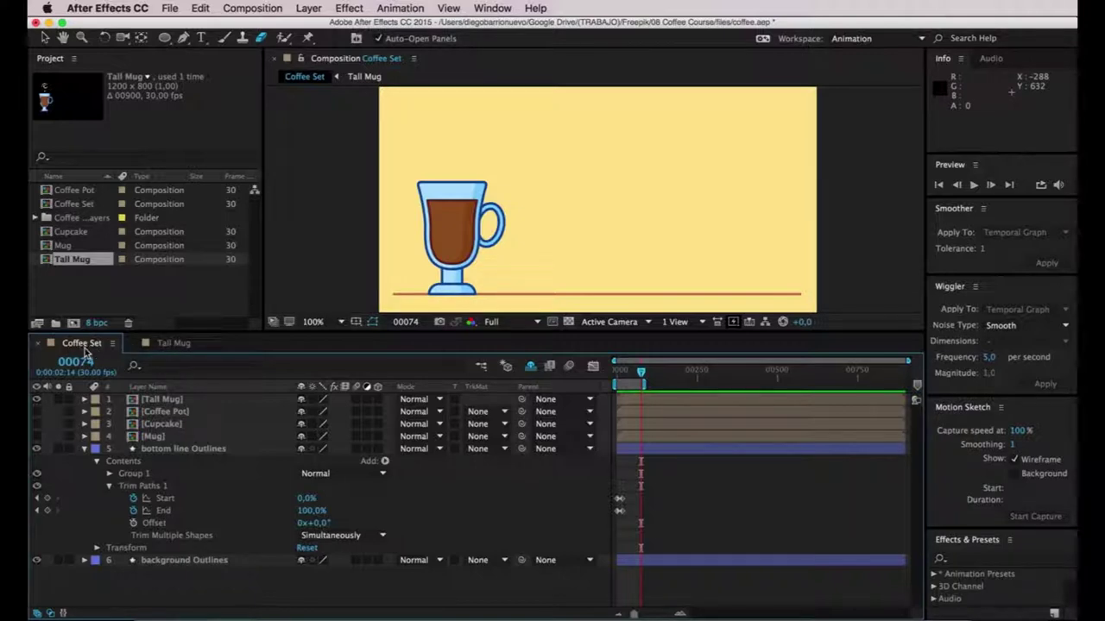
Play back the Coffee Set animation and select the Tall Mug layer to check how long it runs.
key("space")
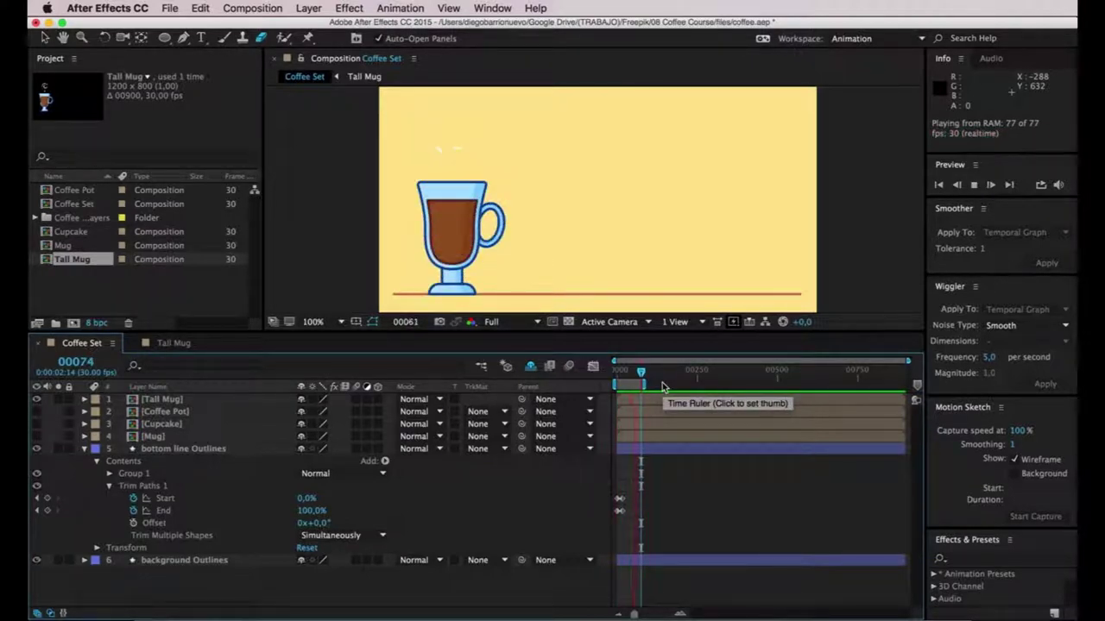
key("space")
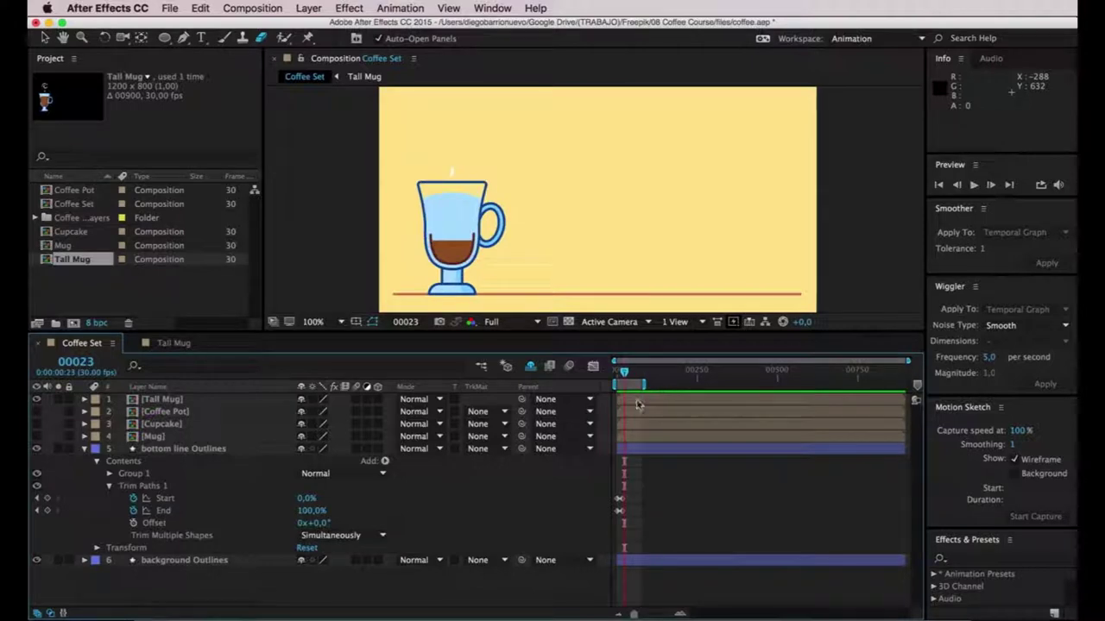
left_click(637, 404)
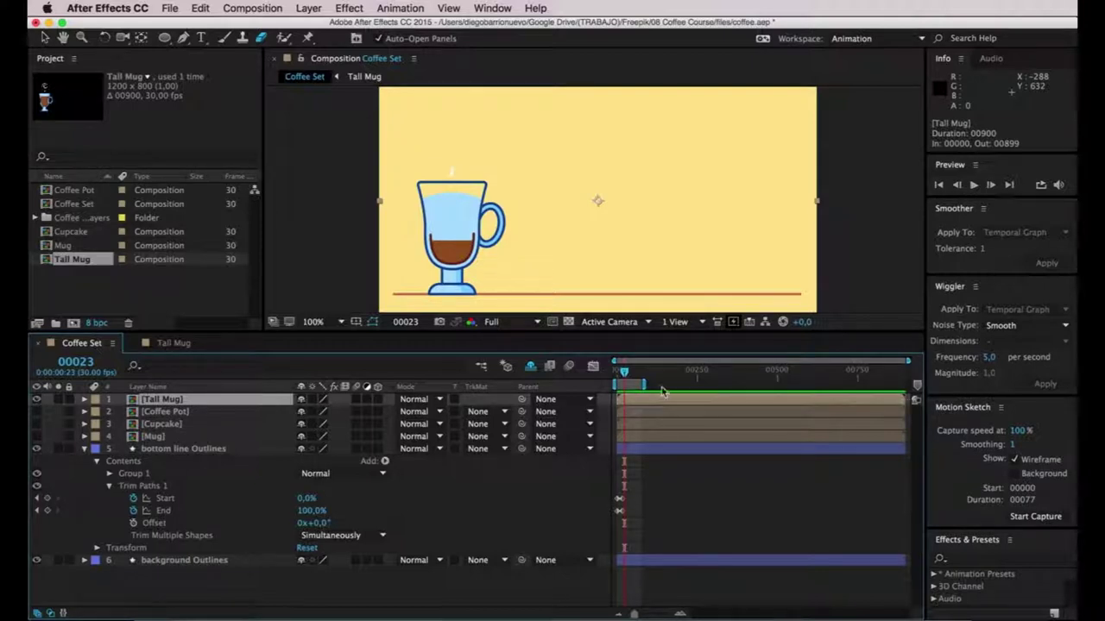
mouse_move(908, 360)
left_mouse_down()
mouse_move(716, 360)
mouse_move(908, 361)
left_mouse_up()
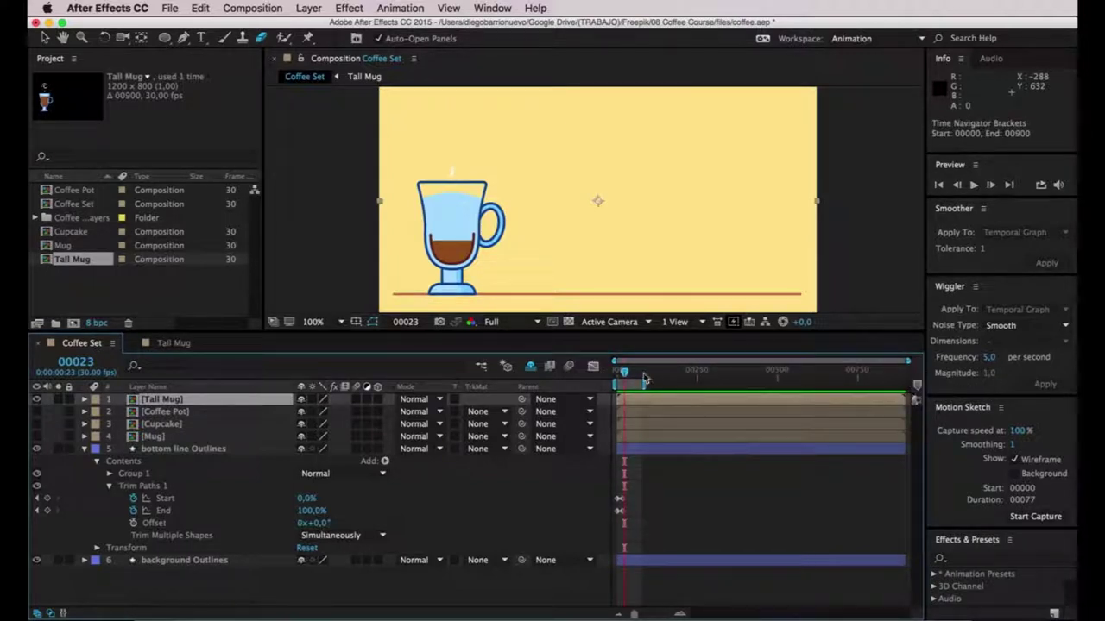
Move to frame 65 in the Tall Mug composition, trim the Tall Mug layer in Coffee Set to end at frame 69, and preview it.
left_click(168, 343)
left_click_drag(643, 371, 688, 375)
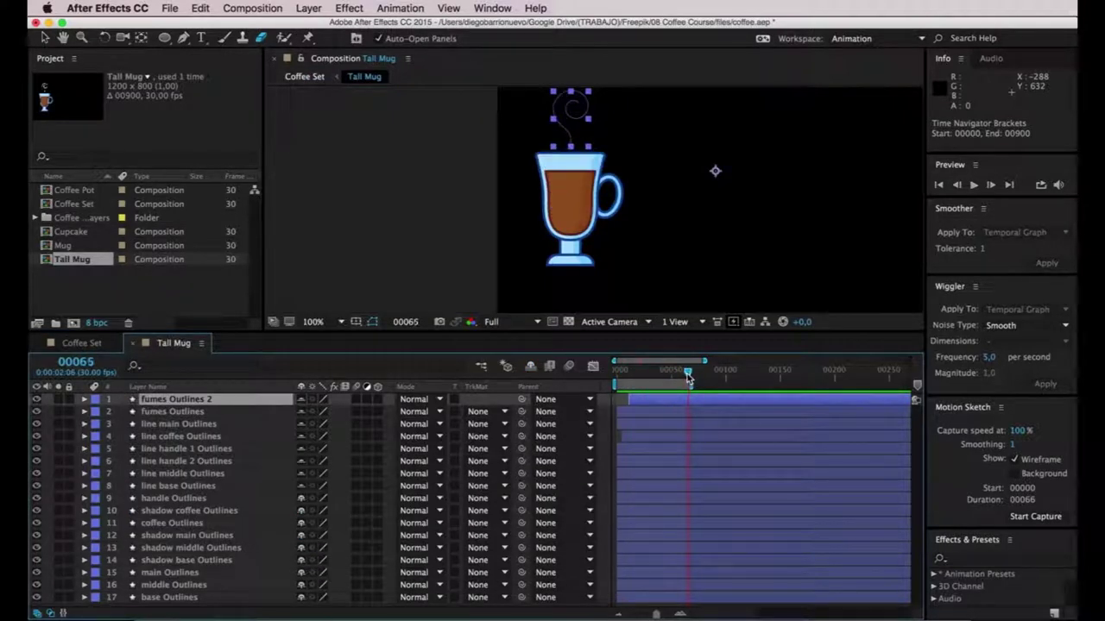
left_click(86, 343)
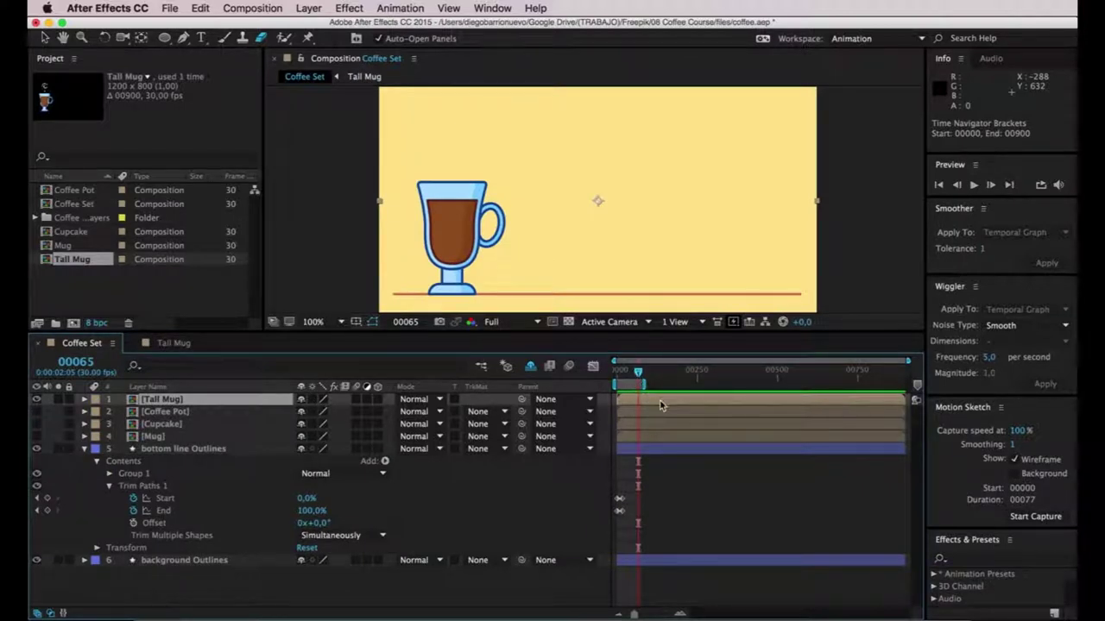
left_click_drag(911, 399, 638, 406)
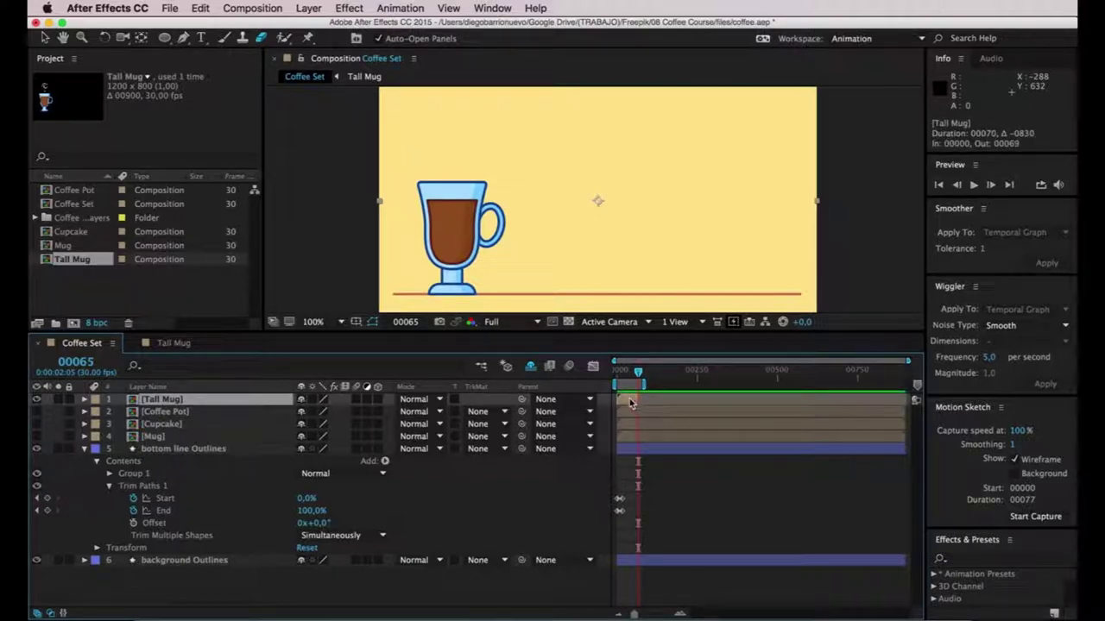
left_click_drag(638, 373, 615, 380)
key("space")
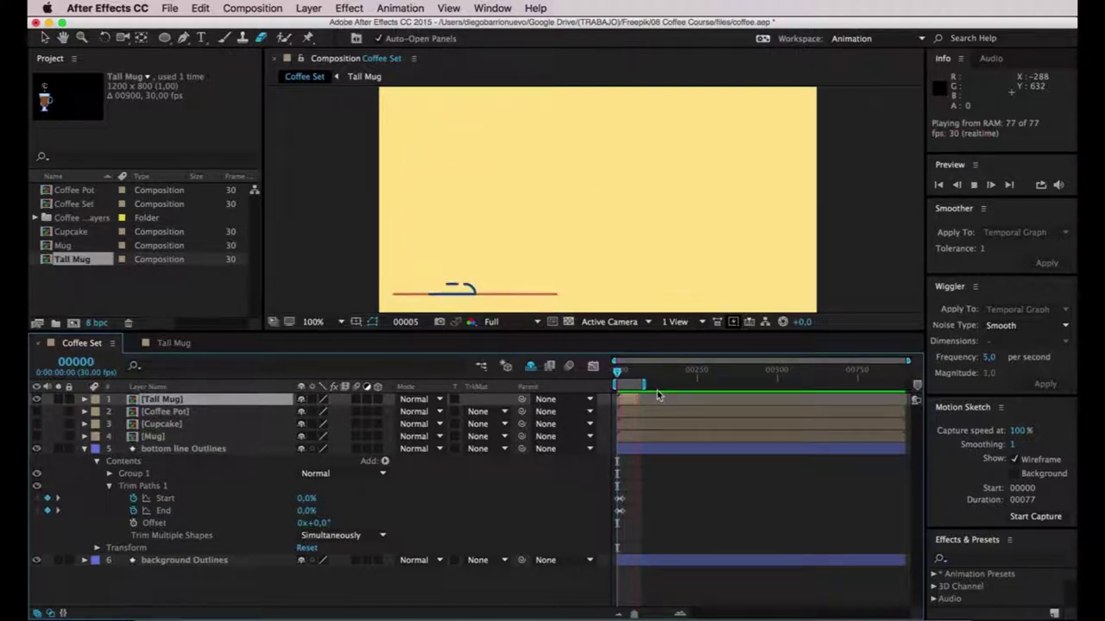
key("space")
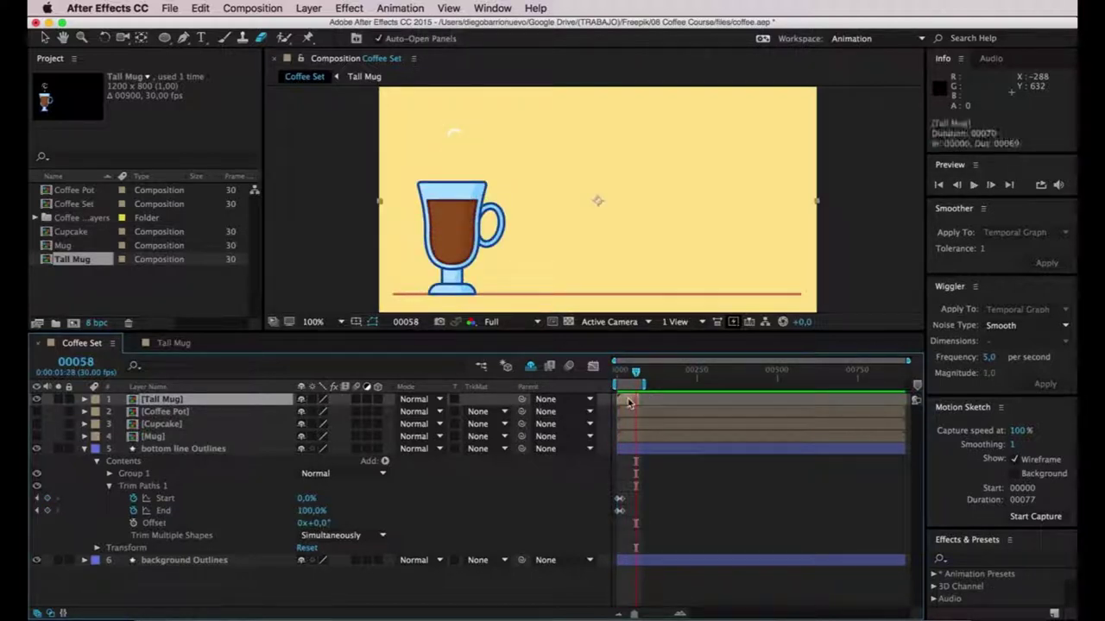
Trim the end of the Tall Mug layer in Coffee Set to frame 65.
key("equal")
key("equal")
key("equal")
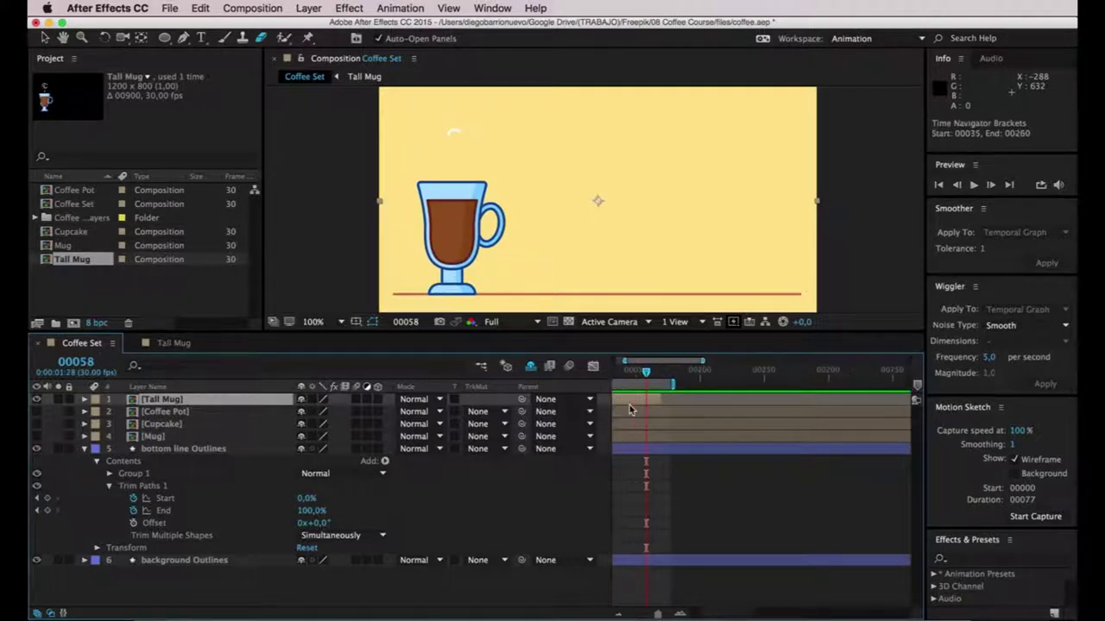
left_click_drag(725, 616, 703, 615)
left_click(791, 373)
mouse_move(795, 373)
left_mouse_down()
mouse_move(781, 373)
mouse_move(783, 399)
mouse_move(783, 372)
left_mouse_up()
left_click(756, 402)
Time-stretch the Tall Mug layer to a new duration of 100 frames, holding the layer in-point in place.
right_click(736, 400)
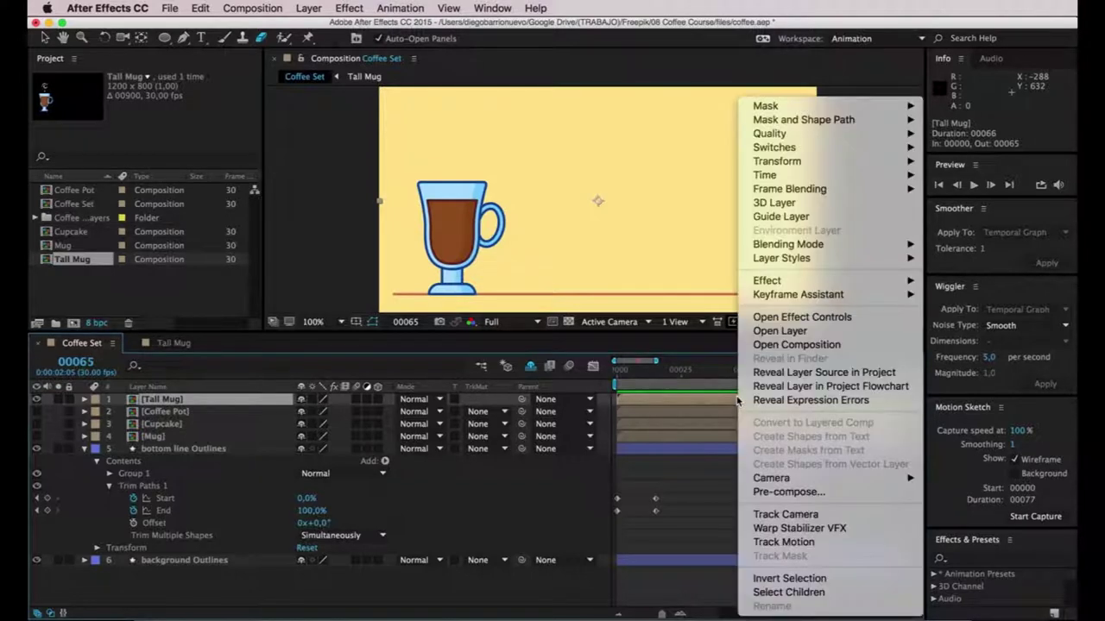
mouse_move(804, 177)
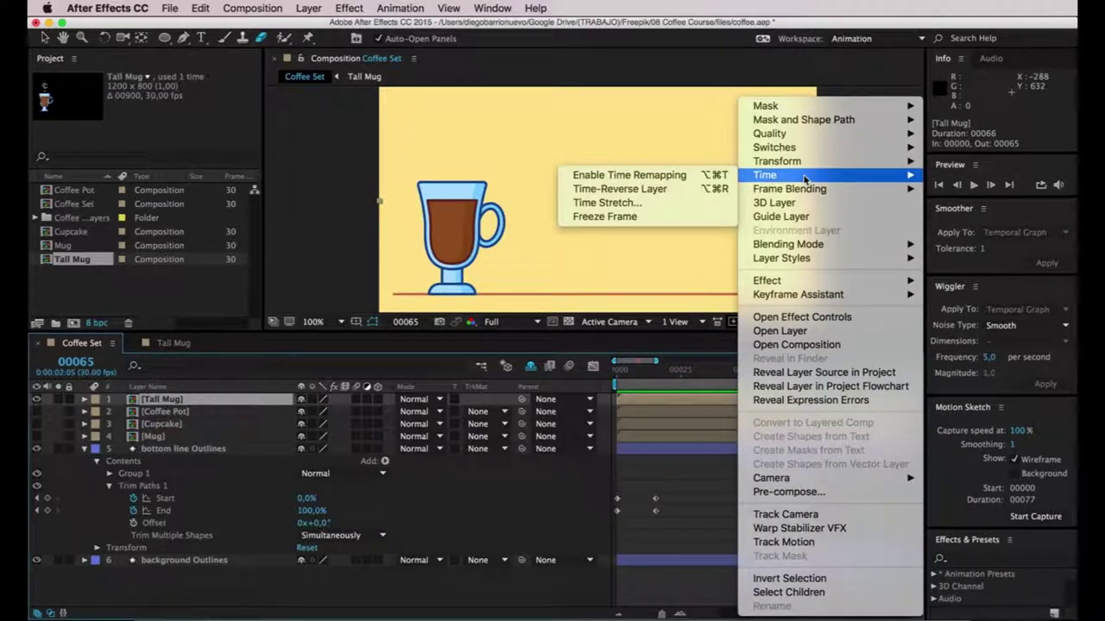
left_click(701, 204)
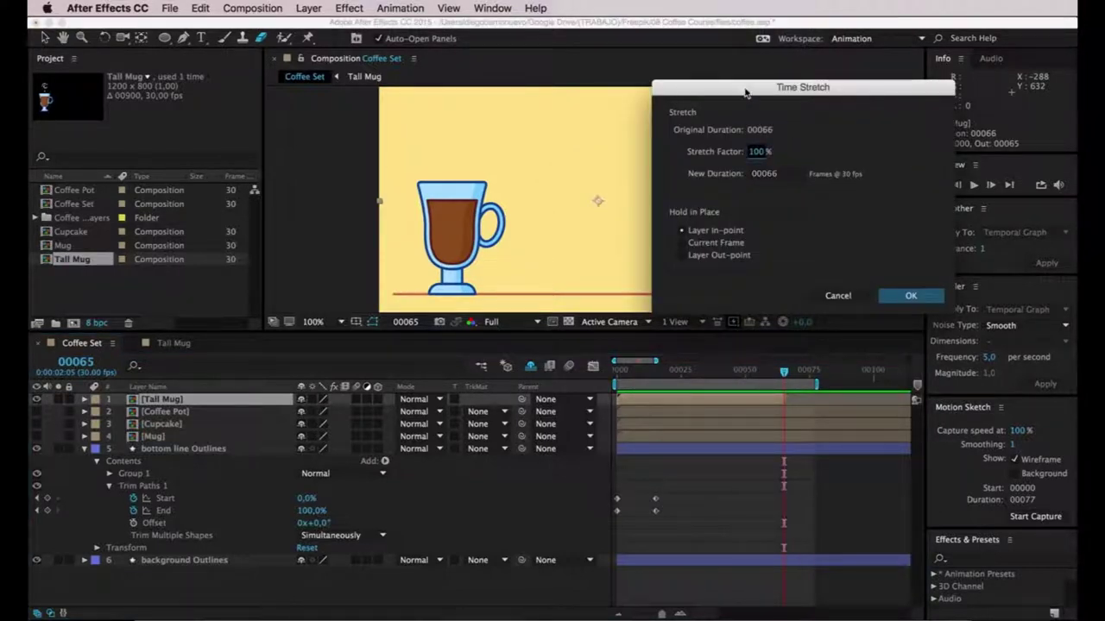
left_click_drag(746, 92, 758, 205)
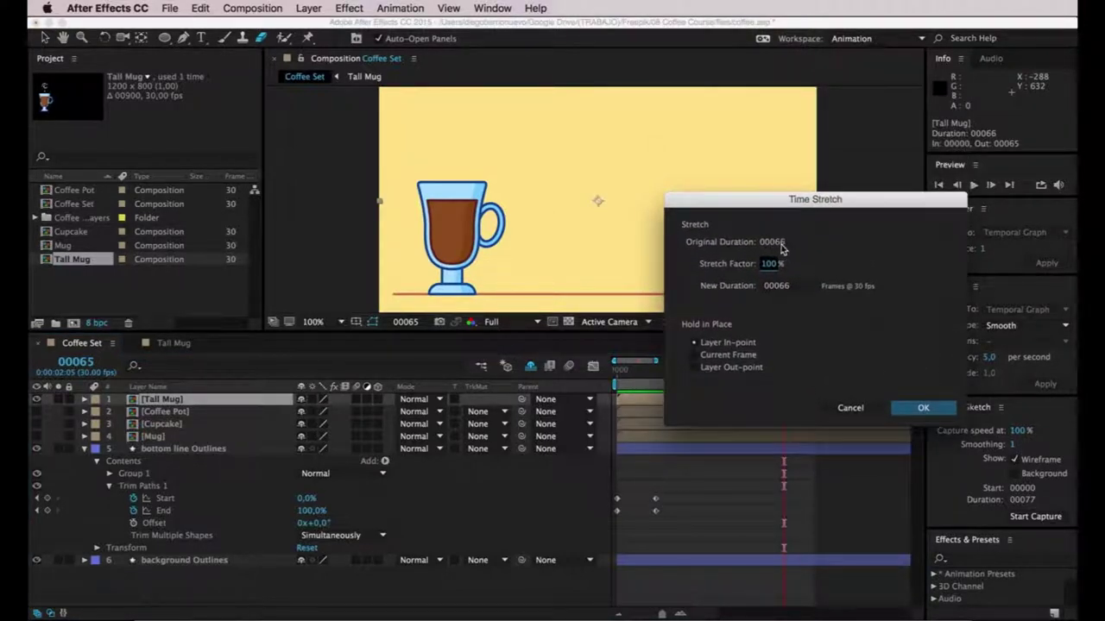
left_click(770, 263)
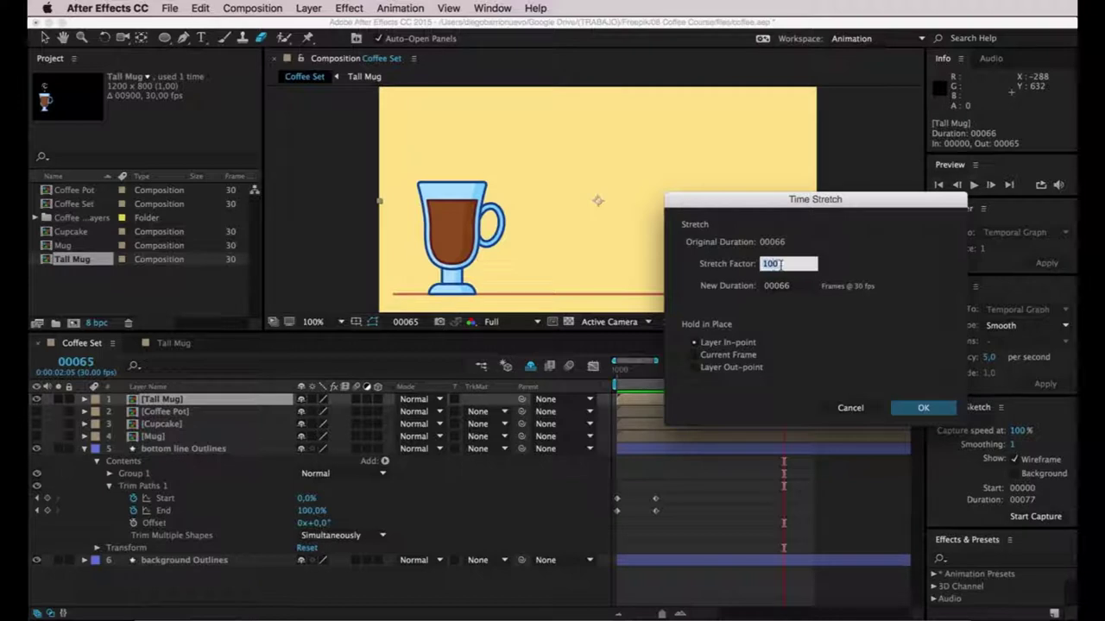
left_click(792, 287)
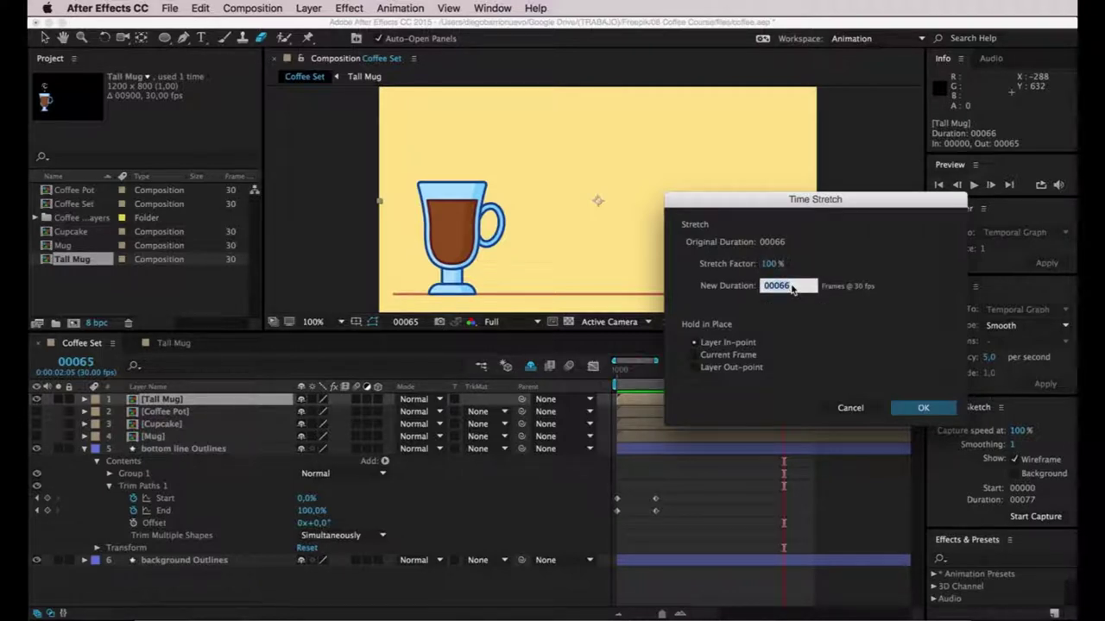
type("100")
left_click(918, 409)
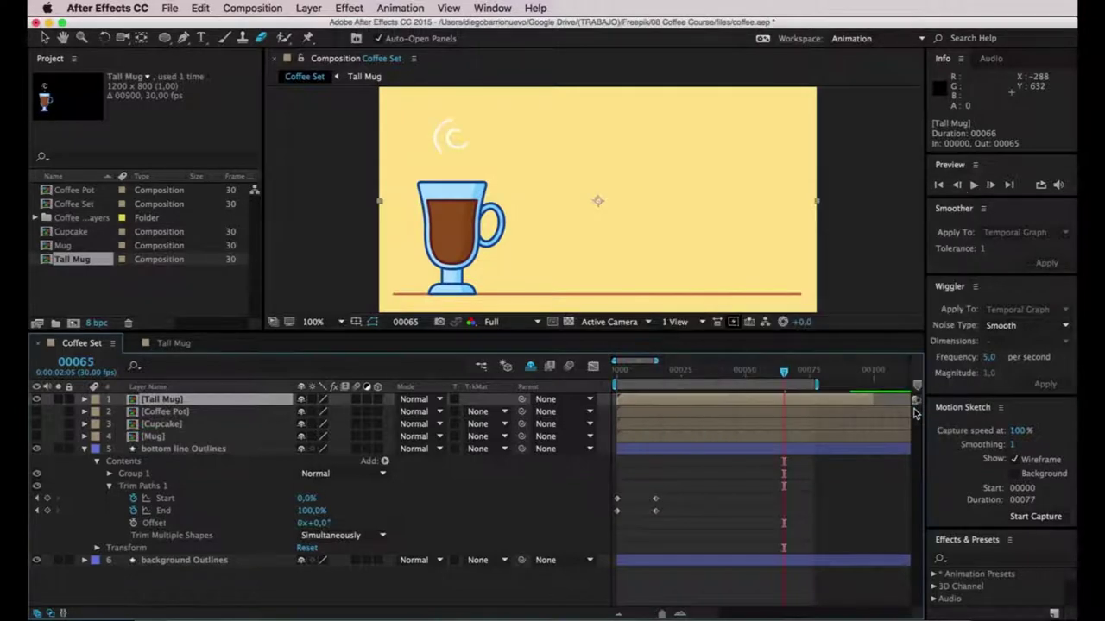
Extend the Coffee Set work area to end at frame 99 and preview the slowed mug animation.
left_click_drag(818, 385, 873, 385)
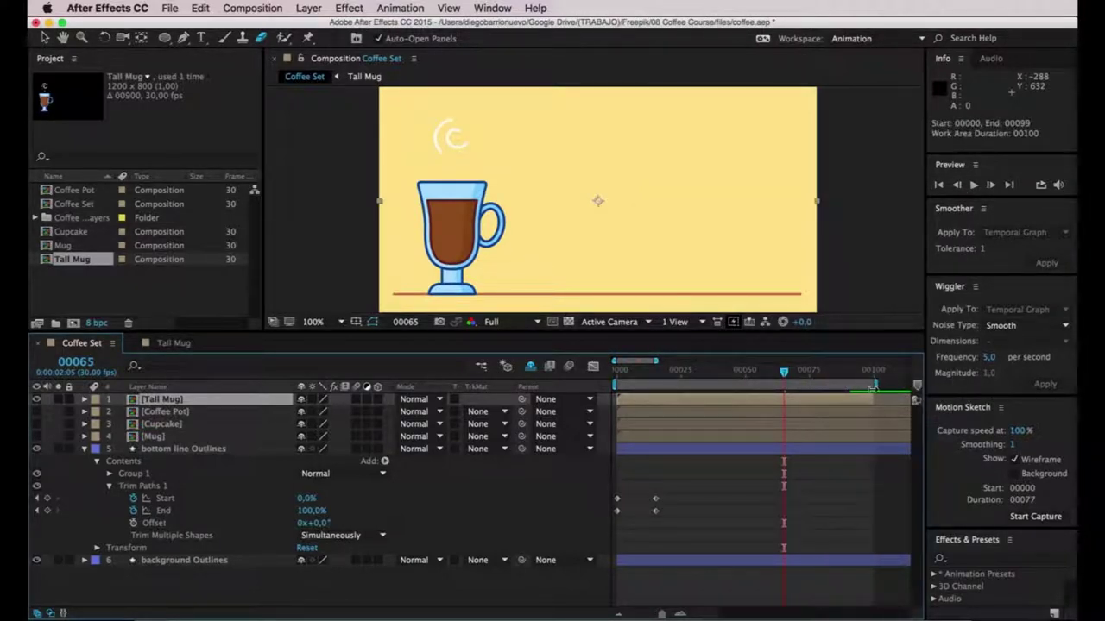
left_click(1035, 516)
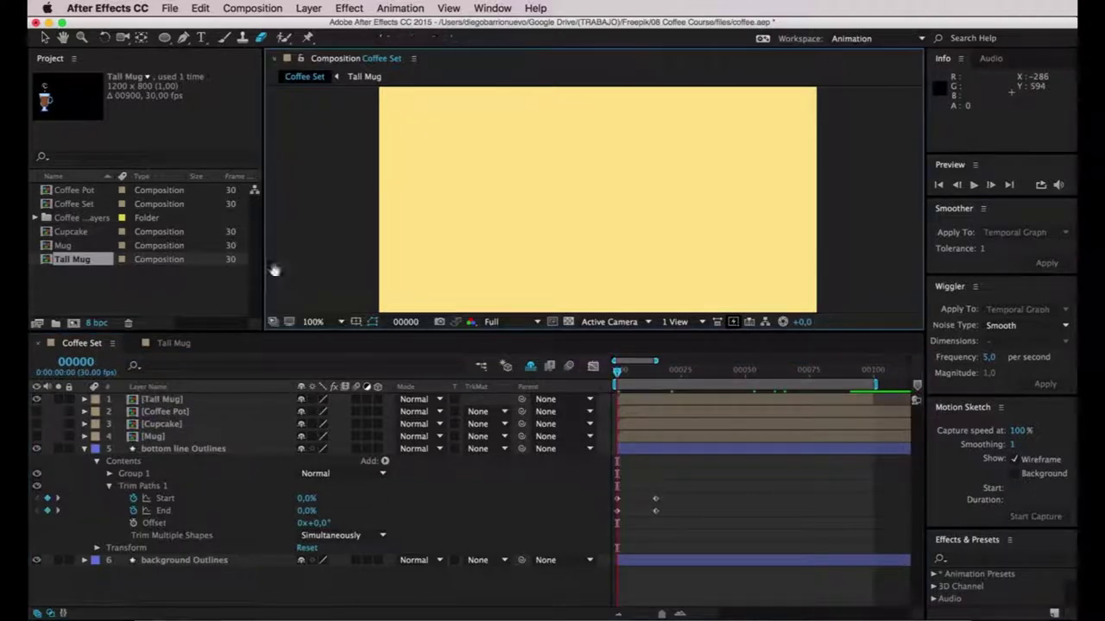
key("space")
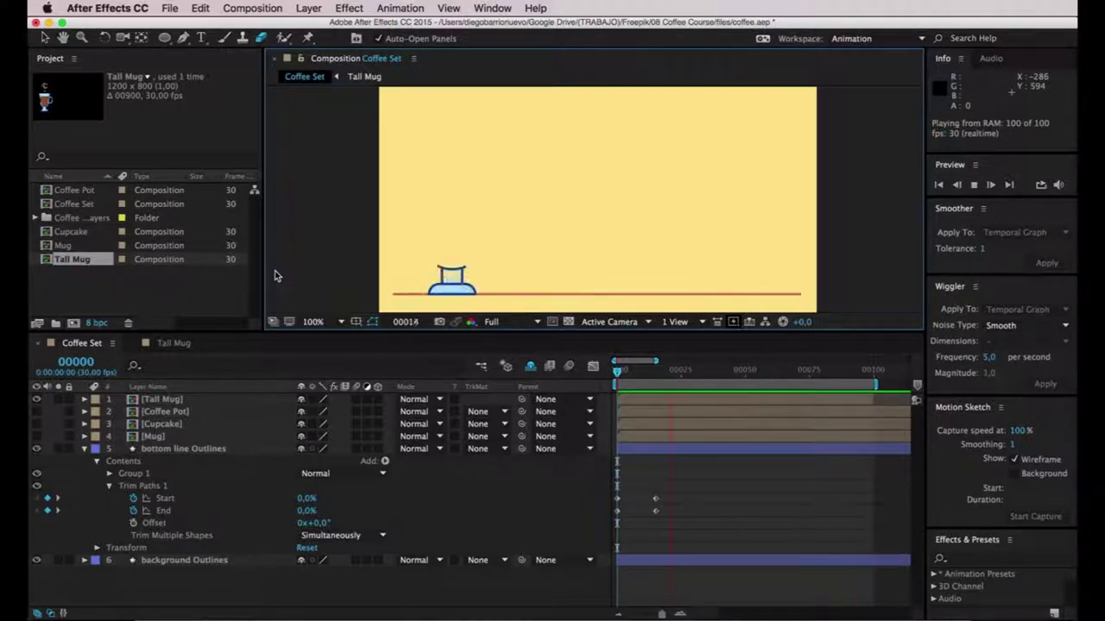
key("space")
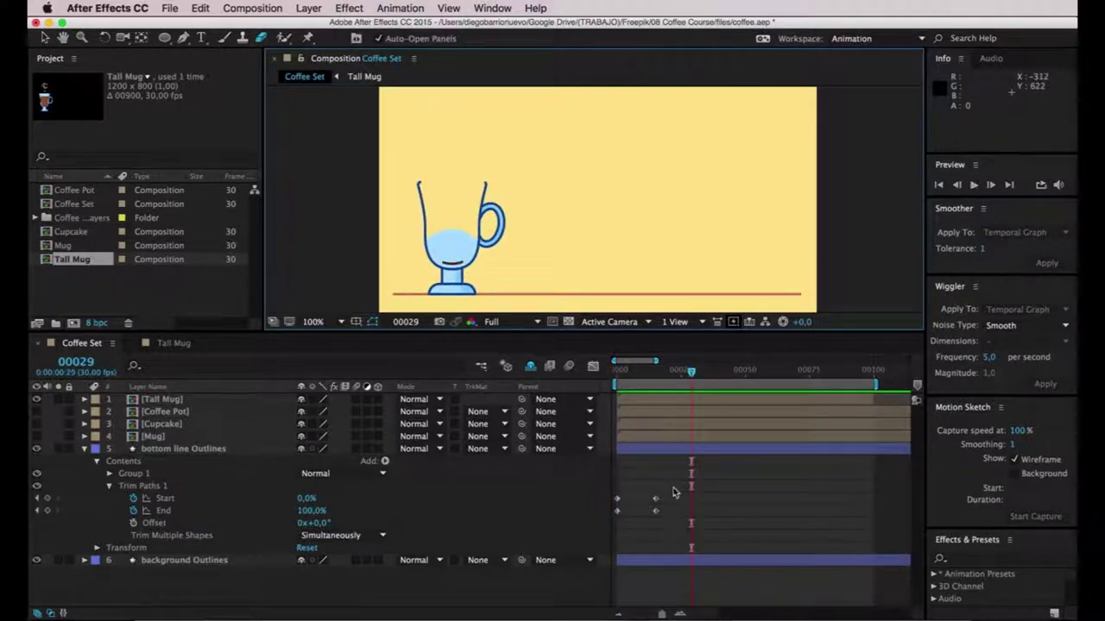
Move the last Trim Paths Start and End keyframes of bottom line Outlines to about frame 52, preview, and collapse the layer.
left_click_drag(693, 376, 759, 377)
left_click_drag(656, 361, 848, 359)
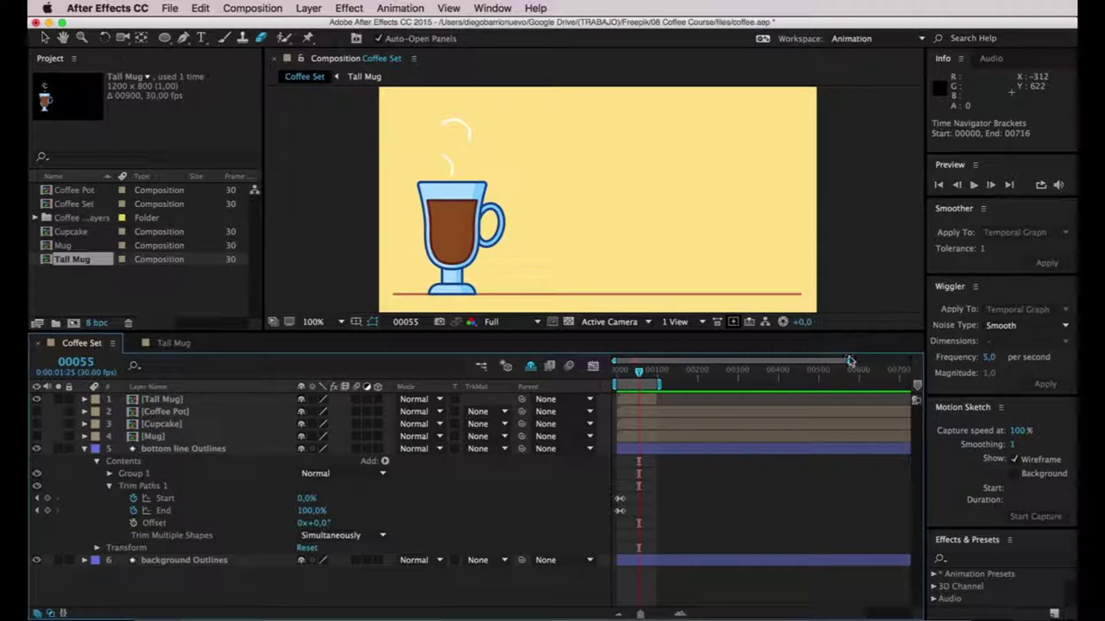
mouse_move(632, 489)
left_mouse_down()
mouse_move(622, 524)
mouse_move(626, 499)
mouse_move(652, 500)
left_mouse_up()
left_click(634, 369)
key("space")
left_click_drag(652, 500, 638, 501)
key("space")
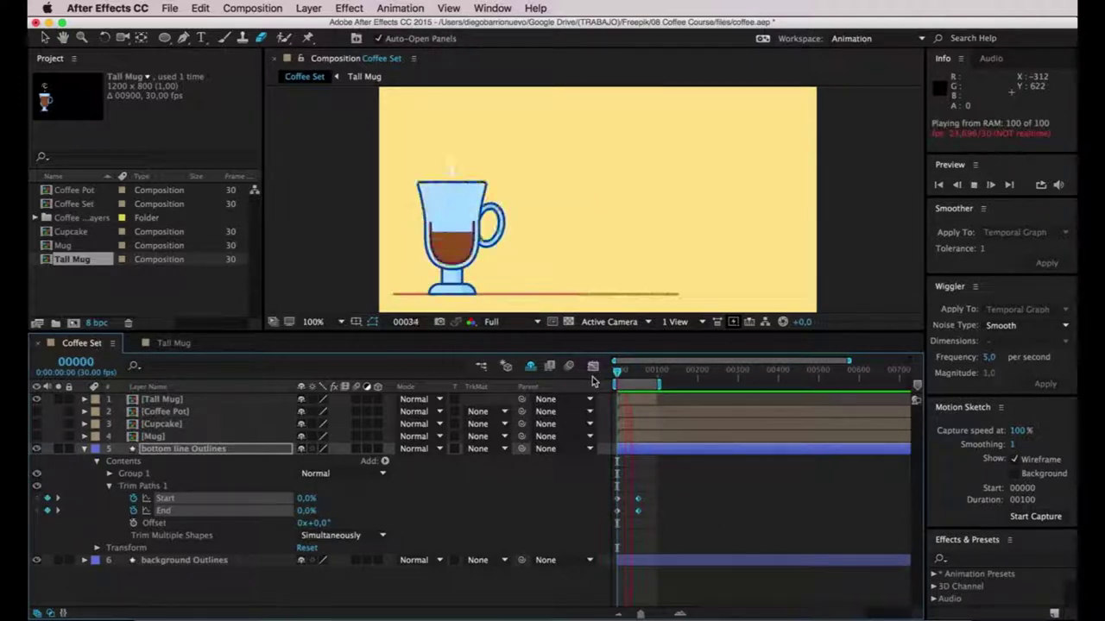
left_click(715, 514)
left_click(84, 449)
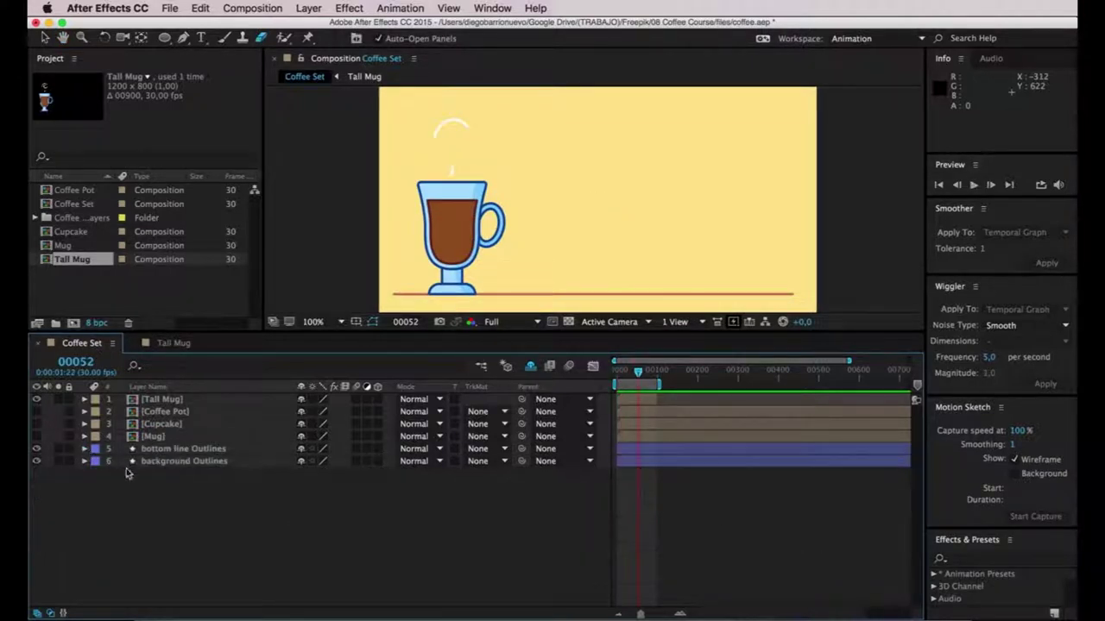
Make the Coffee Pot layer visible in the Coffee Set composition.
left_click(160, 412)
left_click(36, 411)
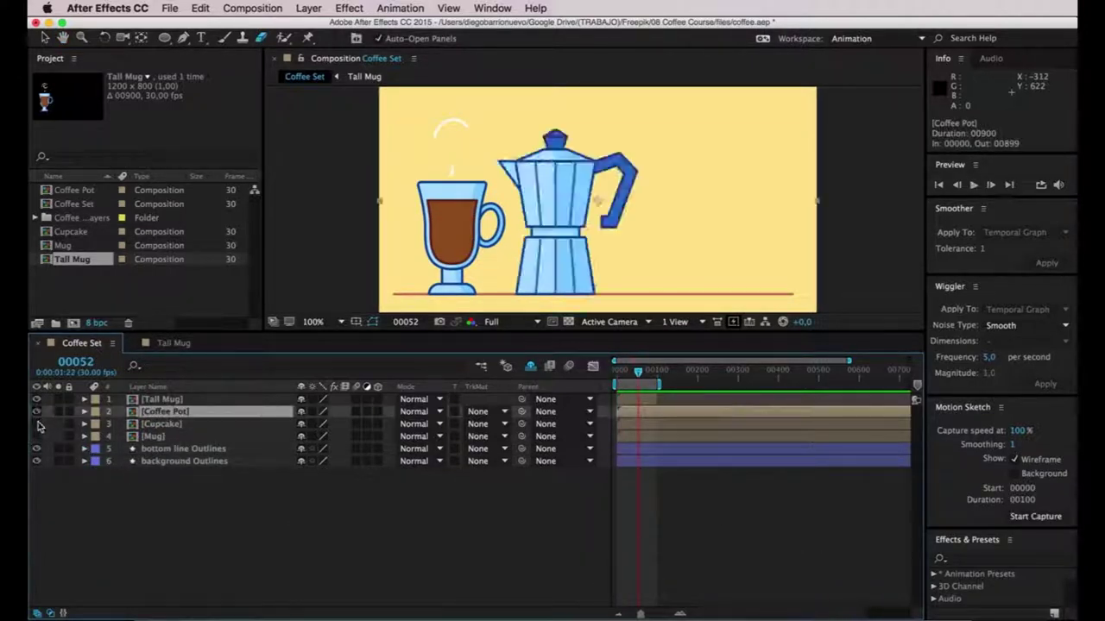
left_click(257, 510)
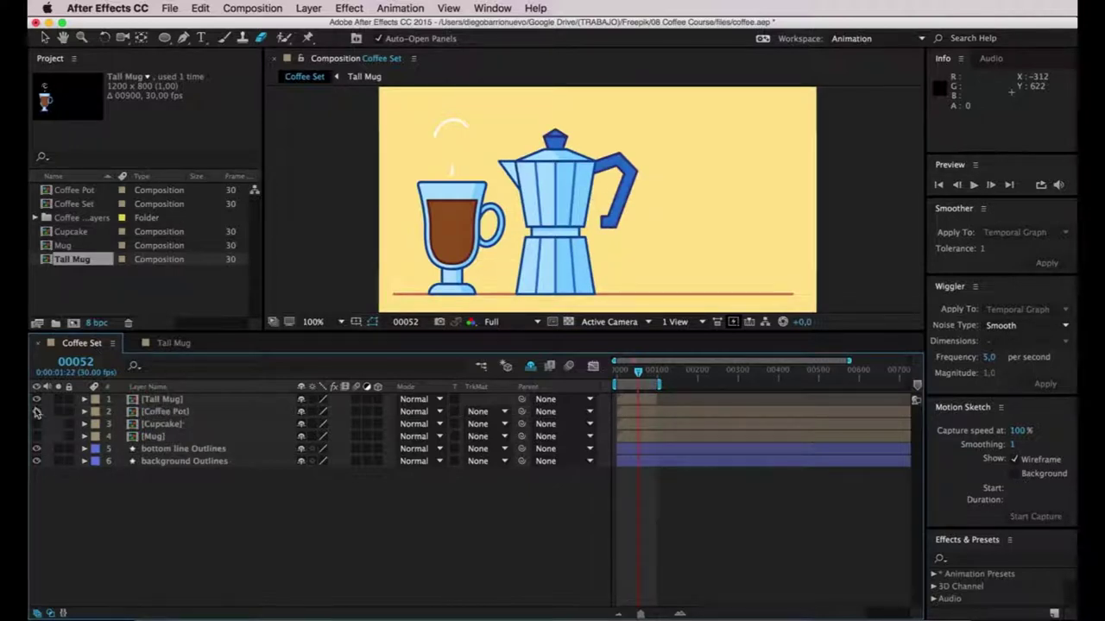
left_click(144, 420)
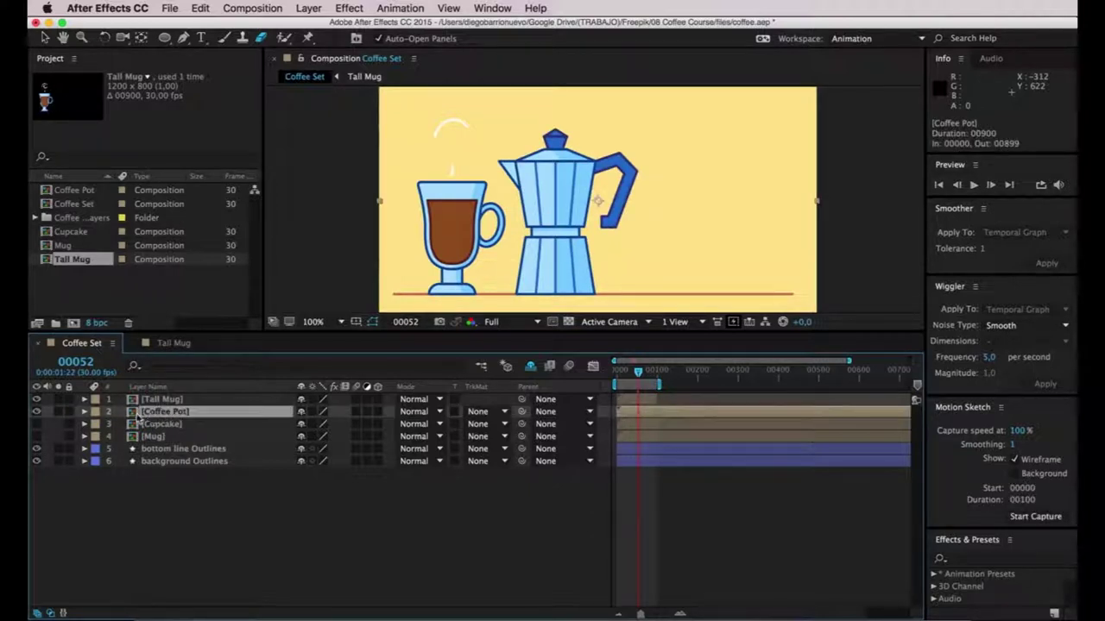
double_click(135, 418)
left_click(377, 538)
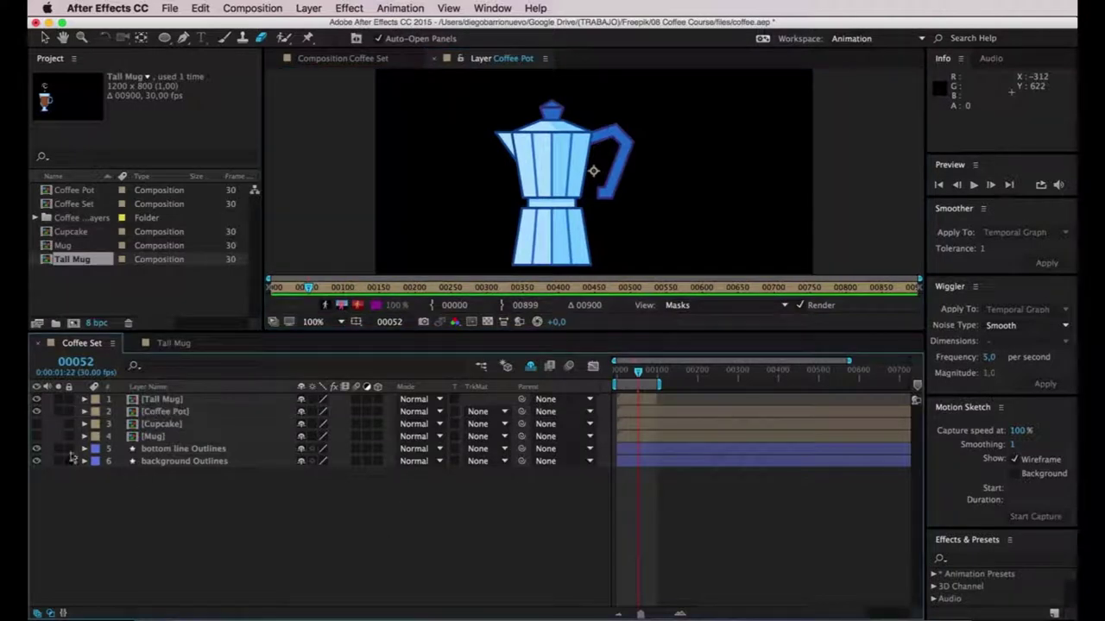
left_click(140, 417)
double_click(132, 415)
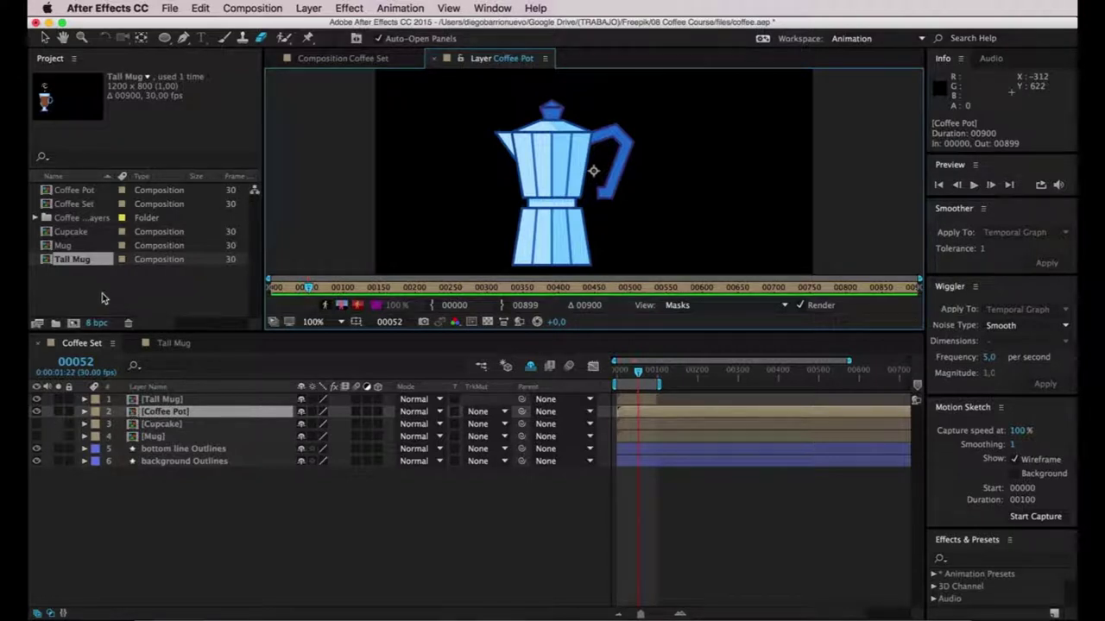
Open the Coffee Pot composition from the project items and look through its layers.
left_click(57, 190)
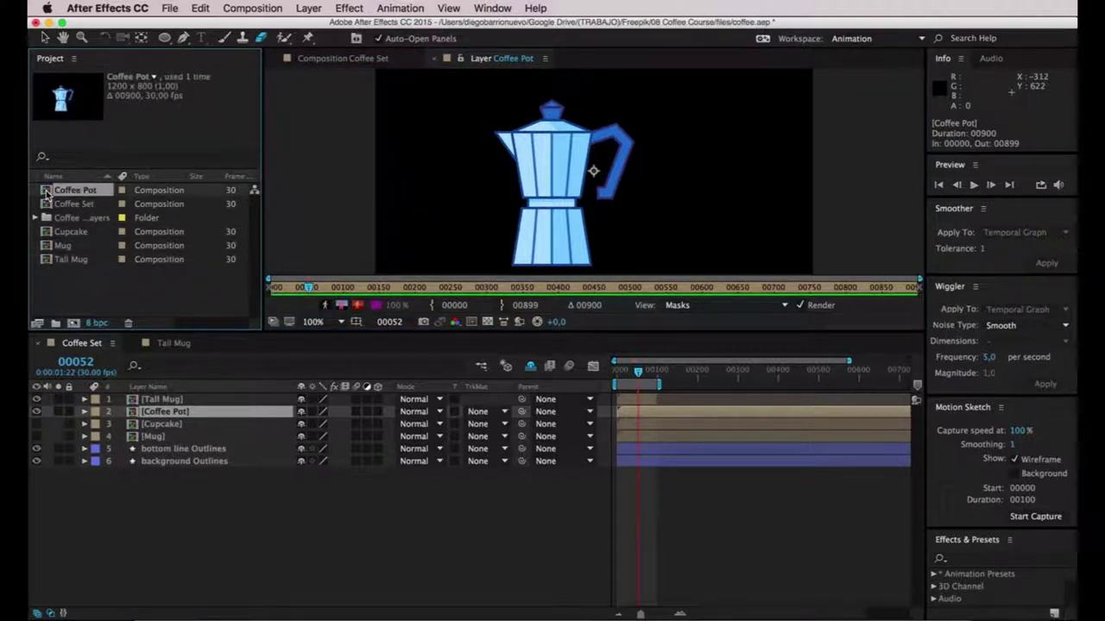
double_click(46, 192)
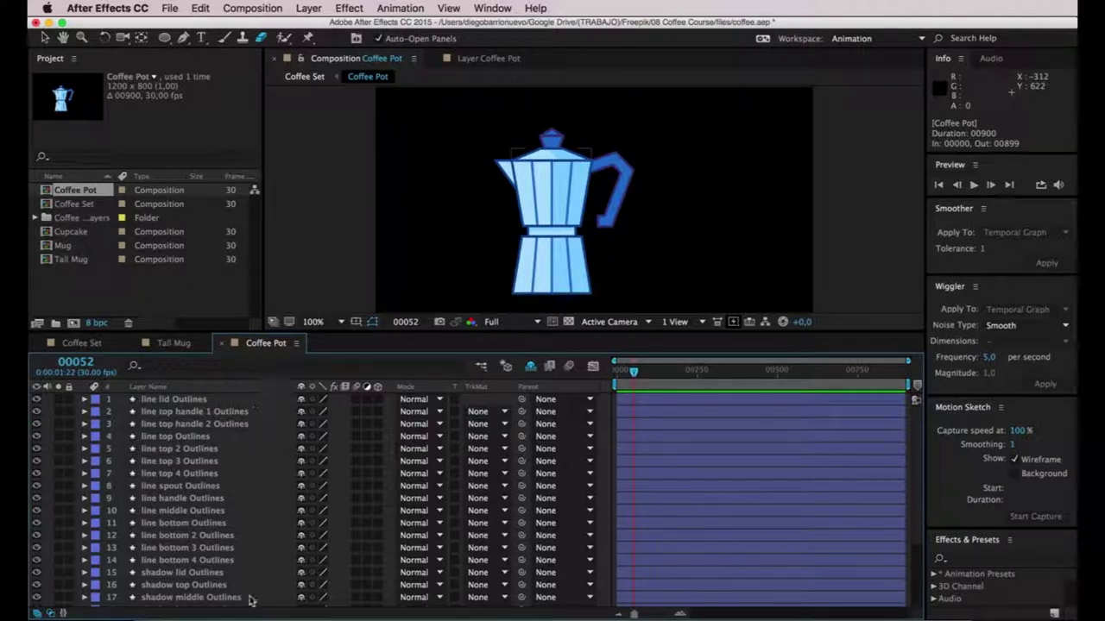
left_click(234, 399)
scroll(238, 414, "down", 3)
scroll(240, 422, "up", 3)
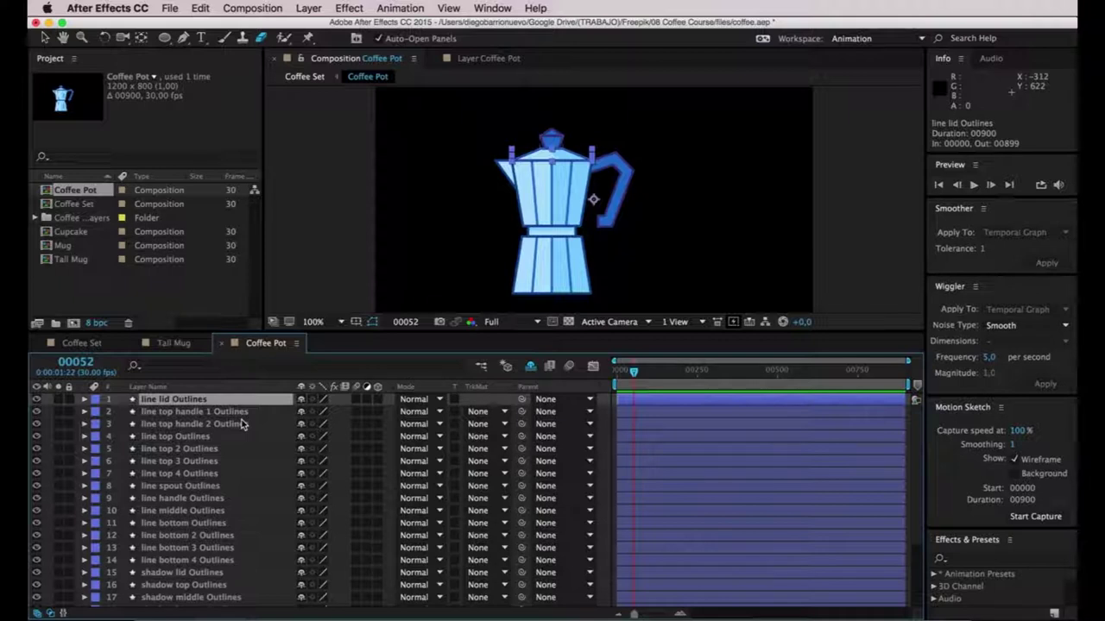
Hide the layers from bottom Outlines up through shadow bottom Outlines in the Coffee Pot composition by marking them as shy.
left_click(529, 369)
scroll(308, 496, "down", 3)
left_click(213, 537)
scroll(280, 547, "down", 2)
scroll(285, 536, "down", 2)
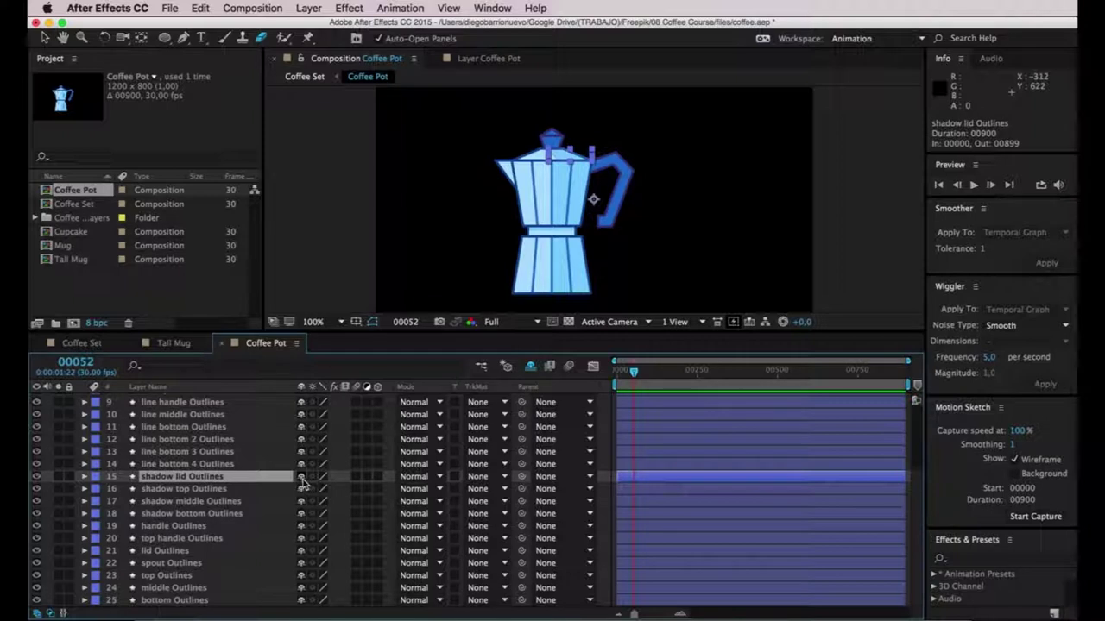
left_click(300, 600)
left_click(300, 588)
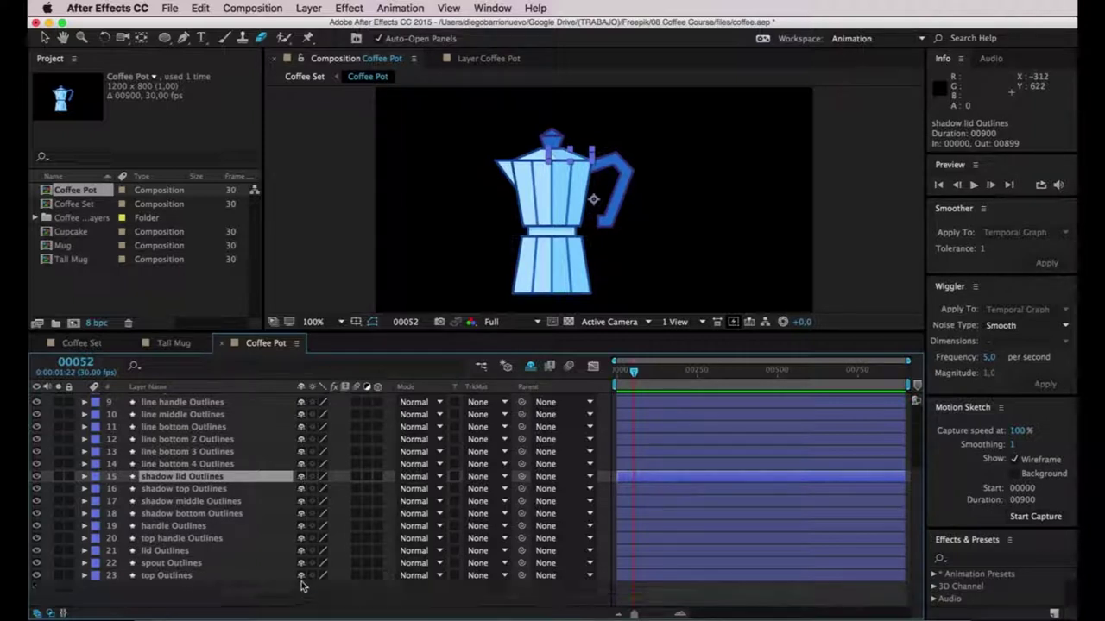
left_click(300, 574)
left_click(300, 563)
left_click(301, 551)
left_click(301, 538)
left_click(302, 526)
left_click(301, 513)
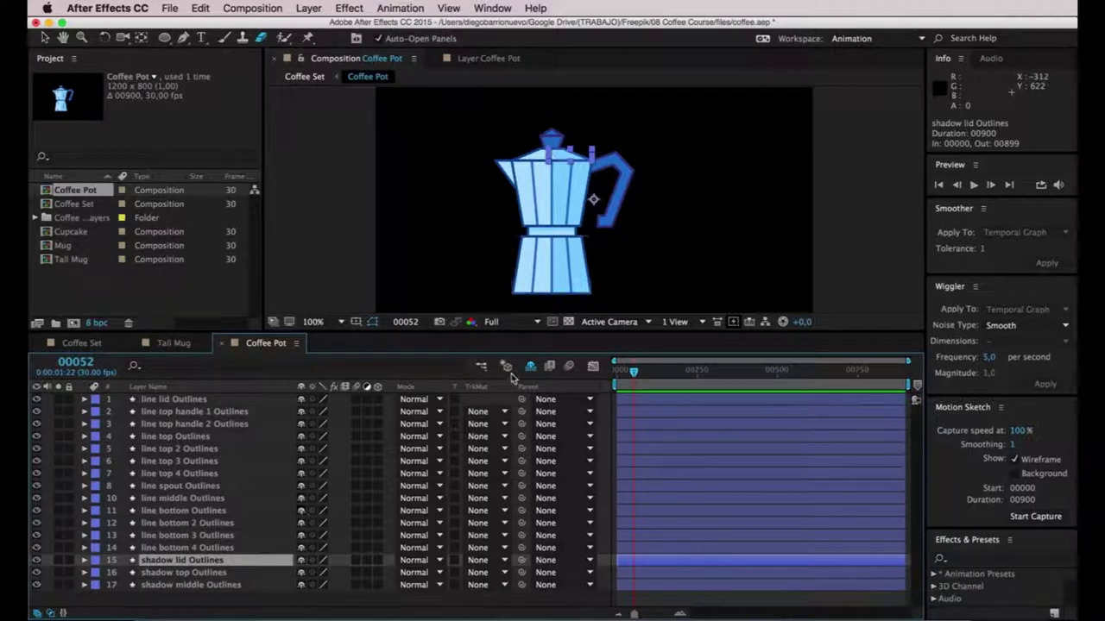
Undo the last shy toggle, then mark shadow middle, shadow top and shadow lid Outlines as shy.
key("super+z")
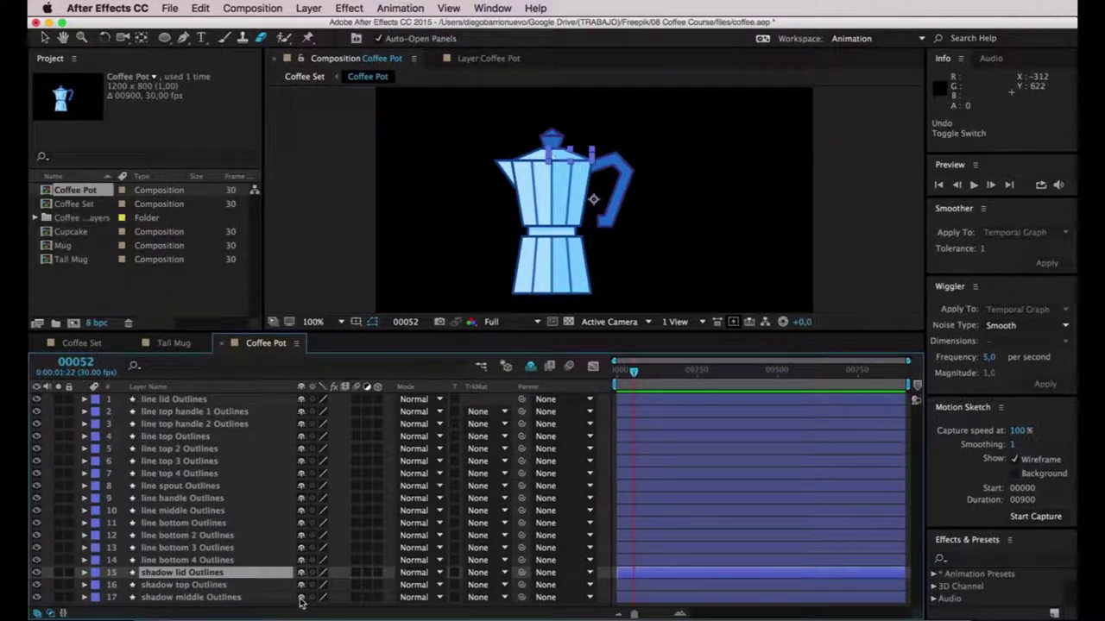
left_click(301, 597)
left_click(300, 584)
left_click(300, 572)
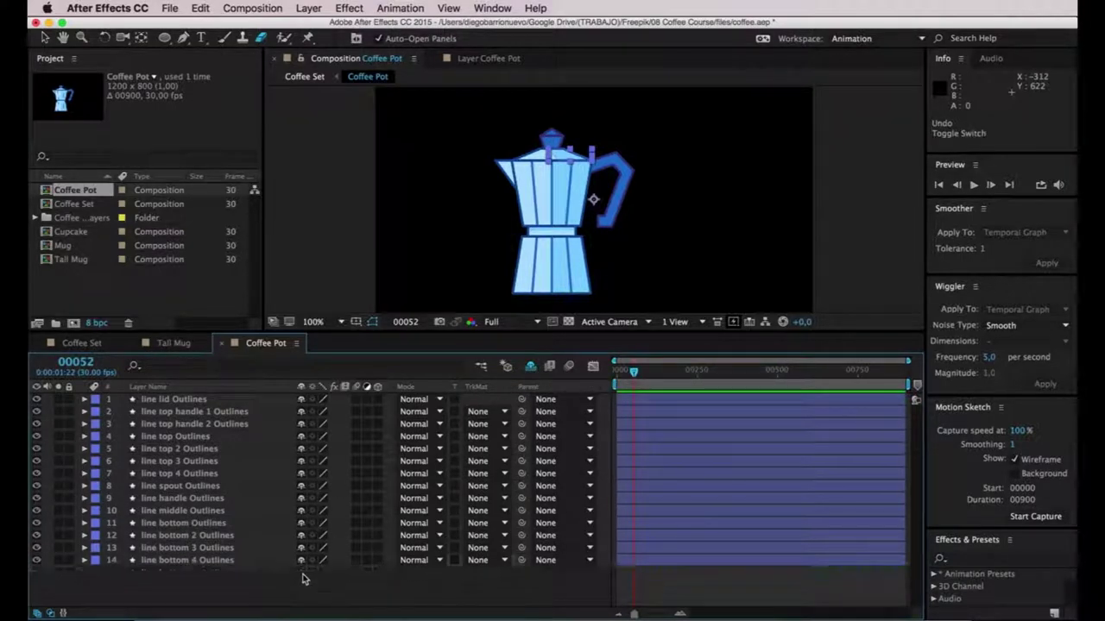
Examine which coffee pot parts line bottom 4, line middle and line bottom Outlines draw by selecting them and toggling their visibility.
left_click(182, 464)
mouse_move(636, 373)
left_mouse_down()
mouse_move(595, 375)
mouse_move(718, 378)
mouse_move(617, 378)
left_mouse_up()
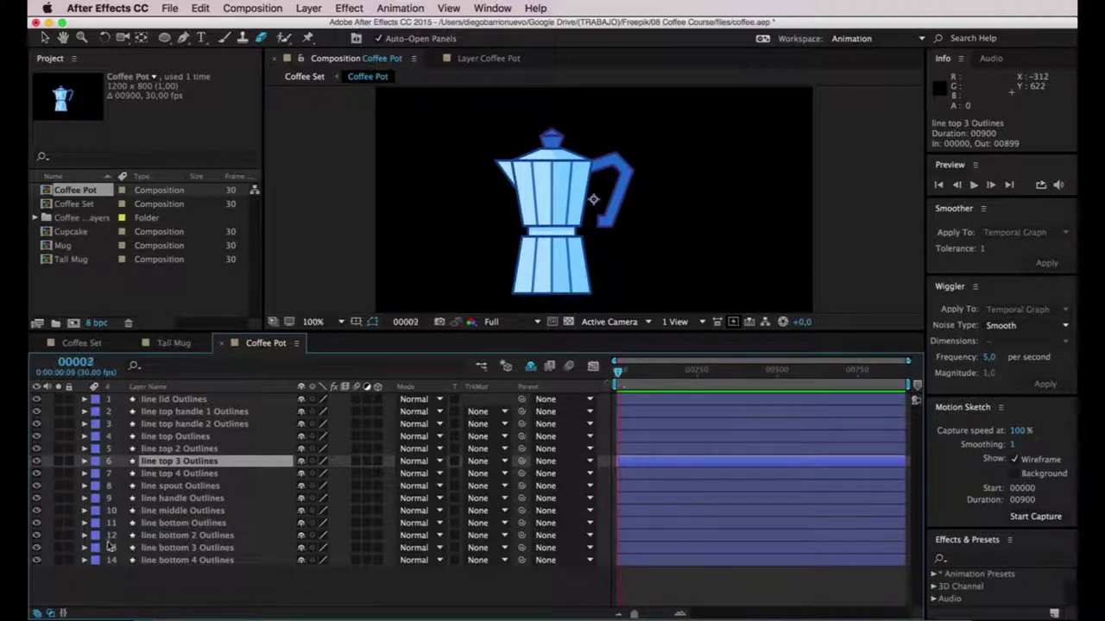
left_click(168, 561)
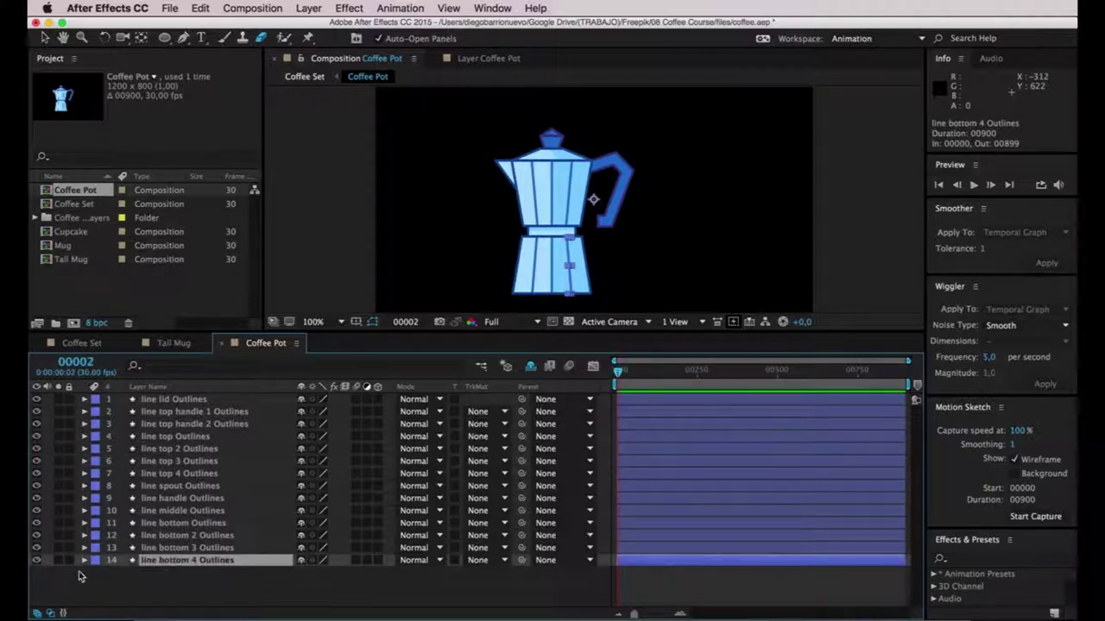
left_click(38, 560)
left_click(38, 560)
left_click(195, 547)
left_click(195, 522)
left_click(197, 510)
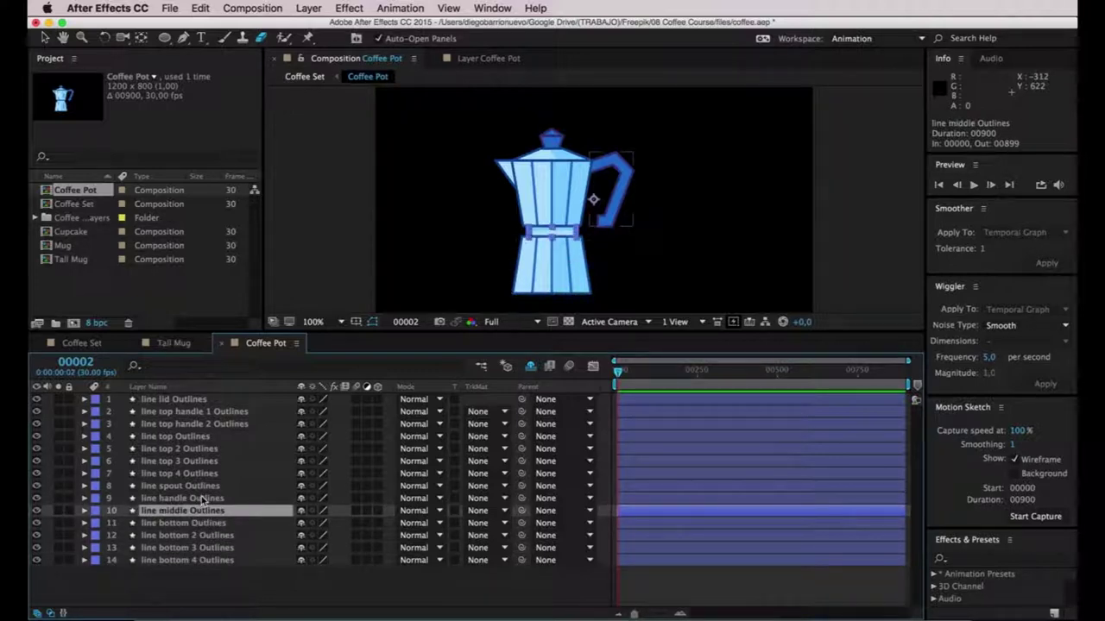
left_click(209, 523)
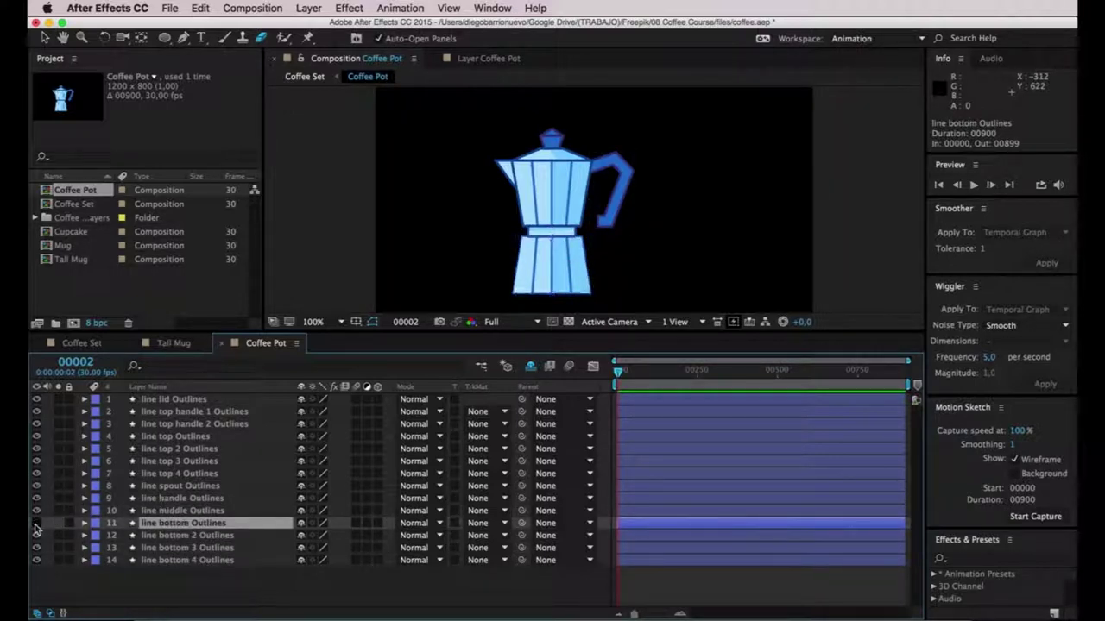
left_click(37, 523)
left_click(37, 523)
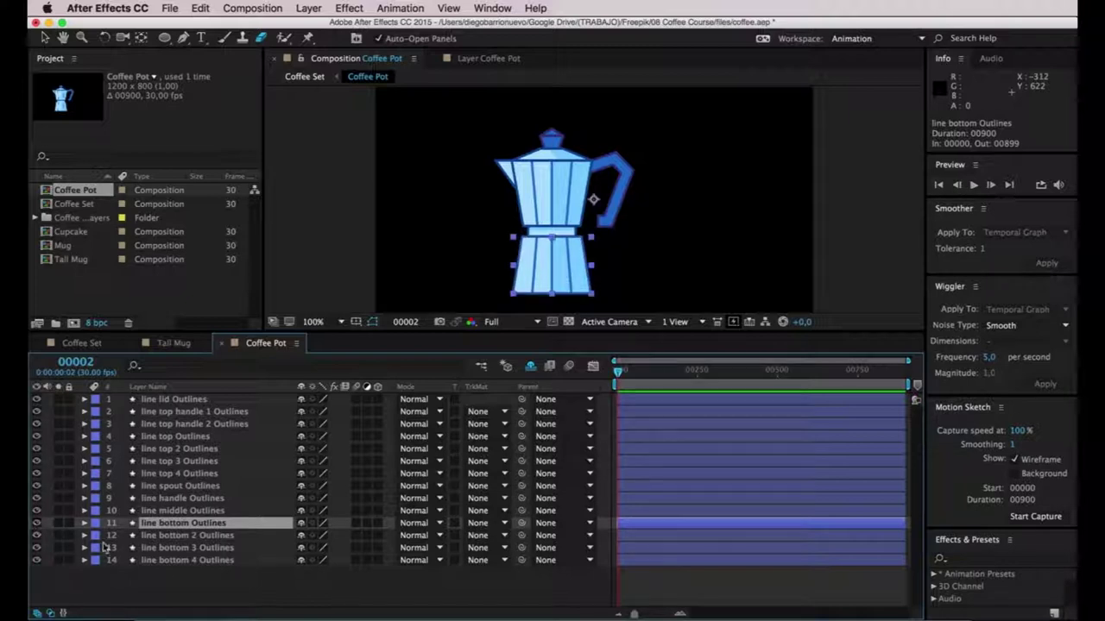
Check which strokes line bottom 2, 3 and 4 Outlines draw by briefly toggling their visibility.
left_click(192, 535)
left_click(36, 536)
left_click(36, 536)
left_click(36, 548)
left_click(37, 548)
left_click(37, 560)
Add Trim Paths to line bottom Outlines and set Start and End keyframes at frame 0.
key("Home")
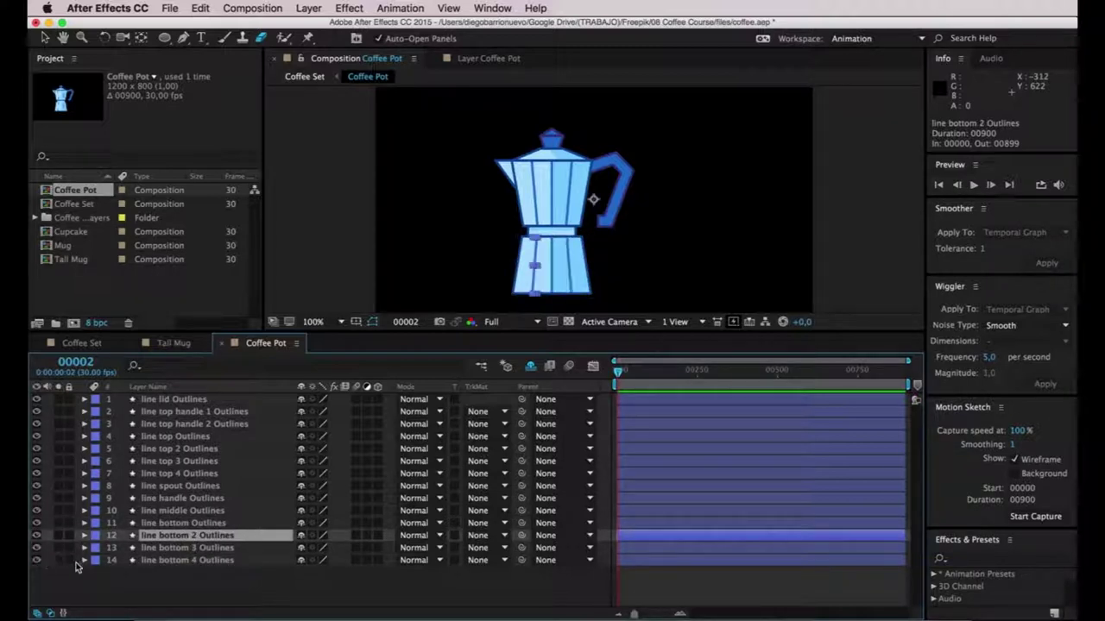
left_click(320, 584)
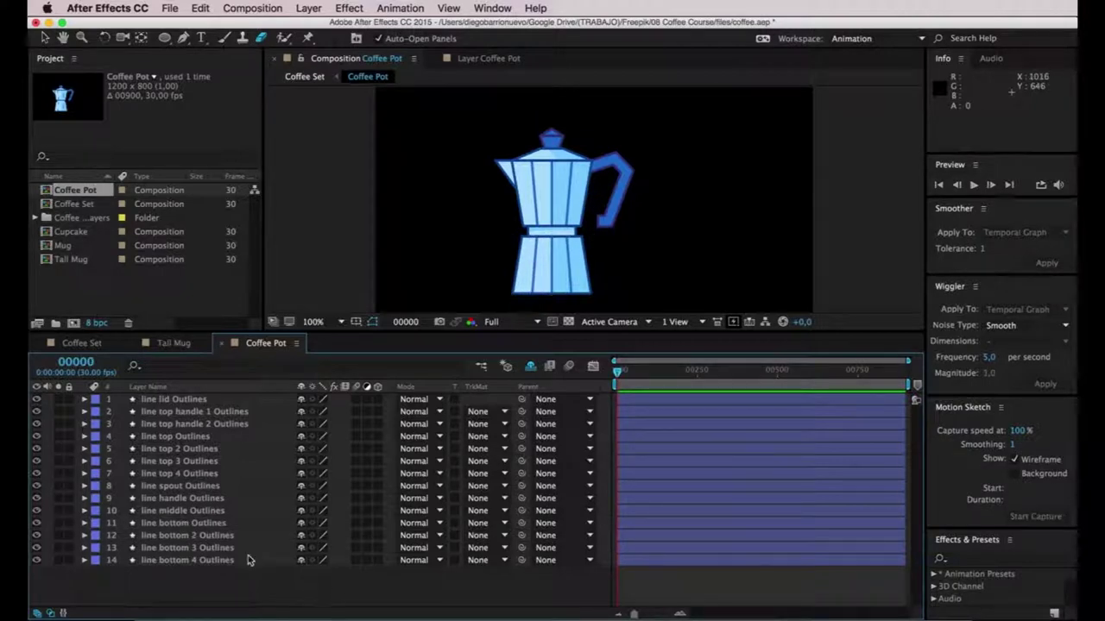
left_click(160, 523)
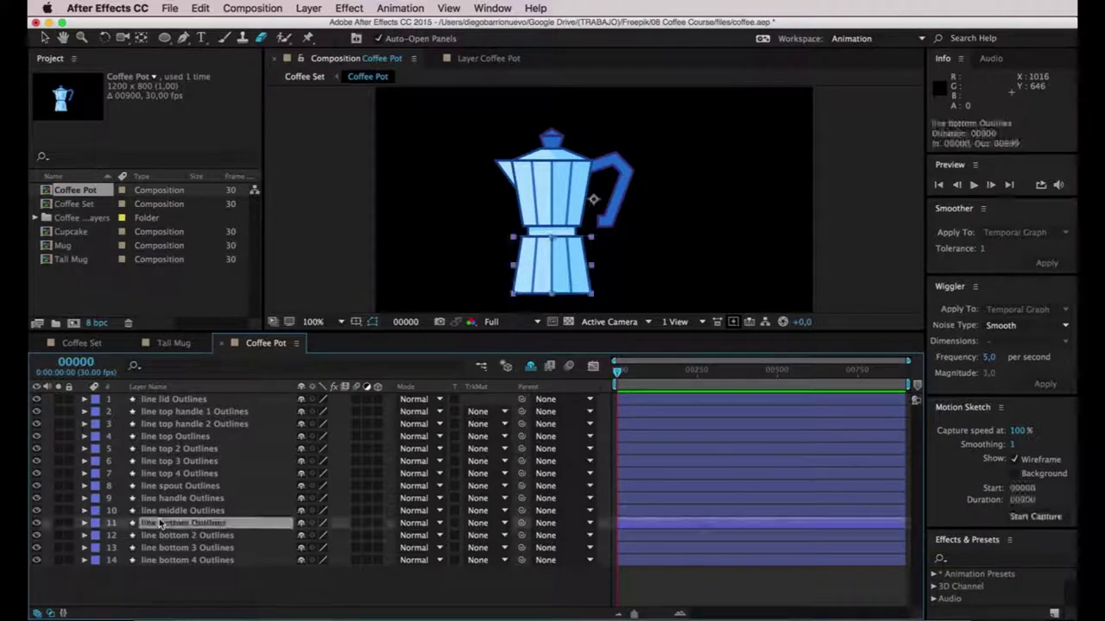
left_click(84, 523)
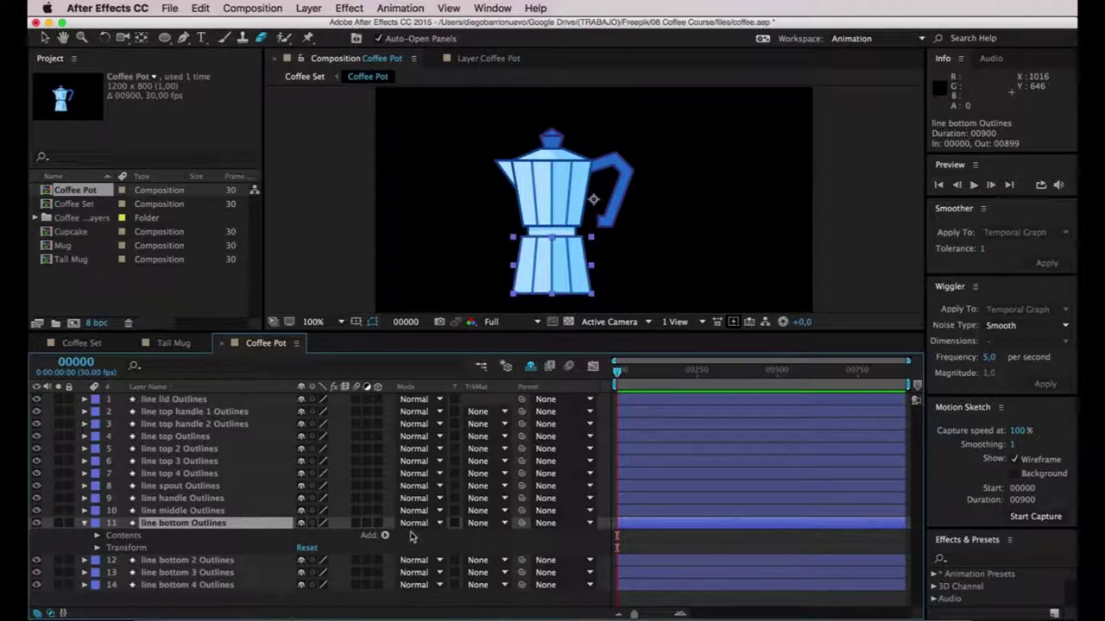
left_click(84, 524)
left_click(85, 523)
left_click(385, 537)
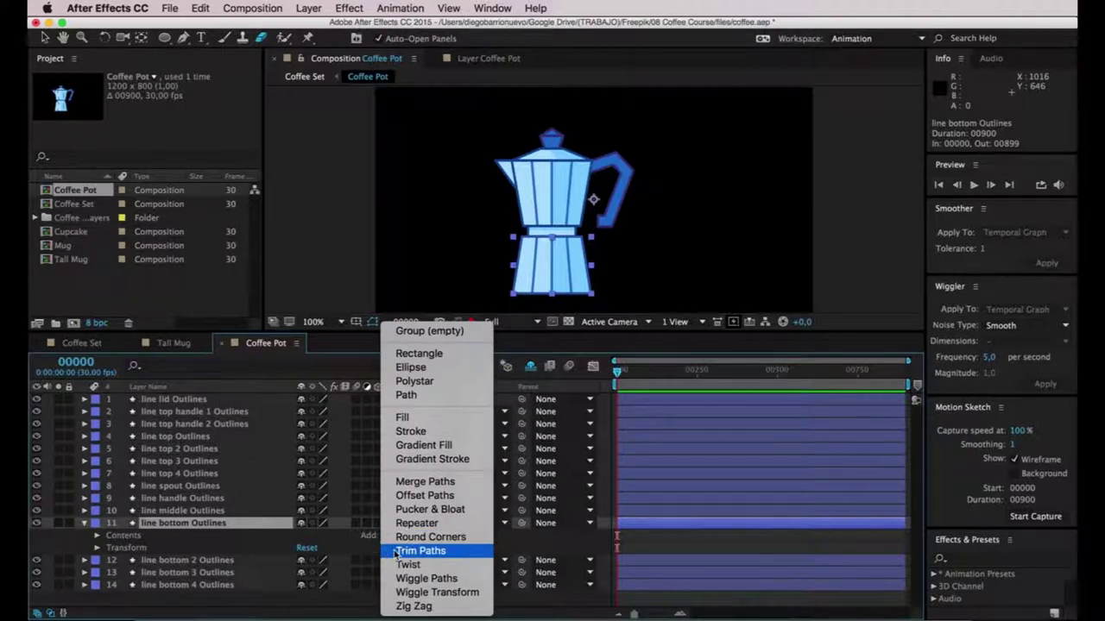
left_click(388, 550)
left_click(109, 560)
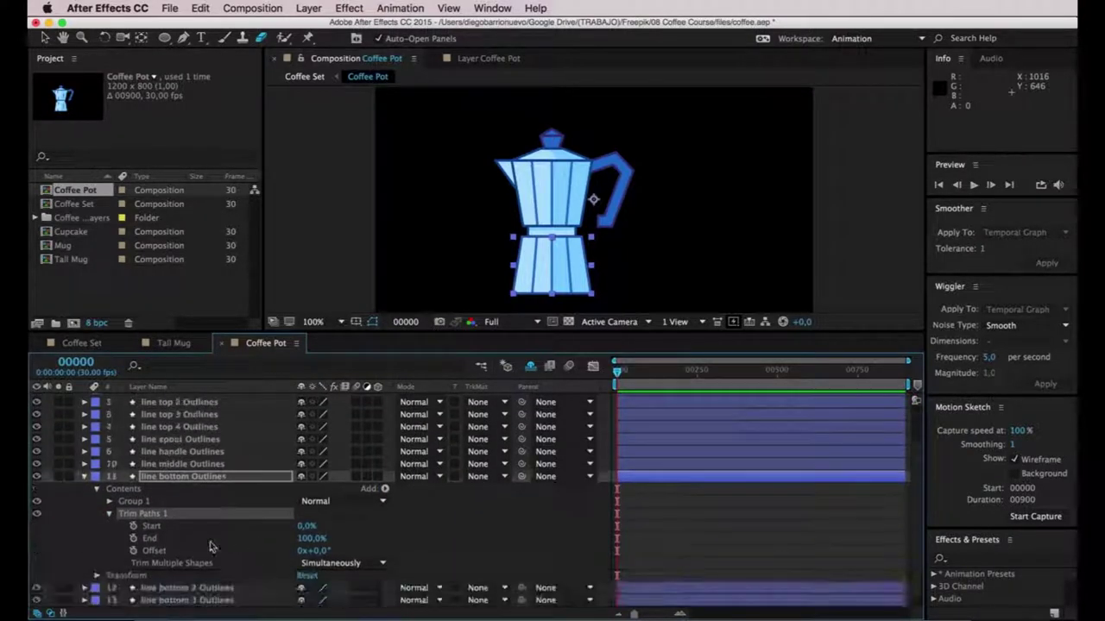
left_click(133, 526)
left_click(132, 538)
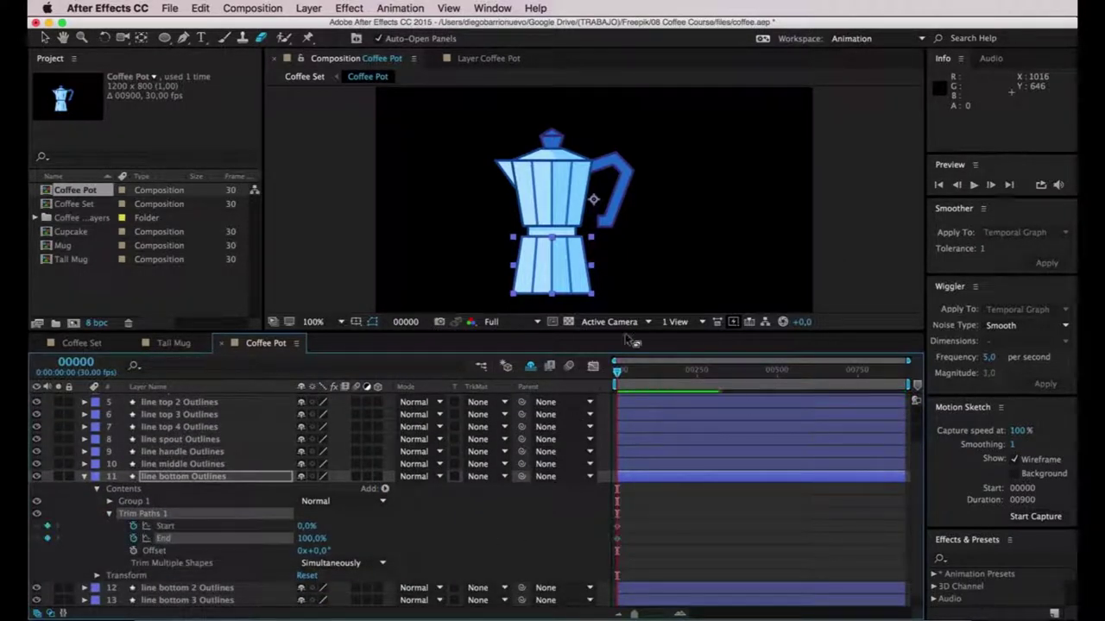
Add Trim Paths Start and End keyframes at frame 20 on line bottom Outlines, with the timeline narrowed to about 100 frames.
left_click_drag(644, 373, 628, 373)
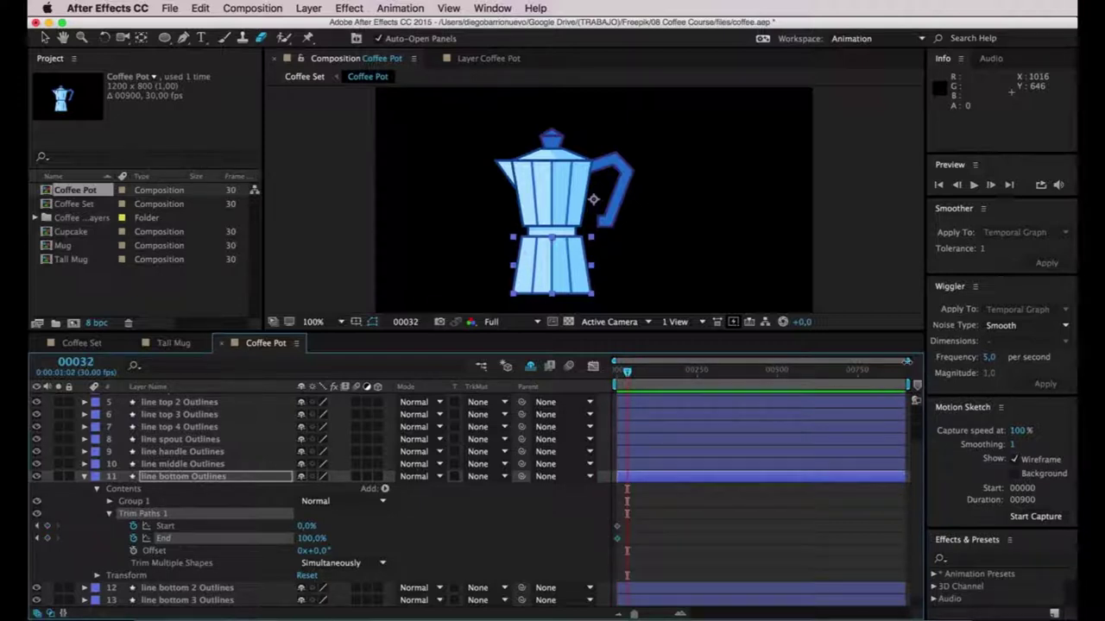
left_click_drag(906, 361, 673, 378)
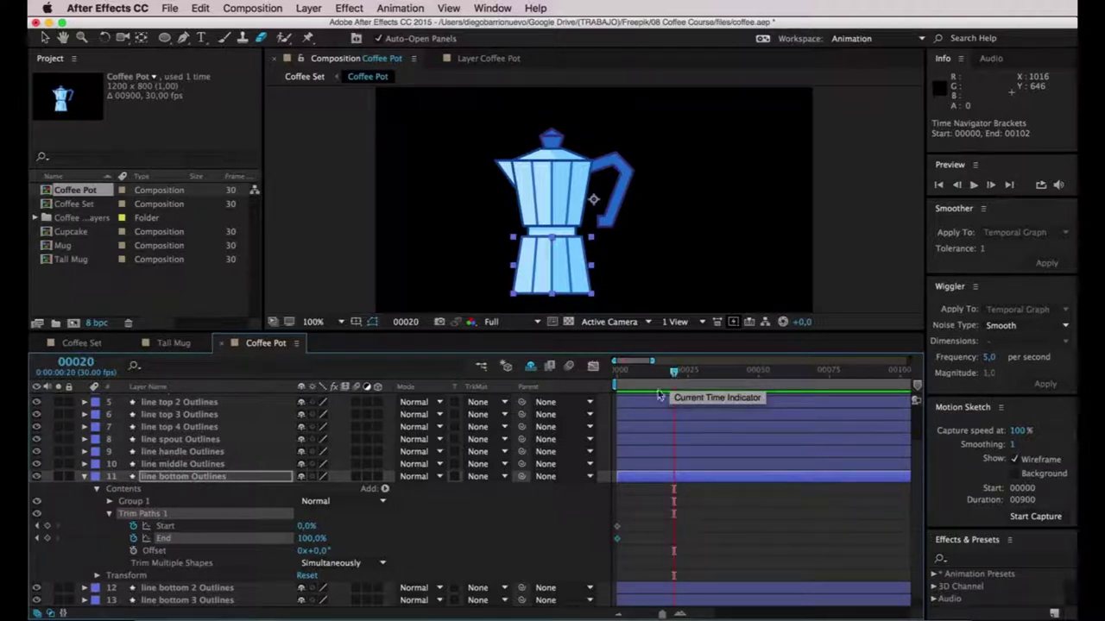
left_click(47, 526)
left_click(47, 538)
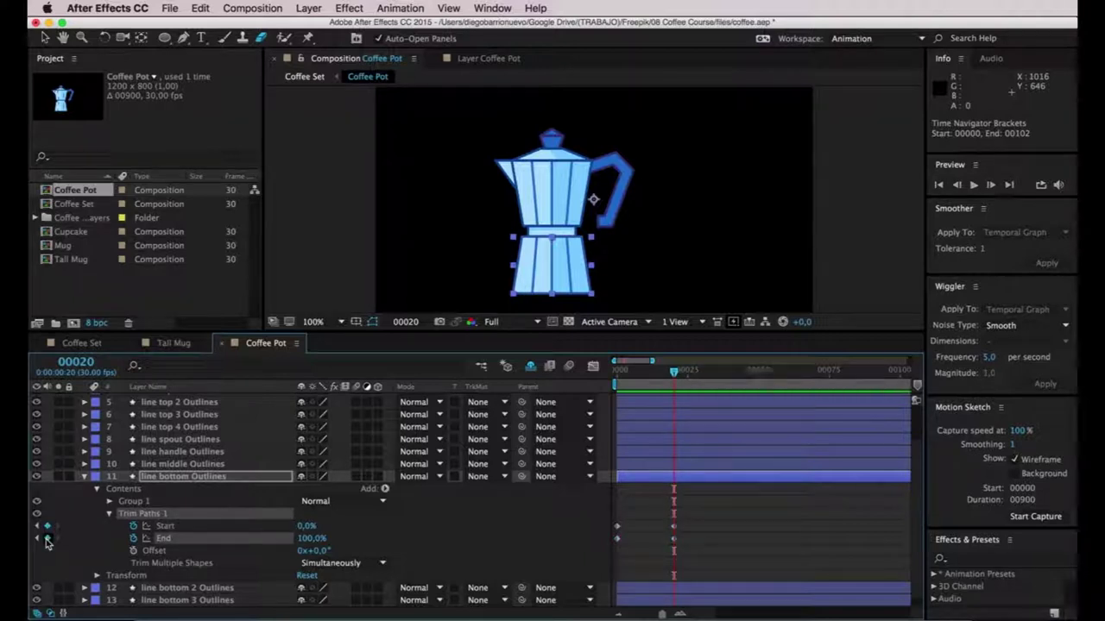
Set the Trim Paths Start and End of line bottom Outlines to 50% at frame 0.
left_click(39, 529)
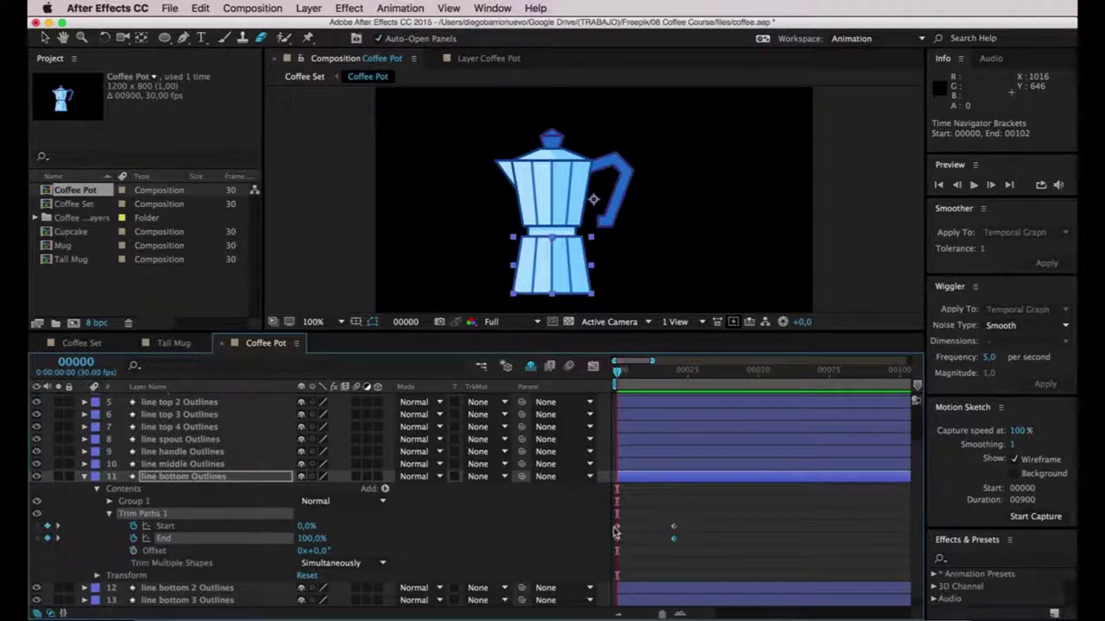
left_click(616, 526)
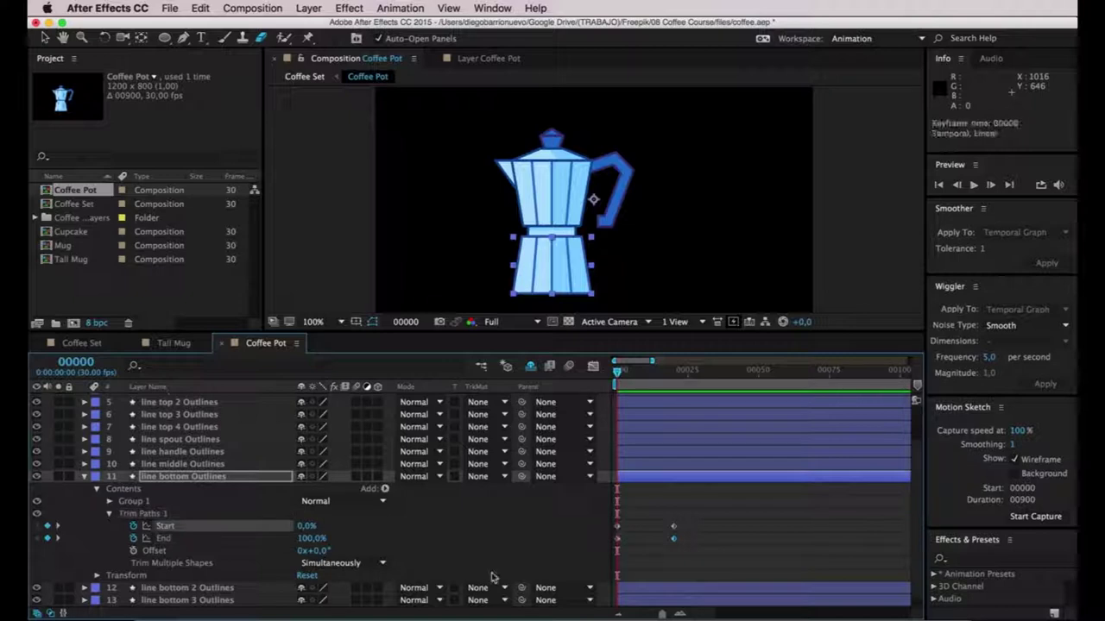
left_click(306, 525)
type("50")
key("Return")
left_click(309, 537)
type("50")
key("Return")
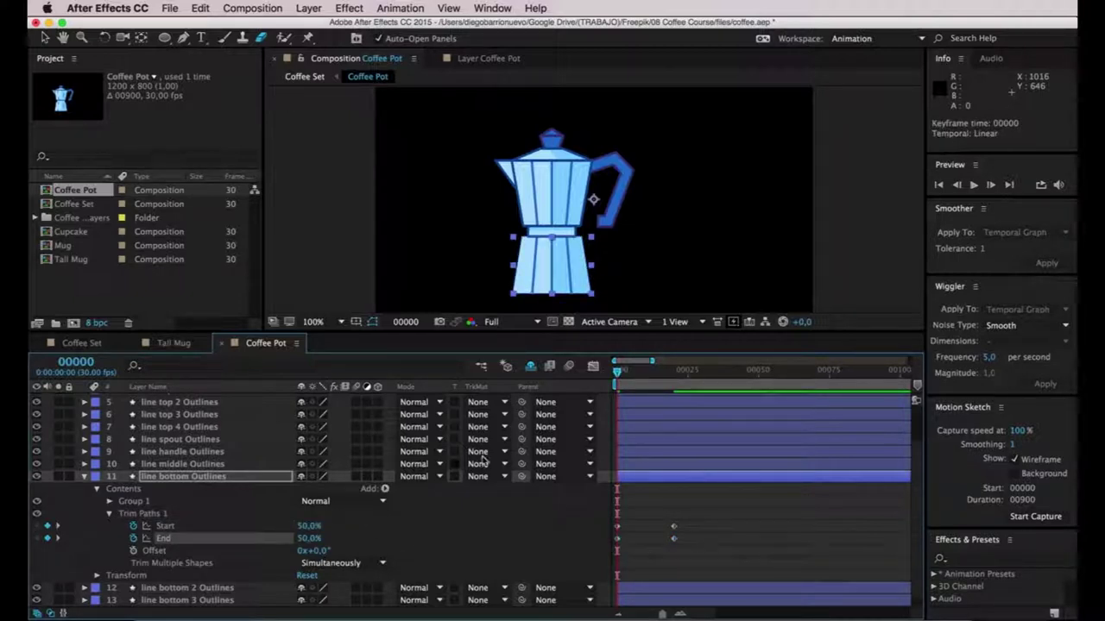
Set the Trim Paths Offset of line bottom Outlines to 43° so the stroke starts centered on the pot's bottom edge.
left_click_drag(618, 373, 618, 377)
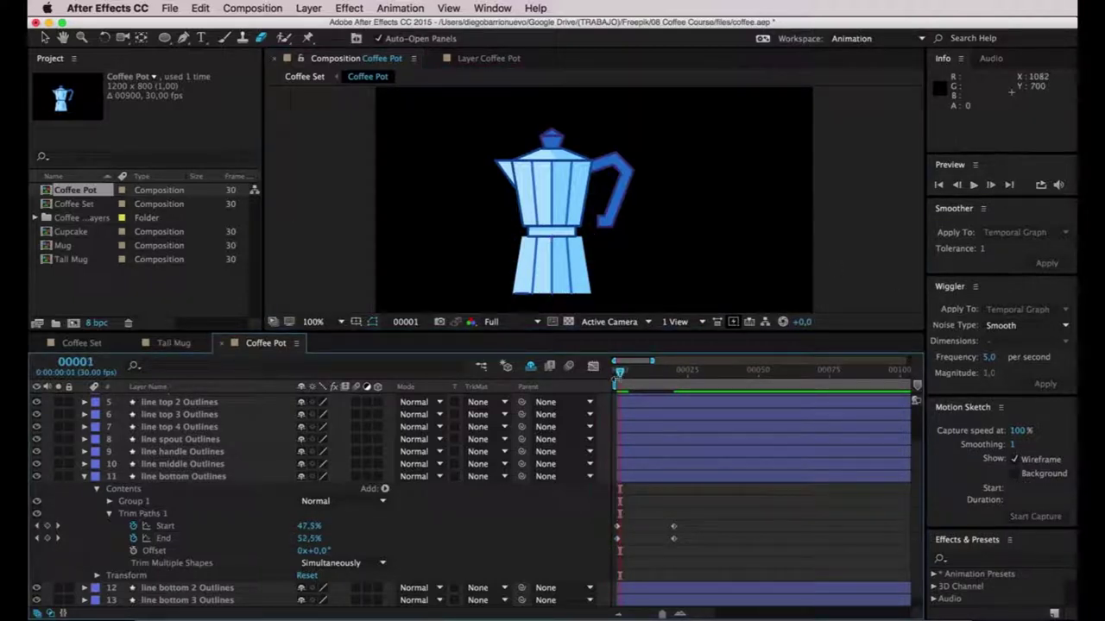
left_click(315, 553)
left_click_drag(315, 553, 324, 553)
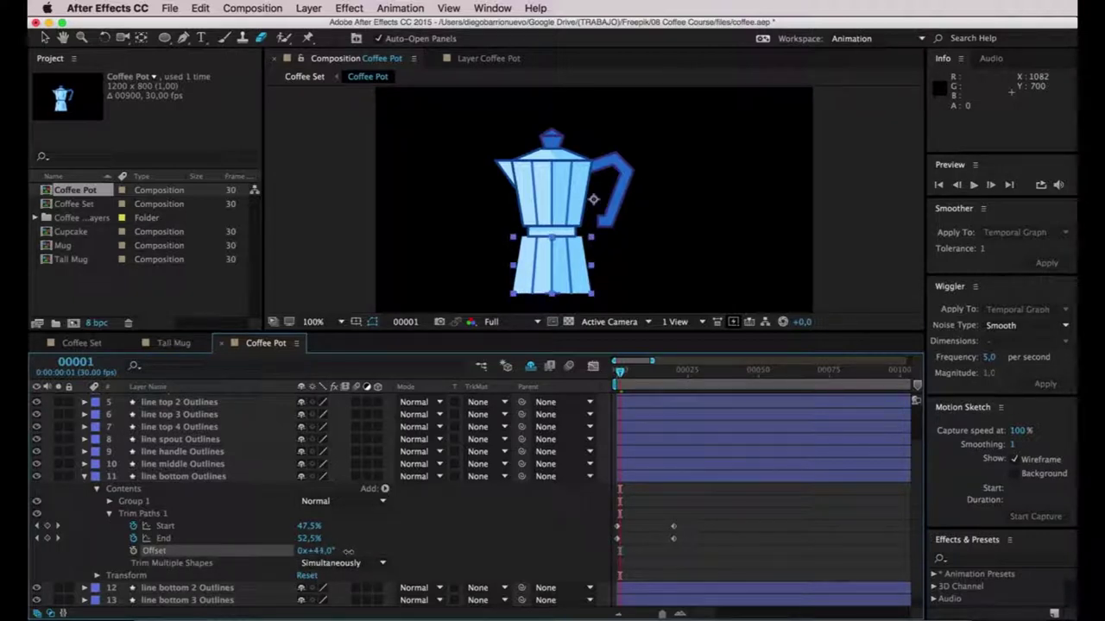
left_click_drag(348, 552, 346, 552)
scroll(570, 285, "up", 1)
key("space")
left_click_drag(538, 289, 568, 228)
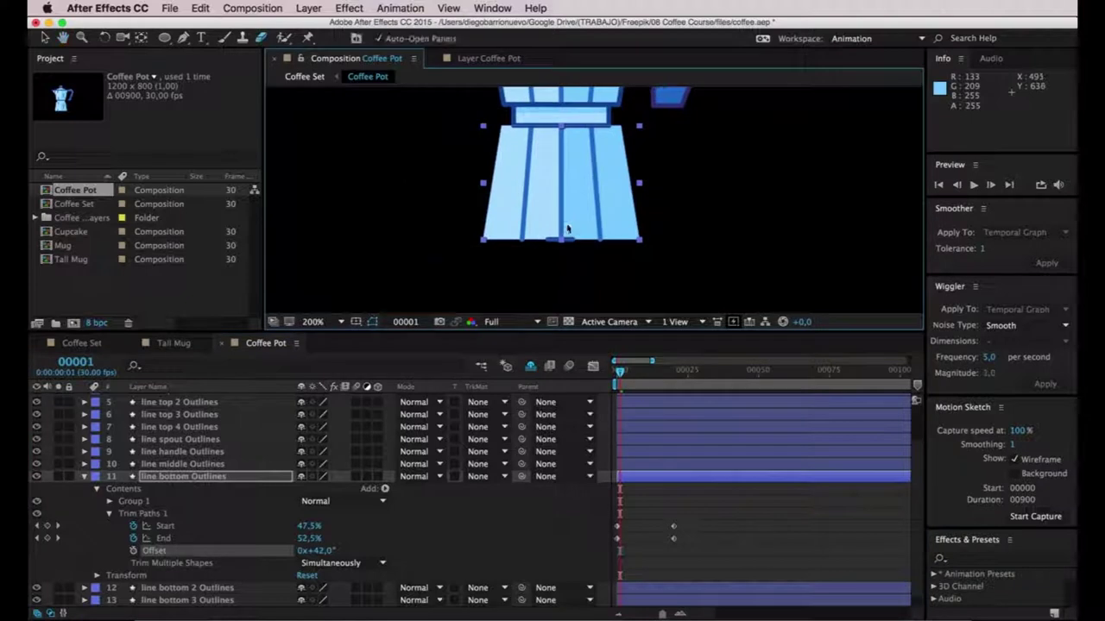
scroll(568, 226, "up", 1)
left_click_drag(315, 551, 318, 551)
left_click(319, 551)
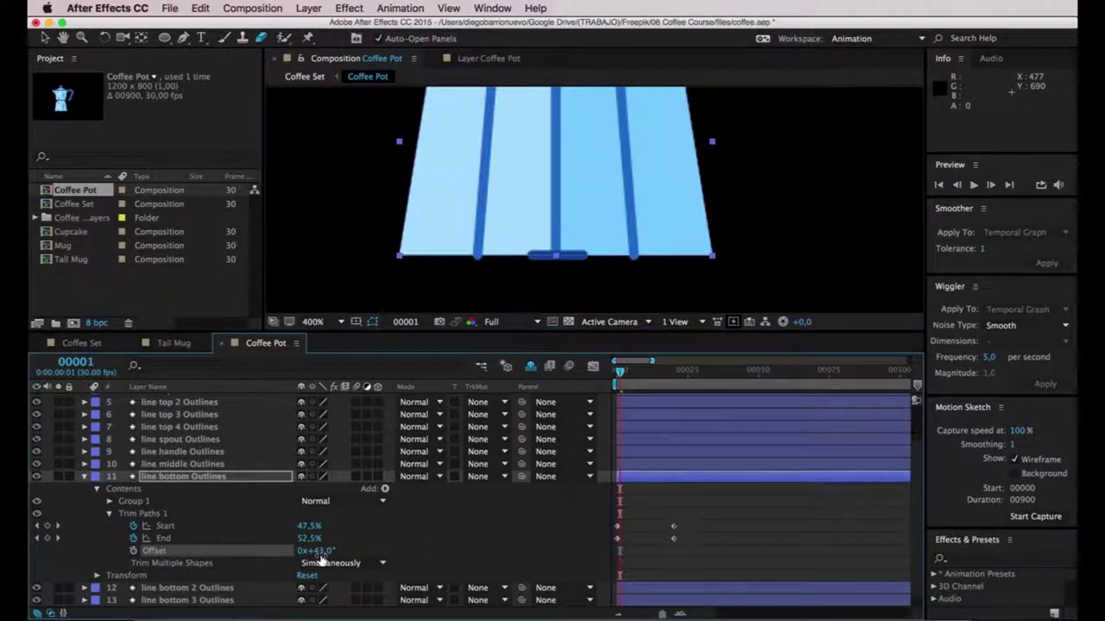
type("43")
key("Return")
left_click(323, 551)
key("Down")
key("Return")
Preview the line bottom Outlines animation, move to frame 5, and collapse the layer.
scroll(624, 250, "down", 4)
key("space")
left_click_drag(654, 382, 633, 382)
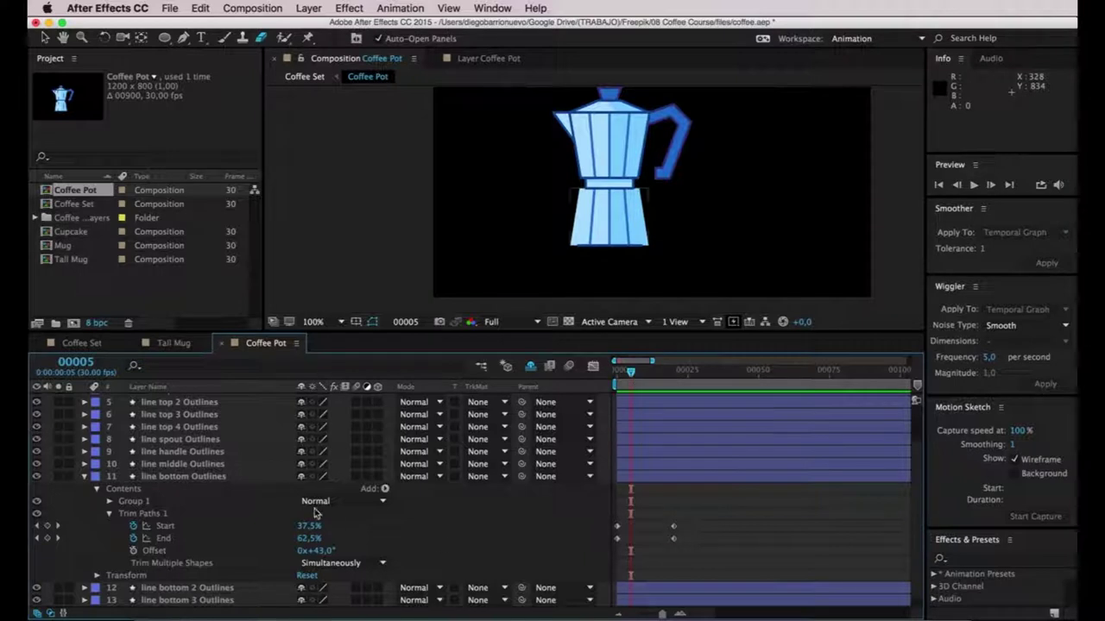
left_click(85, 478)
Add Trim Paths to line bottom 2 Outlines and set Start and End keyframes at frame 5.
left_click(209, 536)
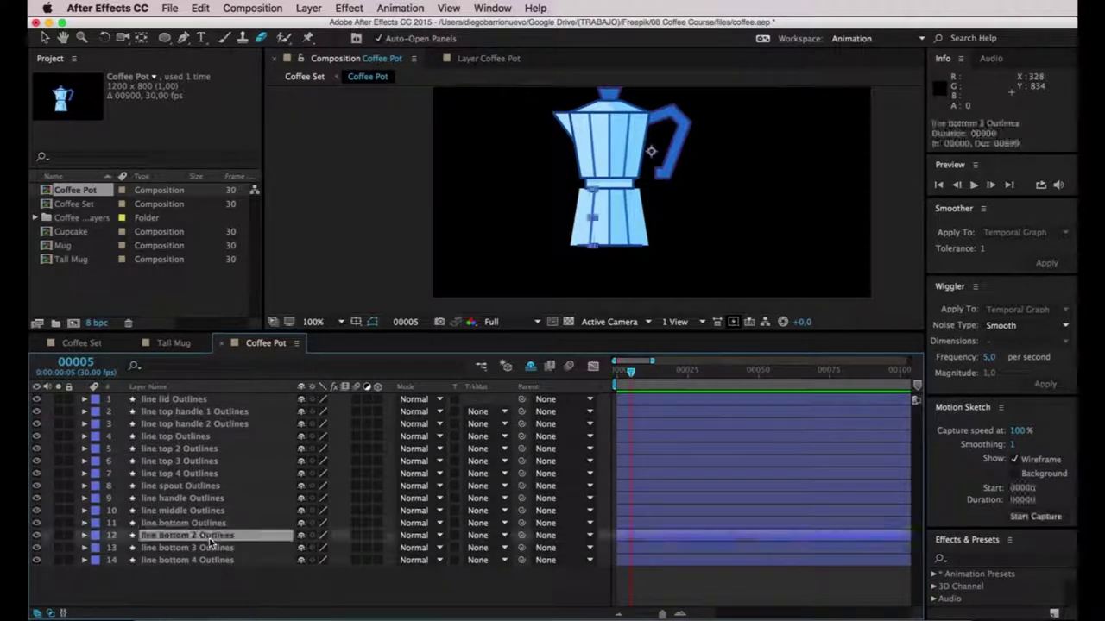
left_click(85, 535)
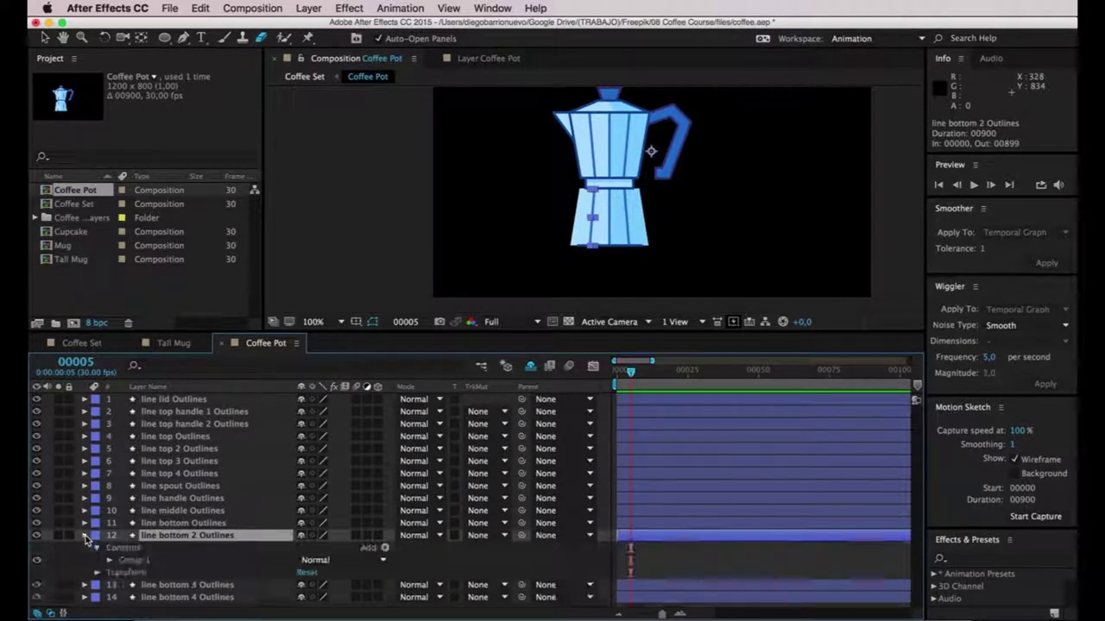
left_click(384, 548)
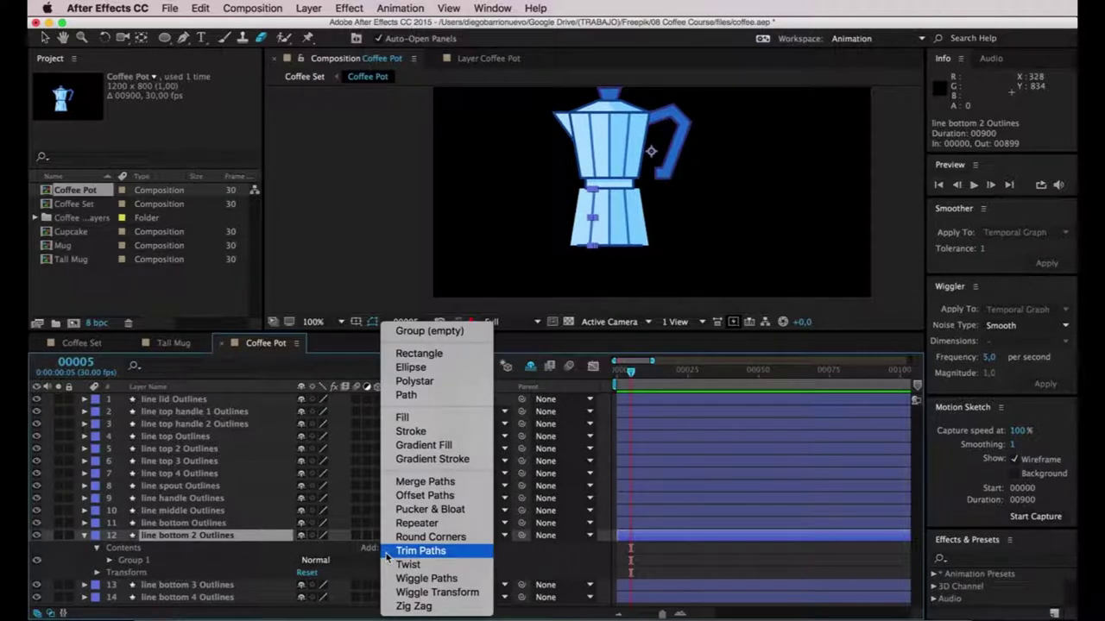
left_click(388, 553)
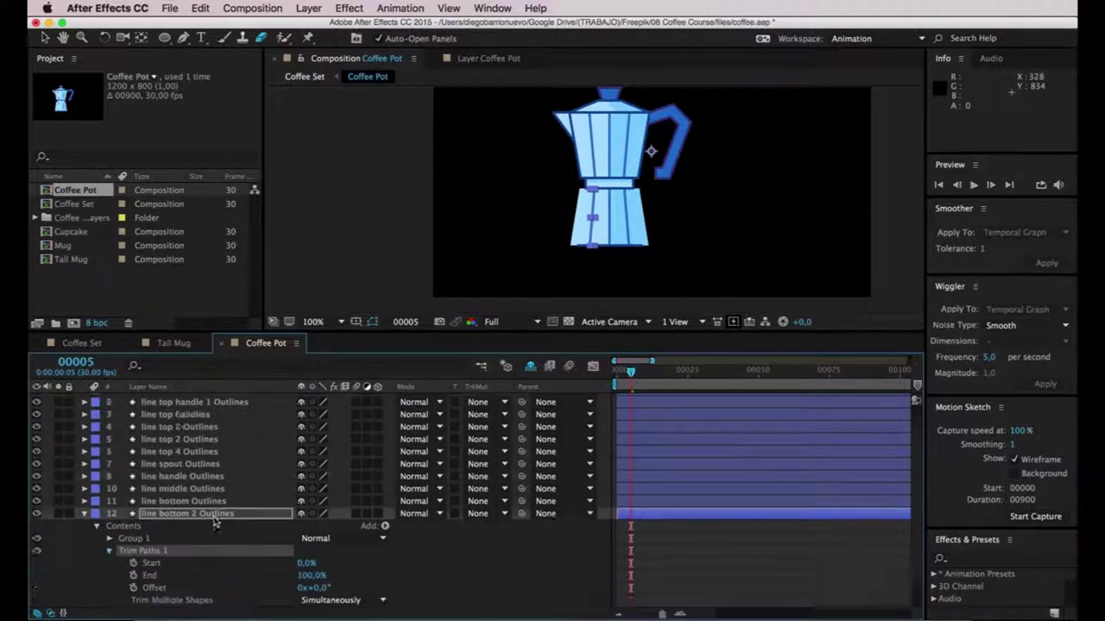
scroll(216, 522, "down", 2)
left_click(133, 525)
left_click(134, 537)
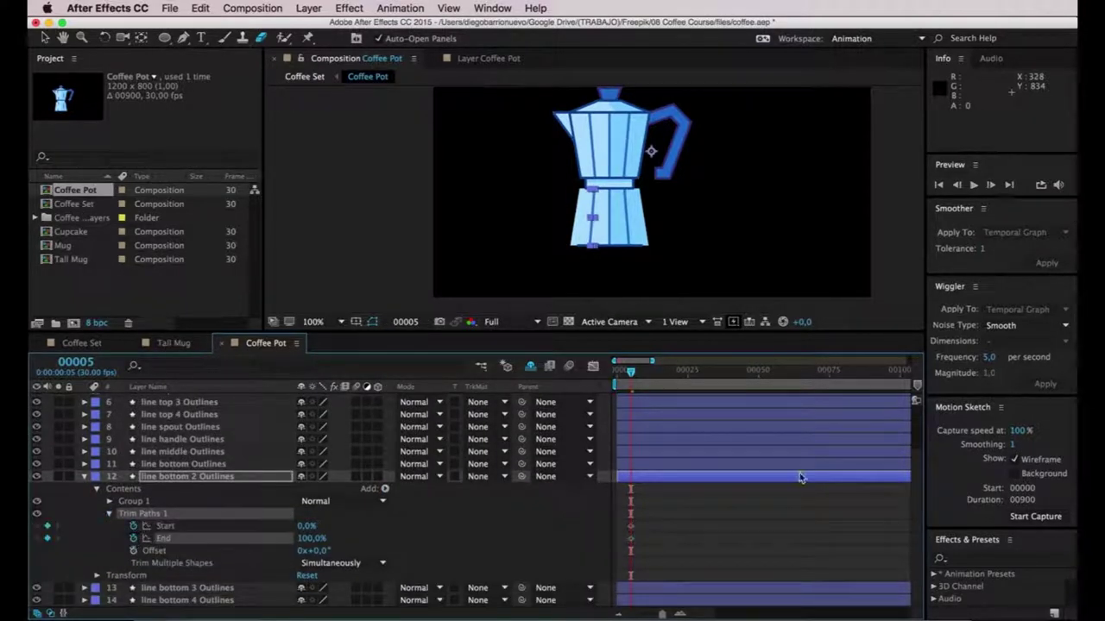
Add Trim Paths Start and End keyframes at frame 20 on line bottom 2 Outlines.
left_click_drag(630, 372, 663, 375)
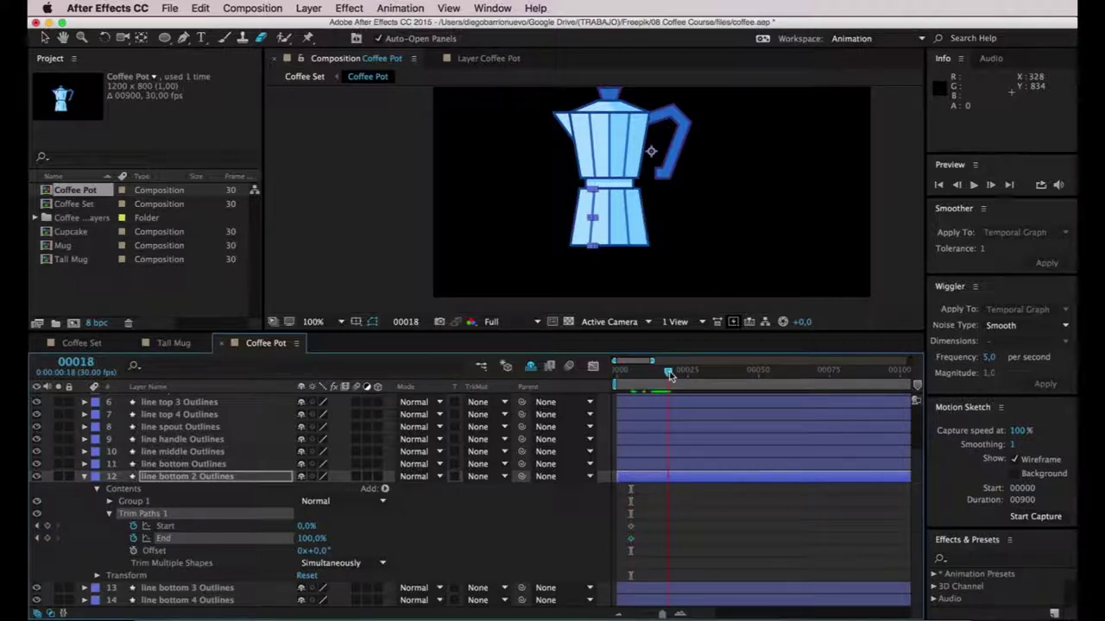
left_click_drag(674, 374, 676, 375)
left_click(47, 525)
left_click(47, 537)
Set the Trim Paths End of line bottom 2 Outlines to 0% at frame 5 and inspect the stroke up close.
left_click(38, 526)
left_click(631, 527)
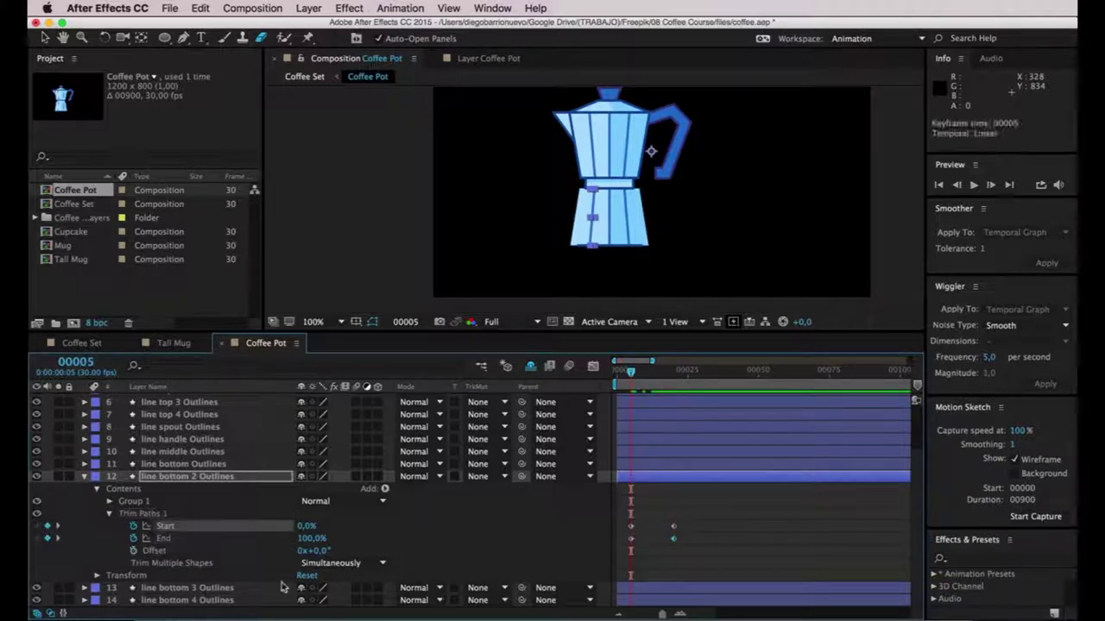
left_click(307, 526)
key("Tab")
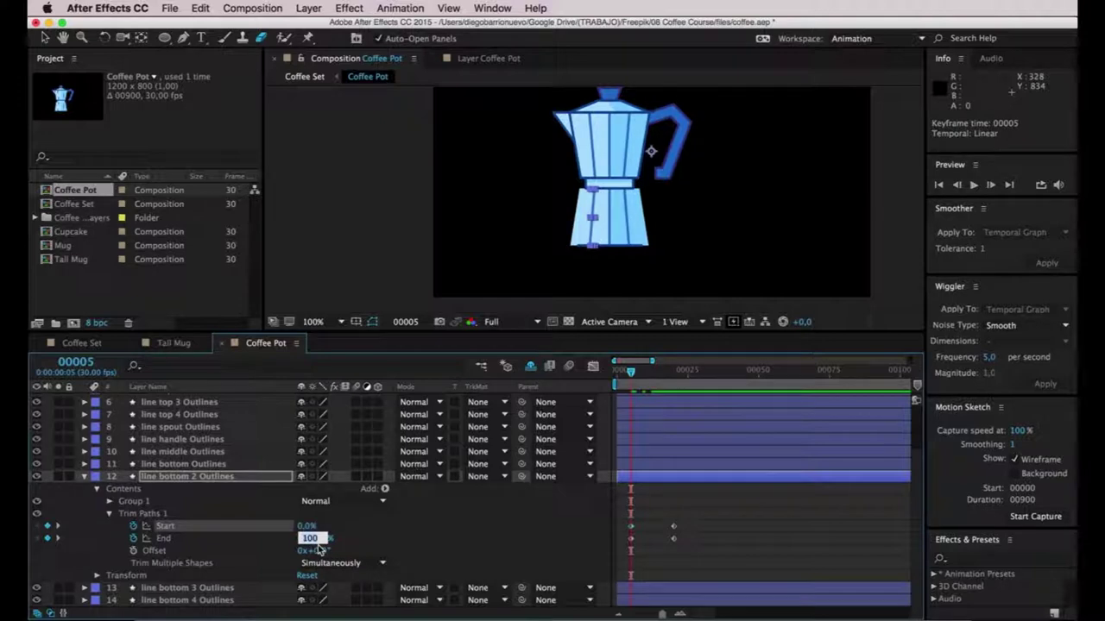
type("0")
key("Return")
scroll(594, 230, "up", 4)
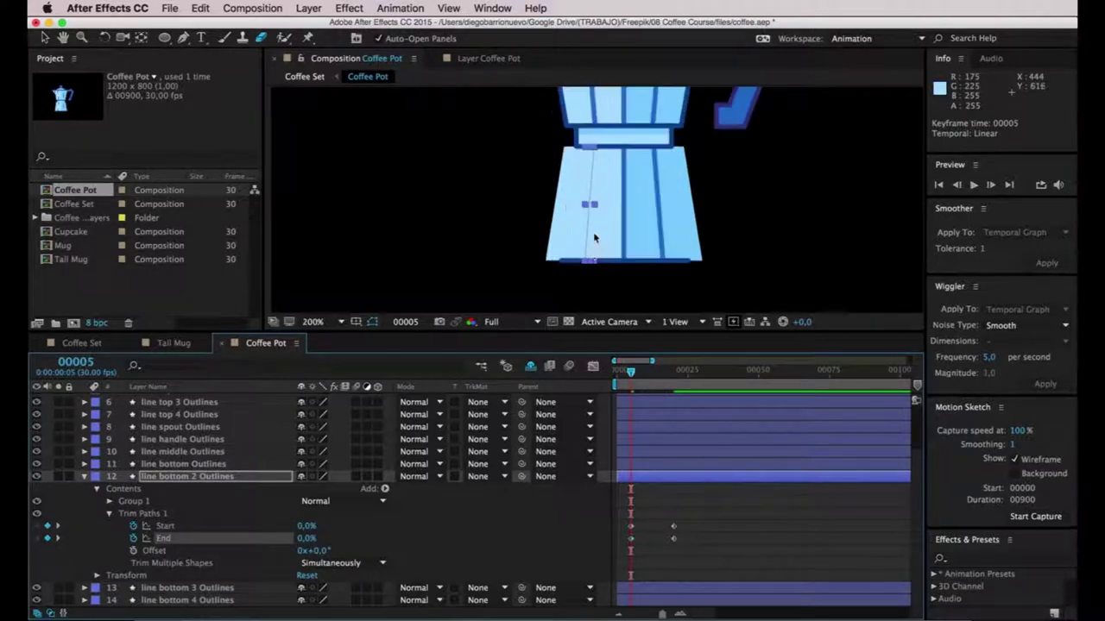
left_click_drag(398, 247, 395, 281)
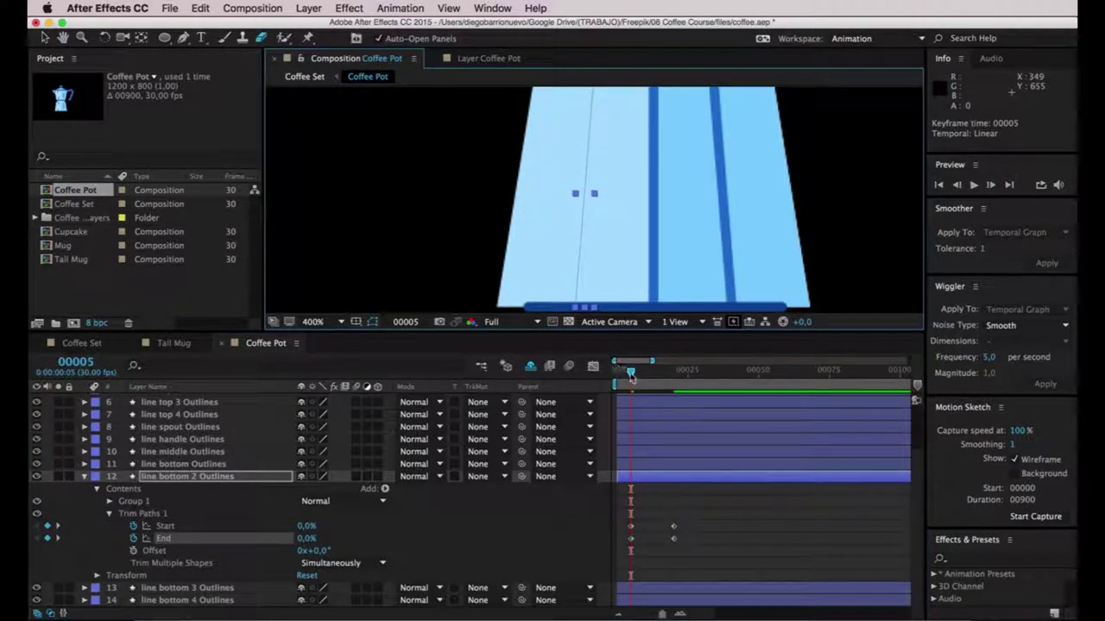
Scrub through the first frames to examine how the line bottom 2 Outlines stroke grows.
left_click_drag(632, 378, 642, 374)
key("minus")
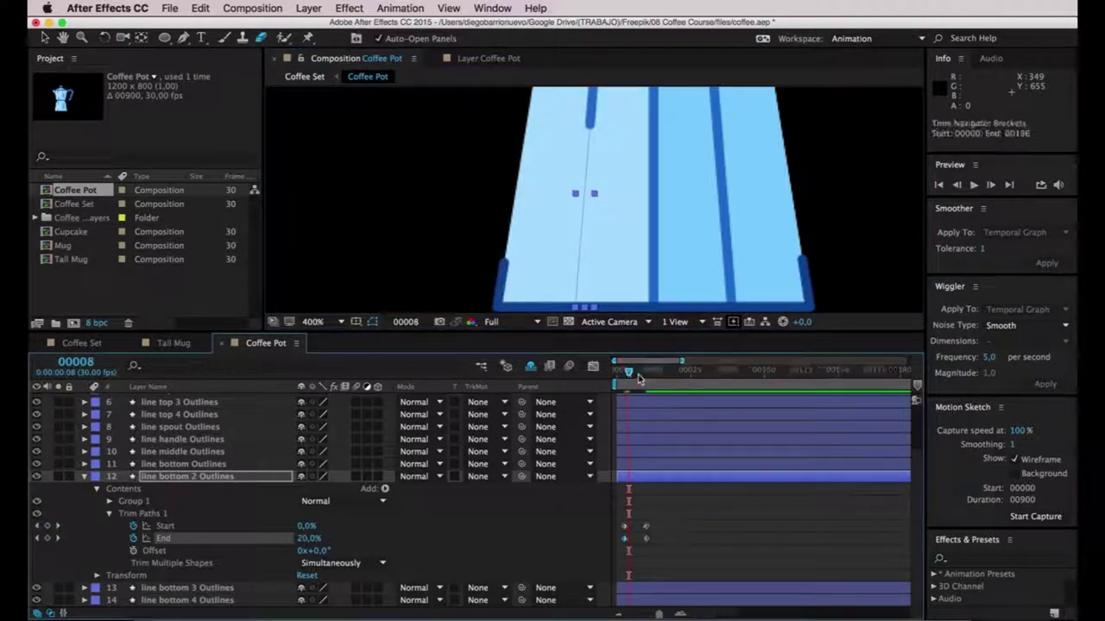
scroll(592, 235, "down", 1)
left_click_drag(631, 378, 622, 380)
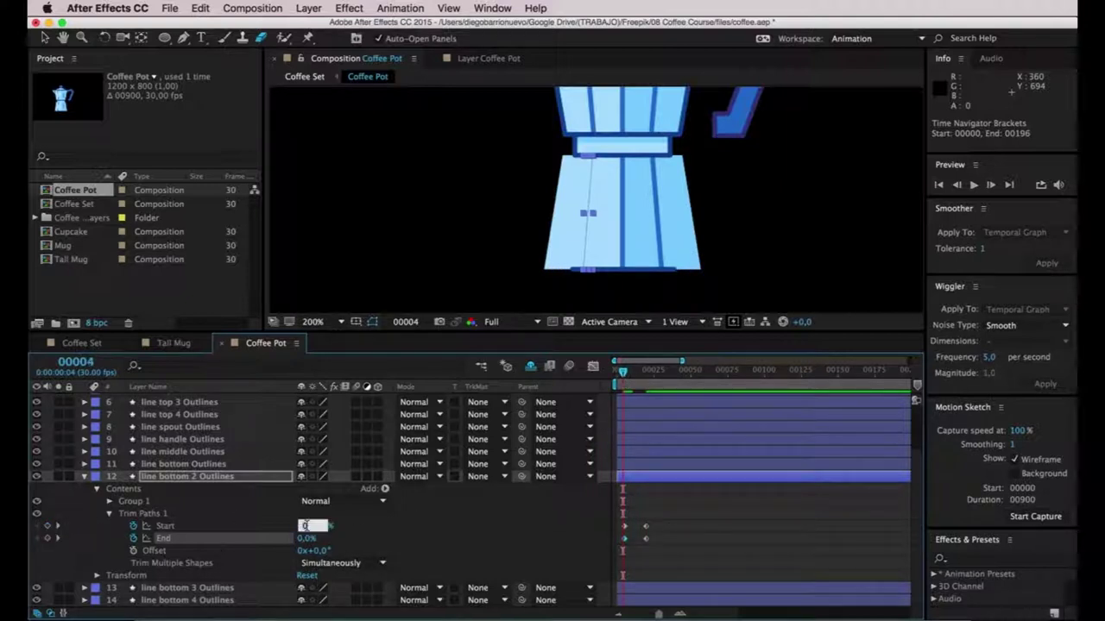
Try a Trim Paths Start of 100% on line bottom 2 Outlines at frame 4 and undo the change.
type("100")
key("Return")
key("Return")
key("super+z")
key("super+z")
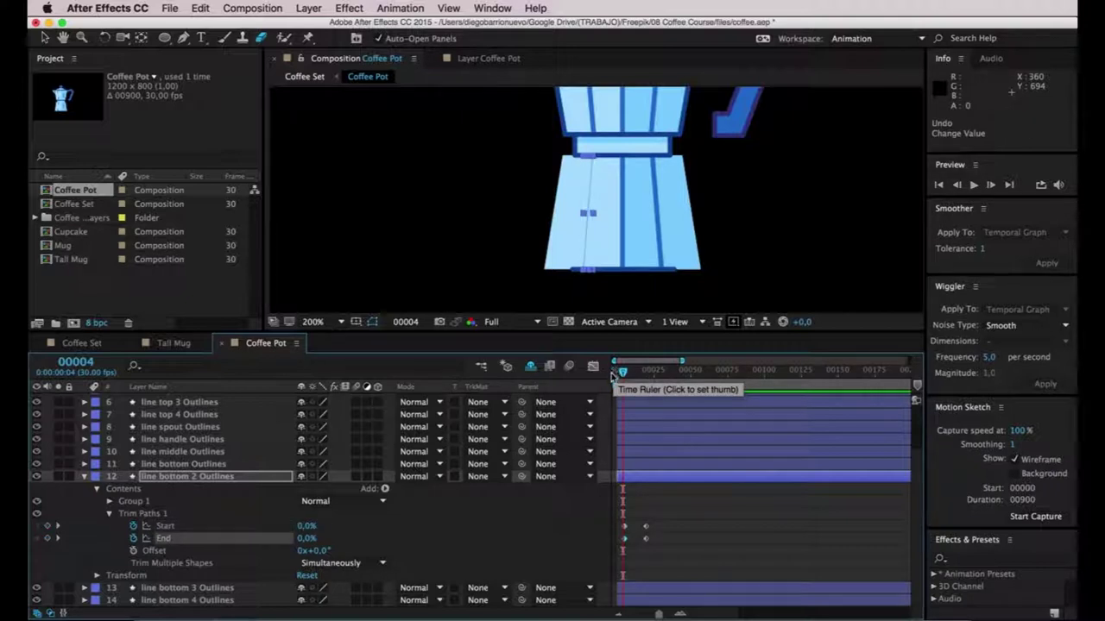
Set Trim Paths Start and End of line bottom 2 Outlines to 100% at frame 5 and scrub to frame 20.
left_click(58, 525)
left_click(304, 526)
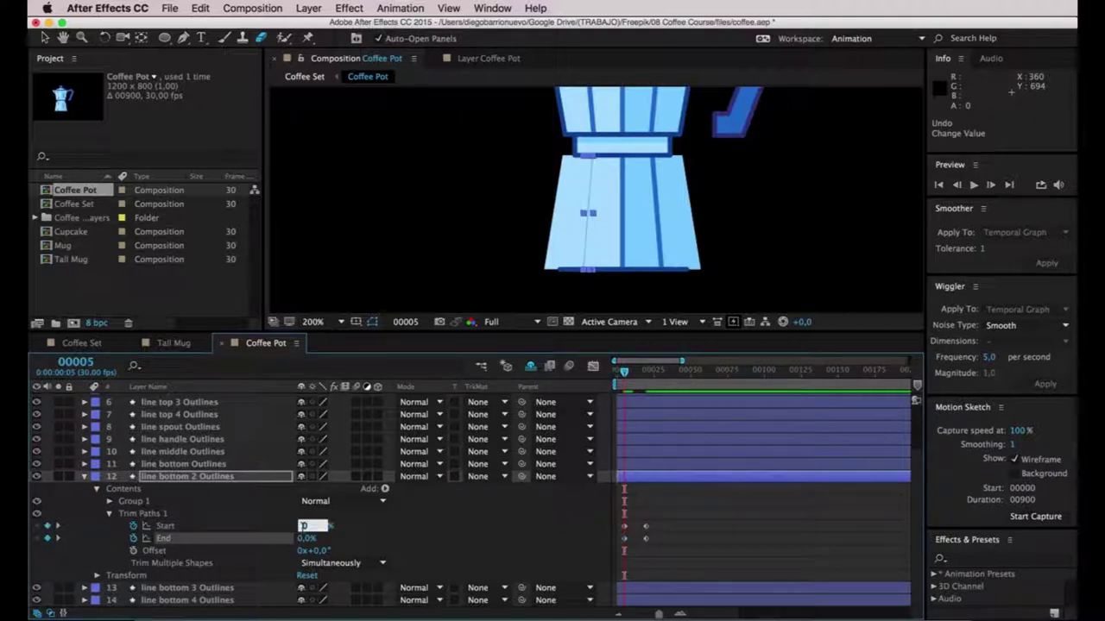
type("100")
key("Return")
left_click(317, 544)
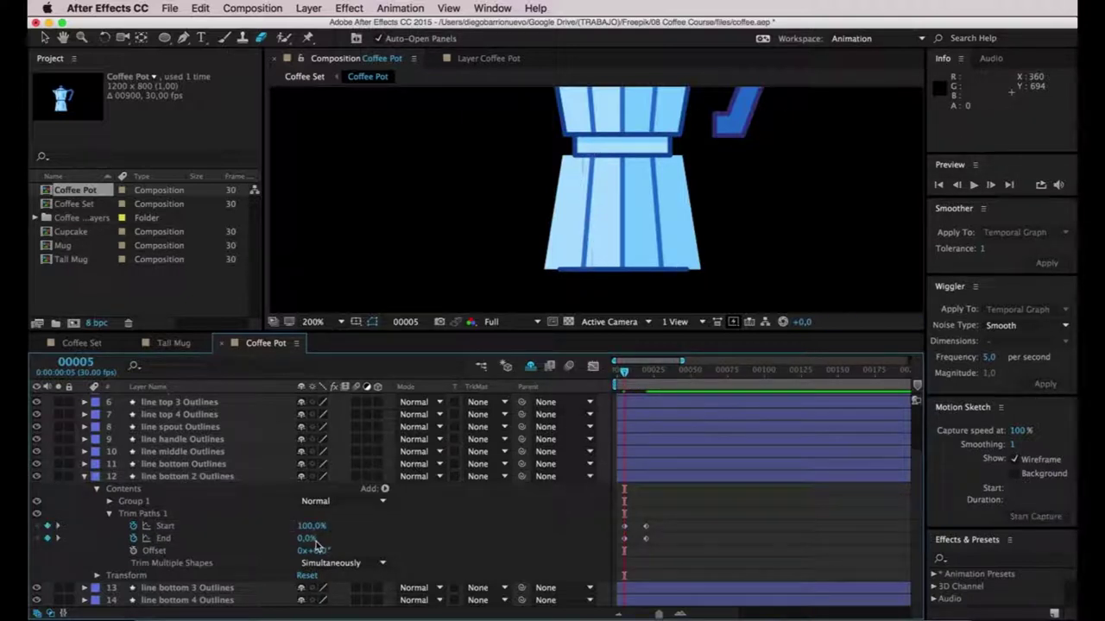
left_click(306, 538)
type("100")
key("Return")
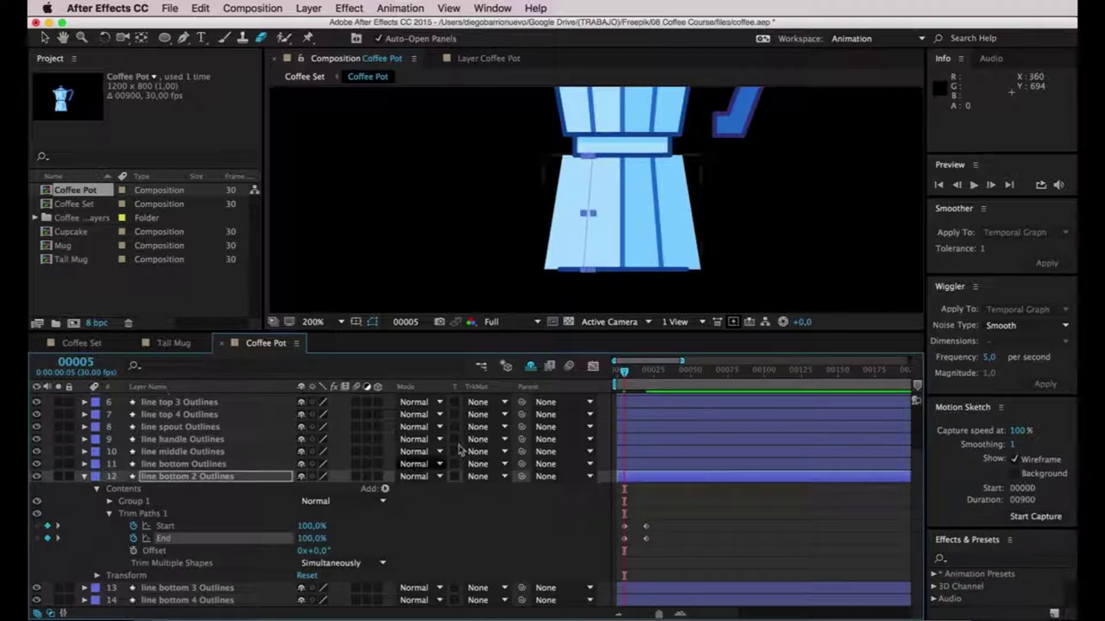
left_click_drag(623, 377, 650, 375)
key("minus")
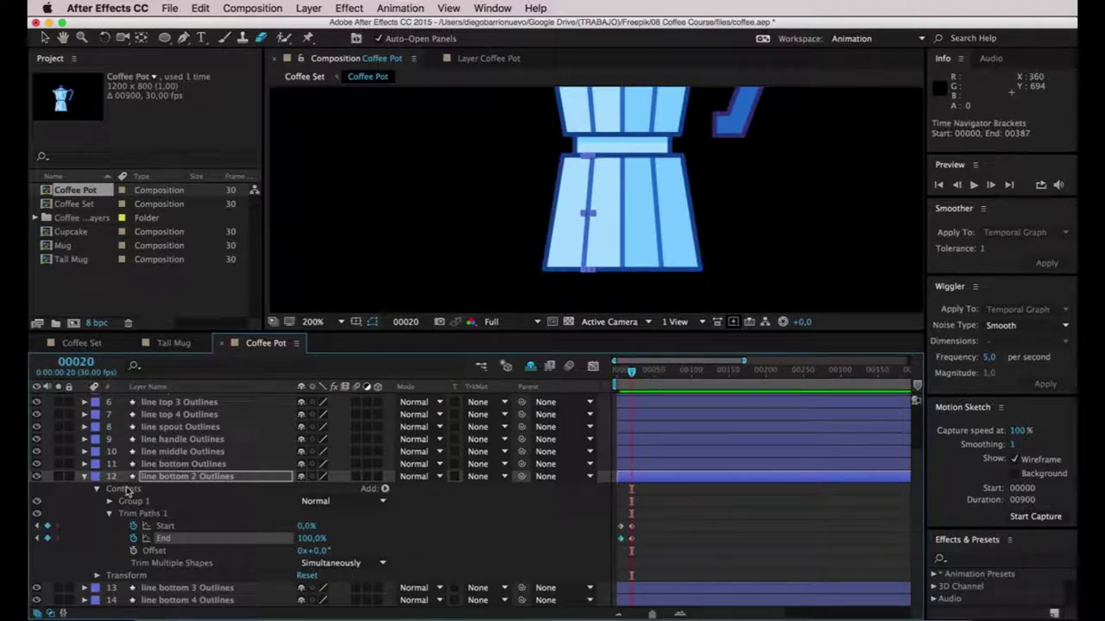
Add Trim Paths to line bottom 4 Outlines and set Start and End keyframes at frame 5.
left_click(136, 600)
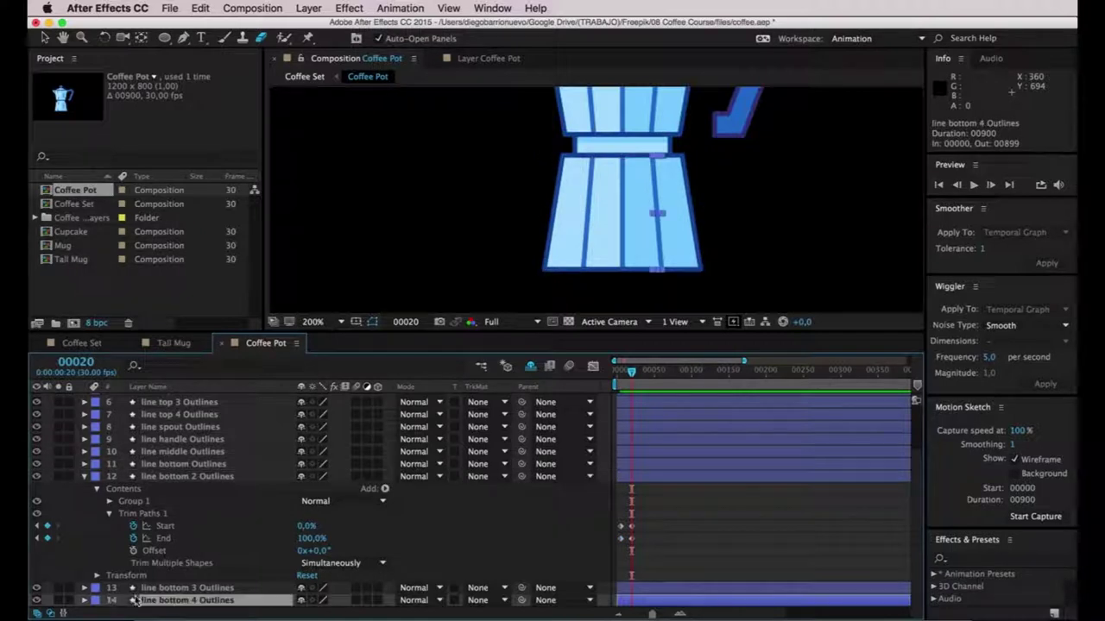
left_click(84, 600)
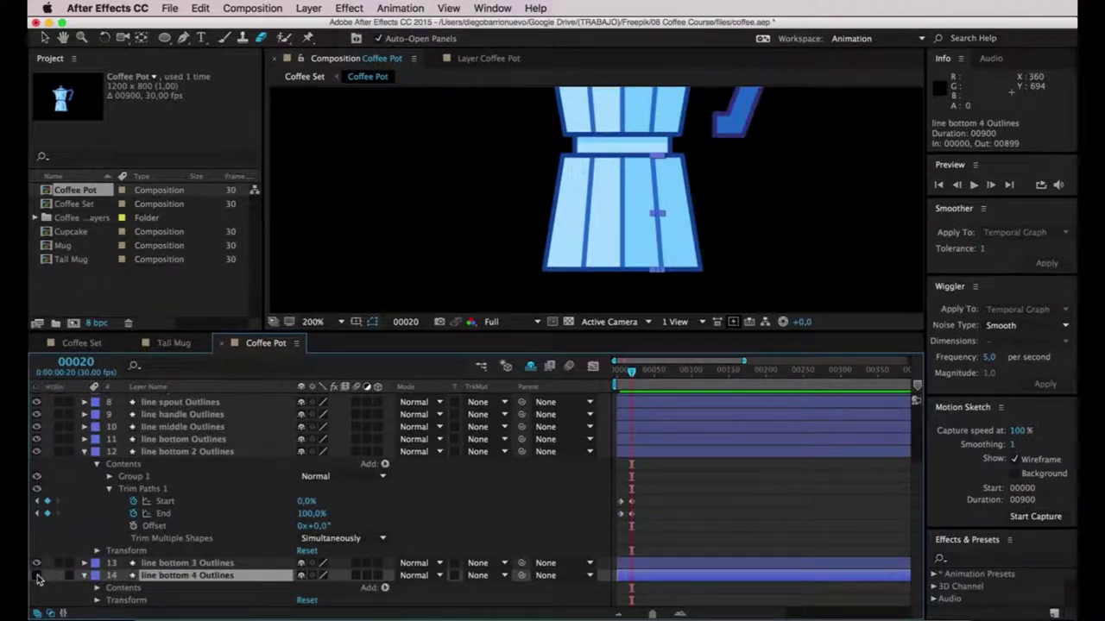
left_click(385, 587)
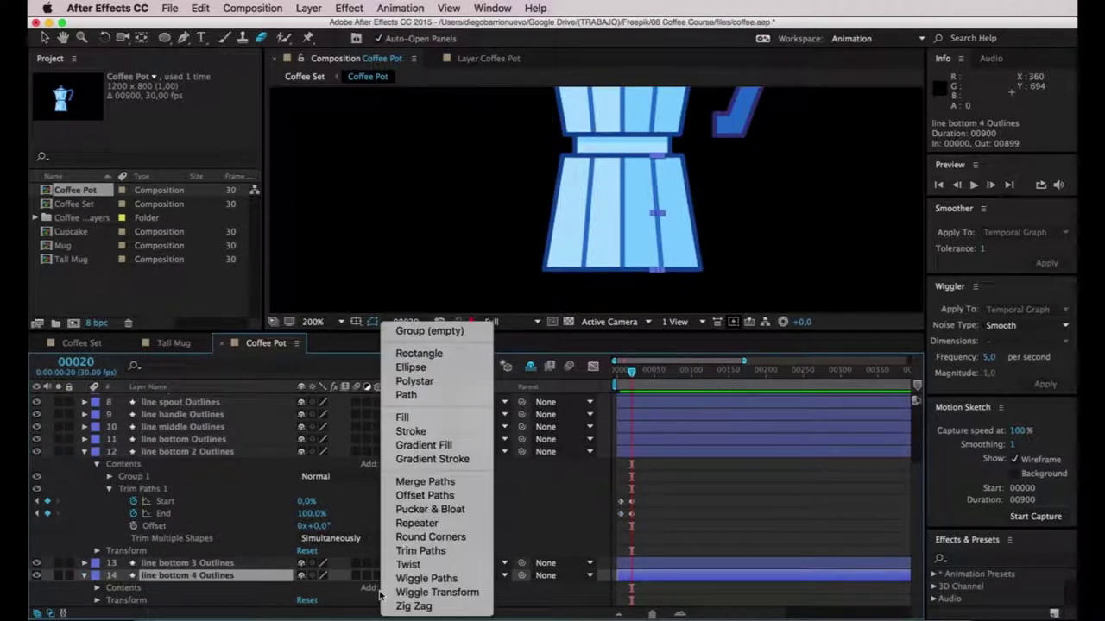
left_click(420, 557)
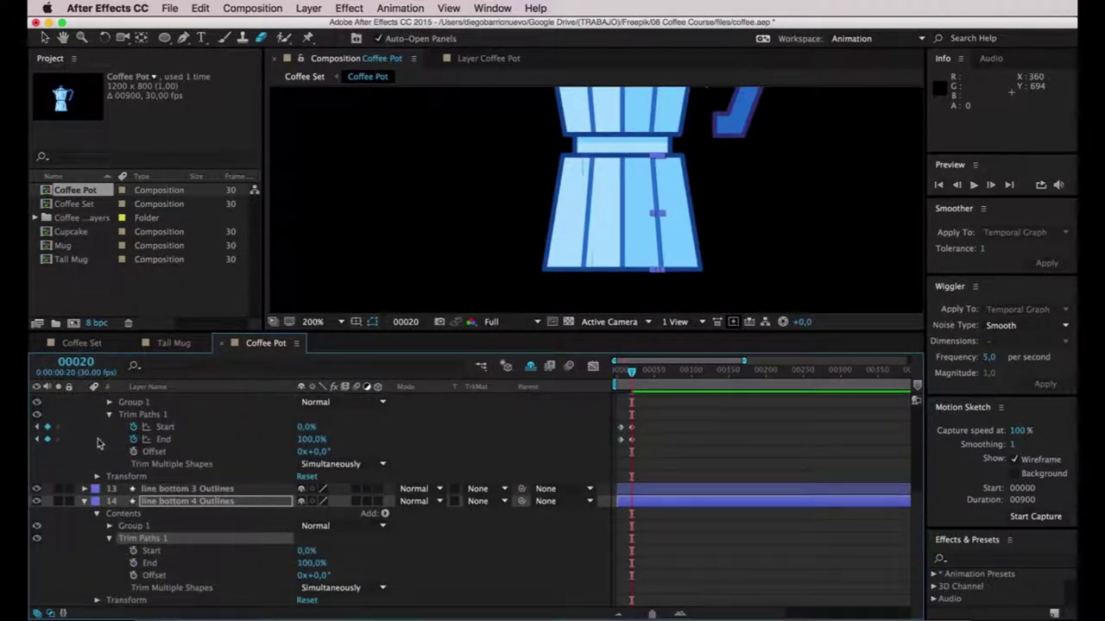
key("j")
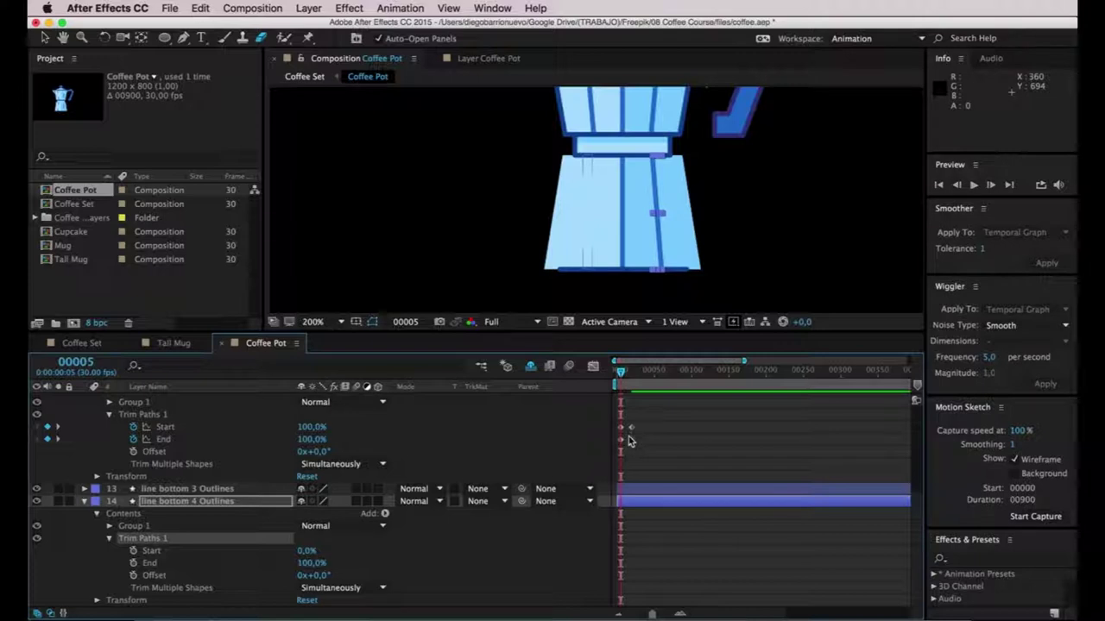
left_click(133, 550)
left_click(133, 563)
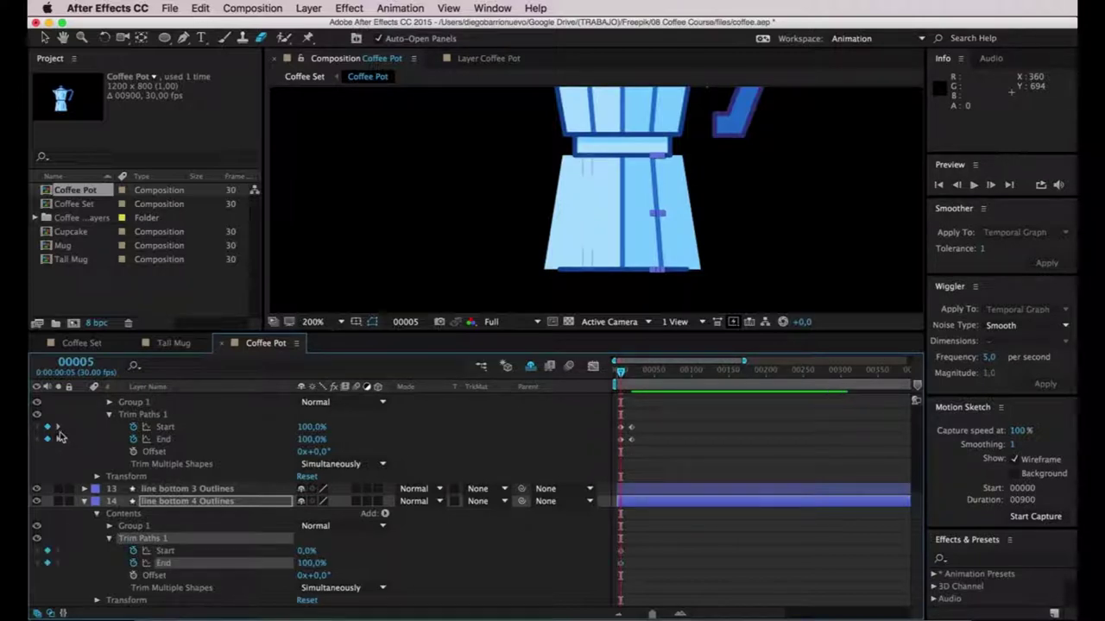
Add Trim Paths Start and End keyframes at frame 20 on line bottom 4 Outlines.
left_click(58, 427)
left_click(47, 550)
left_click(48, 562)
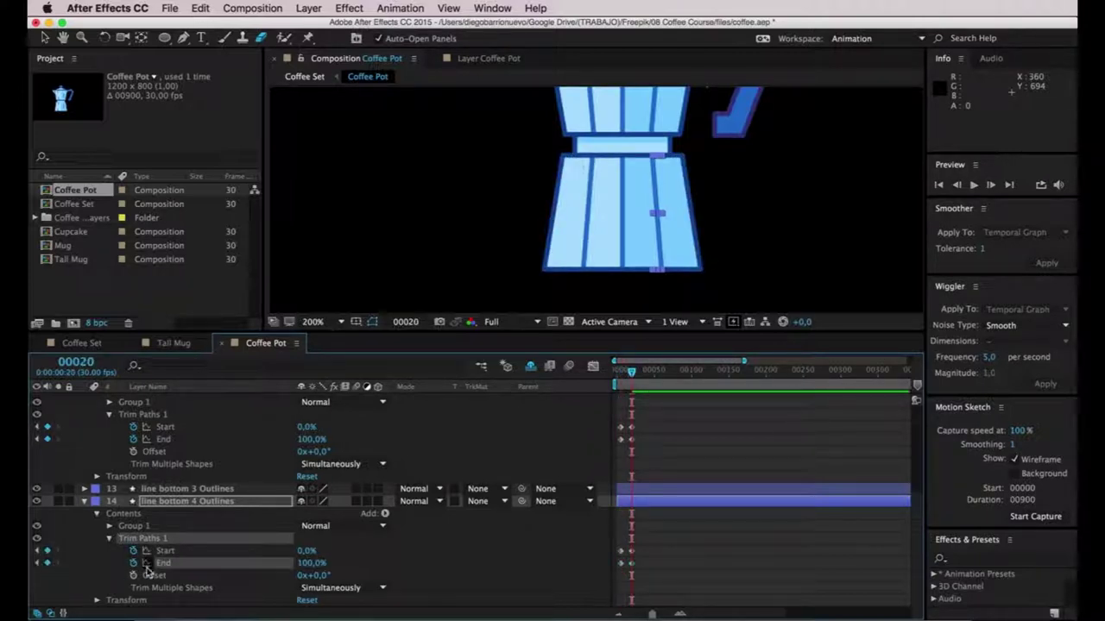
Set the Trim Paths Start of line bottom 4 Outlines to 100% at frame 5 and scrub through the result.
left_click(37, 551)
left_click(621, 551)
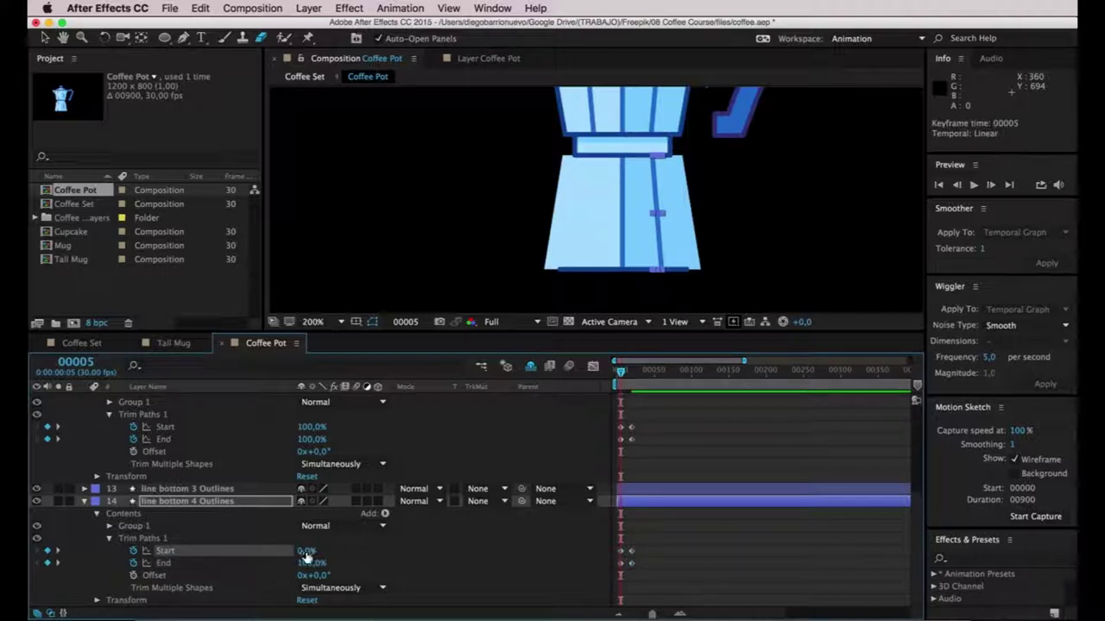
left_click(305, 552)
key("Return")
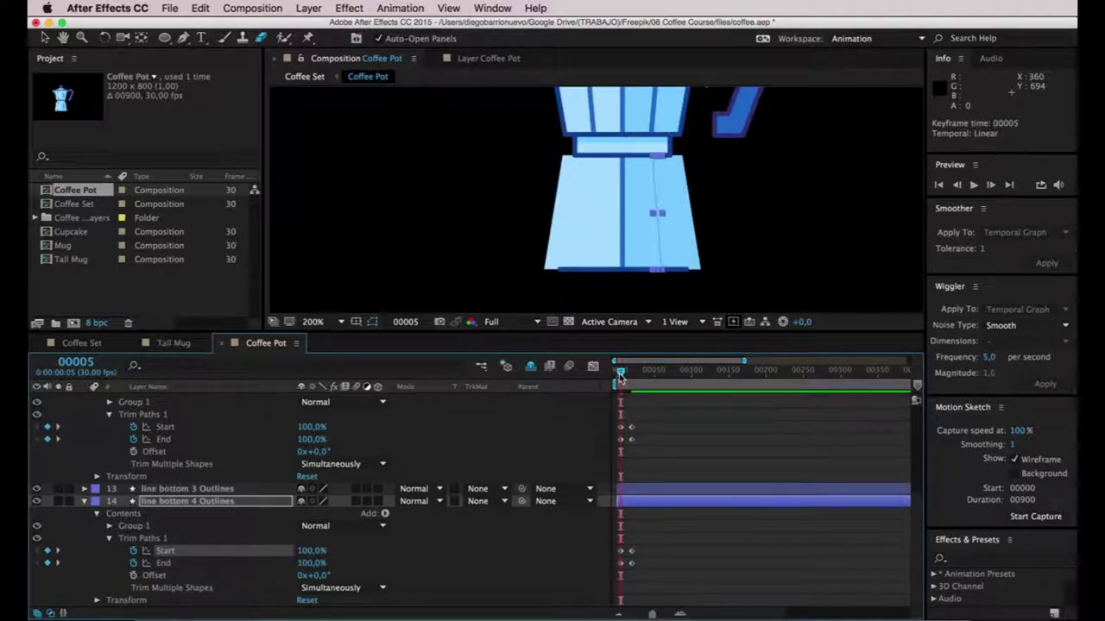
mouse_move(619, 377)
left_mouse_down()
mouse_move(633, 384)
mouse_move(618, 394)
mouse_move(633, 372)
left_mouse_up()
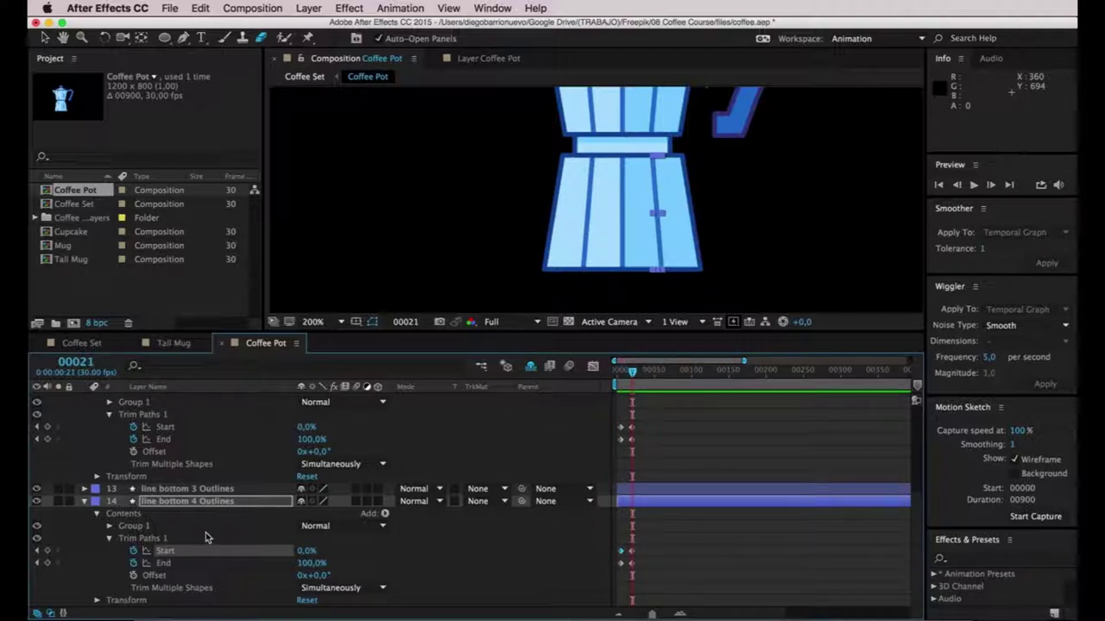
Add Trim Paths to line bottom 3 Outlines and set Start and End keyframes at frame 5.
key("super+Up")
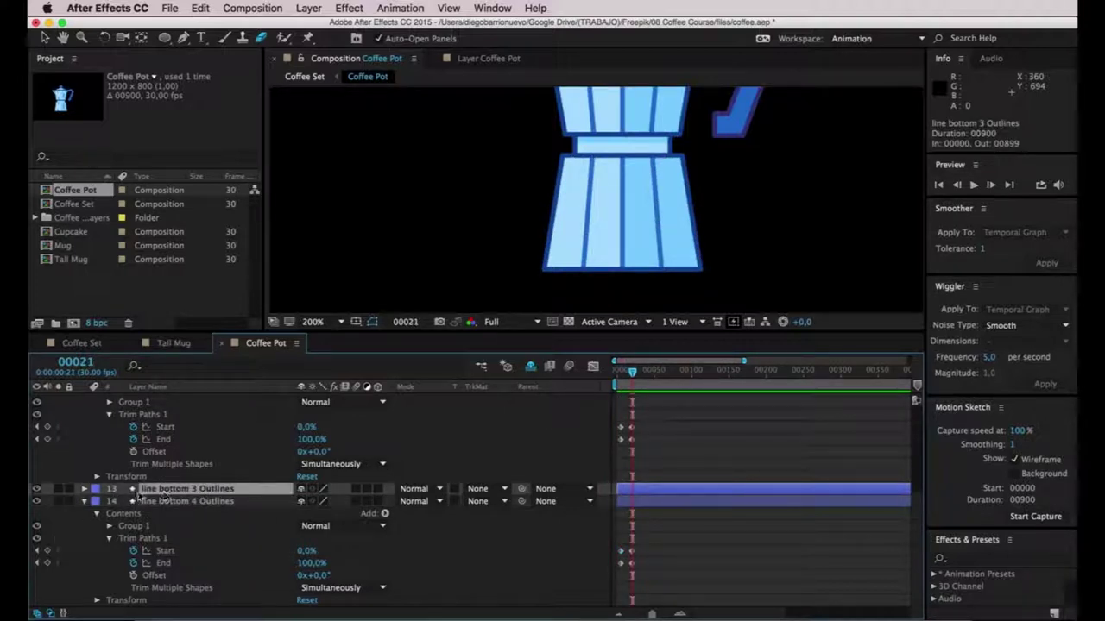
left_click(84, 488)
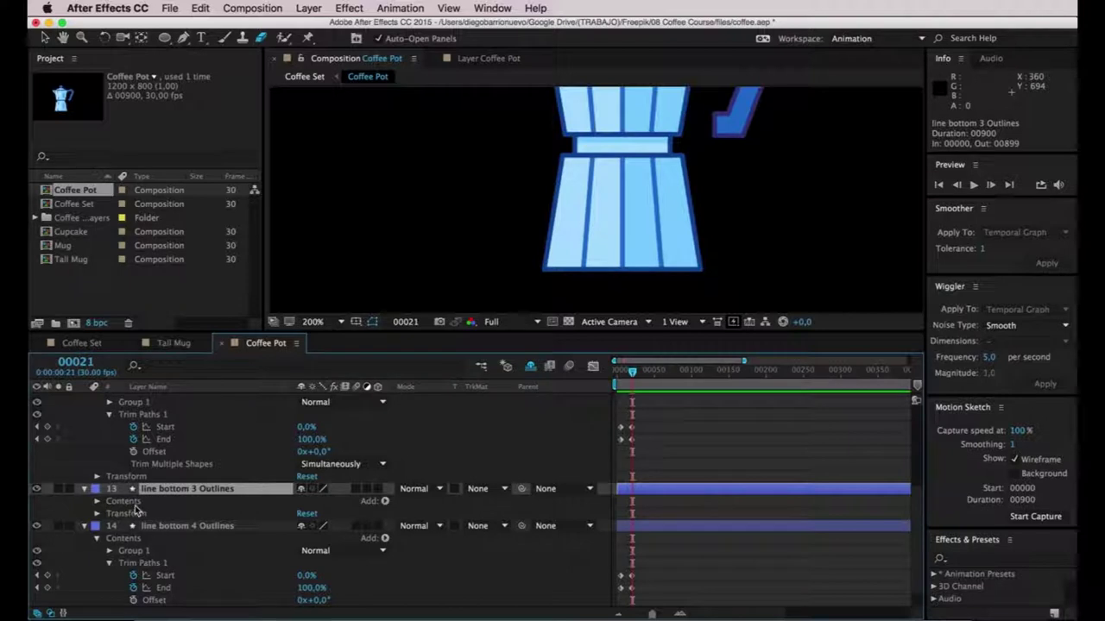
left_click(385, 501)
left_click(410, 556)
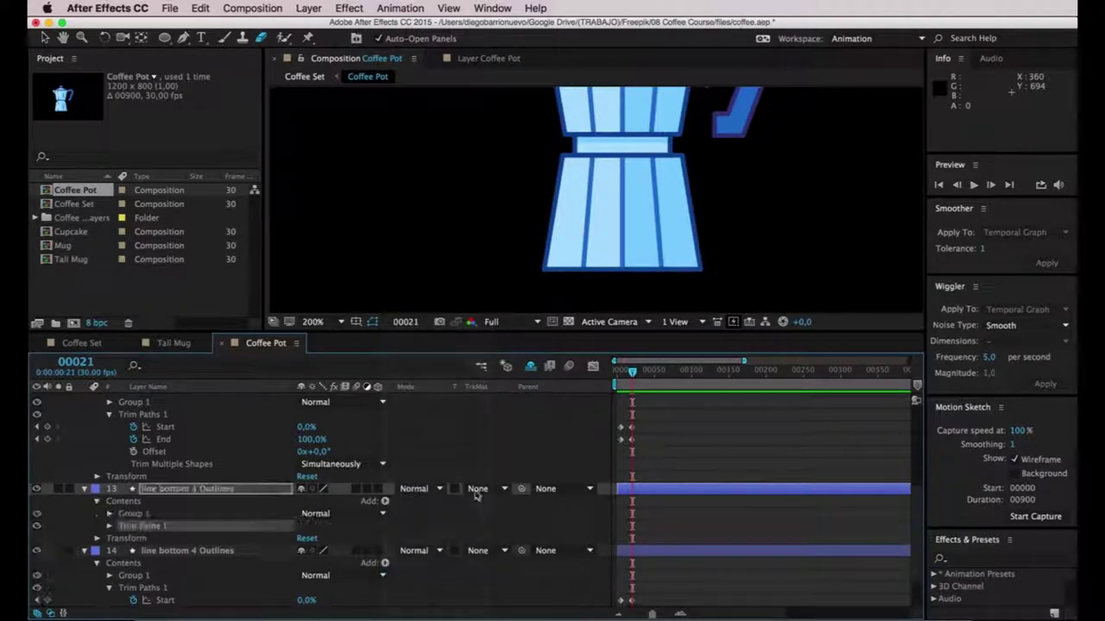
left_click(110, 526)
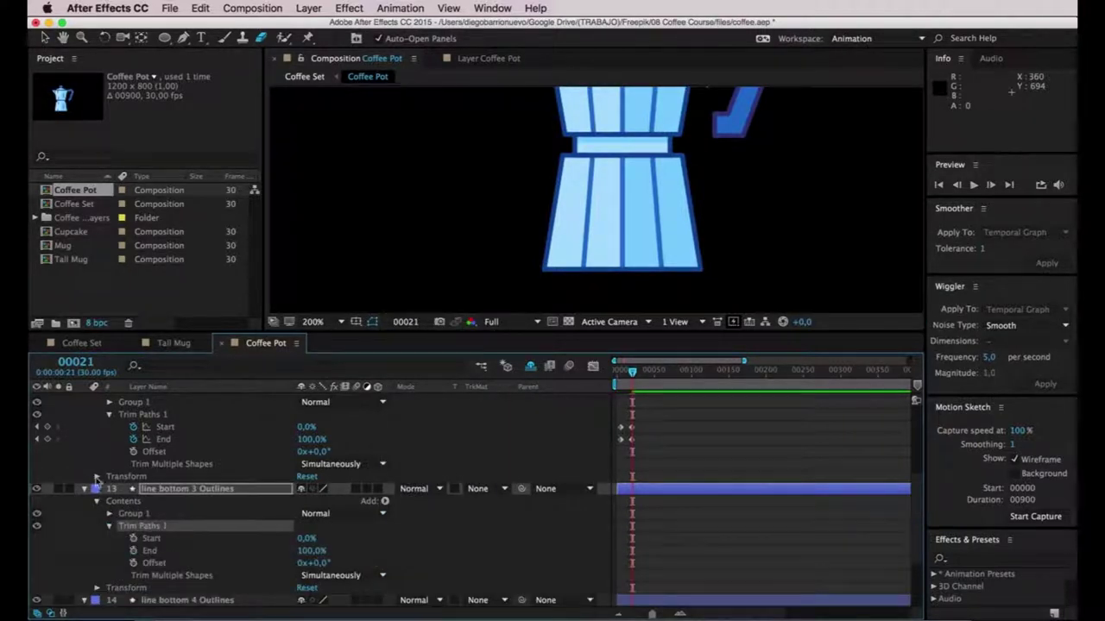
left_click(37, 427)
left_click(37, 427)
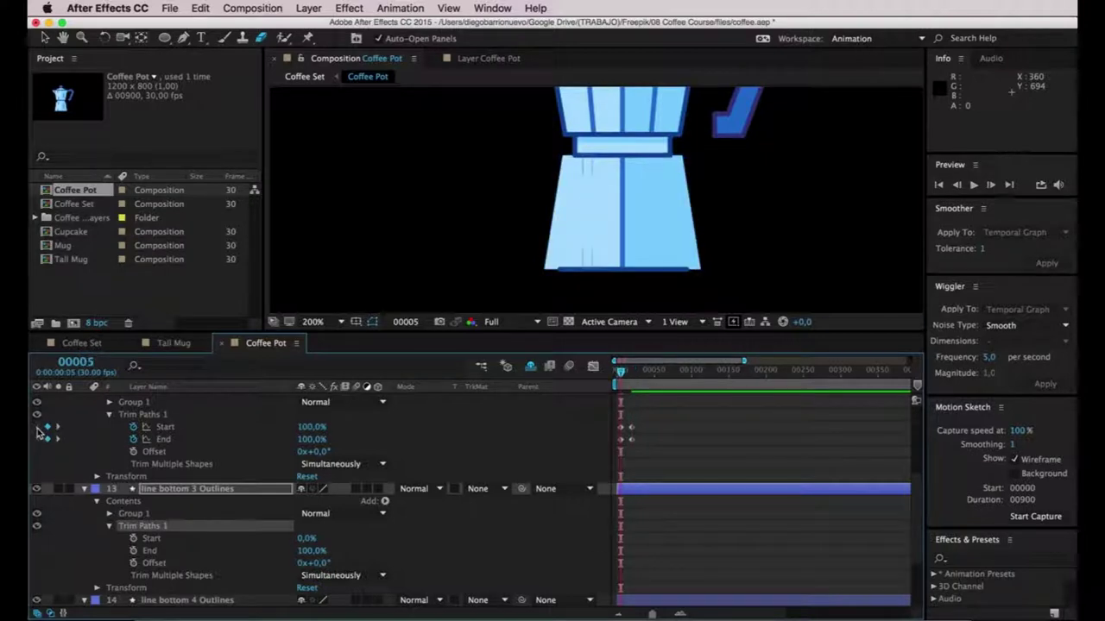
left_click(134, 537)
left_click(133, 550)
Add Trim Paths Start and End keyframes at frame 20 on line bottom 3 Outlines and return to frame 5.
left_click(58, 428)
left_click(48, 538)
left_click(37, 538)
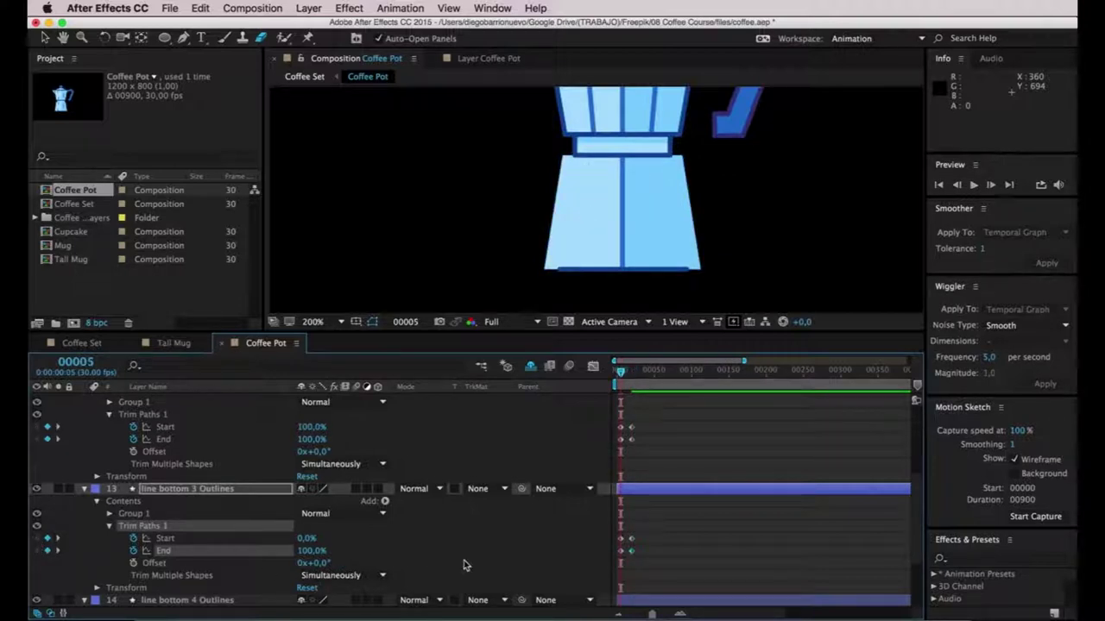
Set Trim Paths Start and End of line bottom 3 Outlines to 50% at frame 5.
left_click(619, 539)
left_click(307, 538)
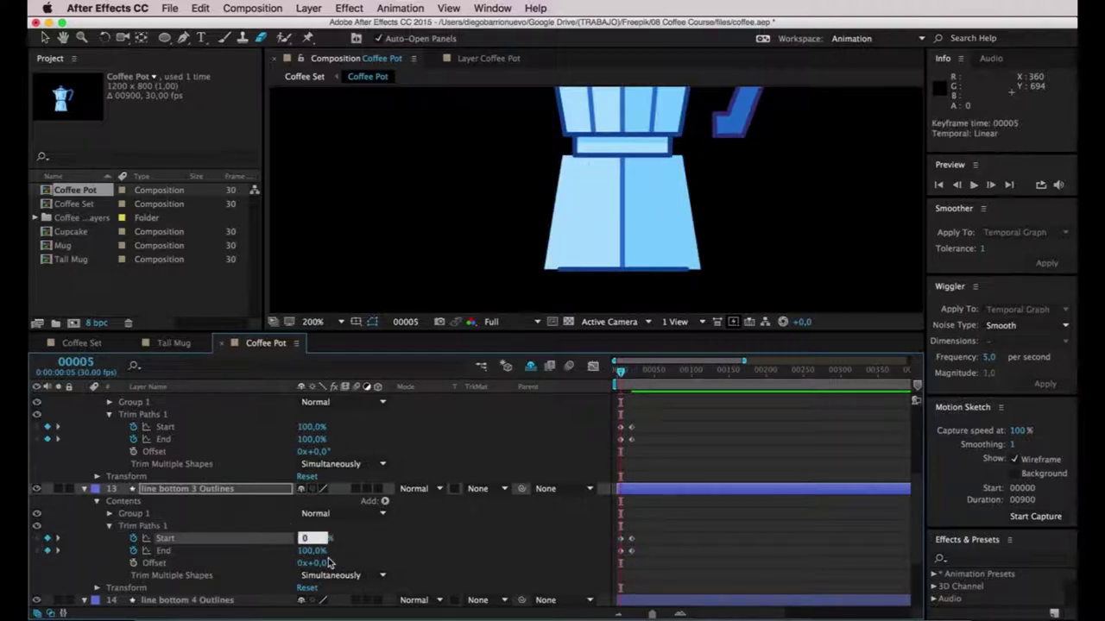
type("50")
key("Return")
left_click(311, 551)
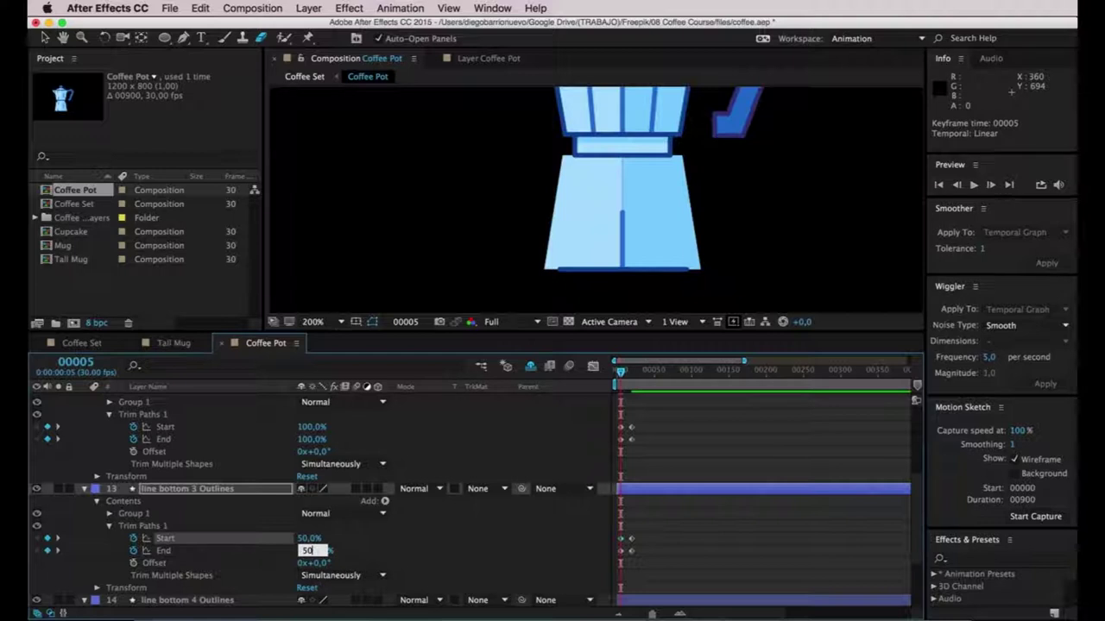
key("Return")
Scrub and play the animation from the start with the whole coffee pot in view to review the bottom lines.
left_click_drag(621, 377, 633, 372)
scroll(472, 379, "down", 1)
scroll(448, 253, "down", 1)
left_click(314, 252)
left_click_drag(323, 234, 335, 250)
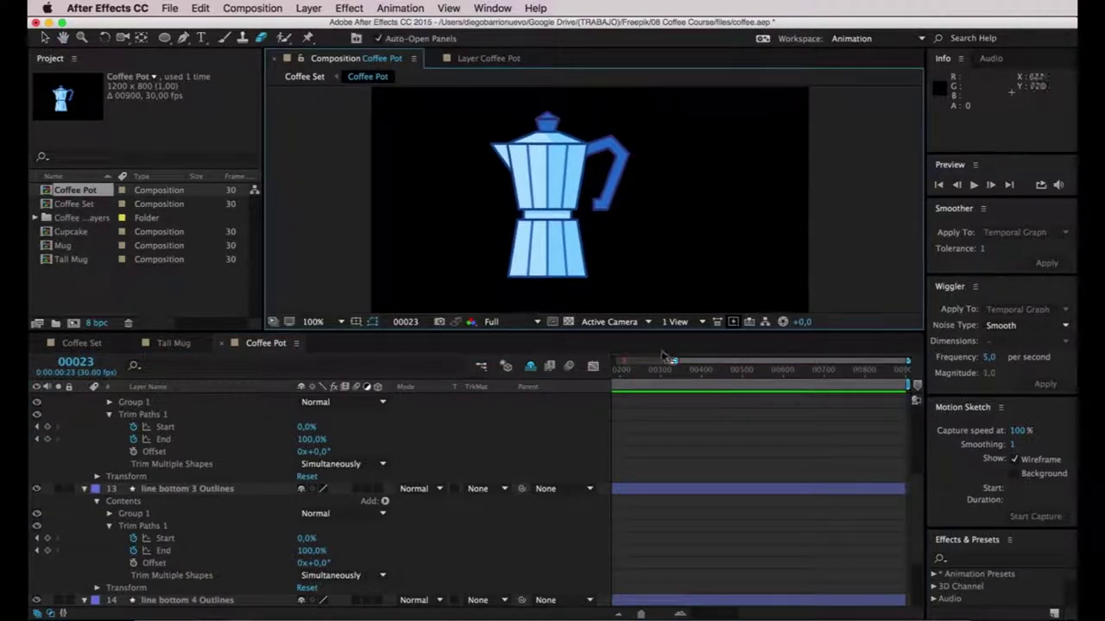
key("space")
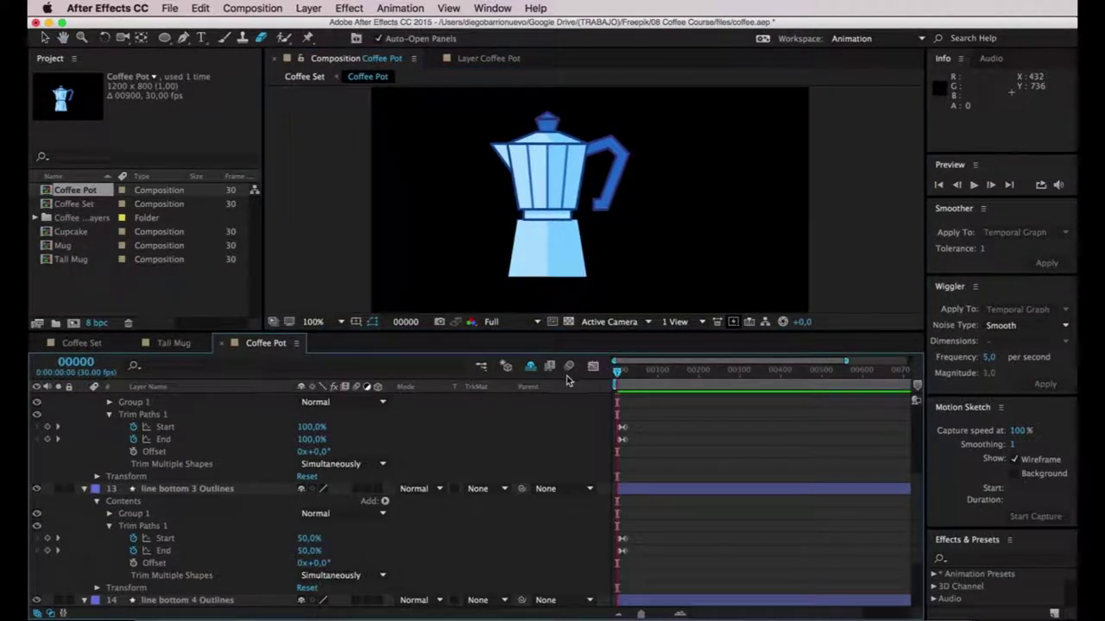
key("space")
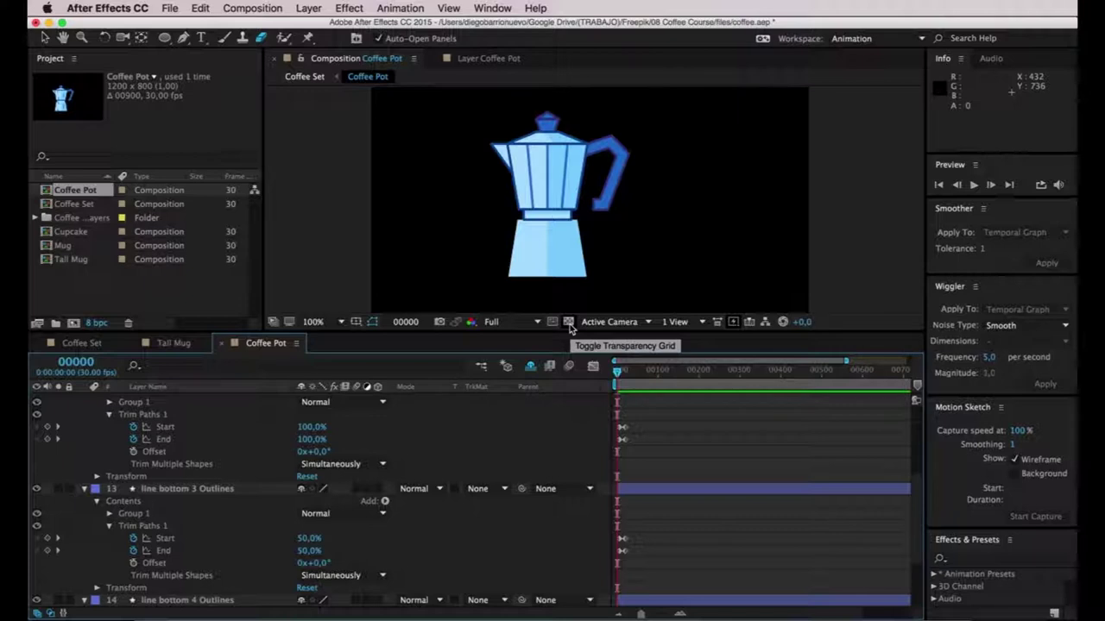
Show the transparency grid behind the composition and end the work area at frame 57.
left_click(569, 322)
key("space")
left_click_drag(629, 373, 640, 378)
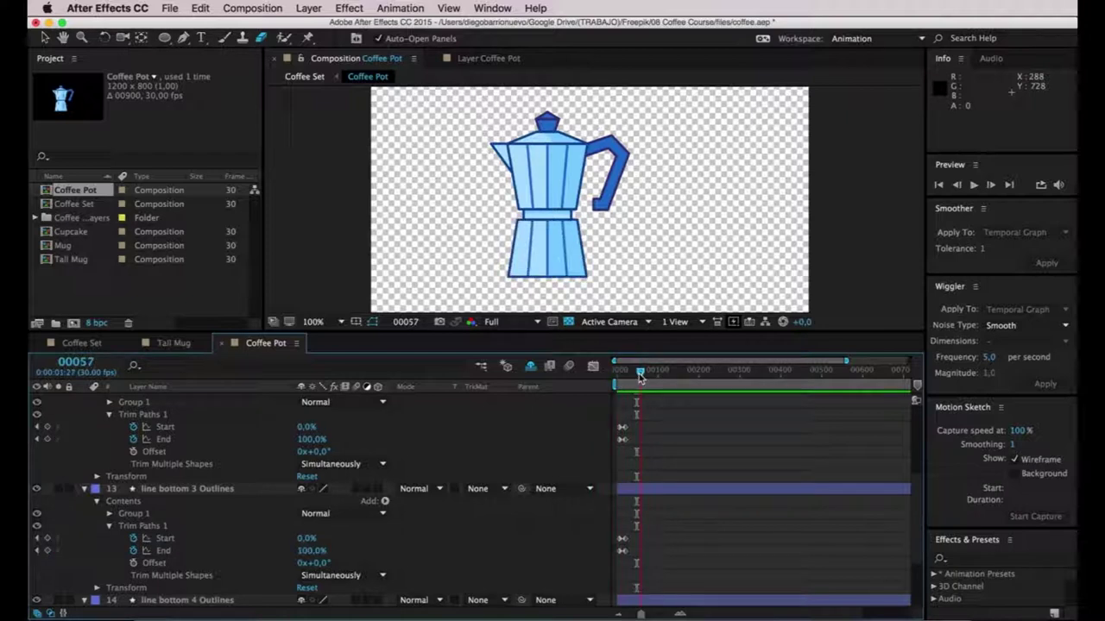
key("n")
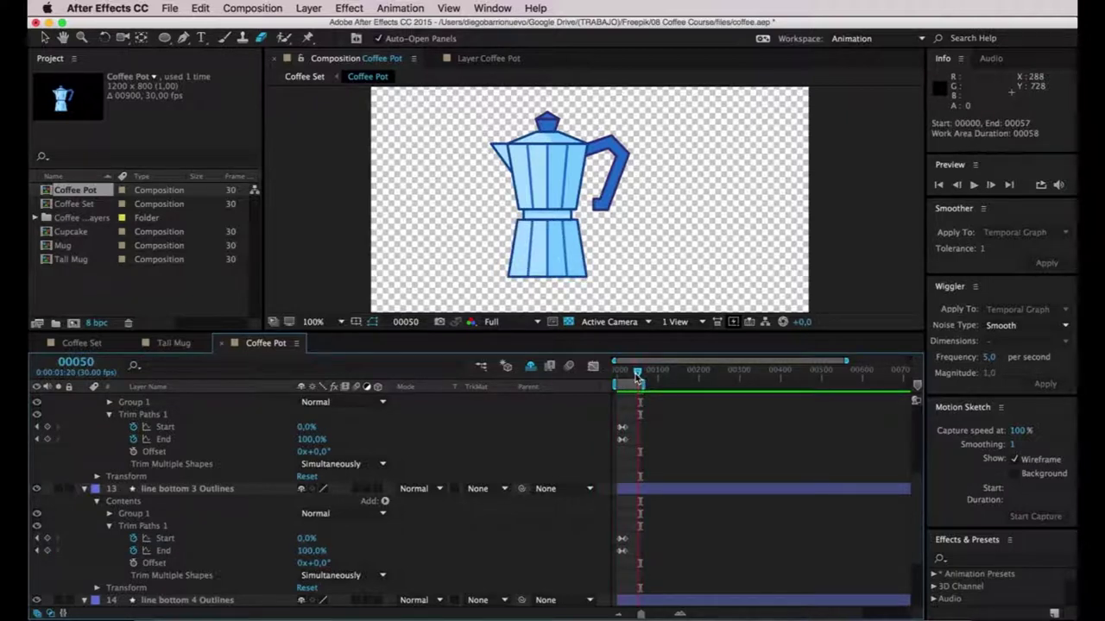
Play the work area to review the bottom line animation against the transparency grid.
left_click(638, 377)
key("space")
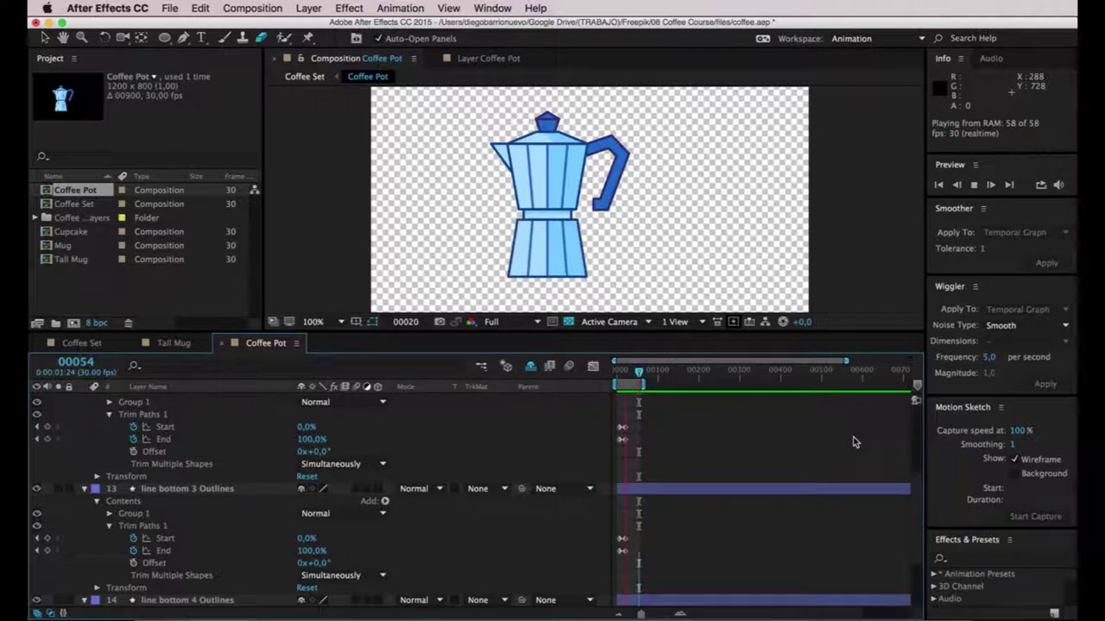
key("space")
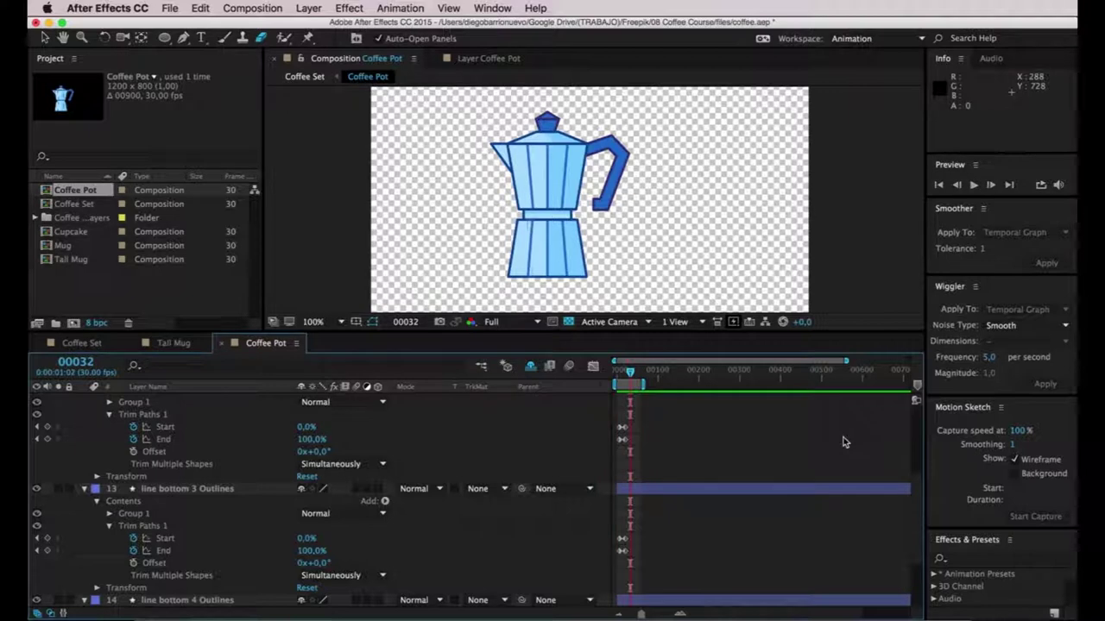
Collapse the expanded bottom line layers in the timeline and select line bottom Outlines.
left_click(321, 274)
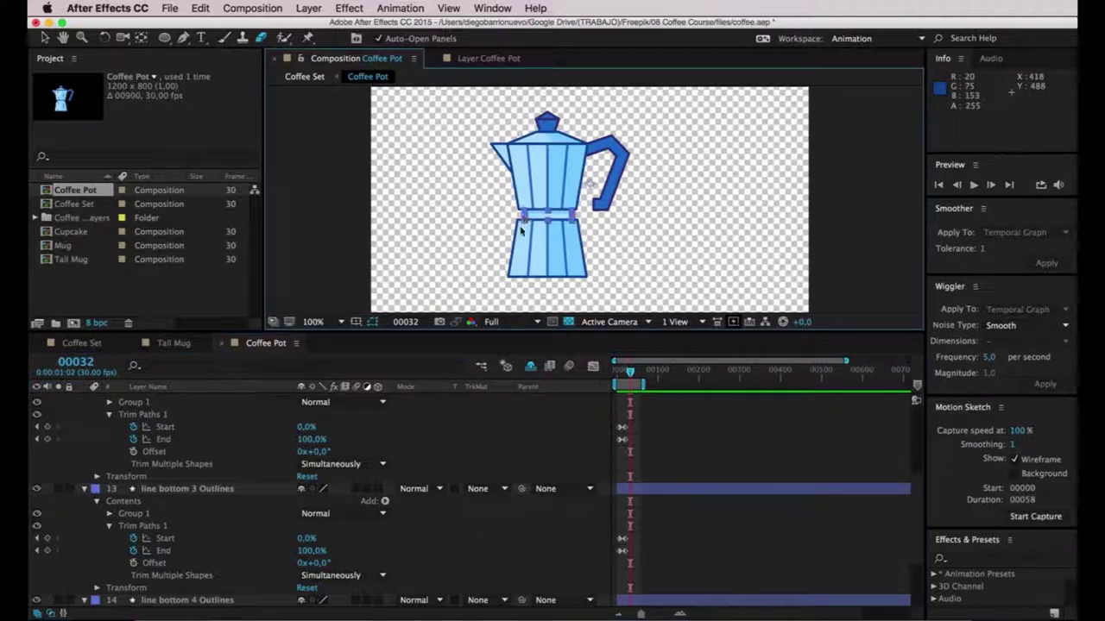
left_click(335, 262)
left_click(86, 488)
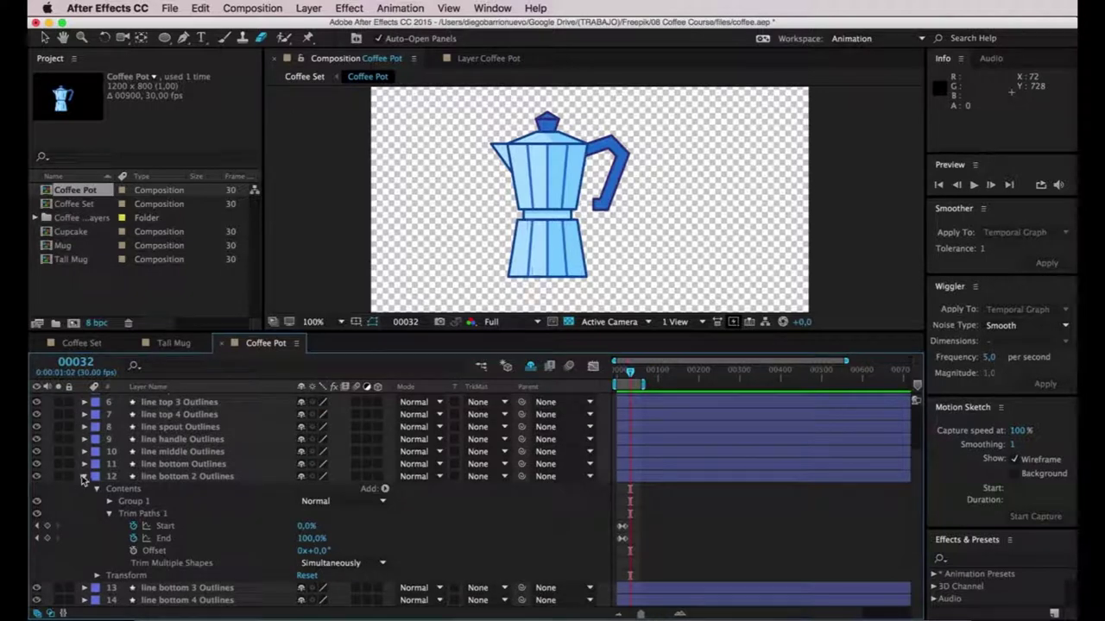
left_click(84, 480)
left_click(209, 524)
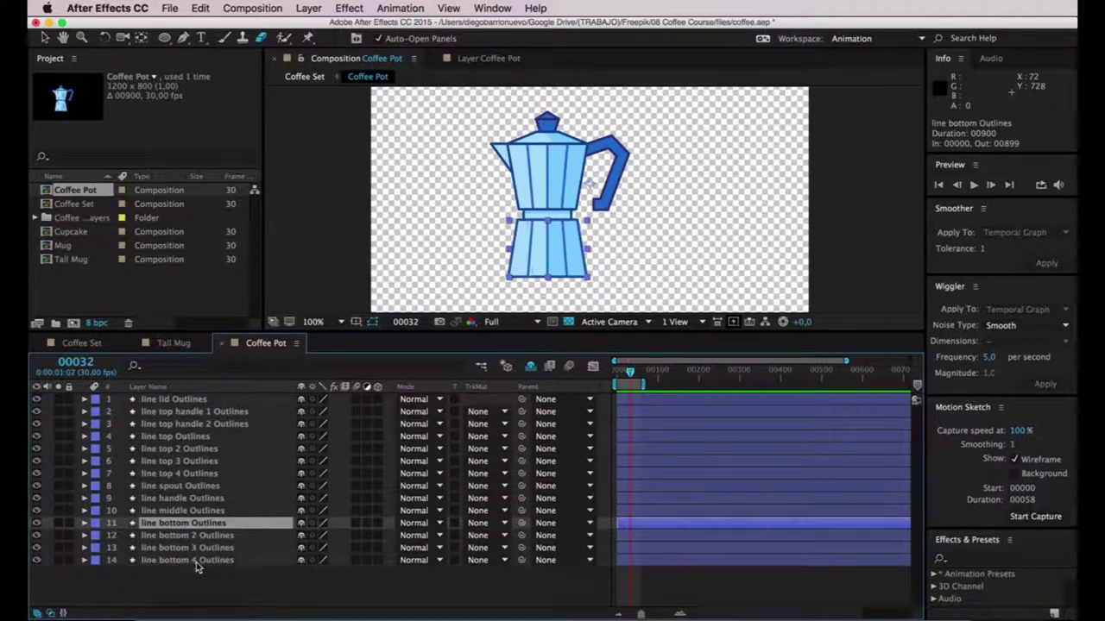
Add Trim Paths to the line middle Outlines layer and expand its properties.
left_click(192, 512)
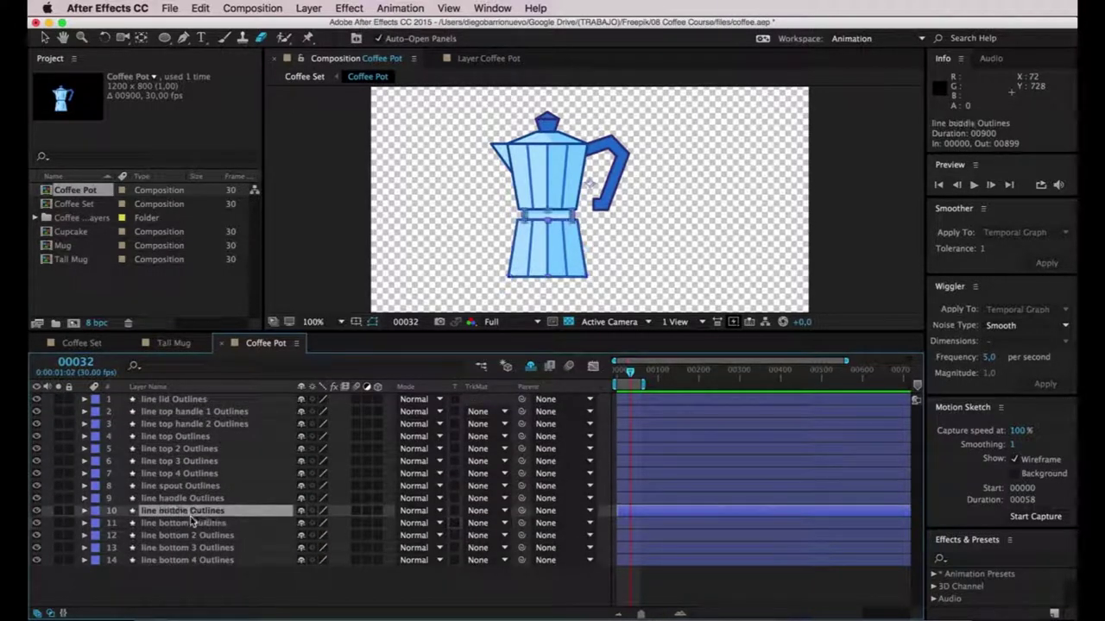
left_click(84, 511)
left_click(385, 523)
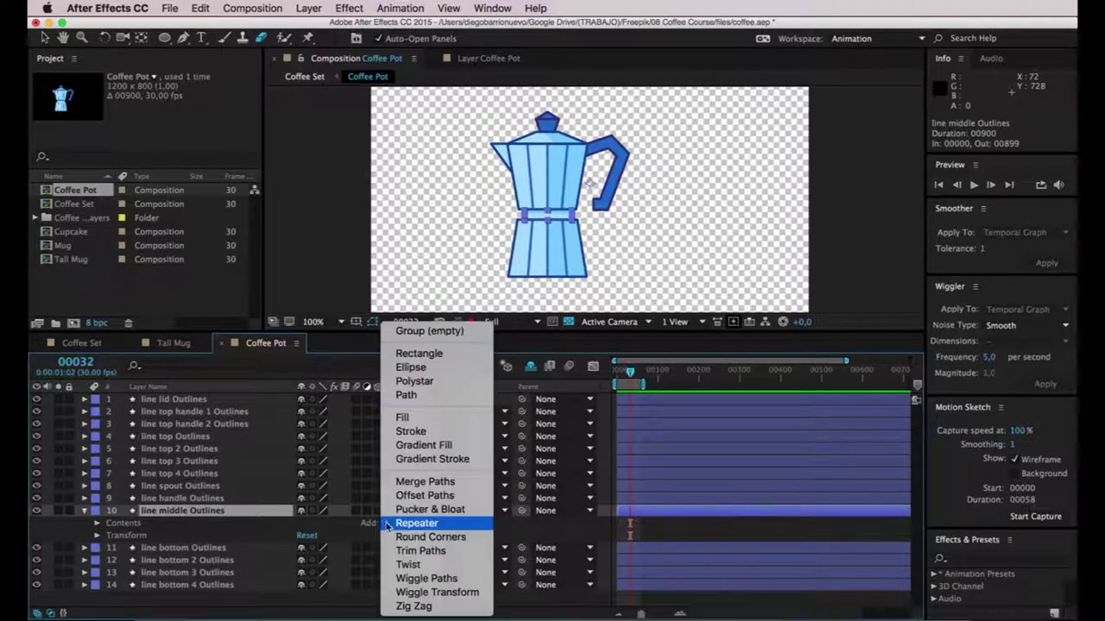
left_click(435, 553)
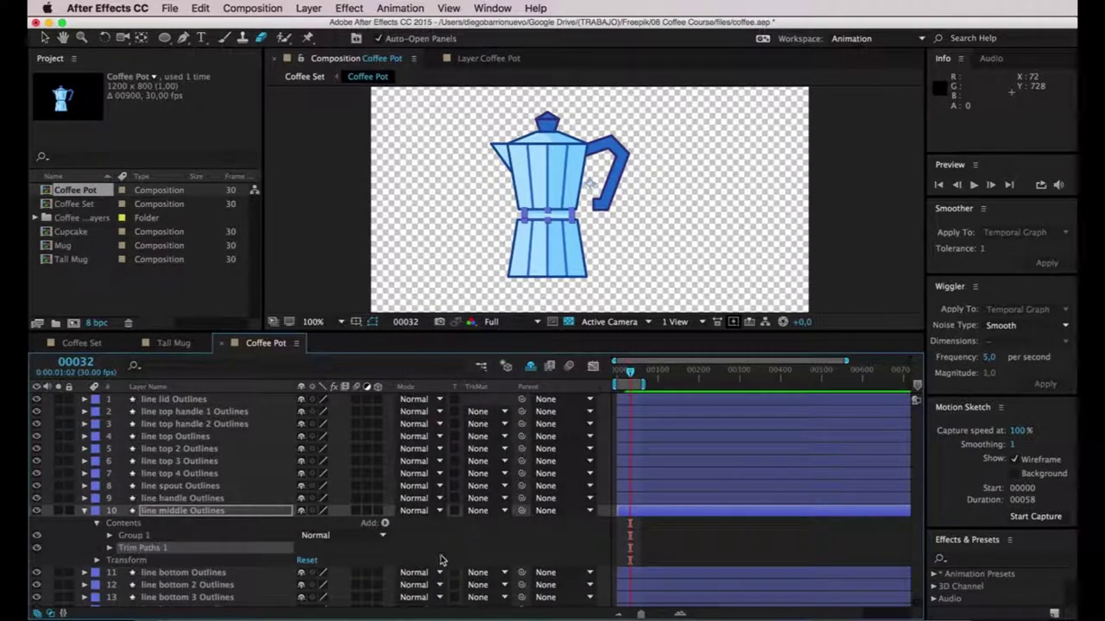
left_click(110, 549)
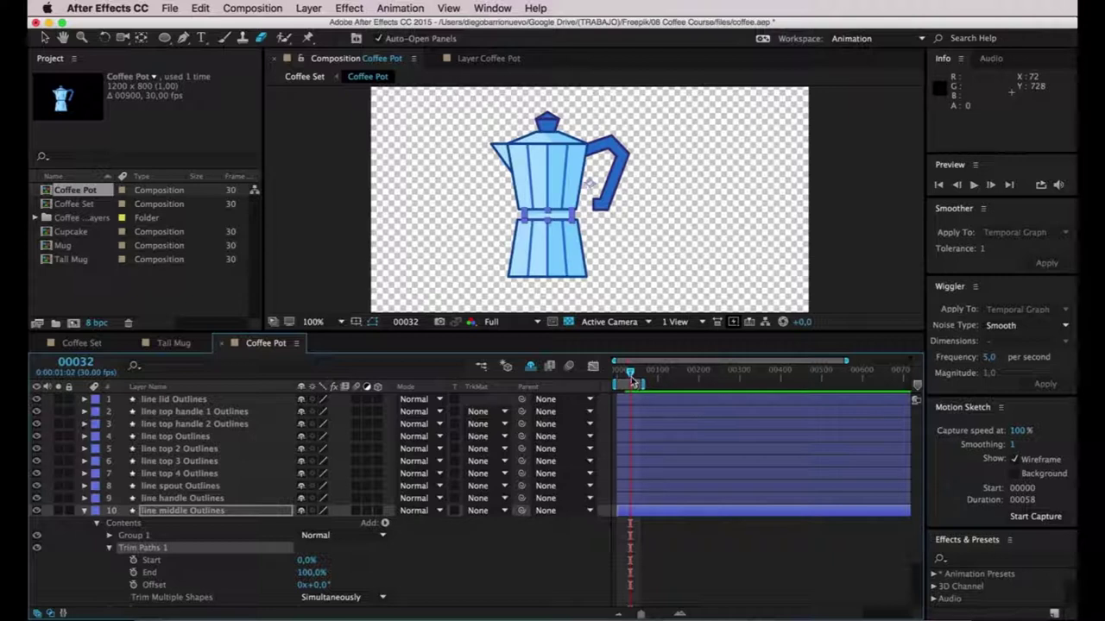
Keyframe the Trim Paths Start at 0% and End at 100% on line middle Outlines at frames 20 and 30.
left_click_drag(623, 377, 625, 377)
left_click(133, 560)
left_click(133, 572)
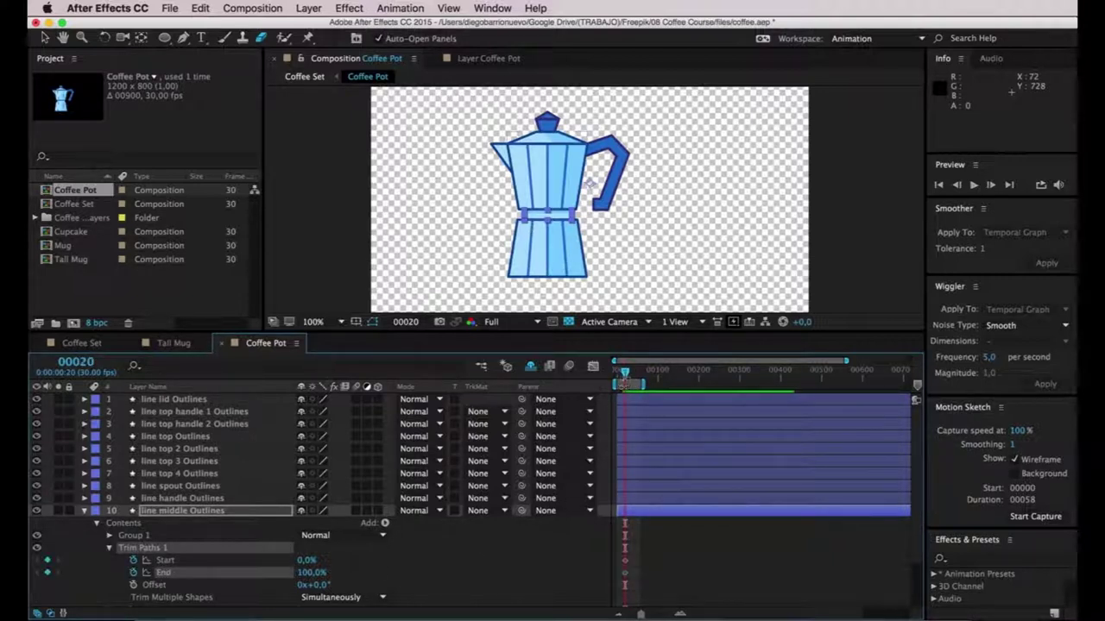
left_click_drag(625, 373, 630, 375)
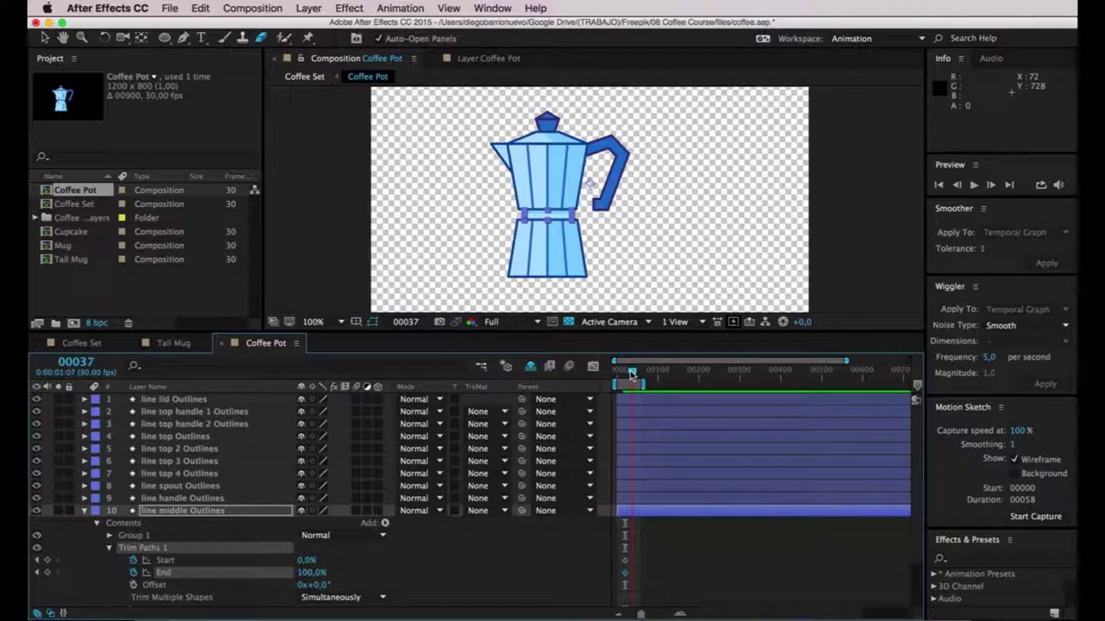
left_click_drag(629, 373, 627, 374)
left_click(47, 560)
left_click(47, 573)
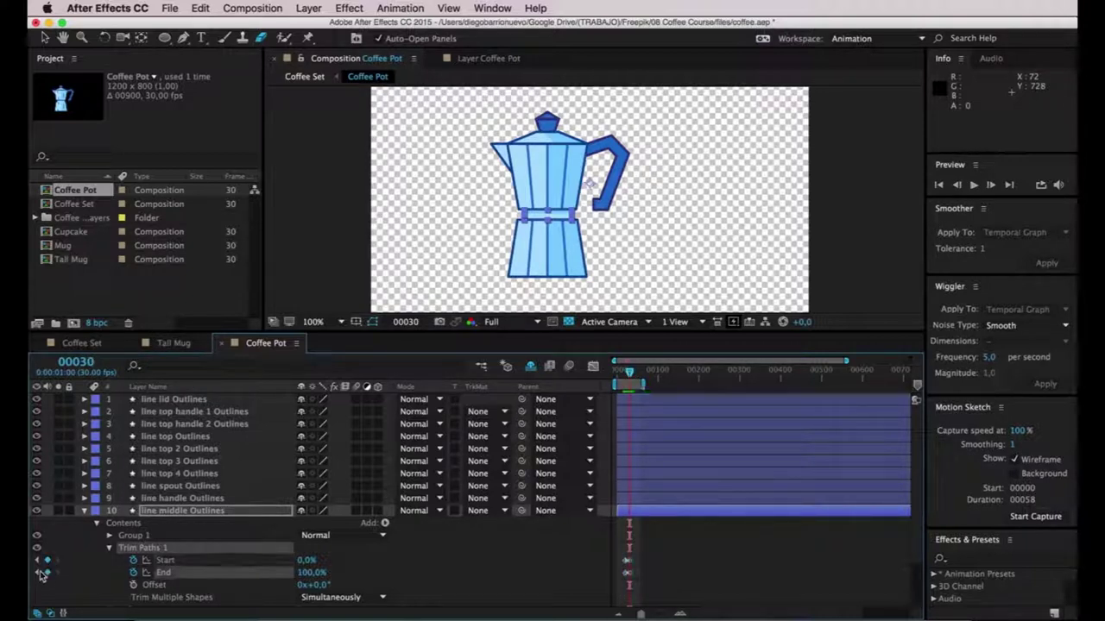
Set both Start and End of the line middle Trim Paths to 50% at the frame 20 keyframes.
left_click(37, 560)
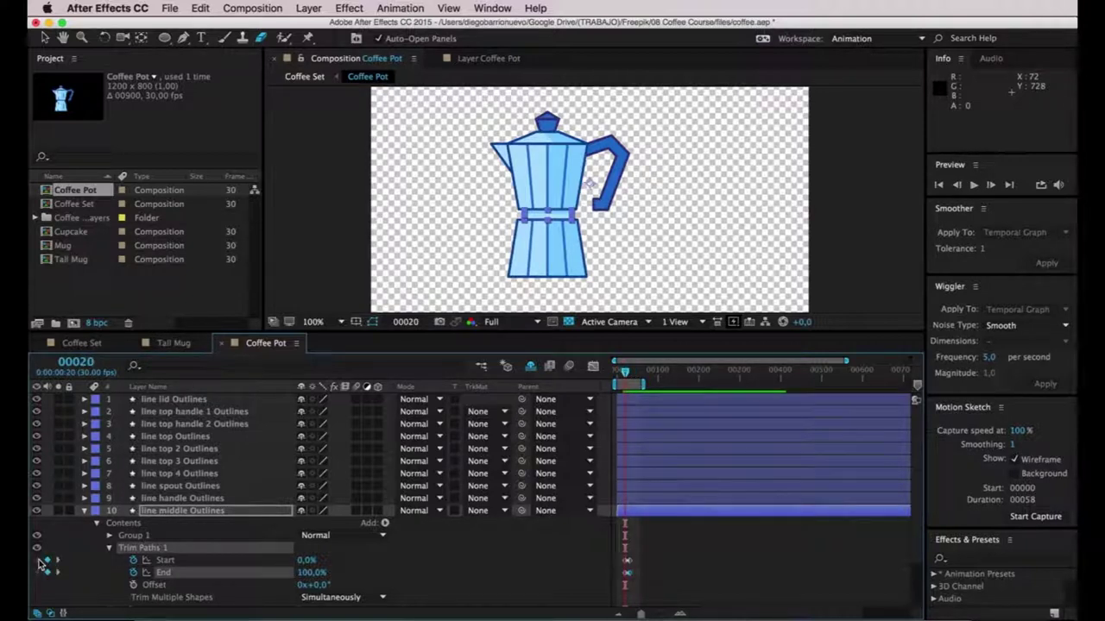
left_click(625, 561)
left_click(305, 560)
type("50")
key("Tab")
type("50")
key("Return")
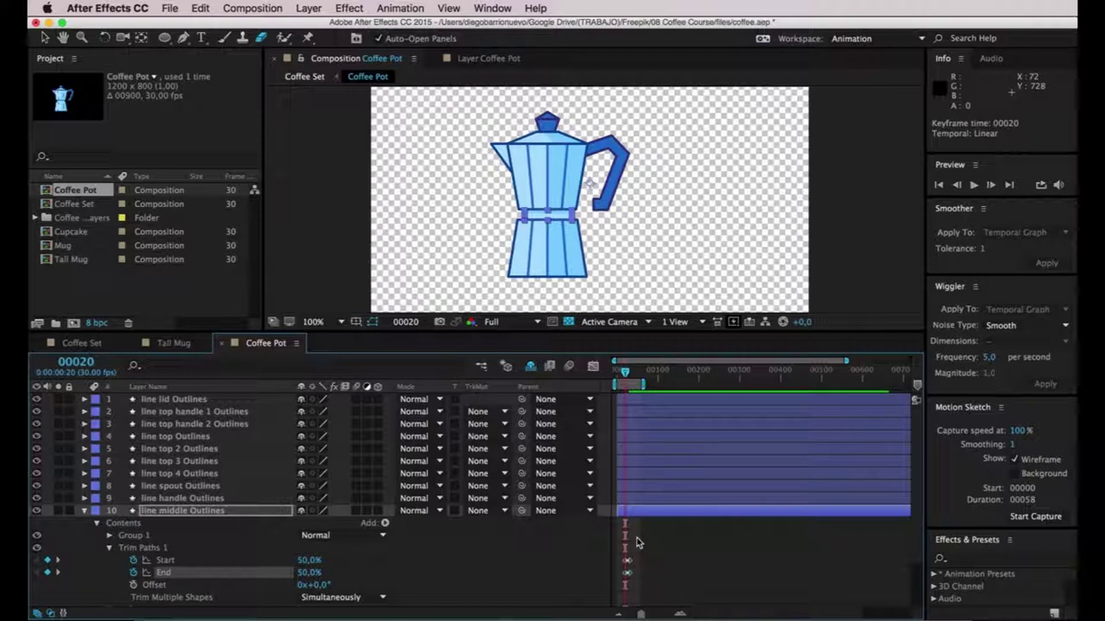
Zoom in on the timeline's time scale and hide all line layers above line middle Outlines, from line handle up to line lid.
scroll(636, 543, "up", 3)
left_click_drag(725, 615, 689, 616)
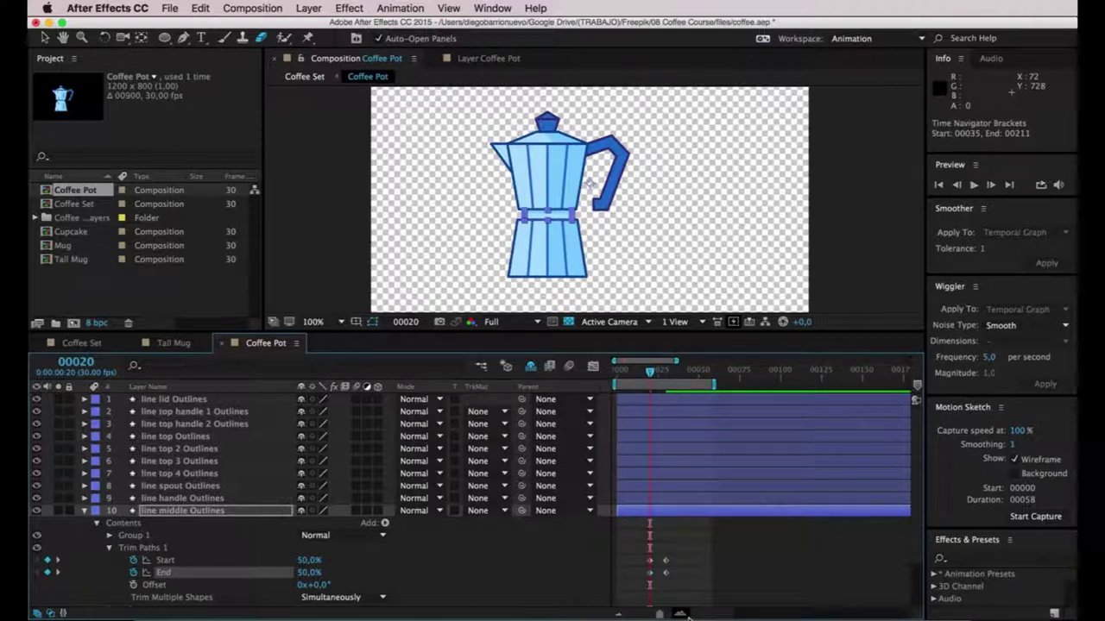
mouse_move(649, 371)
left_mouse_down()
mouse_move(691, 373)
mouse_move(643, 376)
left_mouse_up()
left_click(337, 258)
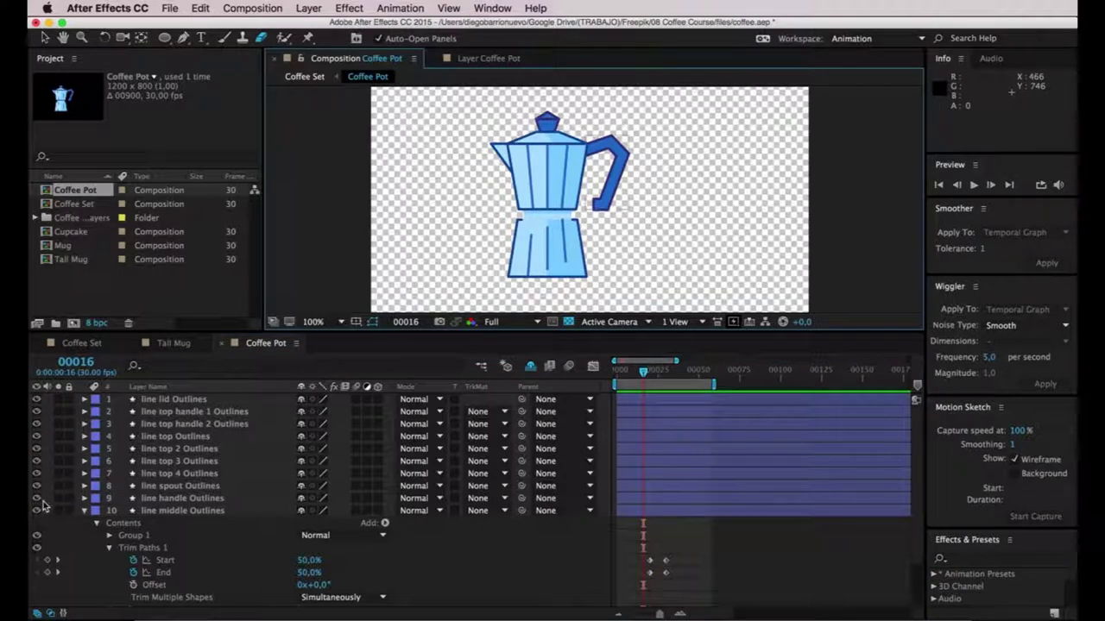
left_click_drag(37, 498, 39, 421)
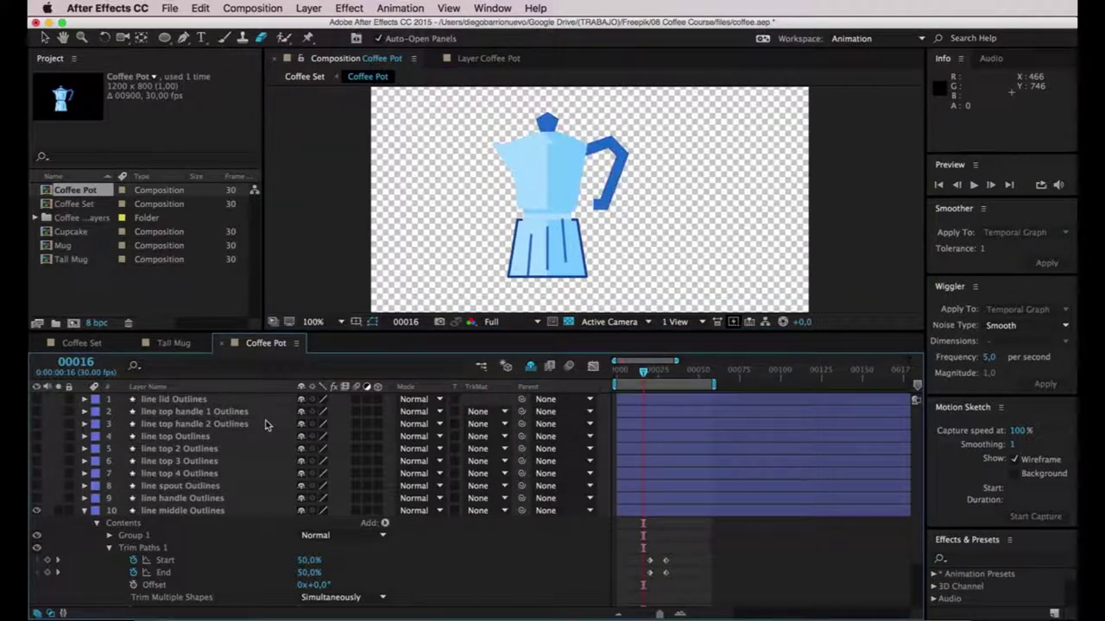
Set the line middle Trim Paths Offset to 82° and play the animation from near the start.
left_click_drag(643, 372, 665, 378)
left_click_drag(311, 587, 375, 579)
left_click_drag(662, 373, 622, 373)
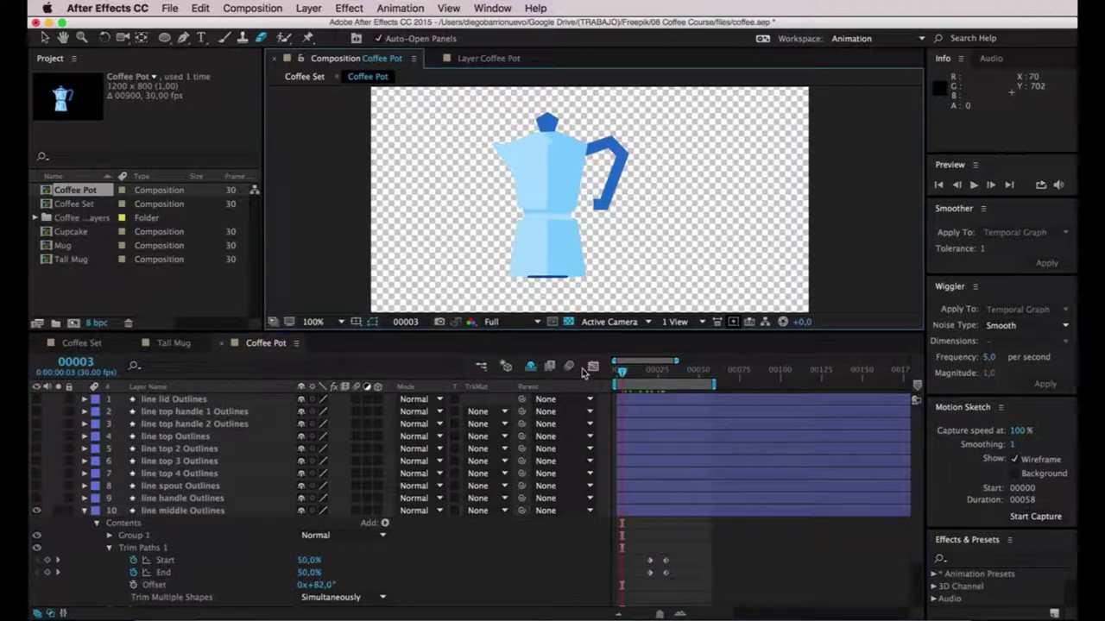
key("space")
key("space")
Set the line middle Trim Paths Offset to 76° while checking the line at frame 29.
left_click_drag(687, 372, 656, 375)
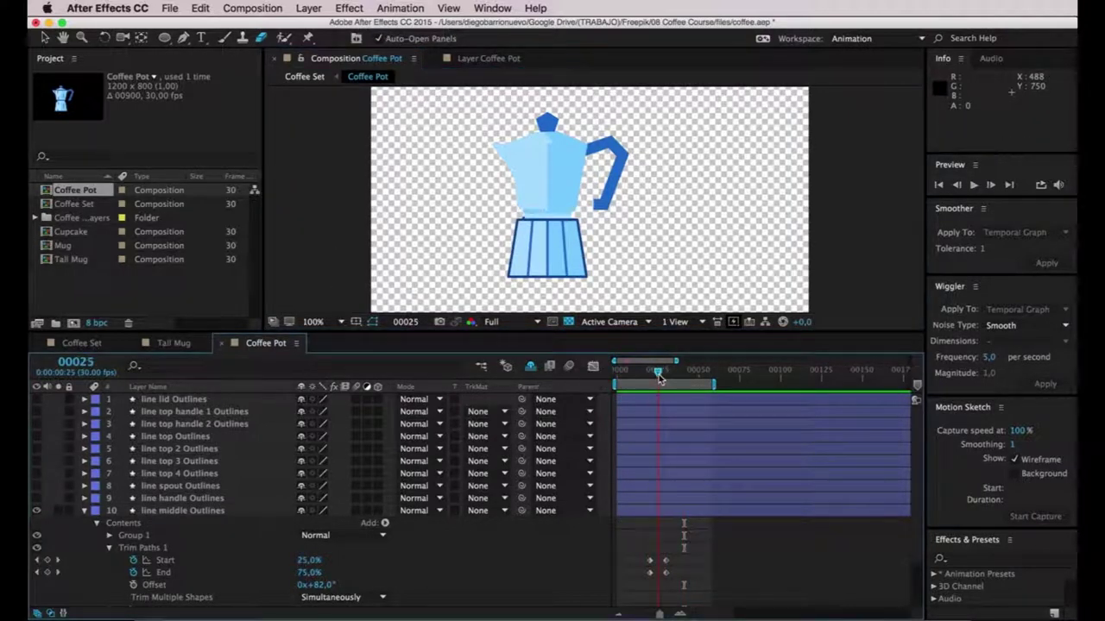
left_click_drag(664, 378, 666, 373)
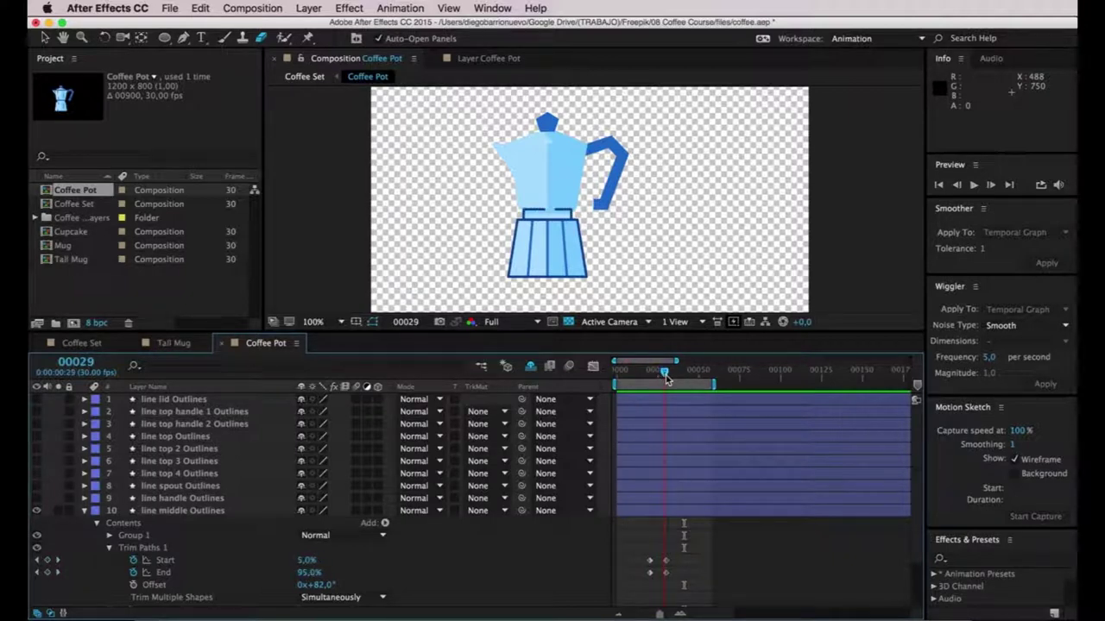
left_click_drag(321, 592, 328, 594)
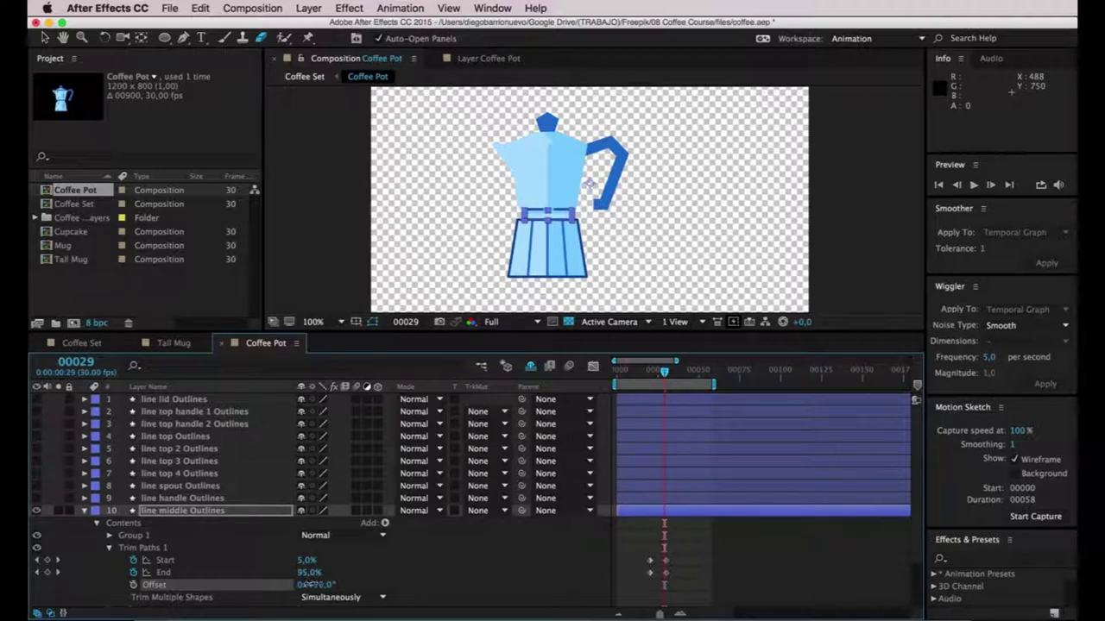
mouse_move(664, 373)
left_mouse_down()
mouse_move(641, 377)
mouse_move(671, 377)
mouse_move(621, 377)
mouse_move(664, 382)
left_mouse_up()
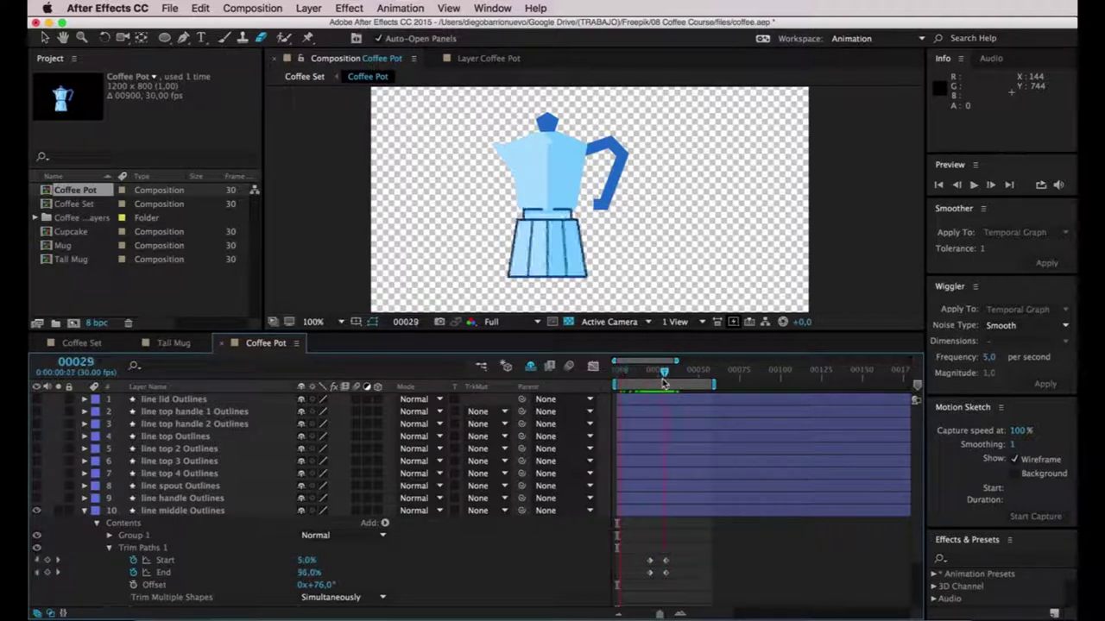
Collapse line middle Outlines and make all the hidden line layers above it visible again.
left_click(85, 510)
left_click(161, 501)
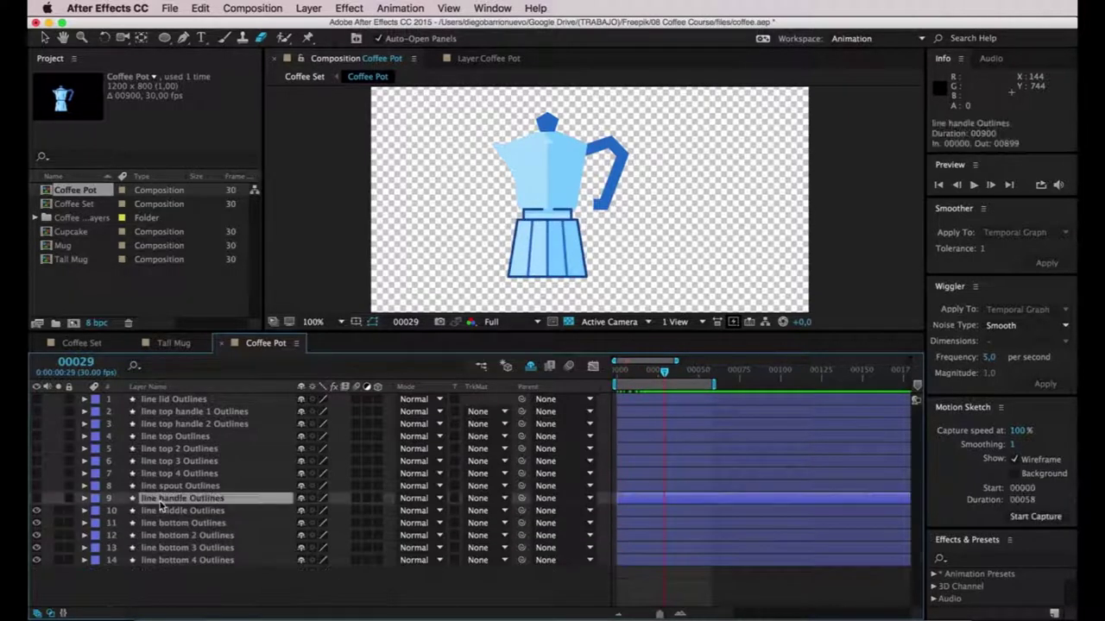
left_click_drag(36, 399, 36, 486)
left_click(98, 587)
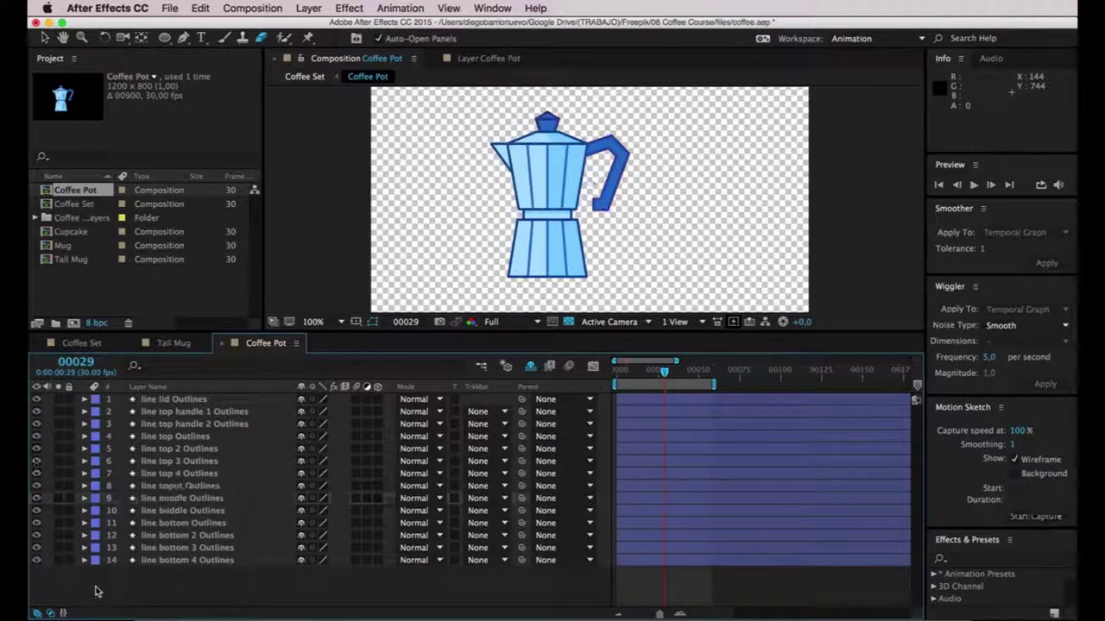
Identify the upper line layers by selecting them in turn and toggling the visibility of line top Outlines.
left_click(174, 499)
left_click(182, 489)
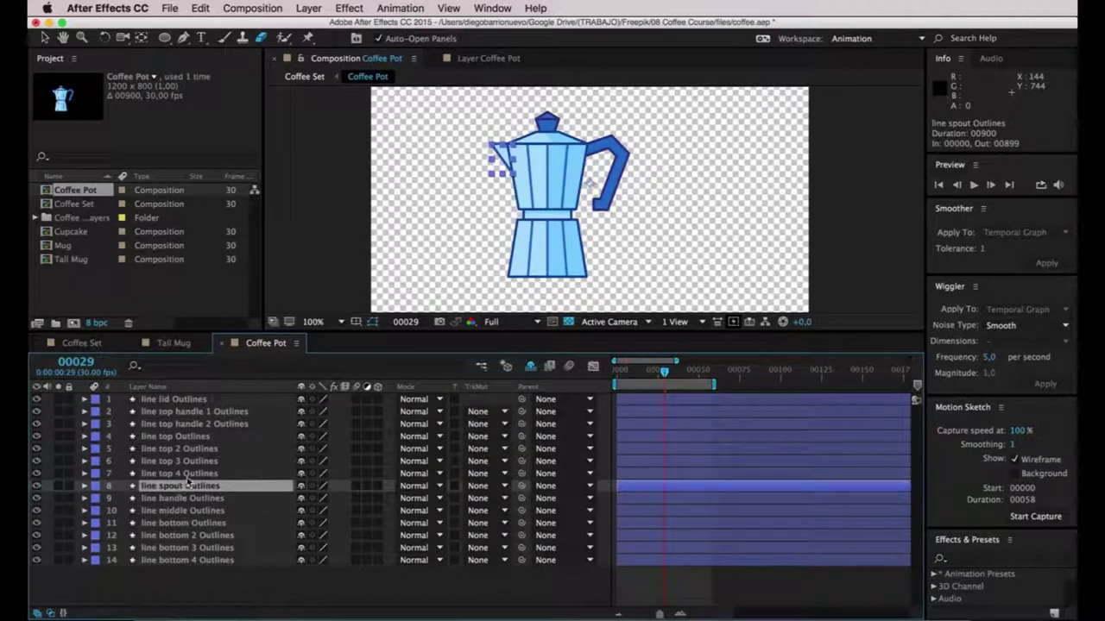
left_click(187, 473)
left_click(189, 437)
left_click(36, 437)
left_click(37, 437)
left_click(36, 438)
left_click(36, 438)
left_click(37, 438)
left_click(37, 438)
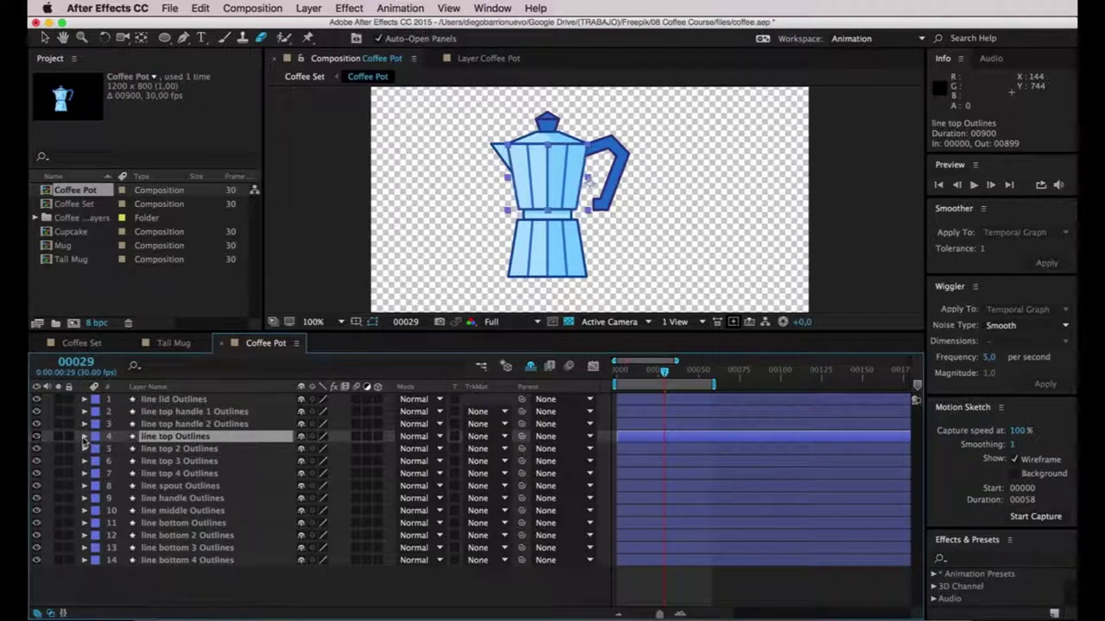
Add Trim Paths to the line top Outlines layer.
left_click(84, 437)
left_click(385, 449)
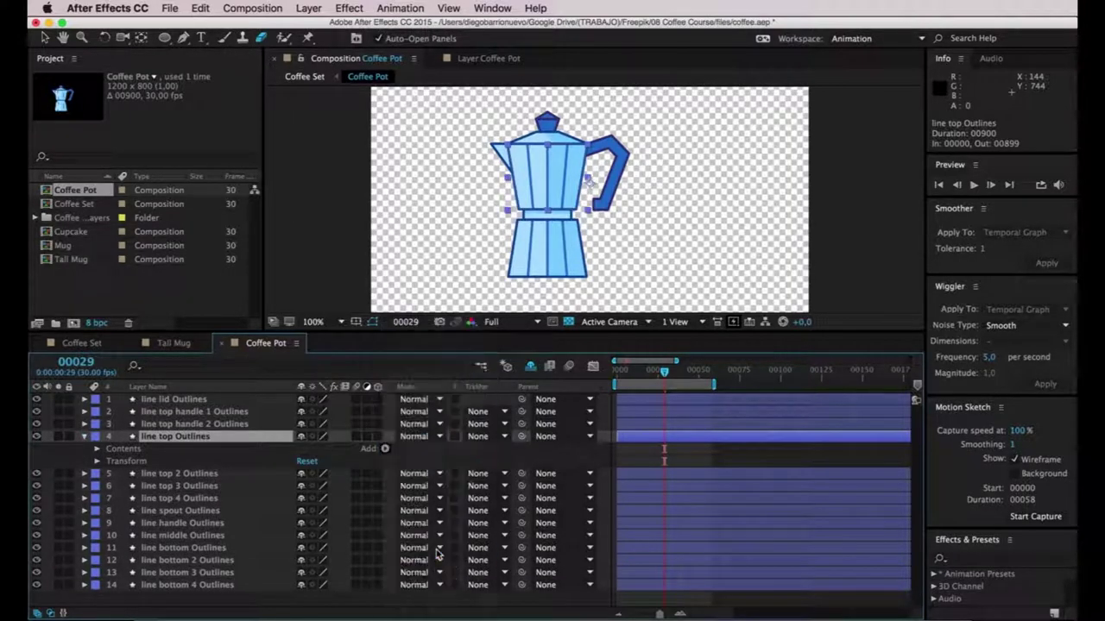
left_click(438, 553)
Keyframe the line top Trim Paths Start at 0% and End at 100% at frame 27.
mouse_move(649, 377)
left_mouse_down()
mouse_move(627, 377)
mouse_move(653, 381)
left_mouse_up()
left_click(657, 377)
scroll(525, 209, "up", 4)
left_click(658, 374)
left_click(661, 374)
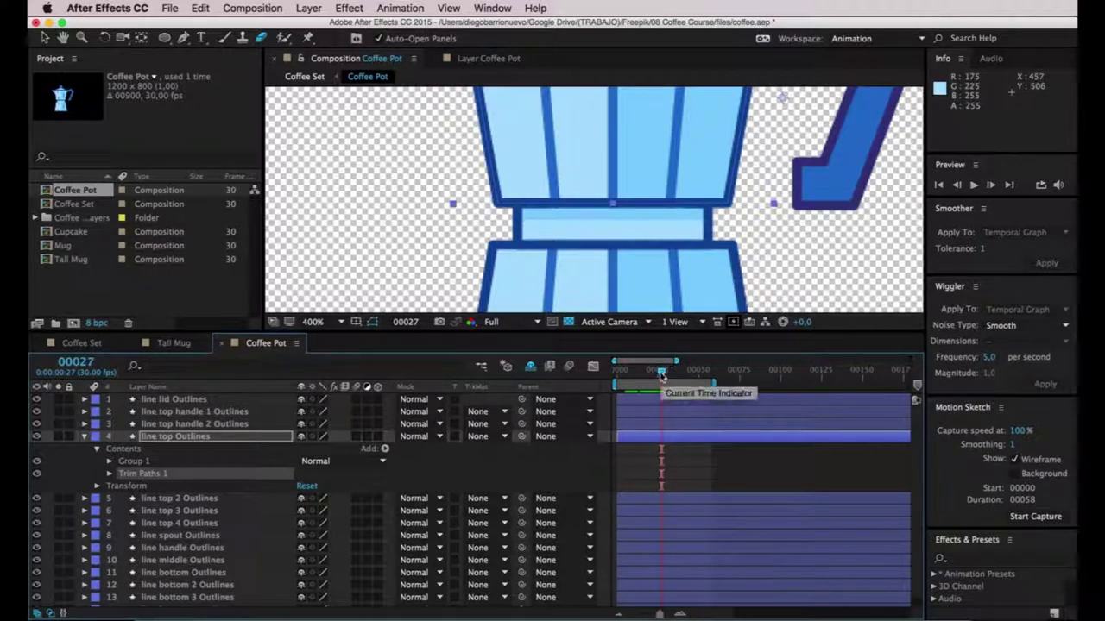
left_click(109, 473)
left_click(133, 486)
left_click(133, 498)
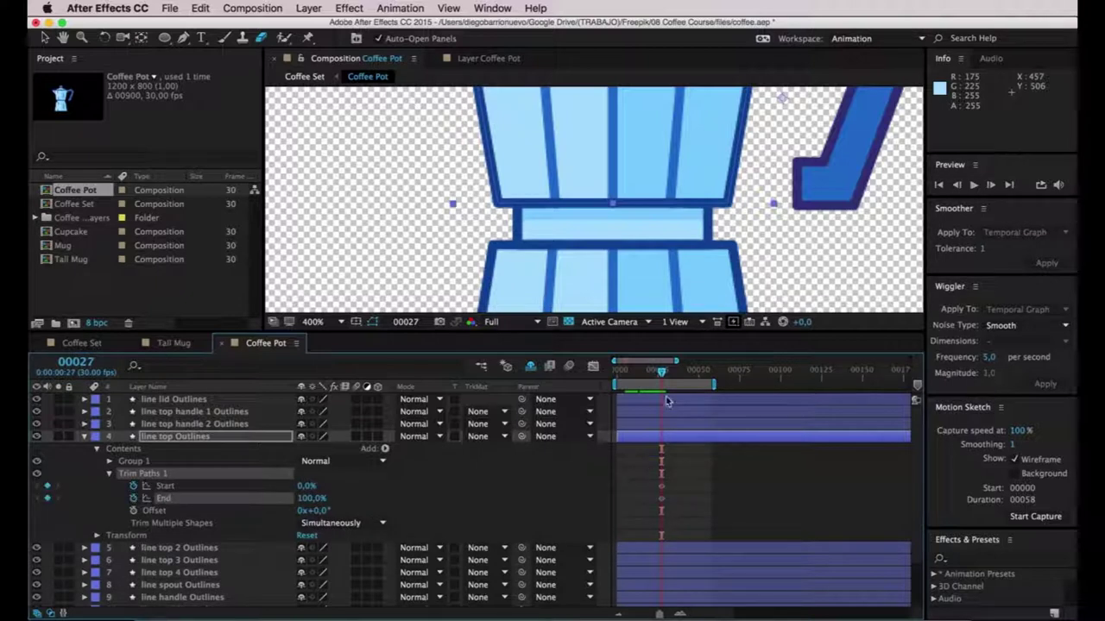
Add matching Start and End keyframes to the line top Trim Paths at frame 40.
mouse_move(662, 376)
left_mouse_down()
mouse_move(702, 377)
mouse_move(662, 382)
left_mouse_up()
left_click_drag(662, 383, 678, 388)
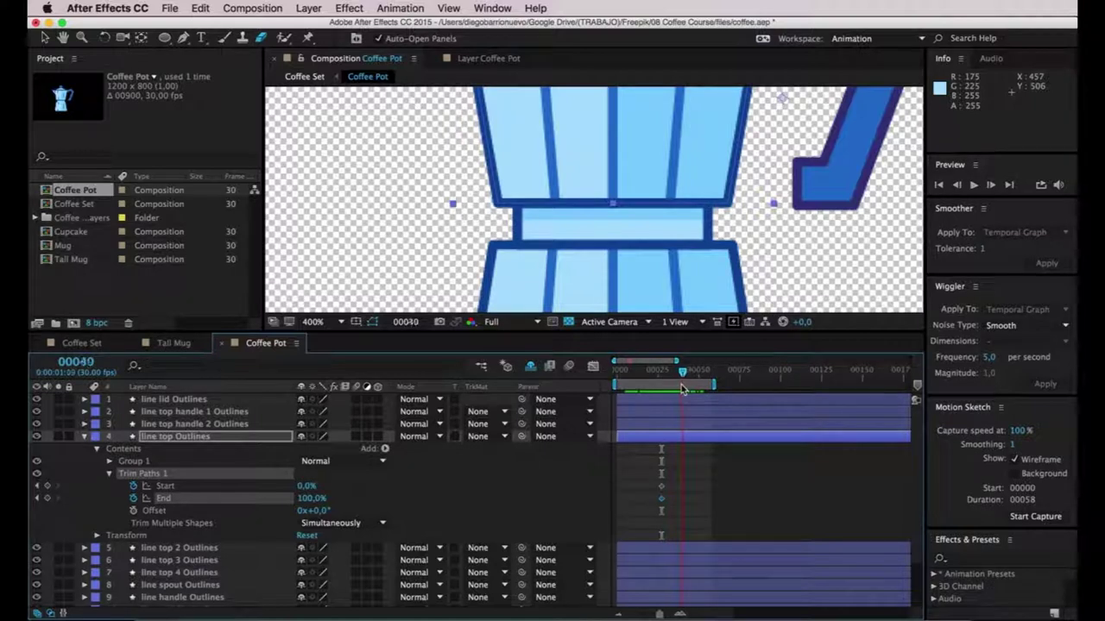
left_click(47, 486)
left_click(48, 505)
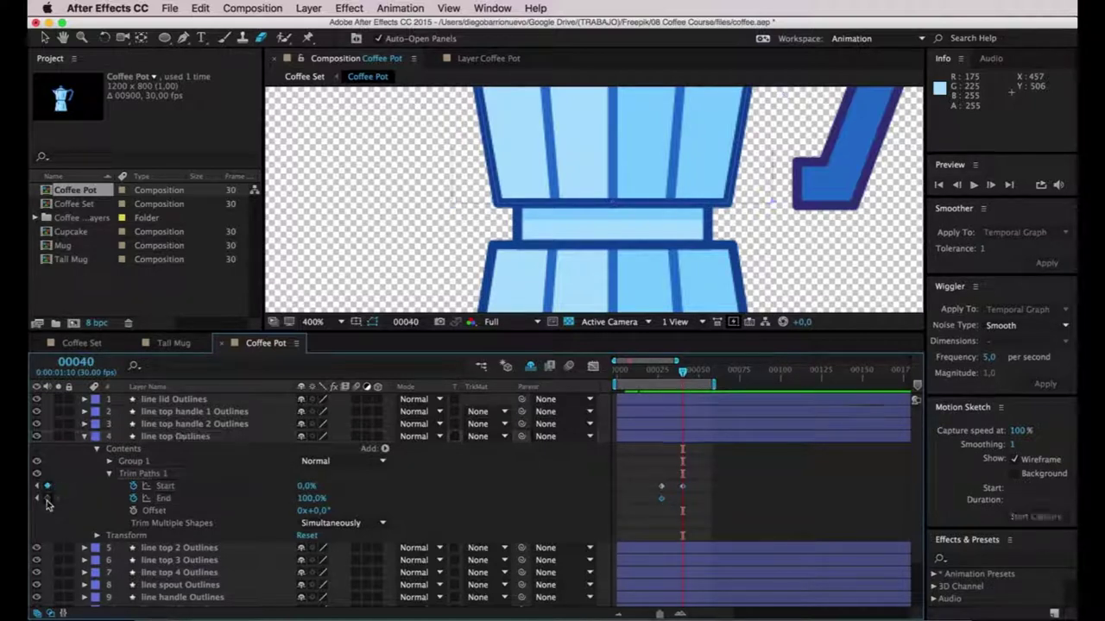
left_click(47, 498)
Set both Start and End of the line top Trim Paths to 50% at the frame 27 keyframes.
left_click(38, 487)
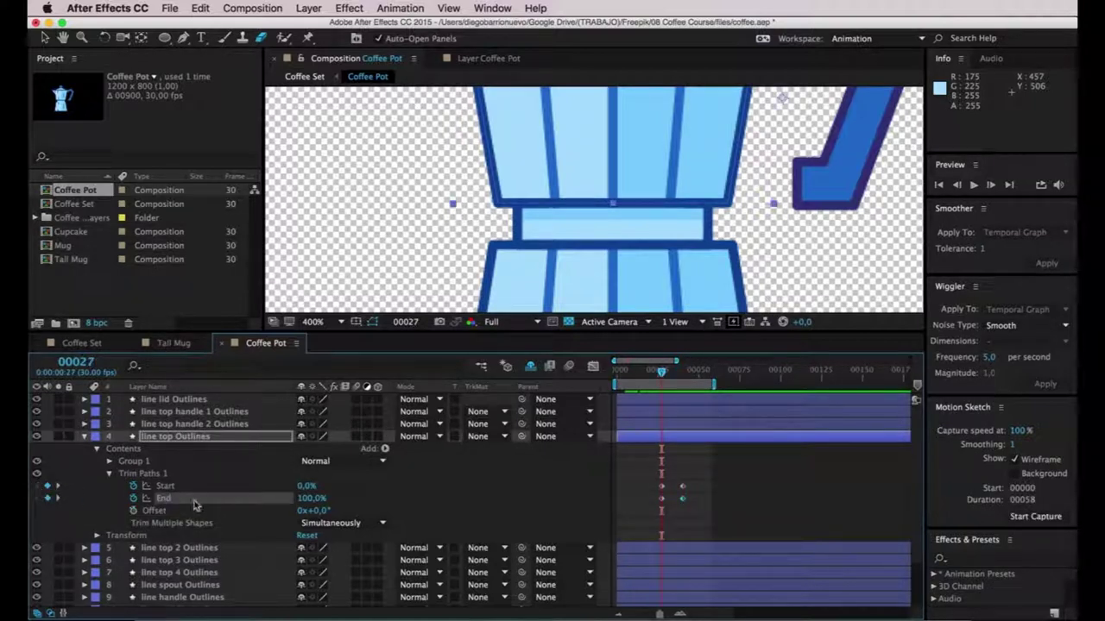
left_click(662, 499)
left_click(307, 486)
type("50")
key("Return")
left_click(308, 499)
type("50")
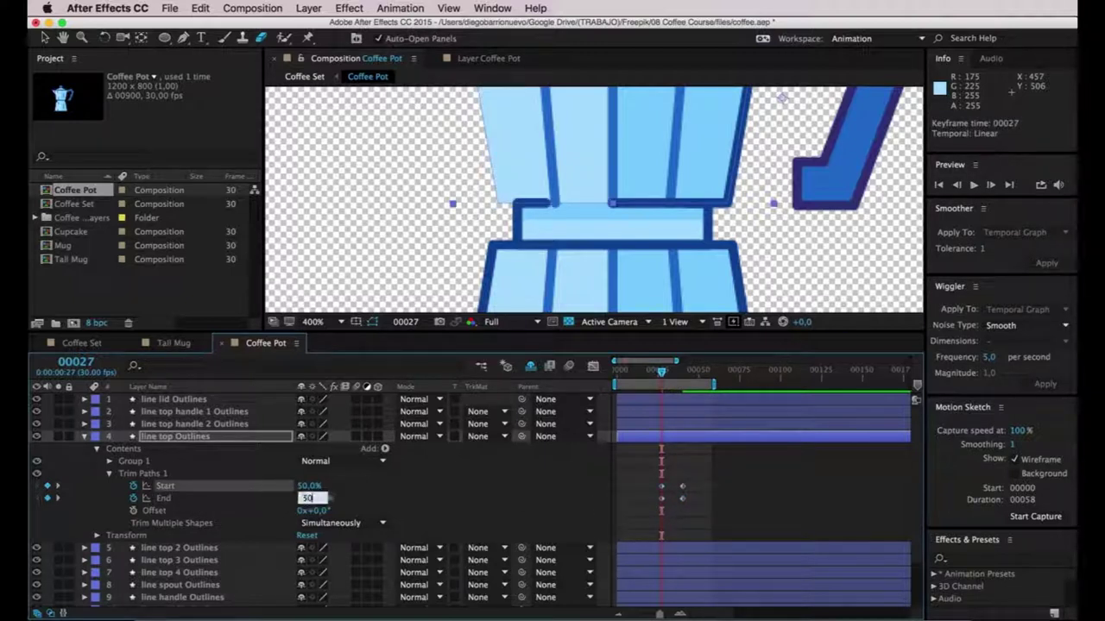
key("Return")
Hide the lid, both top handle, all four top and the spout line layers, leaving line handle visible.
scroll(366, 250, "down", 2)
left_click_drag(366, 250, 381, 276)
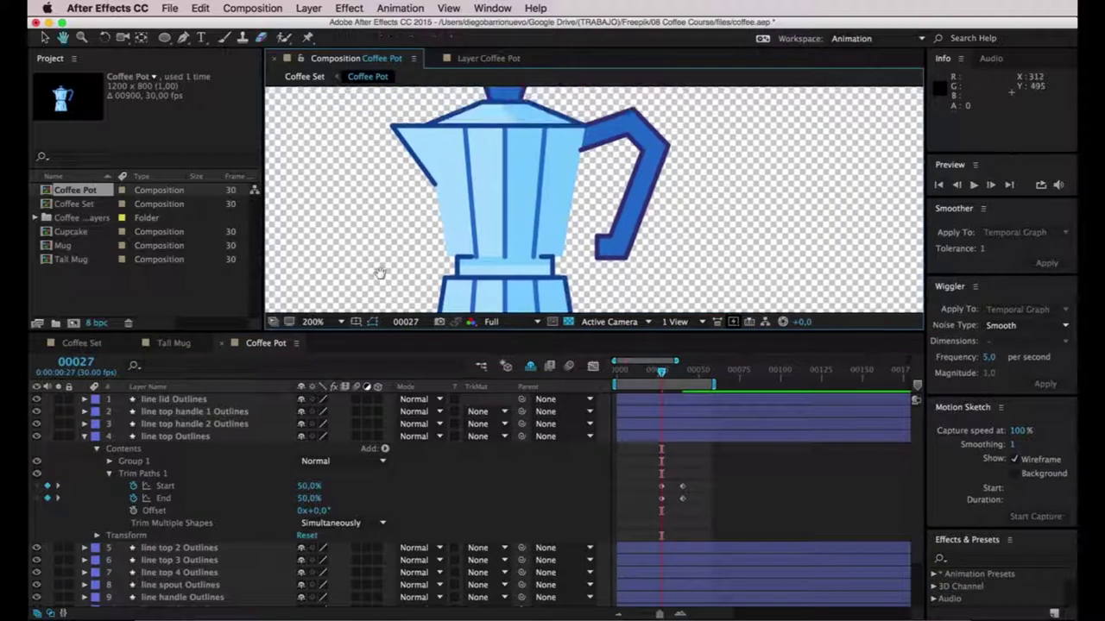
left_click_drag(37, 435, 38, 405)
left_click(37, 399)
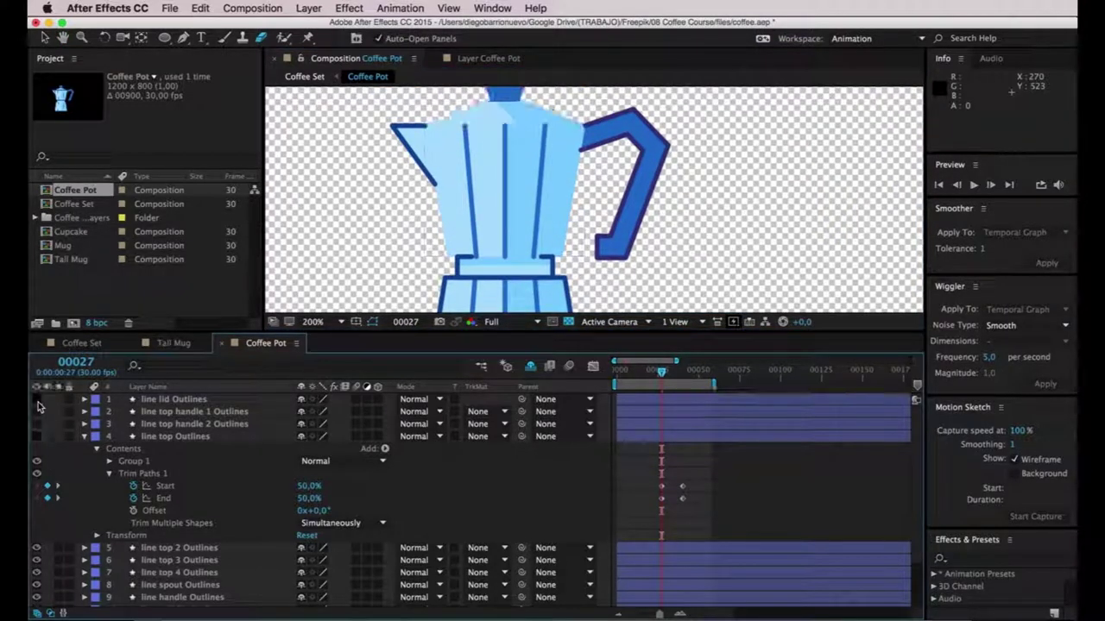
left_click(36, 548)
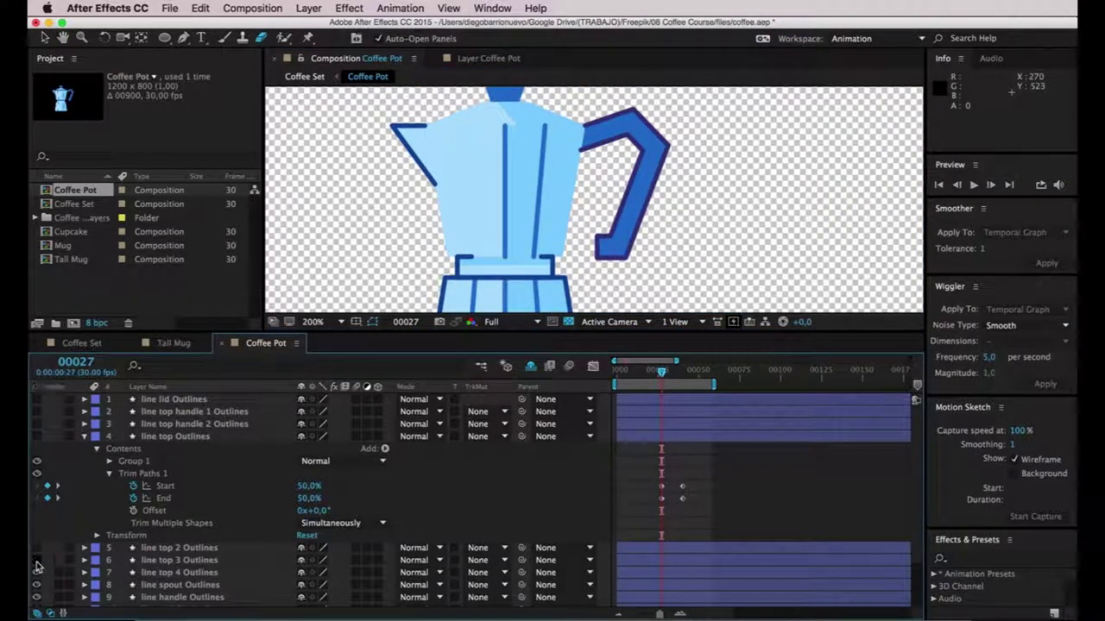
left_click_drag(37, 561, 38, 591)
left_click(37, 586)
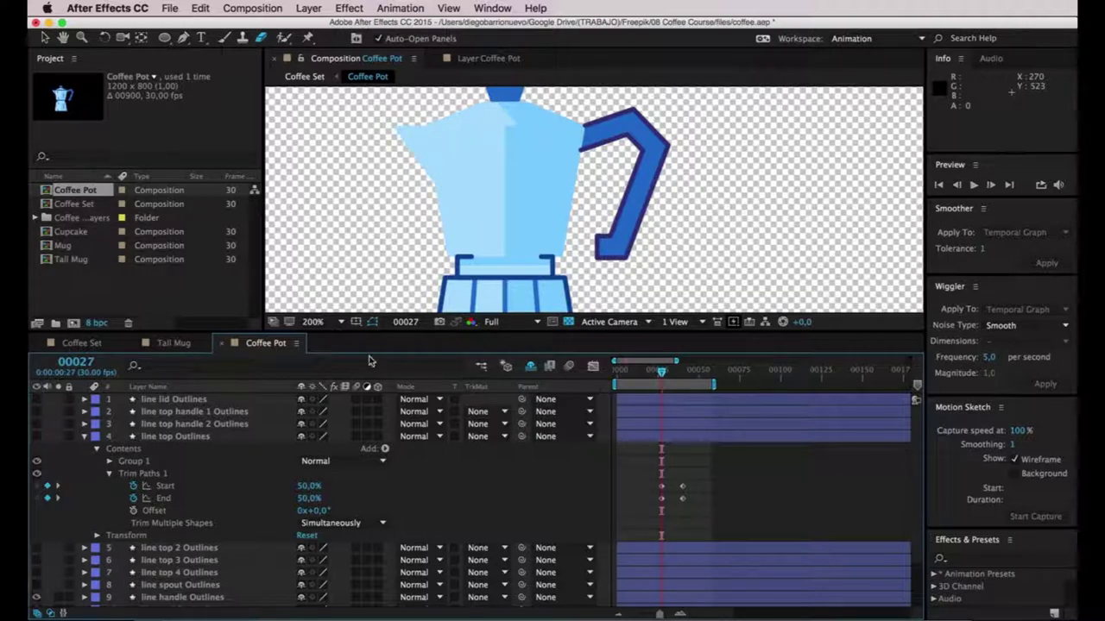
Play the animation from the start with the whole coffee pot in view to review the middle line.
left_click_drag(661, 373, 574, 386)
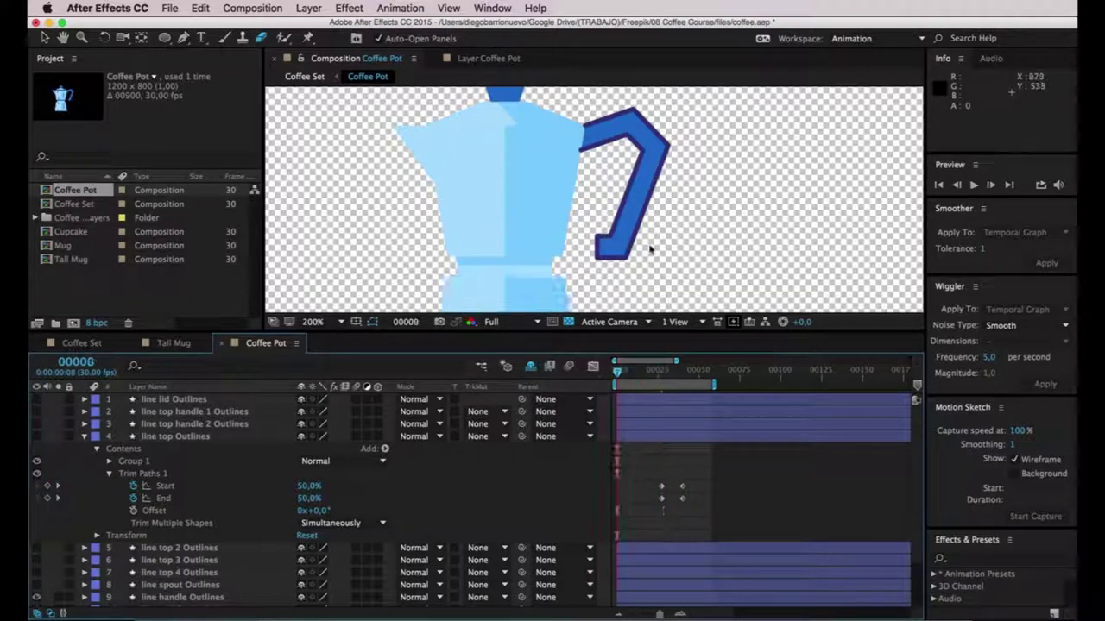
scroll(432, 259, "down", 2)
key("space")
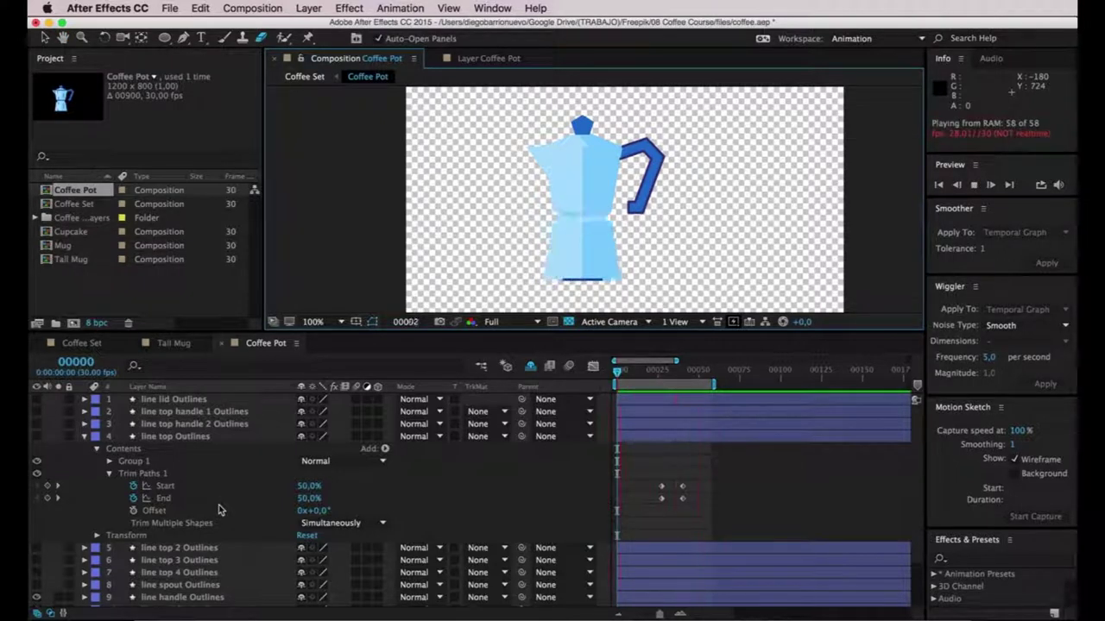
key("space")
Show the line top layer again and play the animation from the start to review its outline drawing on.
left_click_drag(643, 373, 659, 374)
left_click(662, 488)
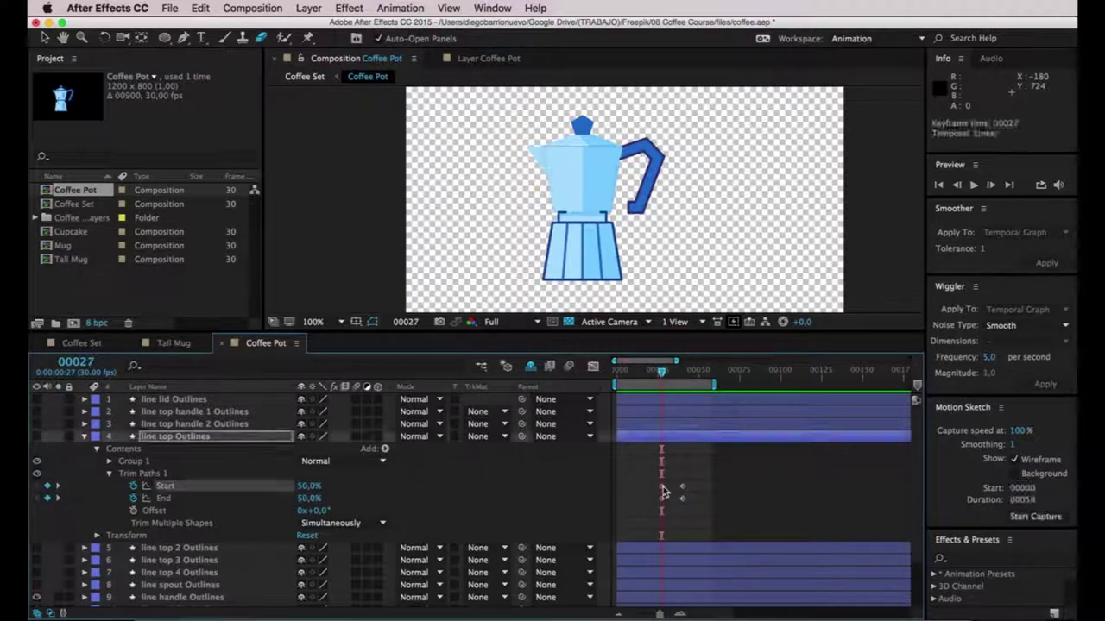
left_click(37, 436)
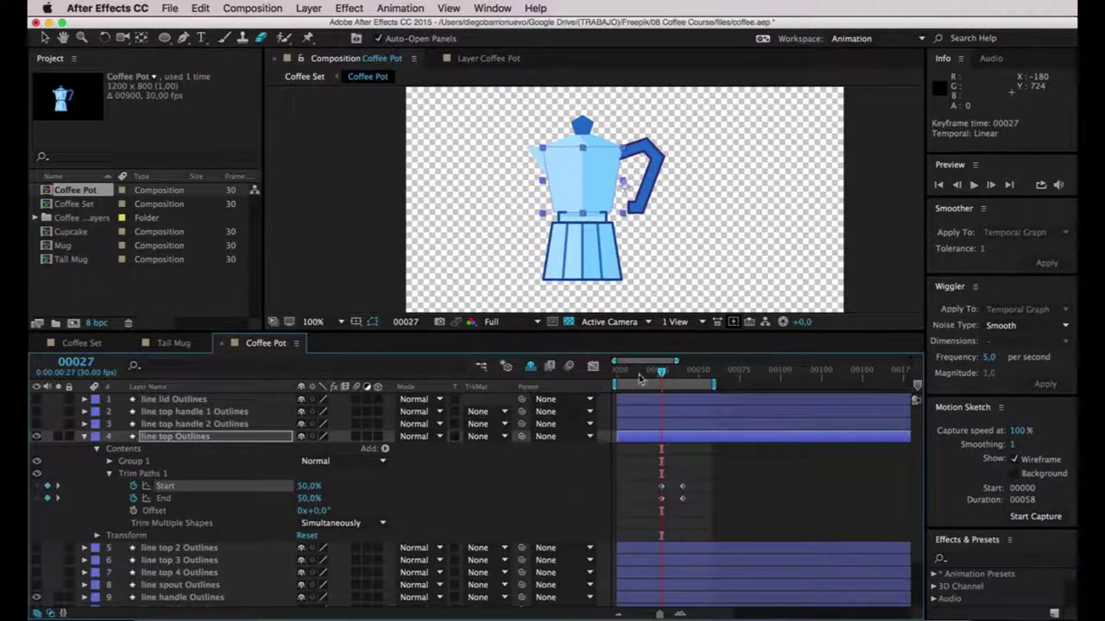
left_click(363, 251)
key("space")
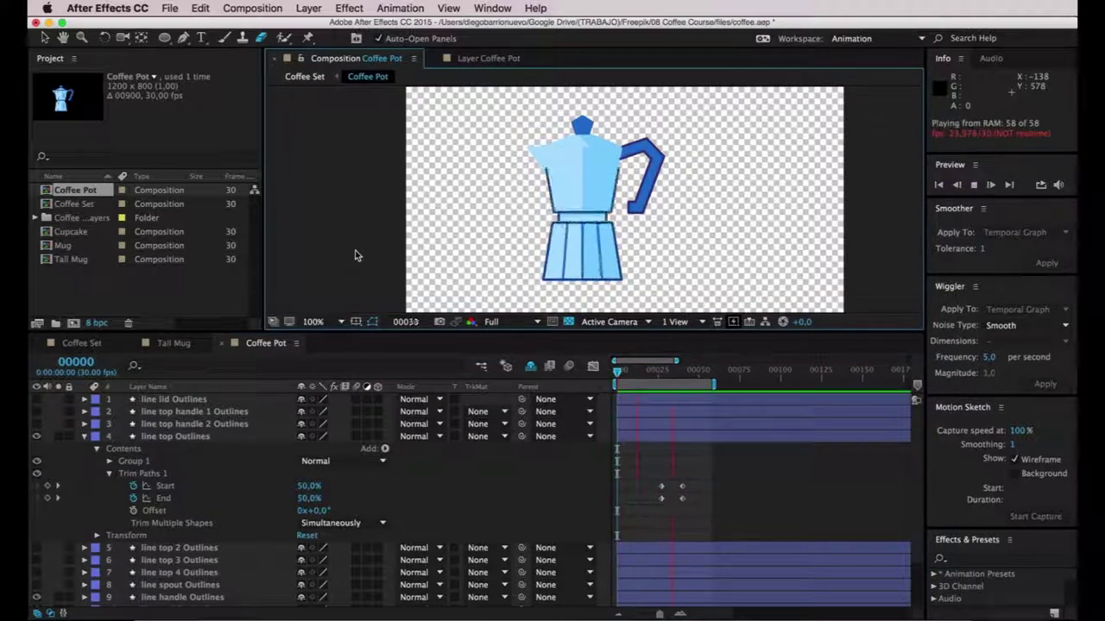
key("space")
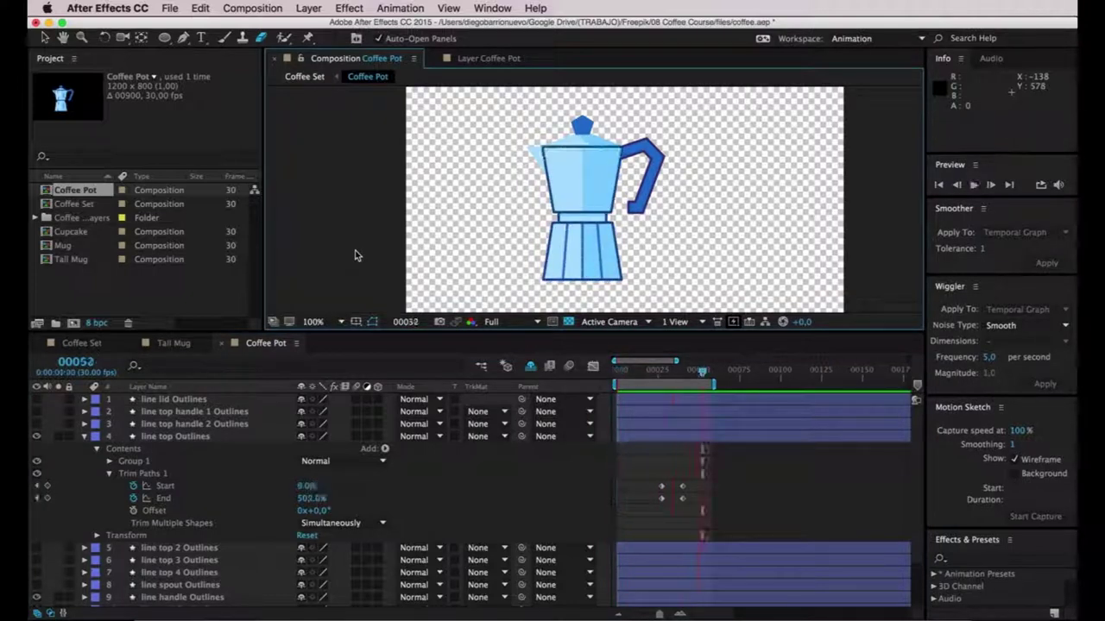
Shift all the line top Trim Paths keyframes earlier so they sit at frames 25 and 38.
scroll(502, 226, "up", 1)
left_click_drag(587, 230, 538, 292)
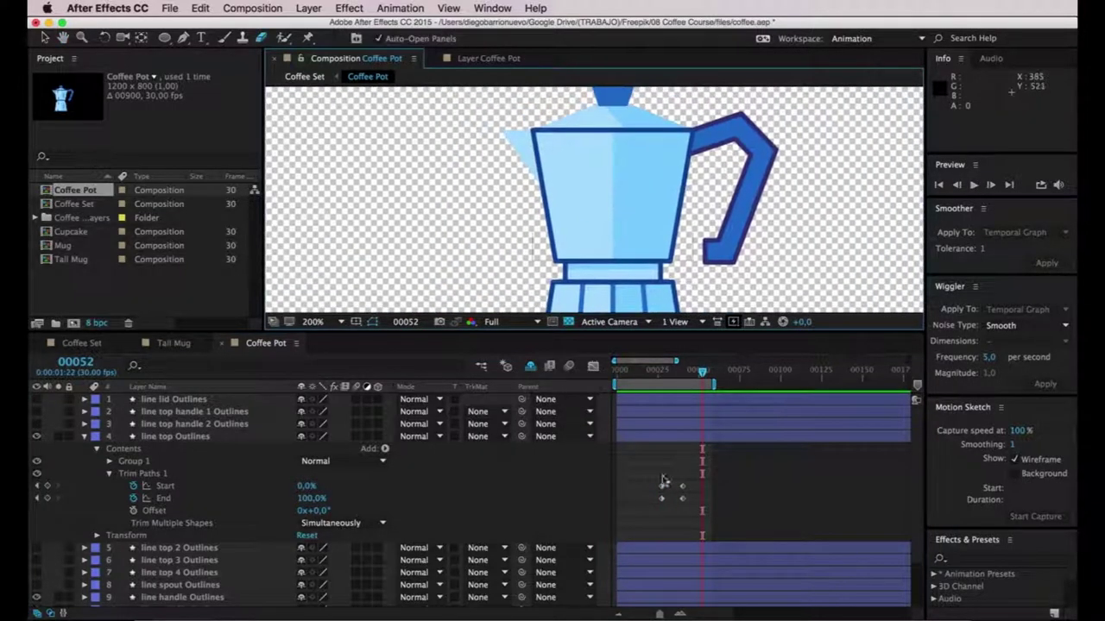
scroll(662, 493, "up", 1)
mouse_move(650, 474)
left_mouse_down()
mouse_move(708, 502)
mouse_move(651, 494)
left_mouse_up()
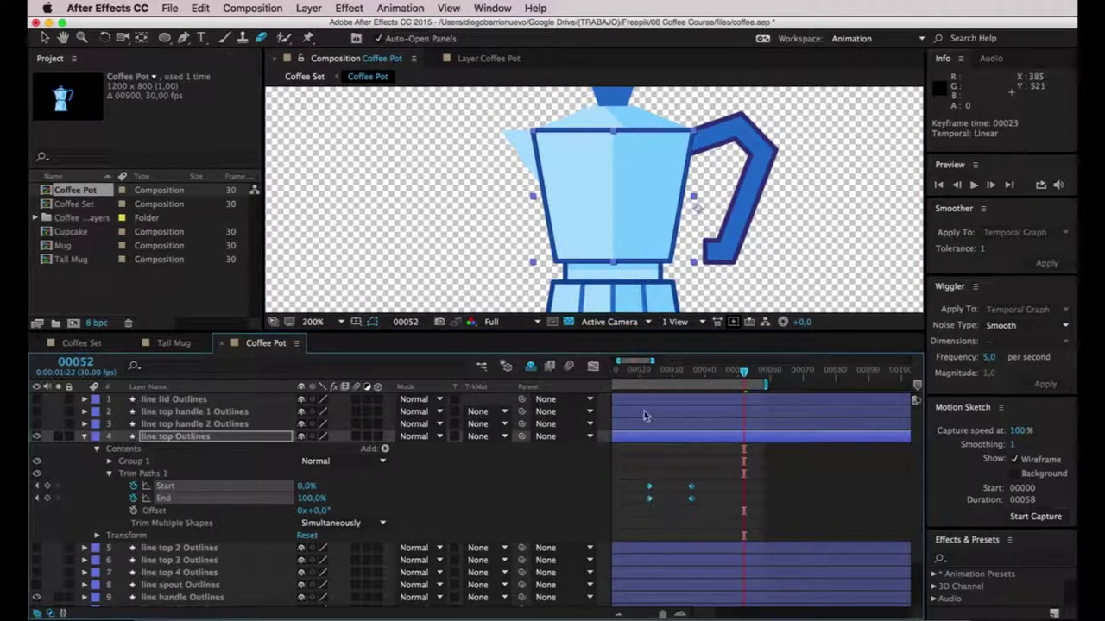
left_click(631, 374)
key("space")
left_click_drag(646, 380, 653, 380)
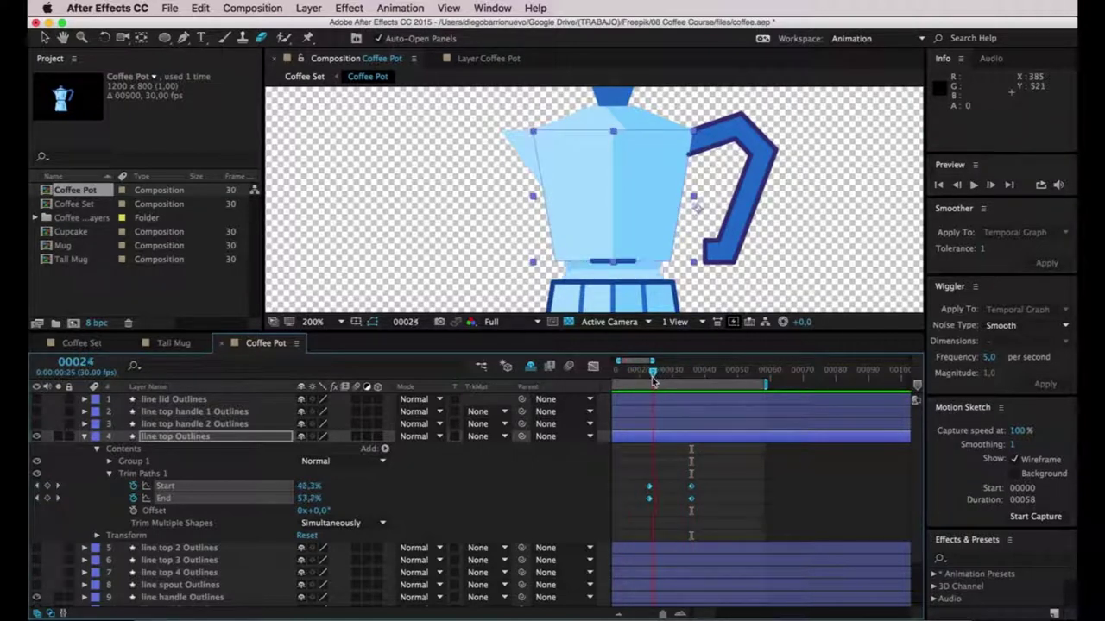
left_click_drag(649, 486, 656, 486)
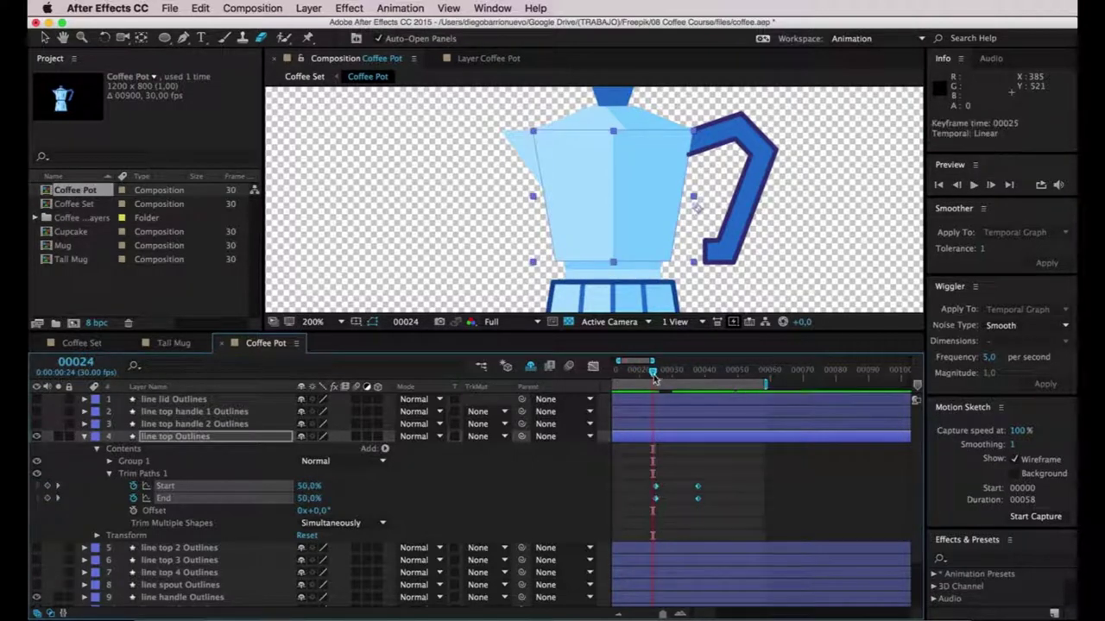
left_click_drag(658, 378, 675, 378)
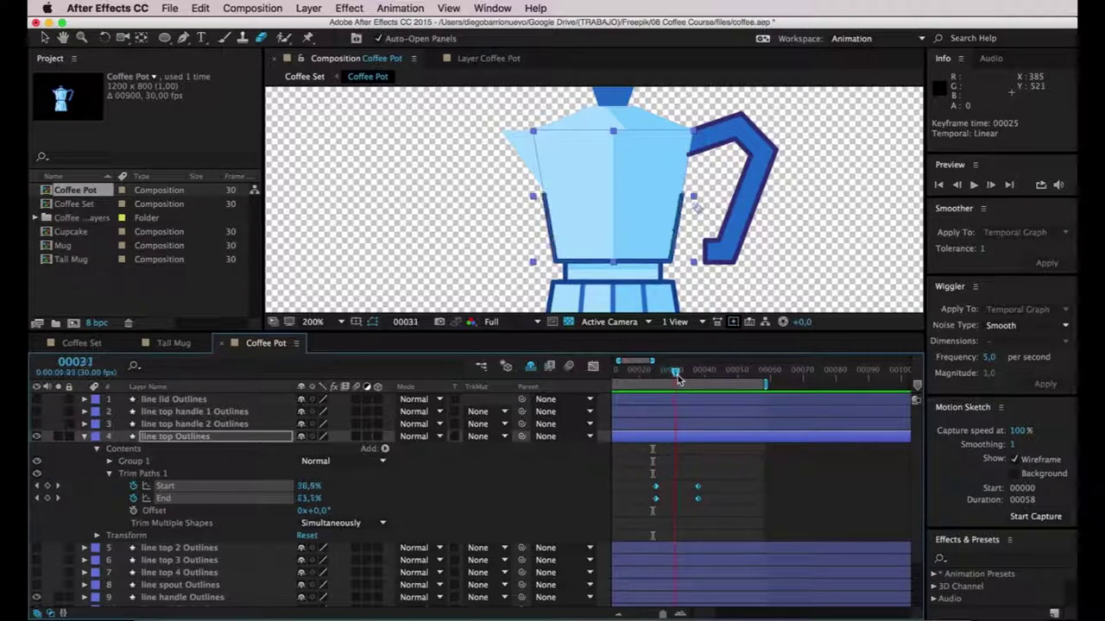
Play the animation from the start with the whole coffee pot in view to review the retimed line top.
scroll(334, 265, "down", 2)
left_click(318, 263)
left_click_drag(364, 262, 506, 248)
scroll(521, 232, "up", 1)
left_click_drag(679, 375, 540, 384)
key("space")
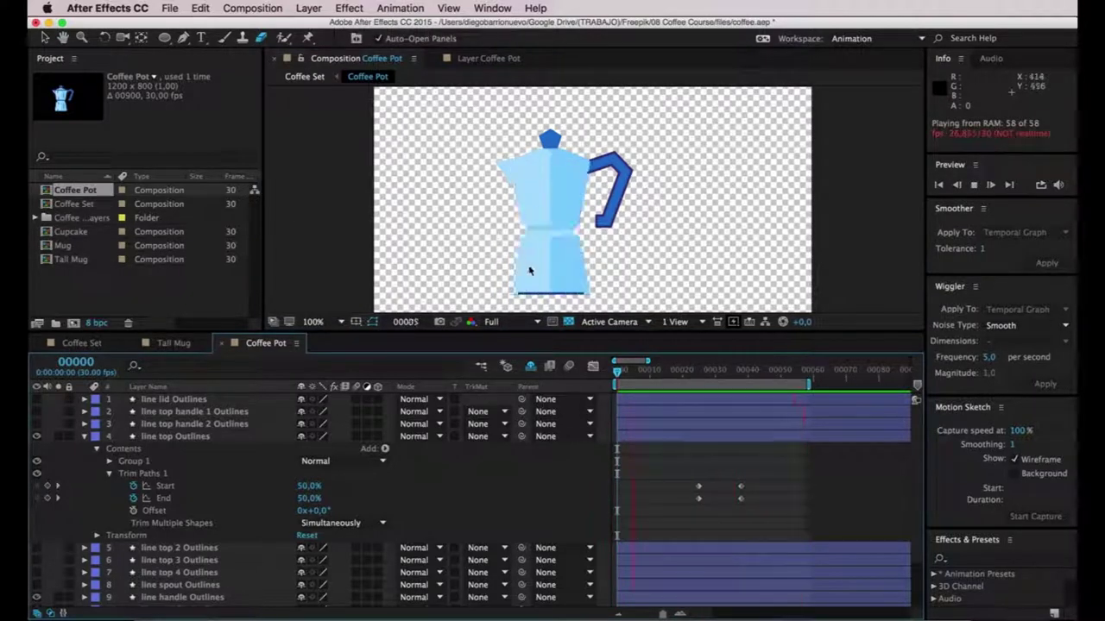
key("space")
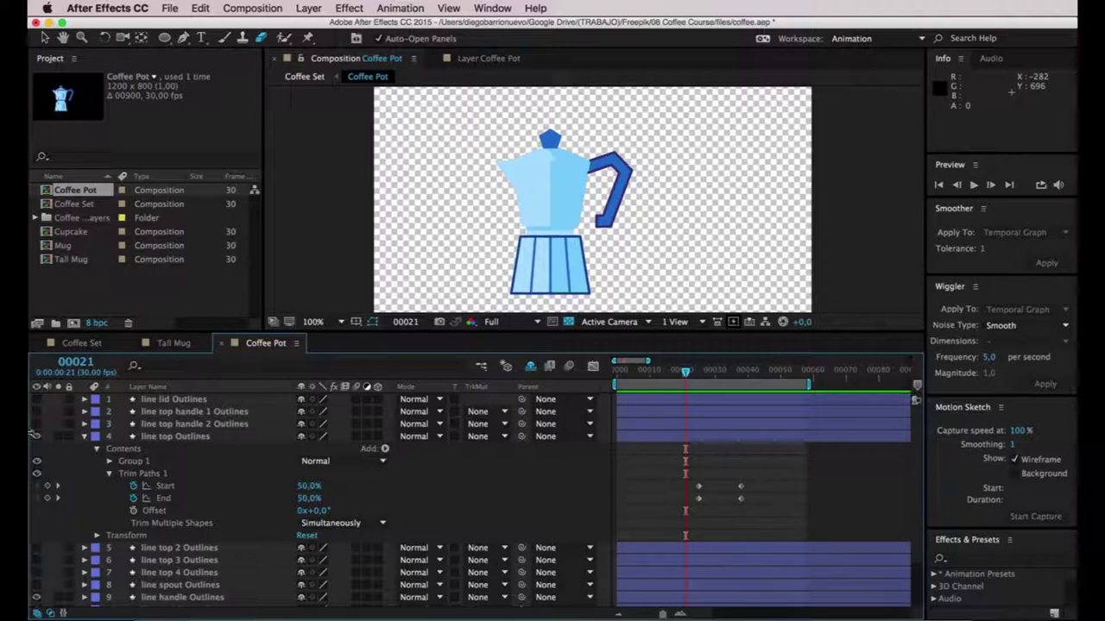
Show the line top 2, 3 and 4 layers, go to frame 38 and select line top 3, the centre vertical line.
left_click_drag(37, 548, 36, 584)
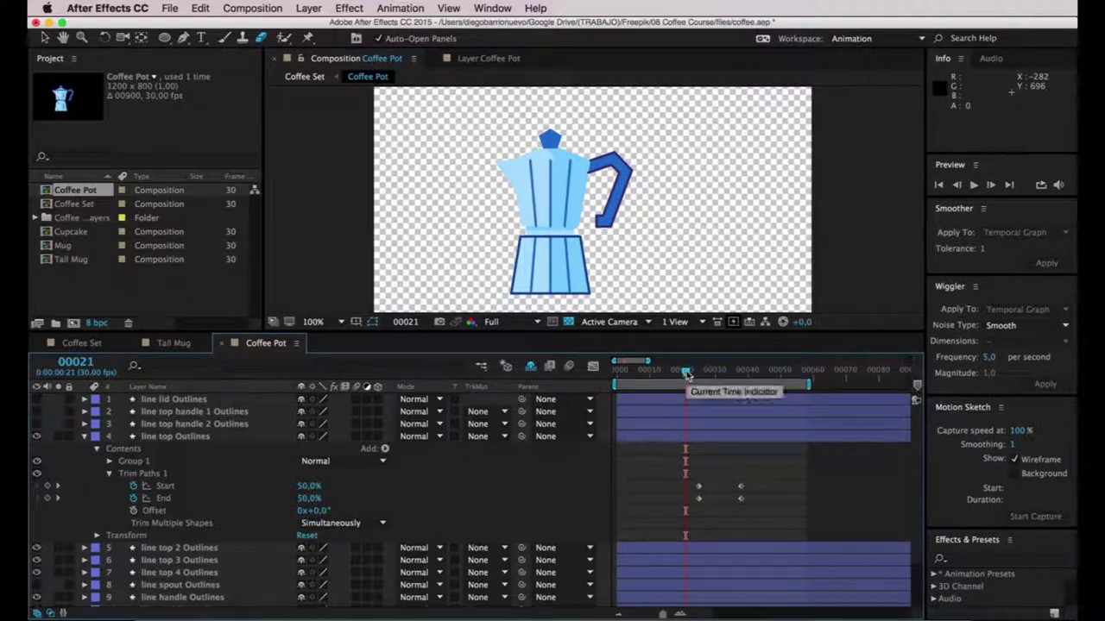
left_click_drag(686, 374, 742, 372)
key("period")
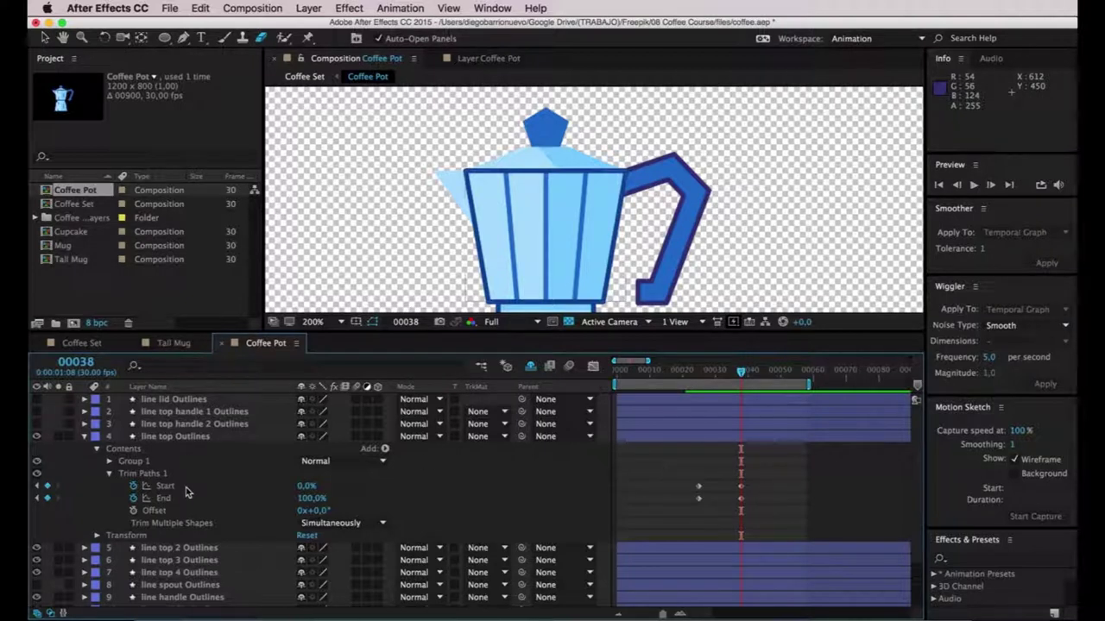
left_click(183, 552)
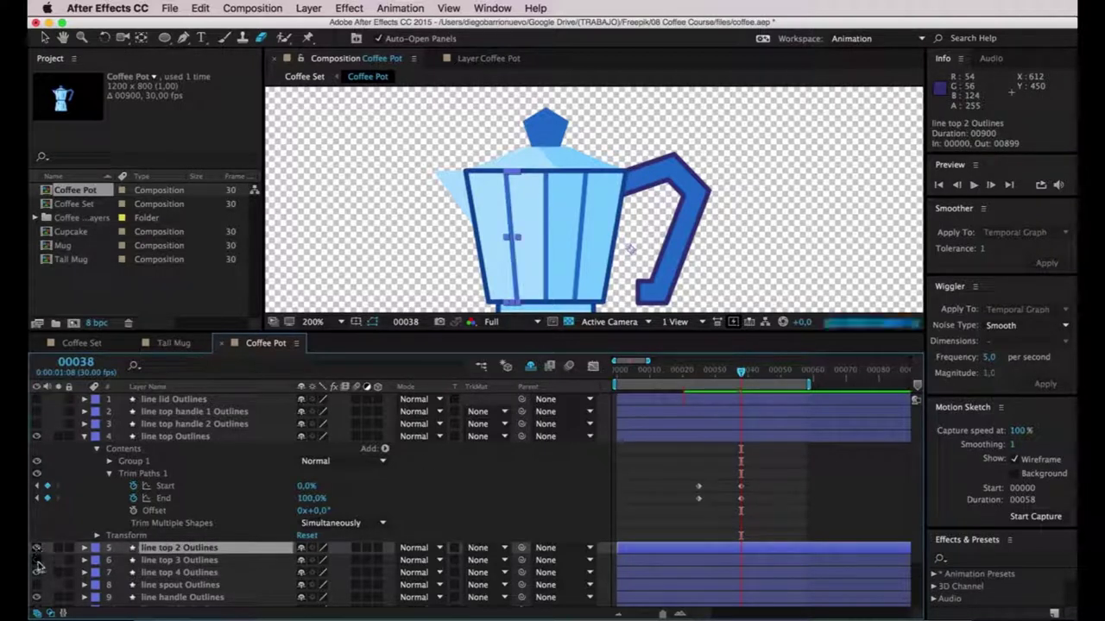
left_click(179, 562)
Add Trim Paths to the line top 3 layer and start keyframing its Start and End at frame 38.
left_click(84, 560)
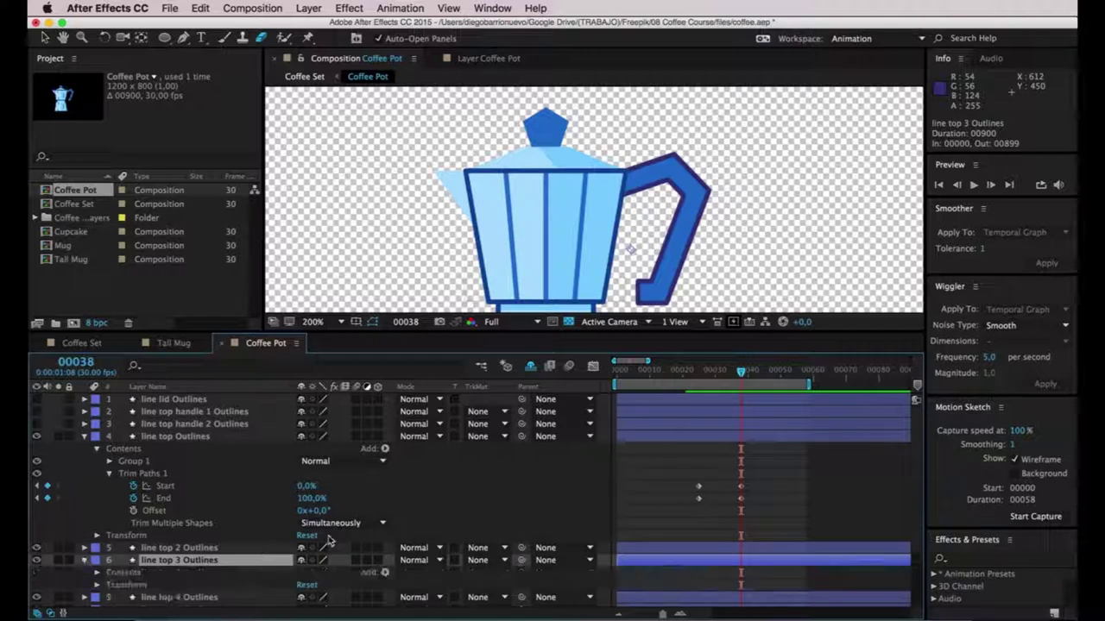
scroll(331, 549, "down", 3)
left_click(384, 524)
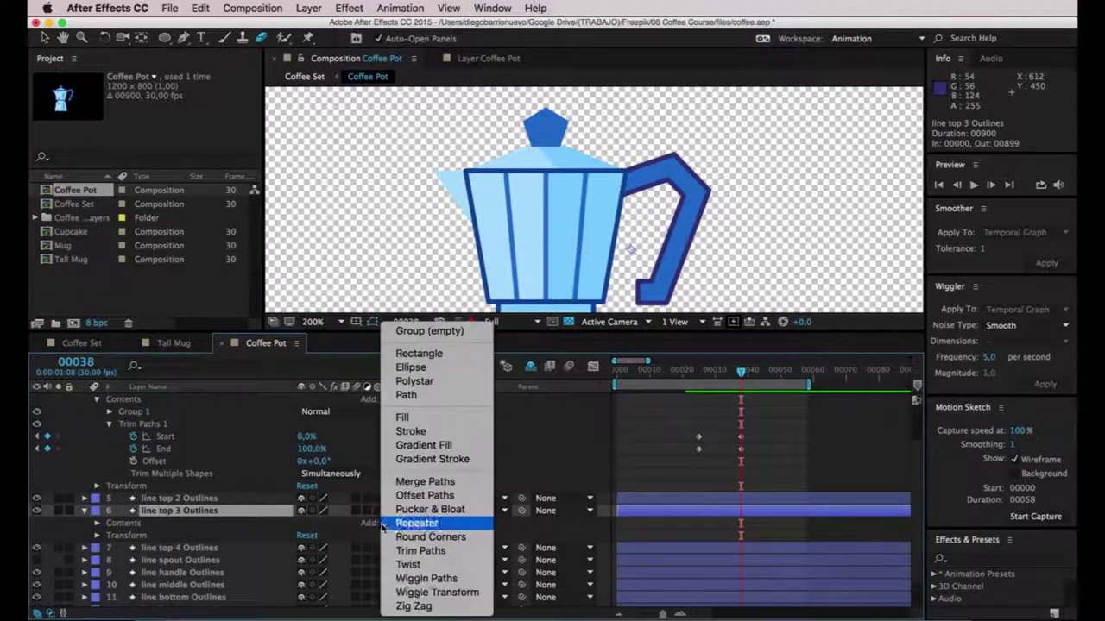
left_click(421, 551)
left_click(109, 548)
scroll(129, 544, "down", 1)
left_click(133, 523)
left_click(133, 535)
Add matching line top 3 Start and End keyframes at frame 48 and return to the frame 38 keyframes.
mouse_move(741, 373)
left_mouse_down()
mouse_move(765, 373)
mouse_move(743, 380)
mouse_move(760, 380)
left_mouse_up()
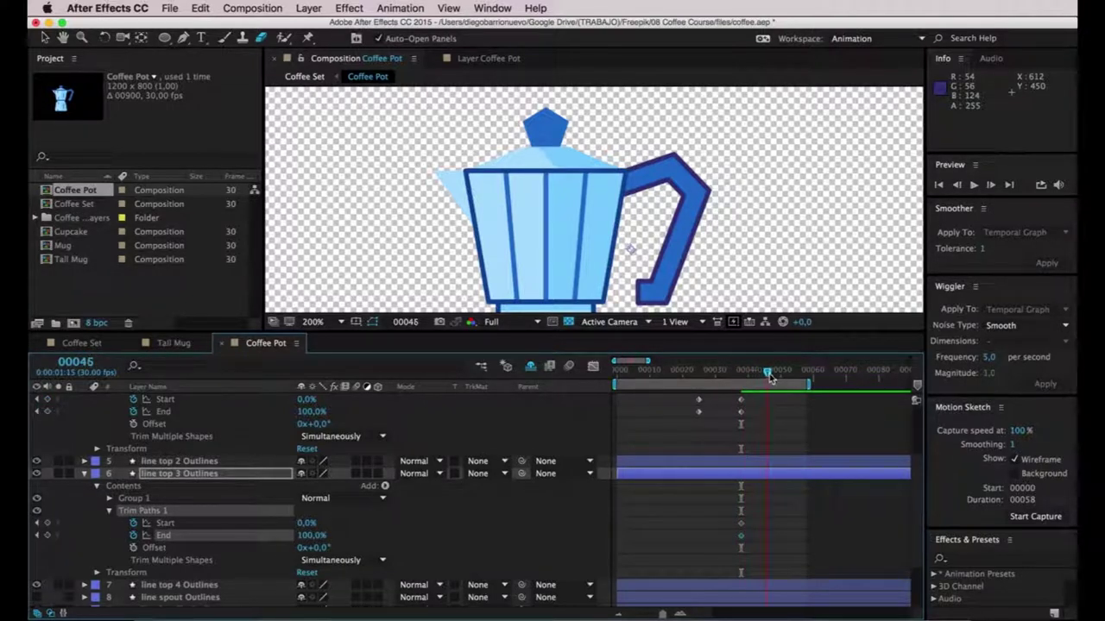
left_click(47, 523)
left_click(47, 535)
left_click(37, 523)
left_click(740, 524)
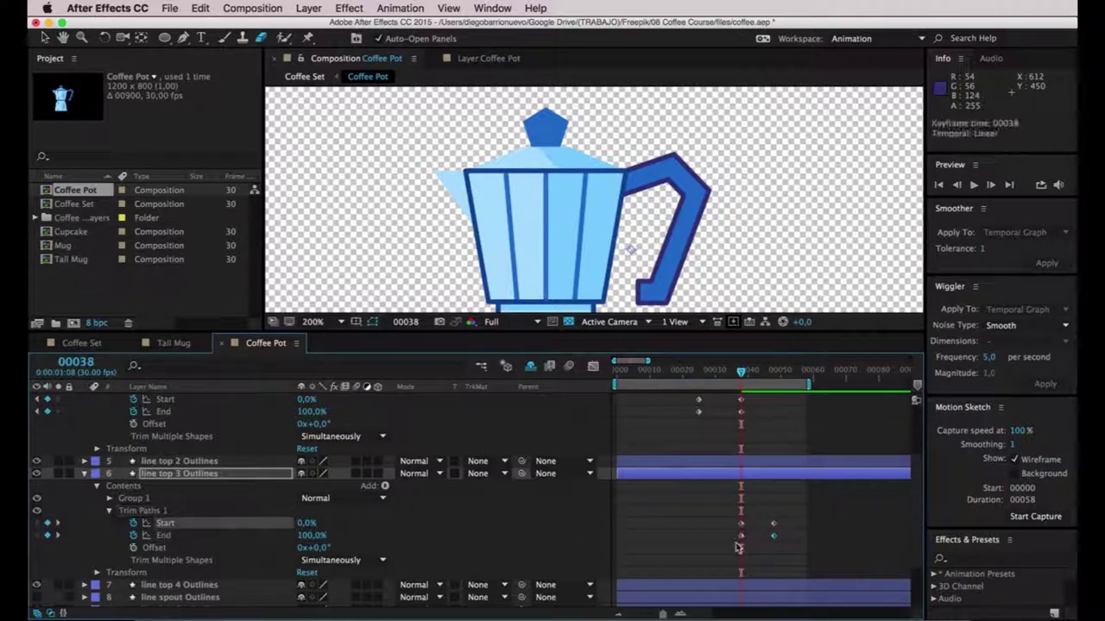
Try a Start value of 100% for line top 3 at frame 38 and scrub to check the drawing direction.
left_click(306, 523)
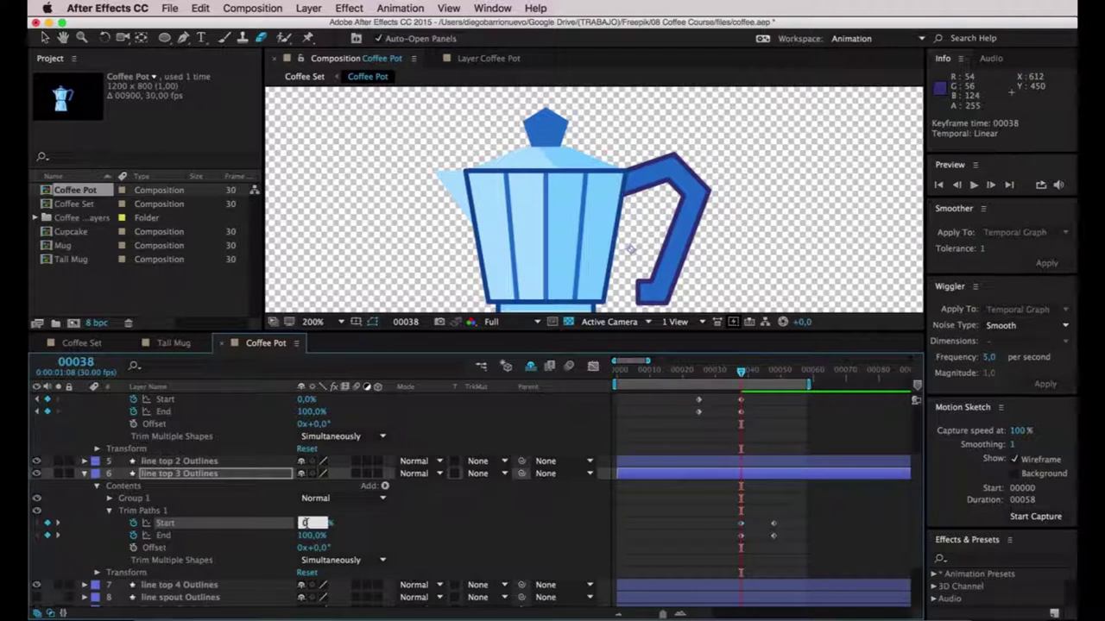
key("Return")
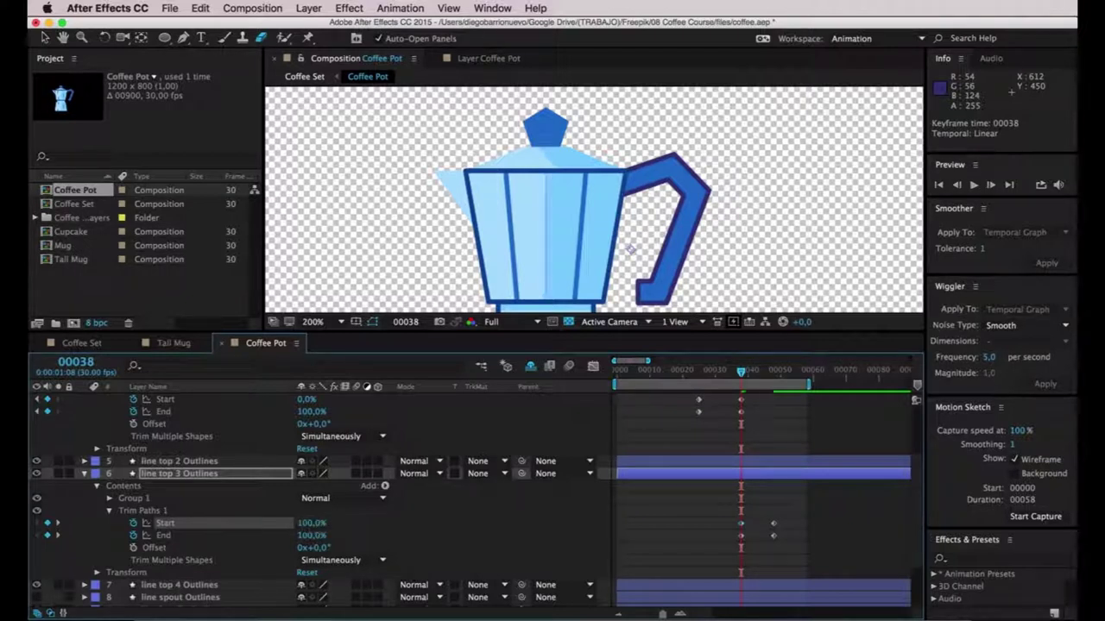
left_click(745, 373)
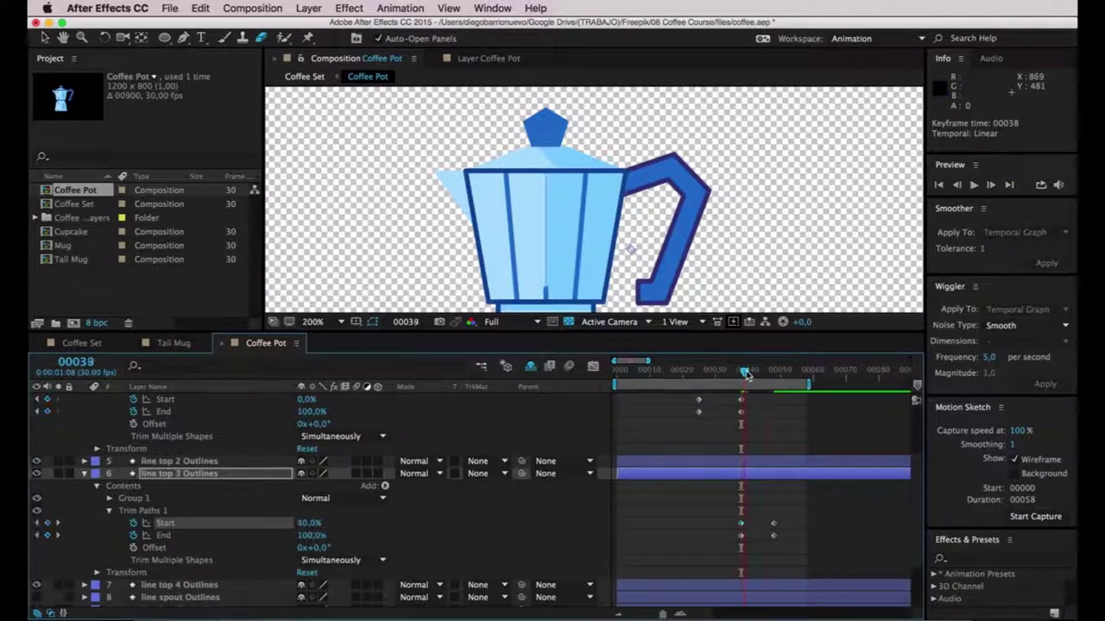
left_click_drag(747, 377, 744, 380)
Set both Start and End of the line top 3 Trim Paths to 0% at frame 38.
left_click(316, 525)
type("0")
key("Return")
type("0")
key("Return")
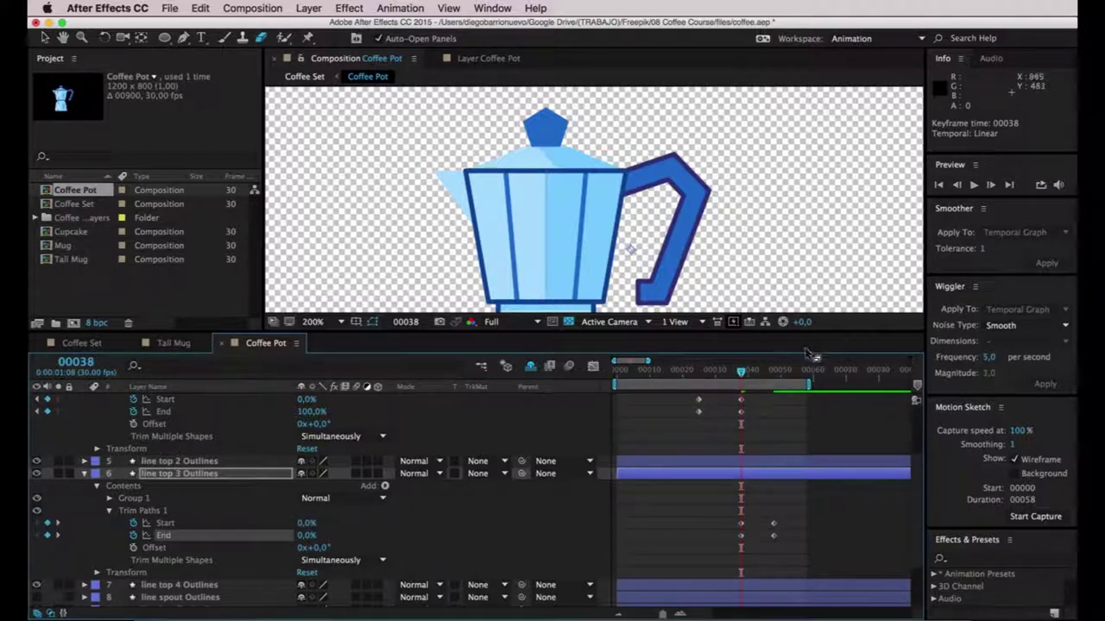
Preview line top 3 drawing on and move its first Start and End keyframes to frame 37.
mouse_move(742, 377)
left_mouse_down()
mouse_move(757, 378)
mouse_move(704, 377)
mouse_move(748, 378)
left_mouse_up()
key("space")
mouse_move(730, 520)
left_mouse_down()
mouse_move(745, 541)
mouse_move(733, 533)
left_mouse_up()
mouse_move(728, 374)
left_mouse_down()
mouse_move(764, 377)
mouse_move(724, 378)
mouse_move(751, 378)
mouse_move(738, 382)
left_mouse_up()
Add Trim Paths to the line top 2 layer and start keyframing its Start and End at frame 37.
scroll(278, 542, "down", 1)
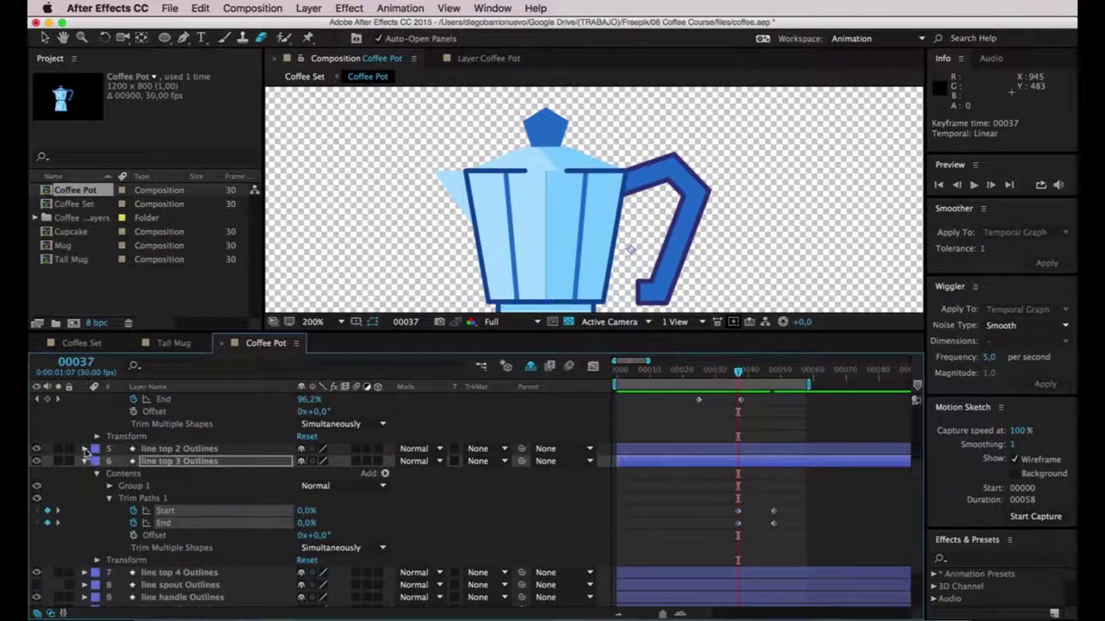
left_click(85, 450)
left_click(384, 463)
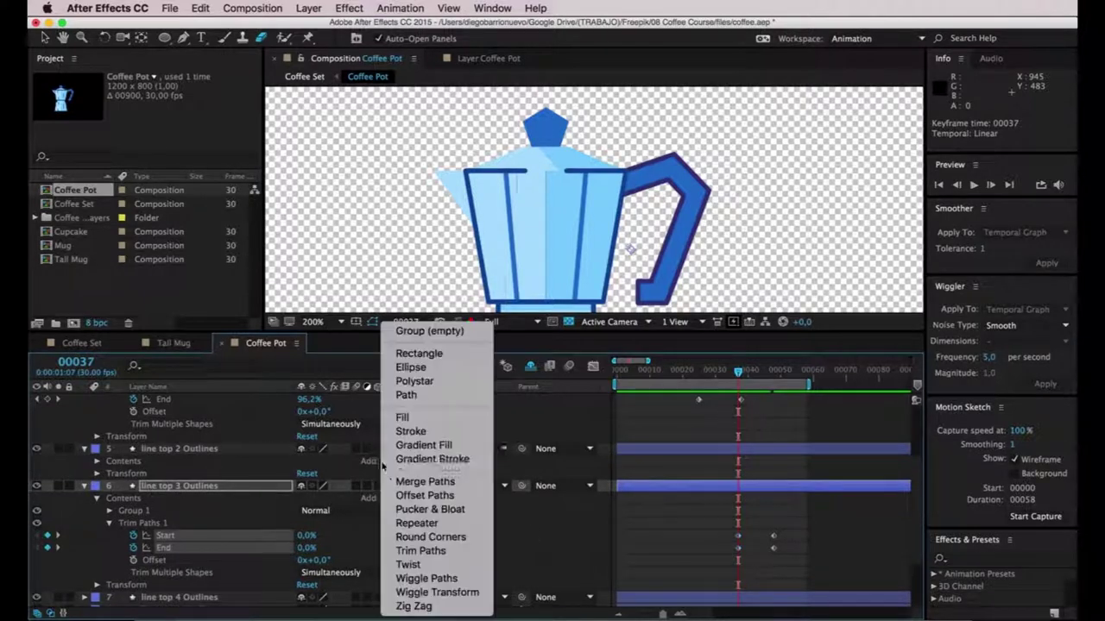
left_click(418, 553)
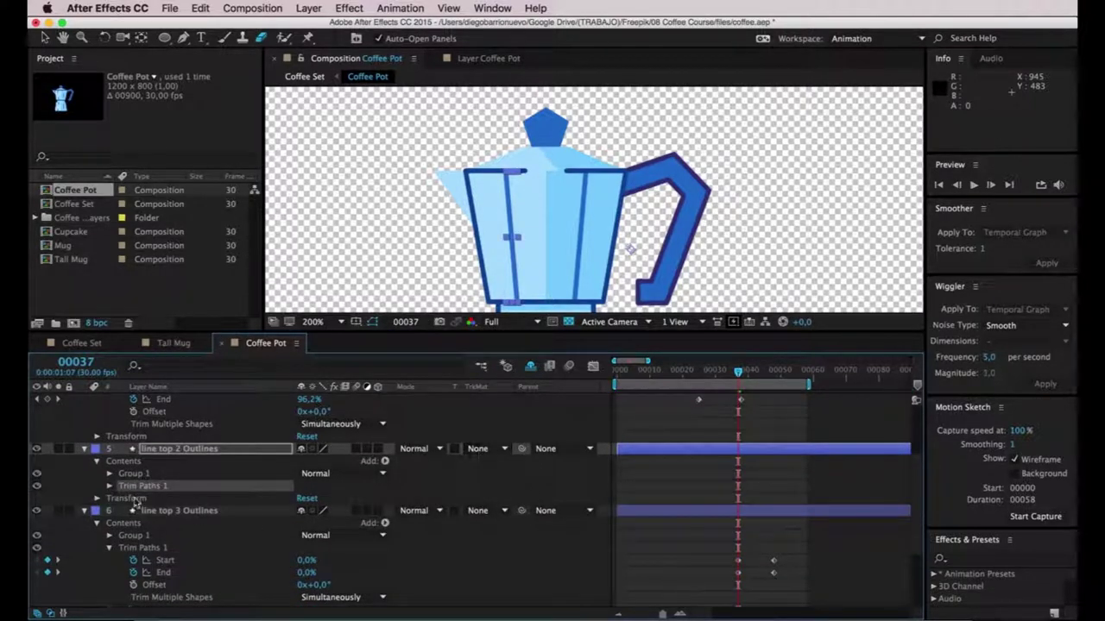
left_click(109, 487)
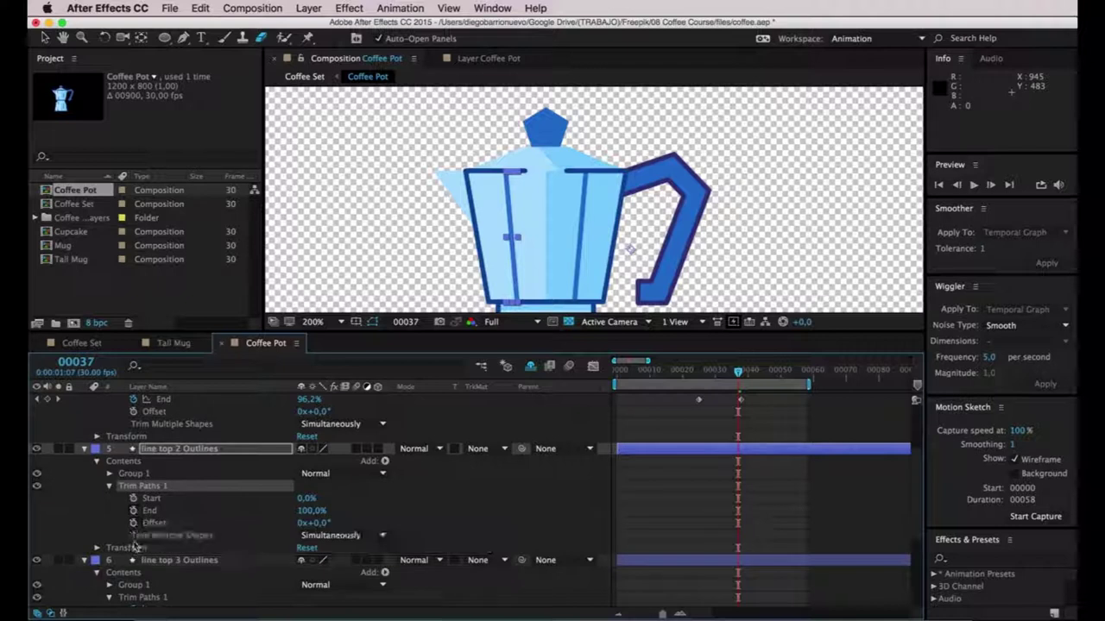
left_click(133, 499)
left_click(133, 511)
Add line top 2 Start and End keyframes at frame 48, aligned with line top 3, and return to frame 37.
scroll(60, 505, "down", 2)
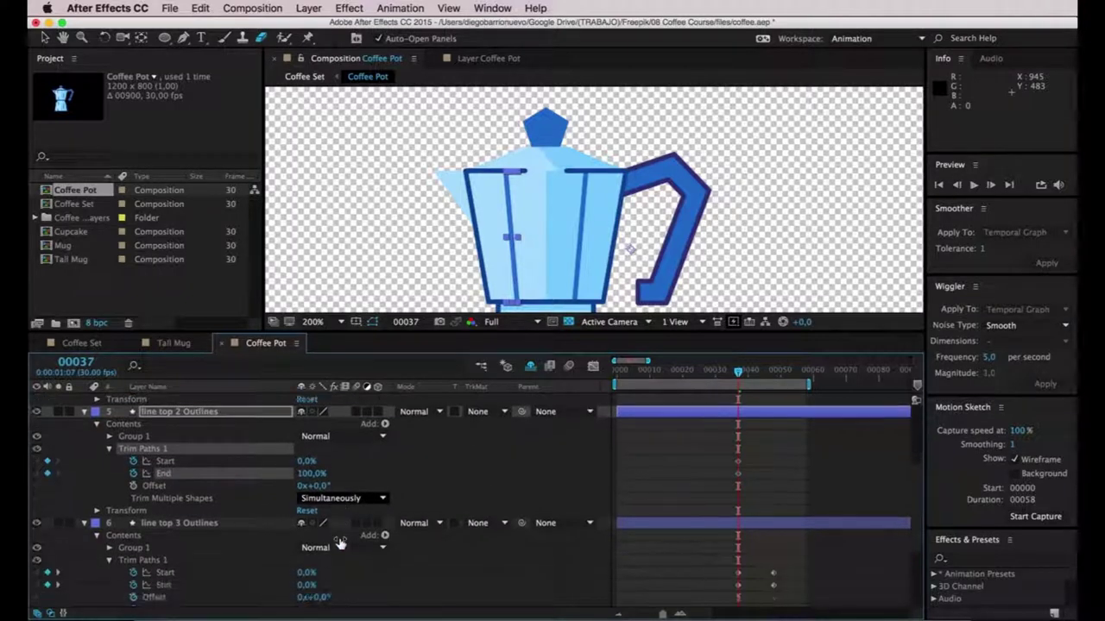
left_click(57, 572)
left_click(48, 461)
left_click(47, 473)
left_click(37, 473)
left_click(738, 461)
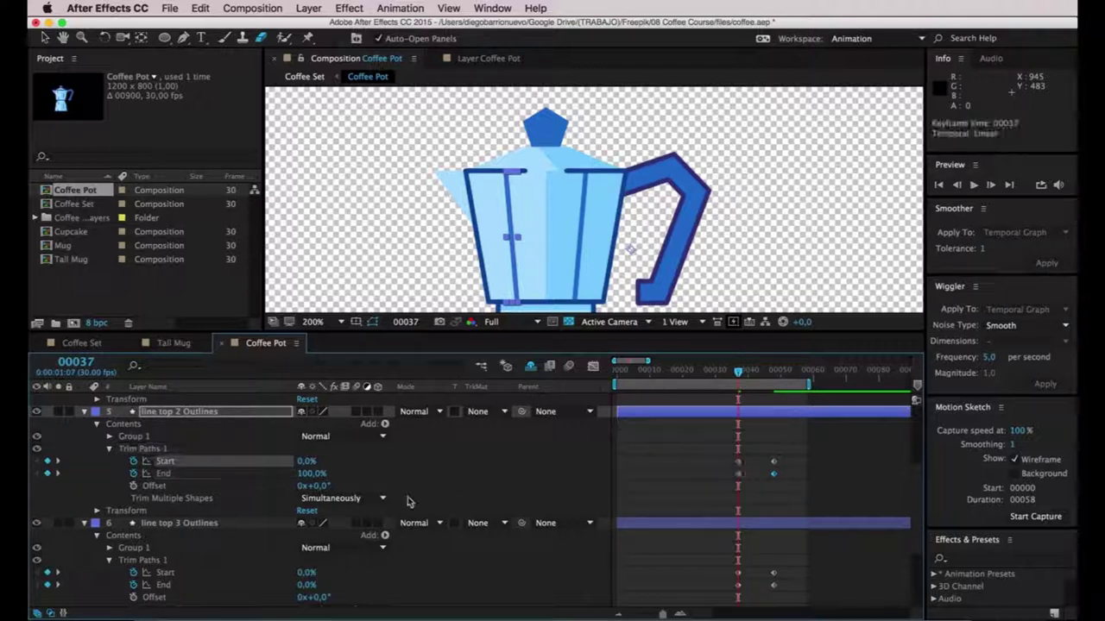
Set the line top 2 Start to 100% at frame 37 and scrub forward to check the line's direction.
left_click(303, 462)
type("100")
key("Return")
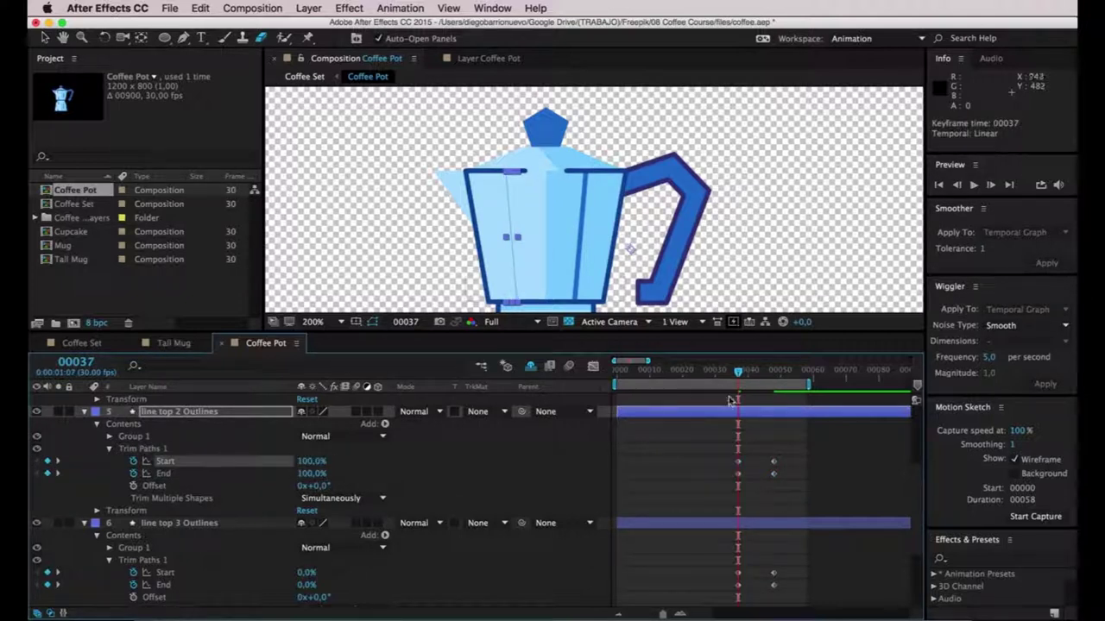
left_click_drag(741, 373, 754, 372)
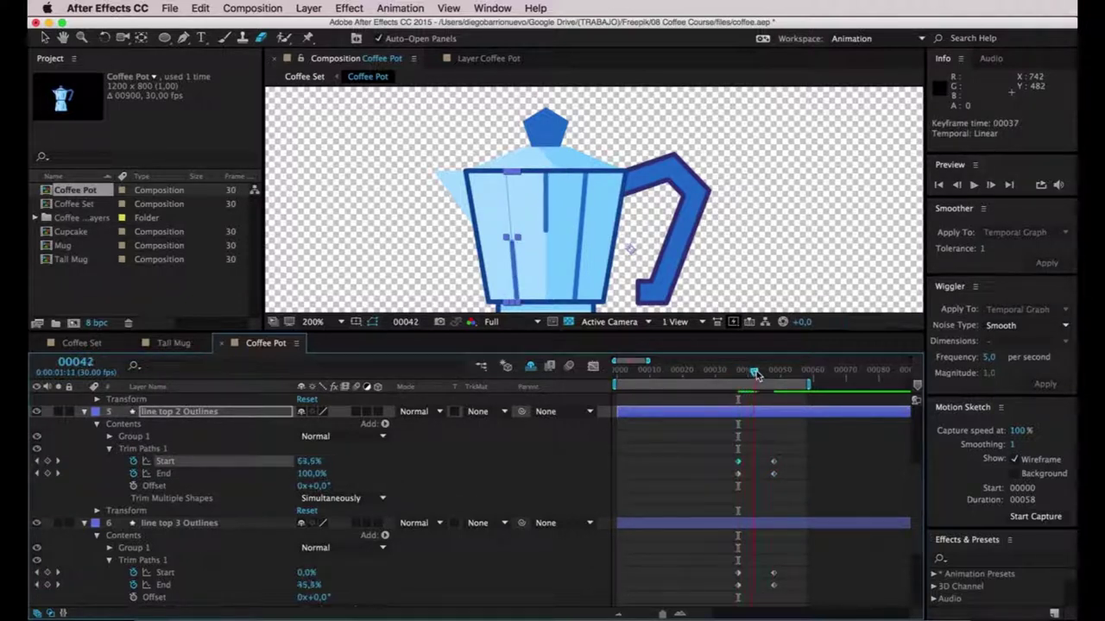
Add Trim Paths to the line top 4 layer and reveal its Start and End properties.
scroll(202, 454, "up", 5)
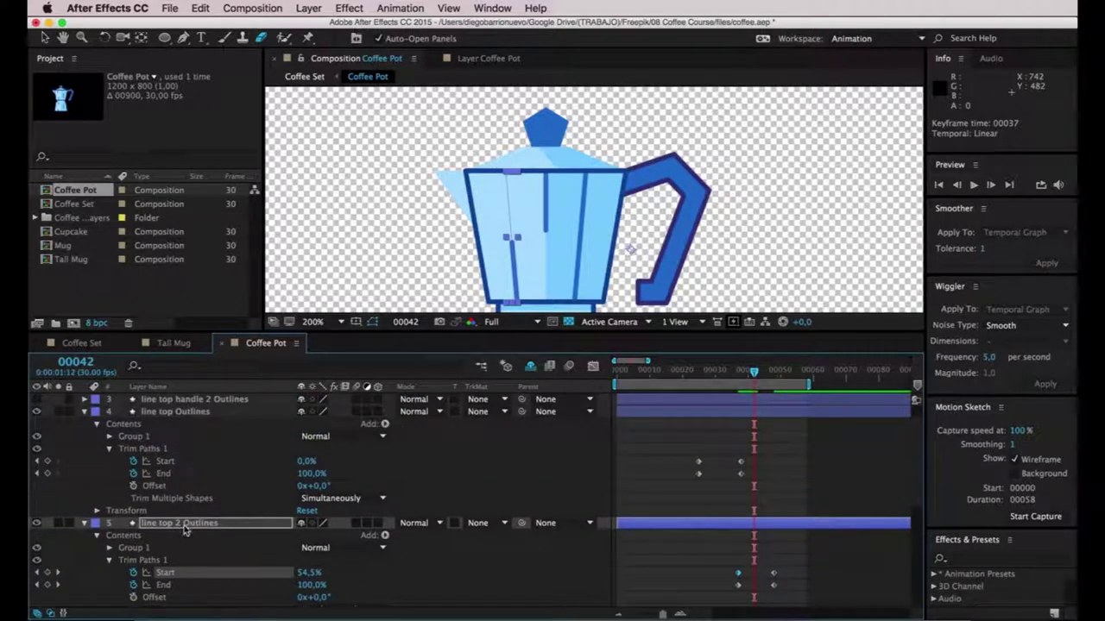
scroll(181, 527, "down", 8)
left_click(168, 573)
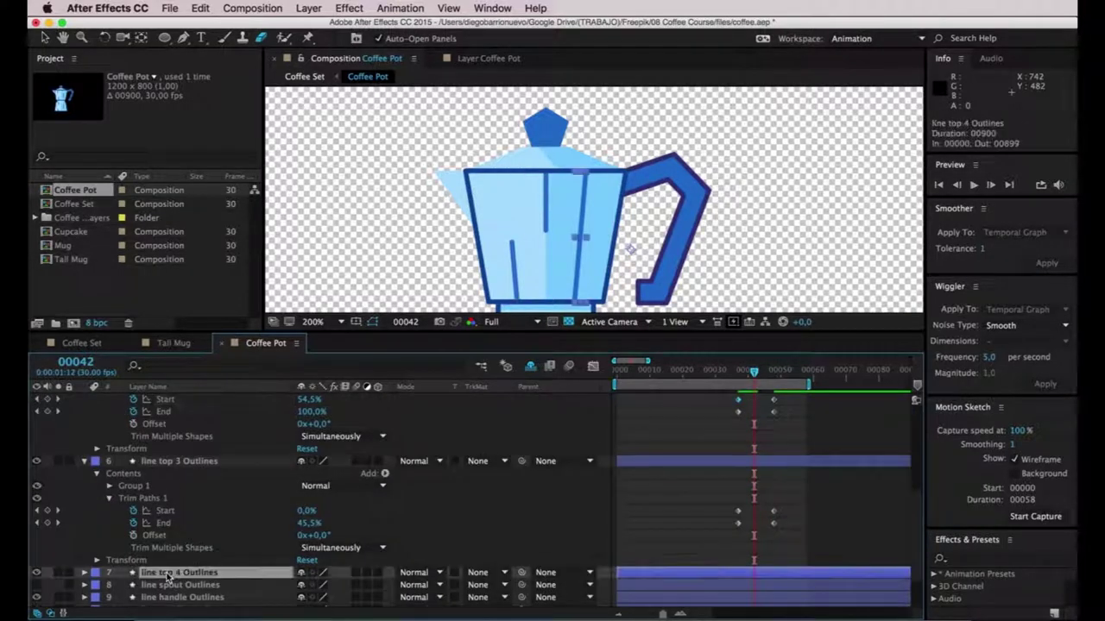
left_click(85, 573)
scroll(94, 578, "down", 3)
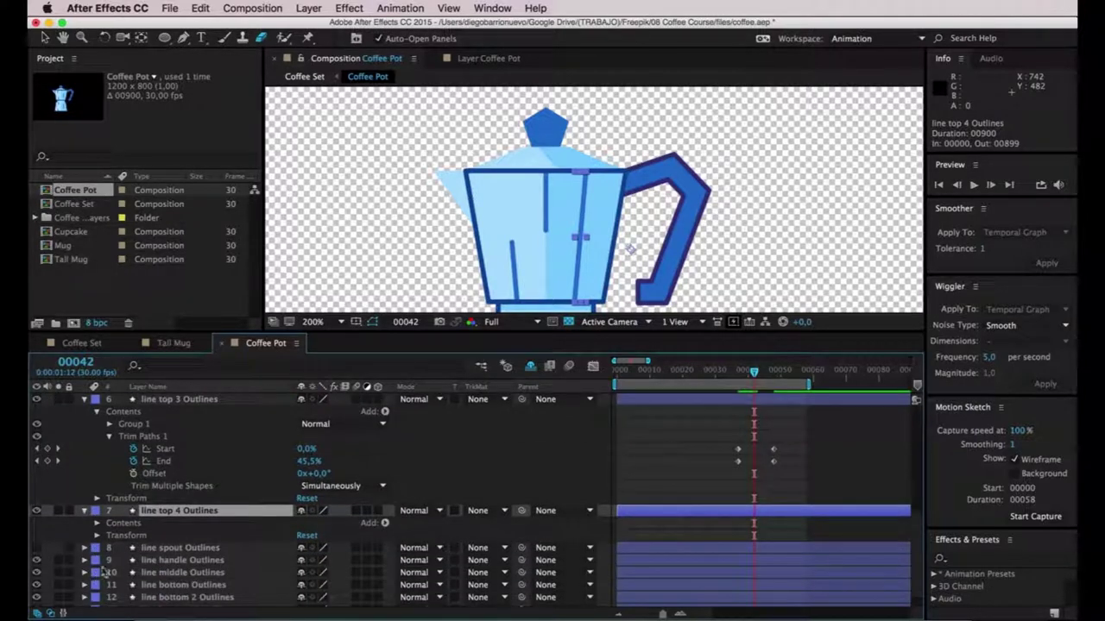
left_click(385, 523)
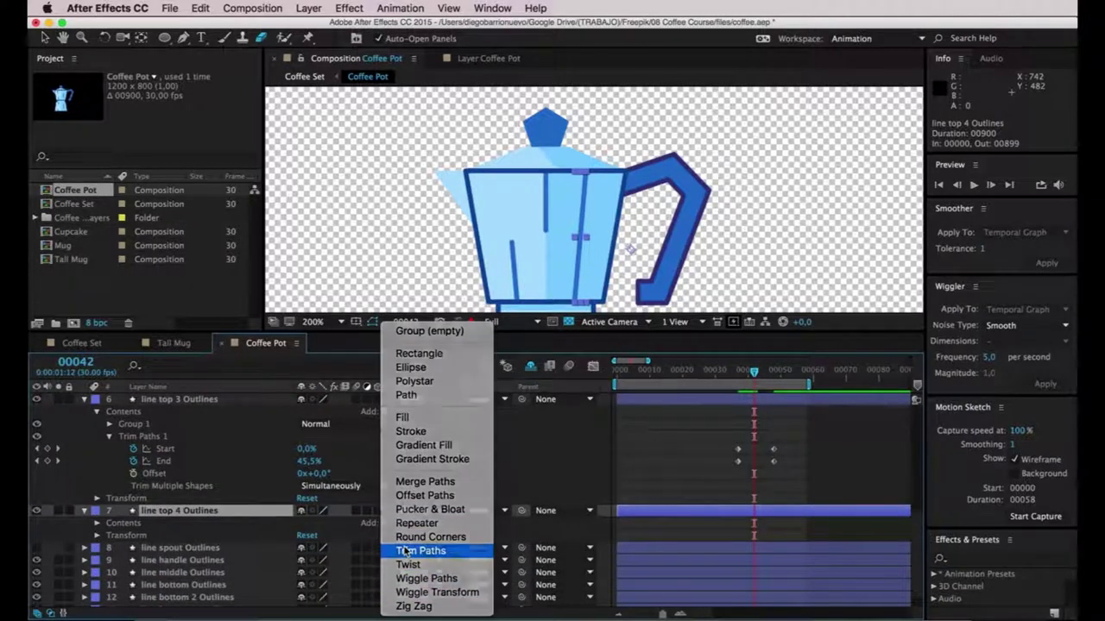
left_click(407, 551)
left_click(109, 548)
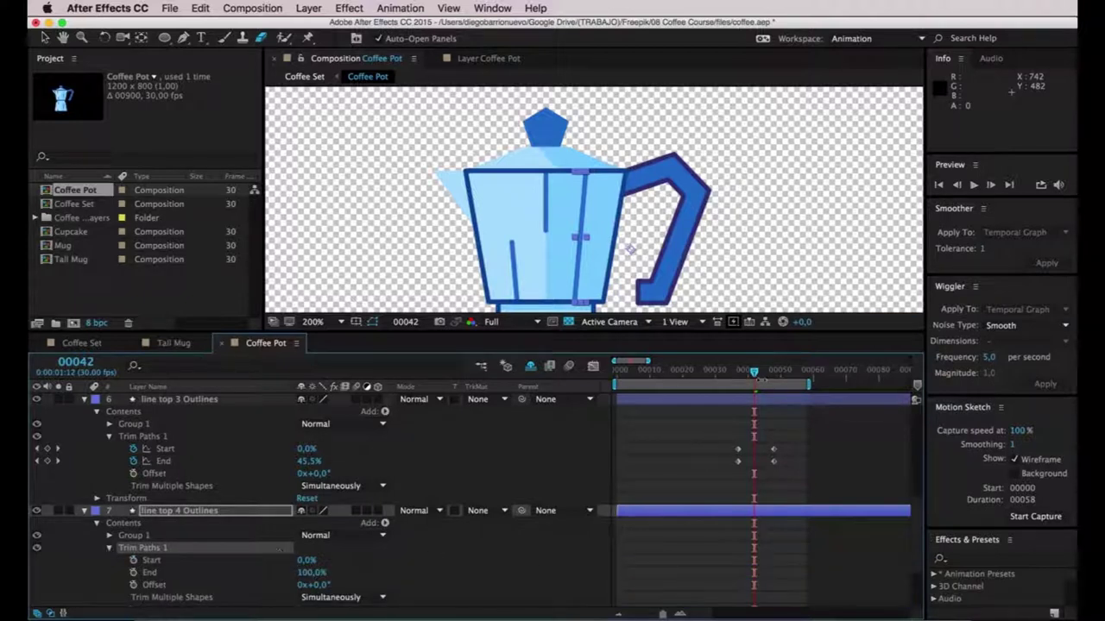
Keyframe the line top 4 Trim Paths Start and End at frames 37 and 48, aligned with the line top 3 keyframes.
left_click(36, 461)
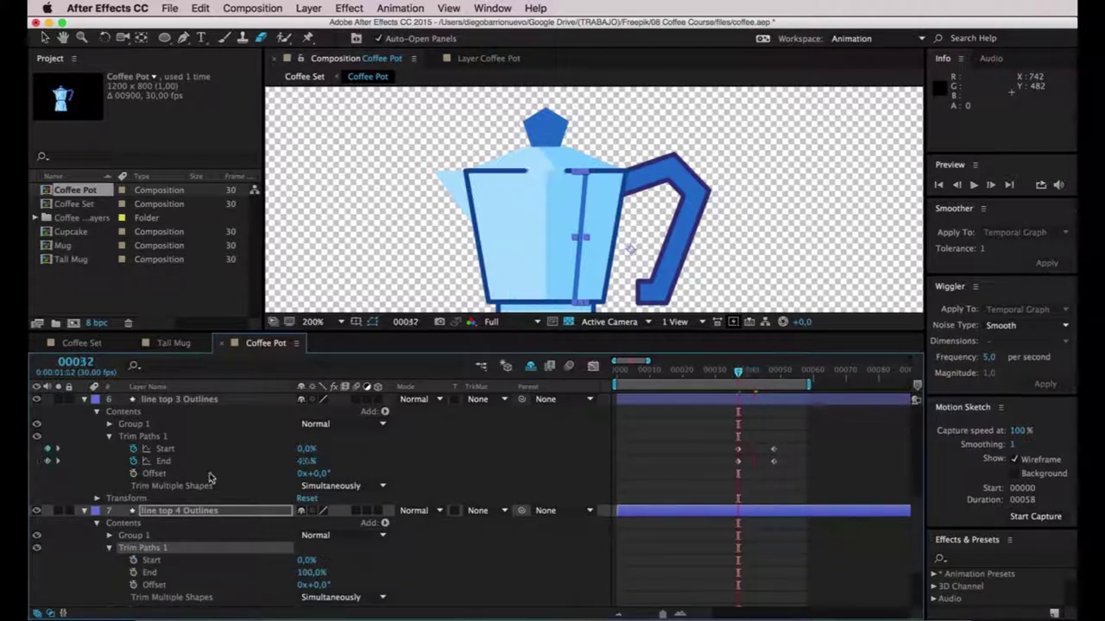
left_click(133, 561)
left_click(134, 573)
left_click(58, 448)
left_click(46, 560)
left_click(47, 572)
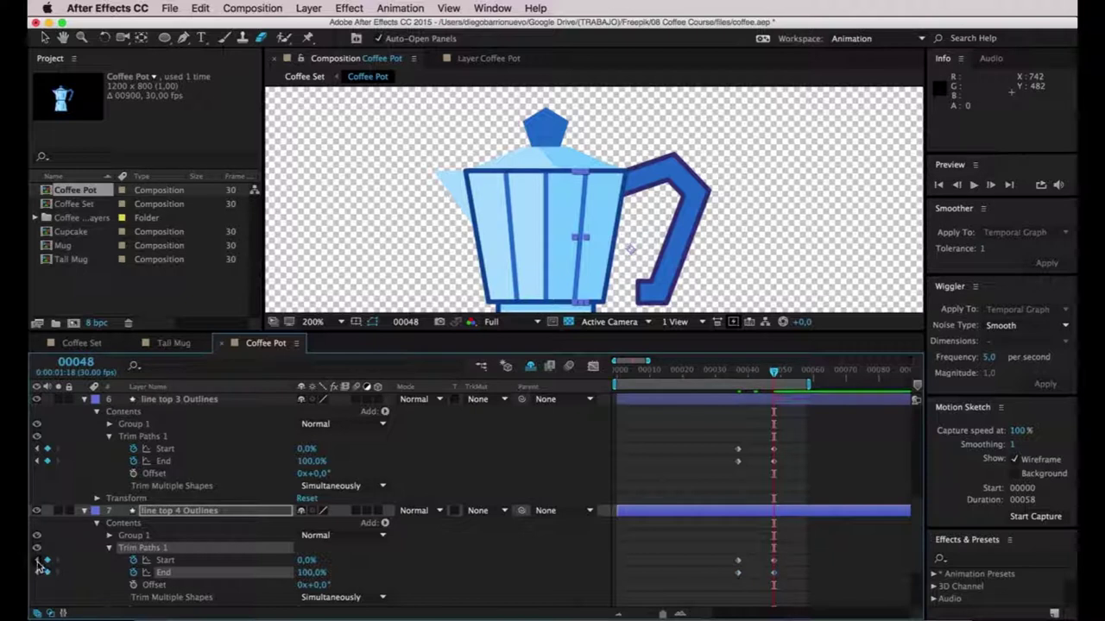
Set the line top 4 Start to 100% at frame 37 and scrub forward to check the line's direction.
left_click(36, 560)
left_click(738, 560)
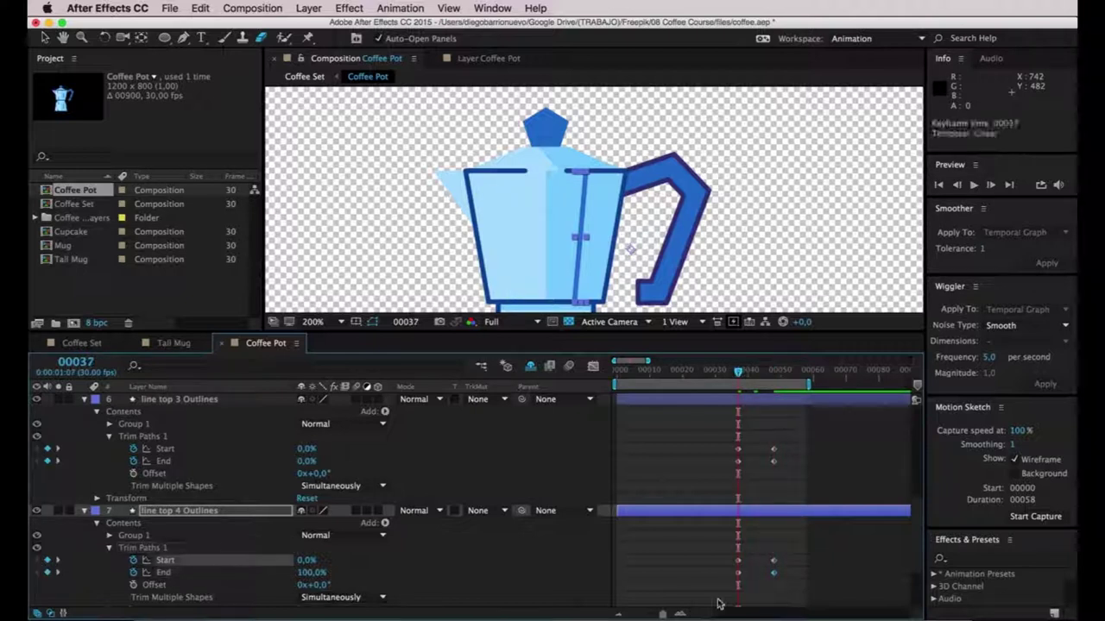
left_click(307, 560)
type("000")
key("Return")
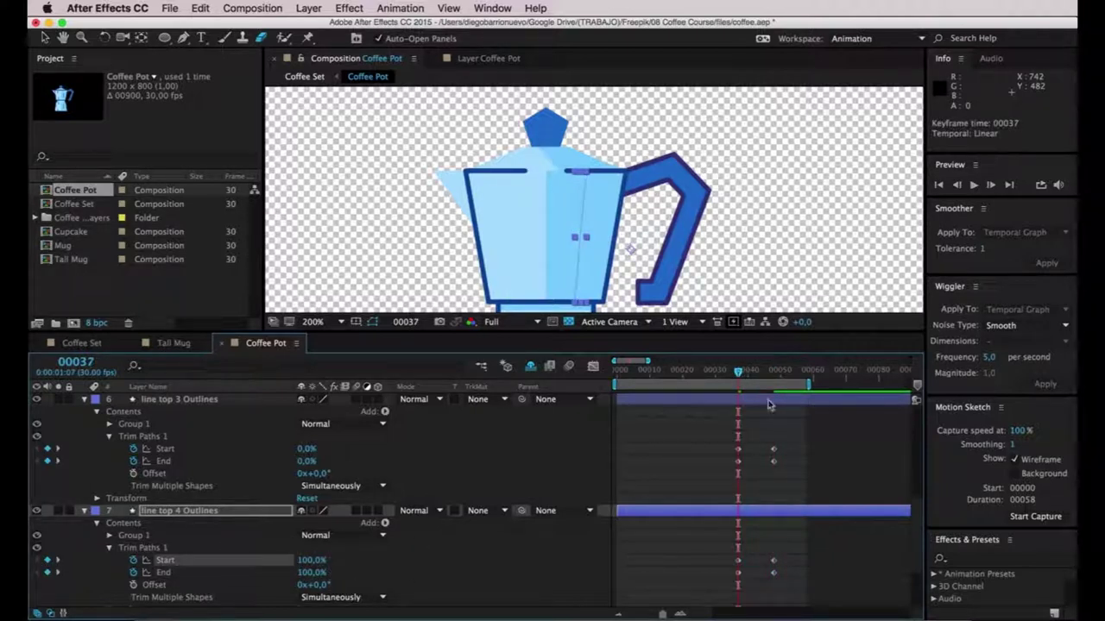
left_click_drag(741, 377, 784, 372)
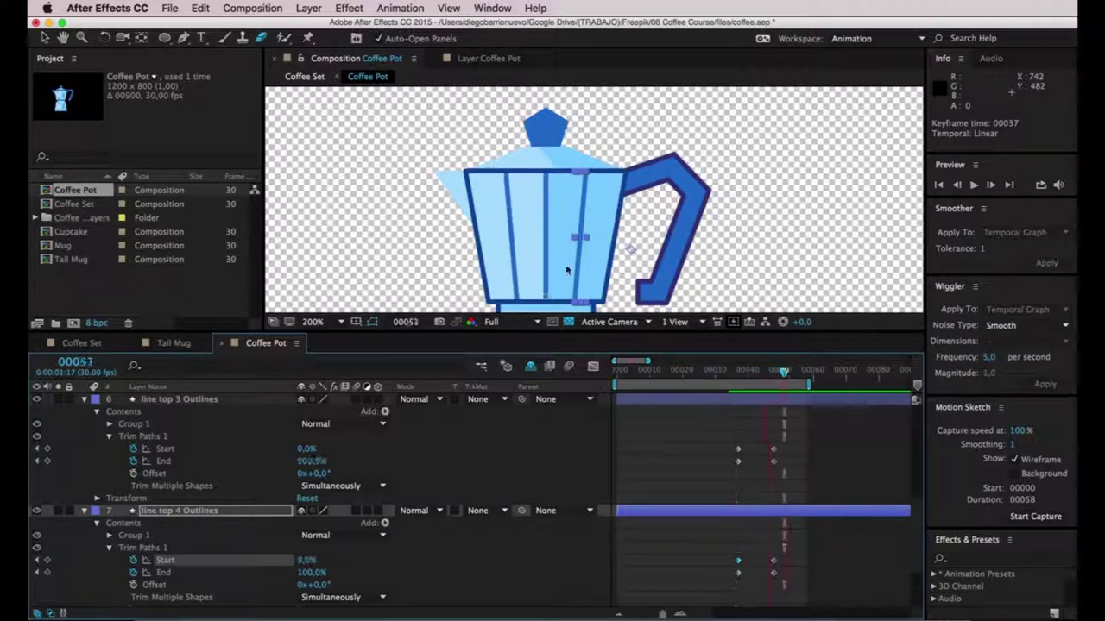
Play the Coffee Pot composition from the first frame to review the vertical line animation on the whole pot.
left_click(362, 209)
scroll(348, 281, "down", 1)
left_click_drag(342, 238, 437, 142)
left_click_drag(782, 372, 593, 384)
key("space")
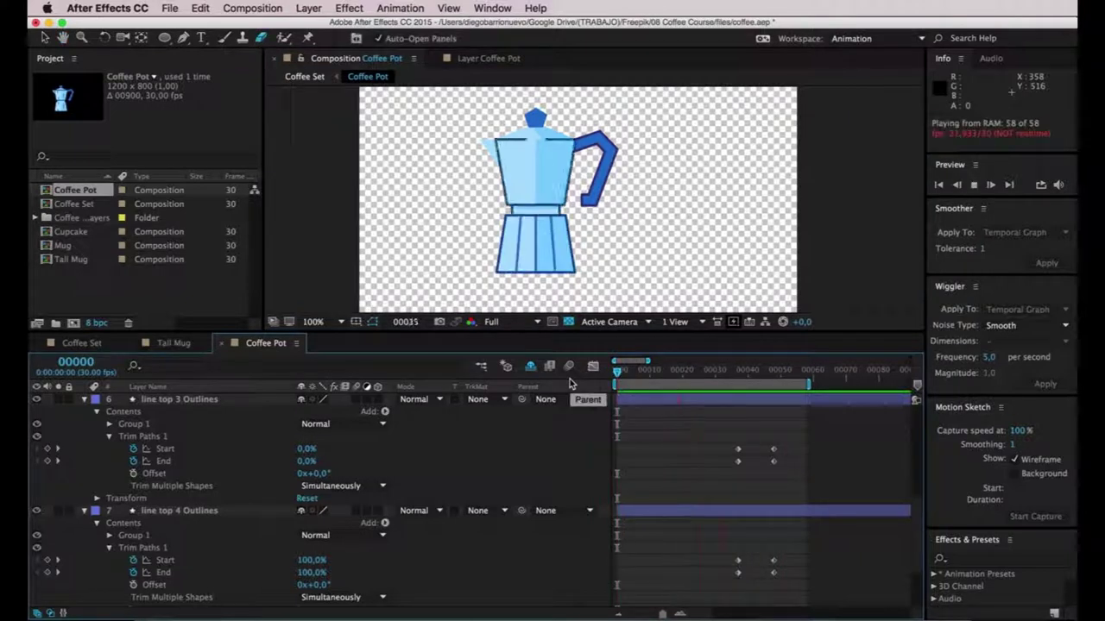
key("space")
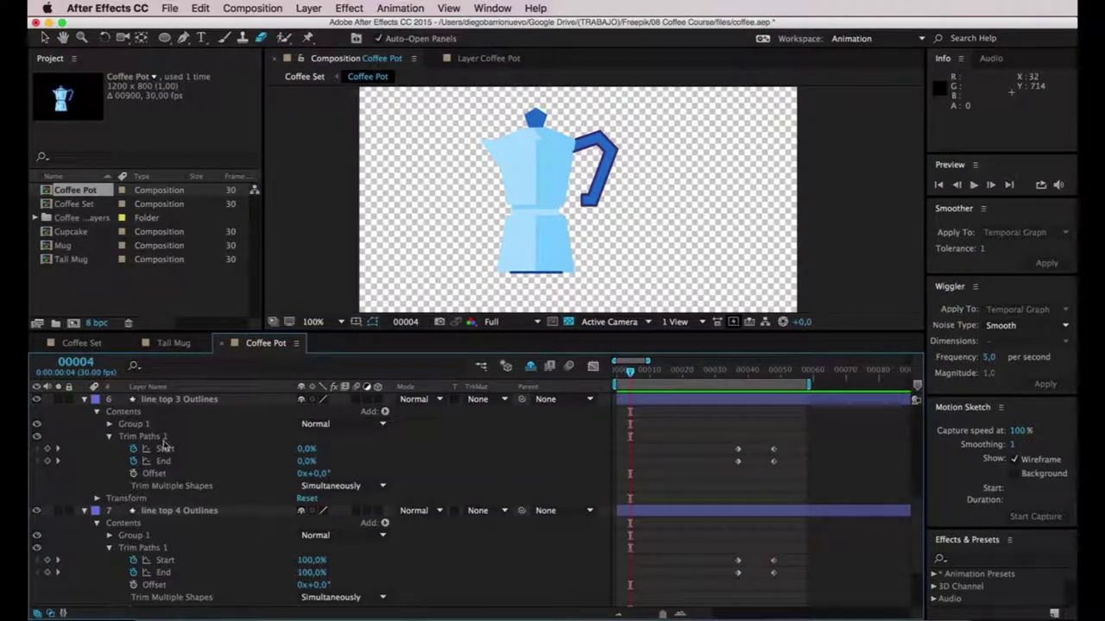
Collapse the expanded line top, line top 2, line top 3 and line top 4 layers.
scroll(98, 439, "up", 1)
left_click(84, 424)
left_click(85, 437)
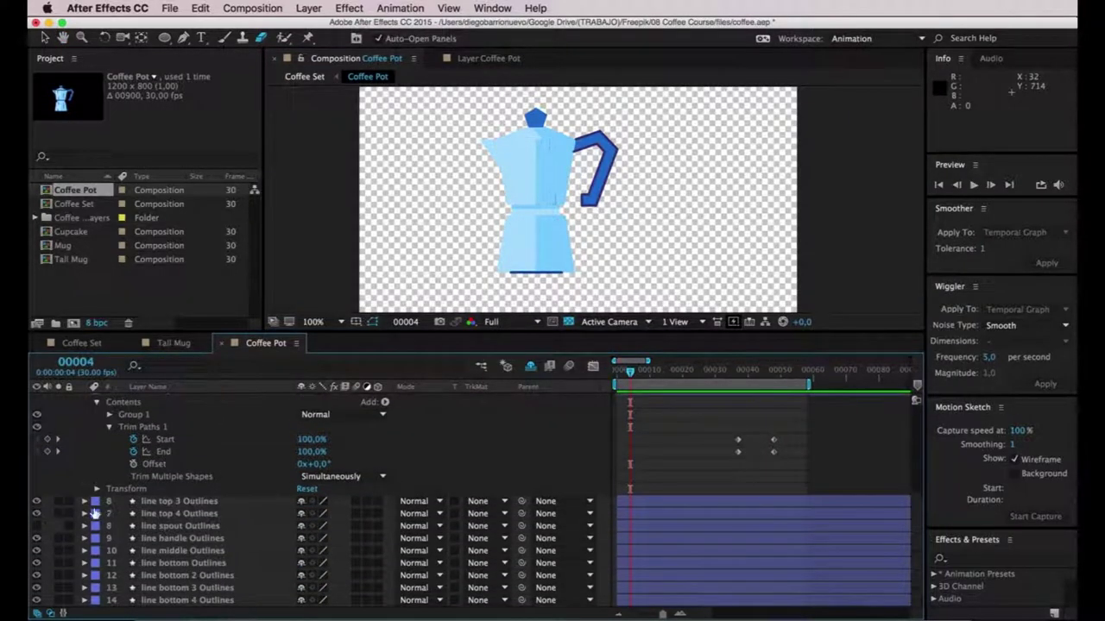
left_click(85, 415)
scroll(89, 472, "up", 3)
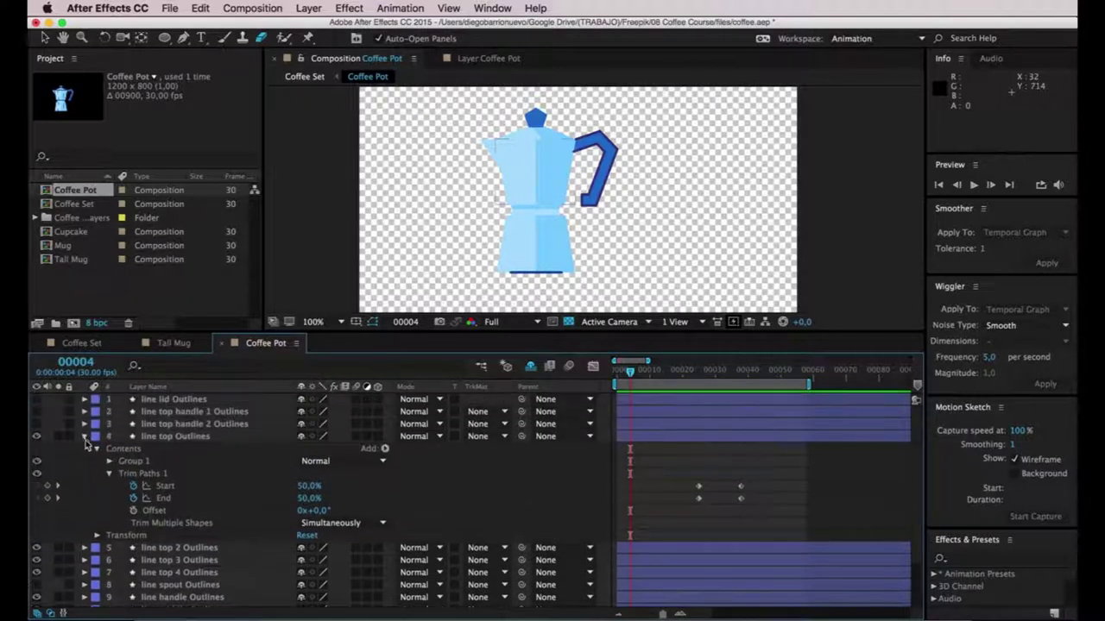
left_click(85, 437)
Show the line spout, line lid and both line top handle layers, and select line spout.
left_click(37, 488)
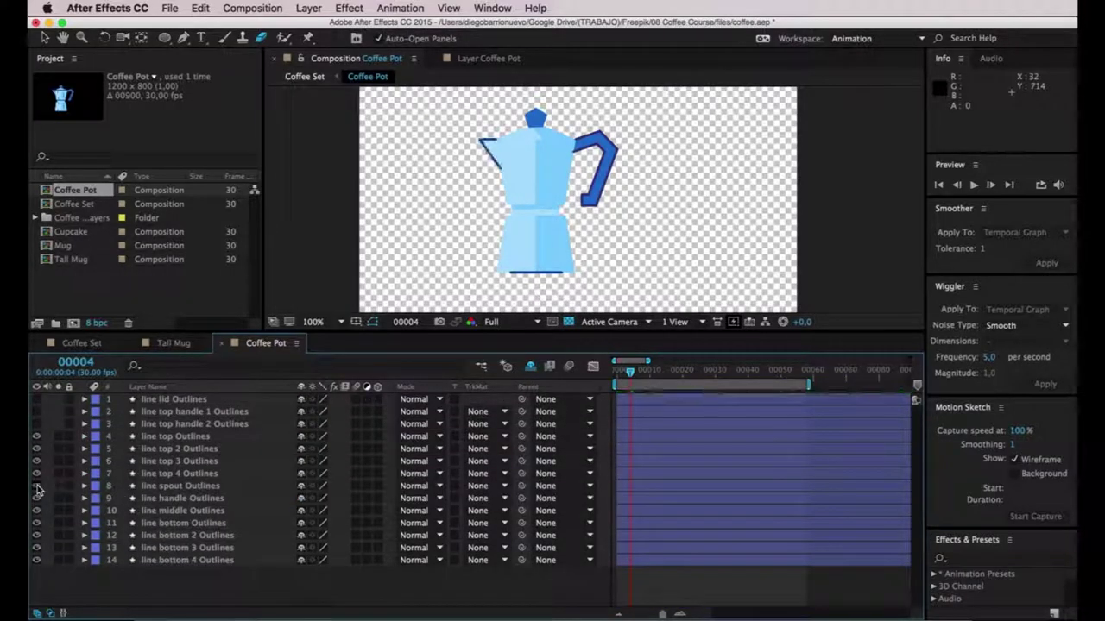
left_click(196, 490)
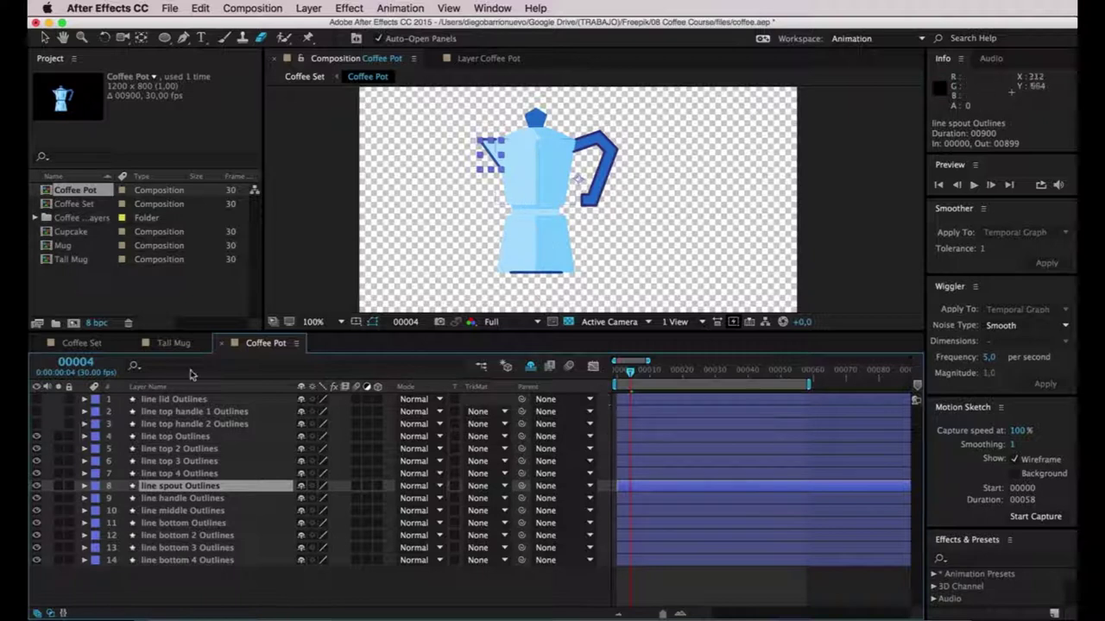
left_click_drag(36, 399, 36, 424)
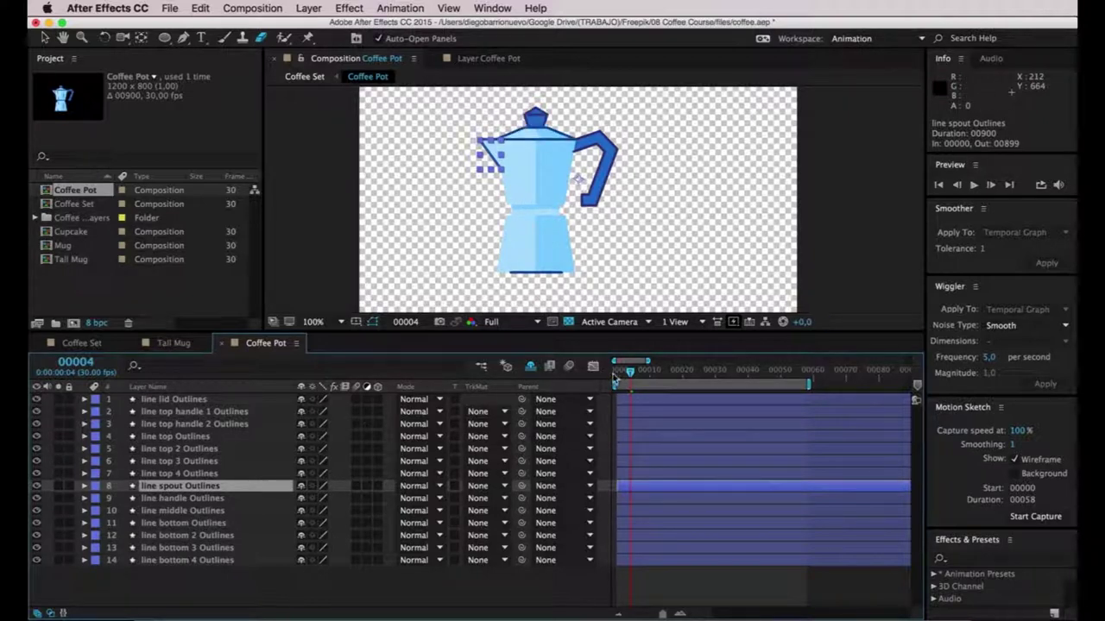
Add Trim Paths to the line spout layer with the playhead at frame 31 and reveal its properties.
scroll(578, 262, "up", 1)
left_click_drag(567, 236, 576, 342)
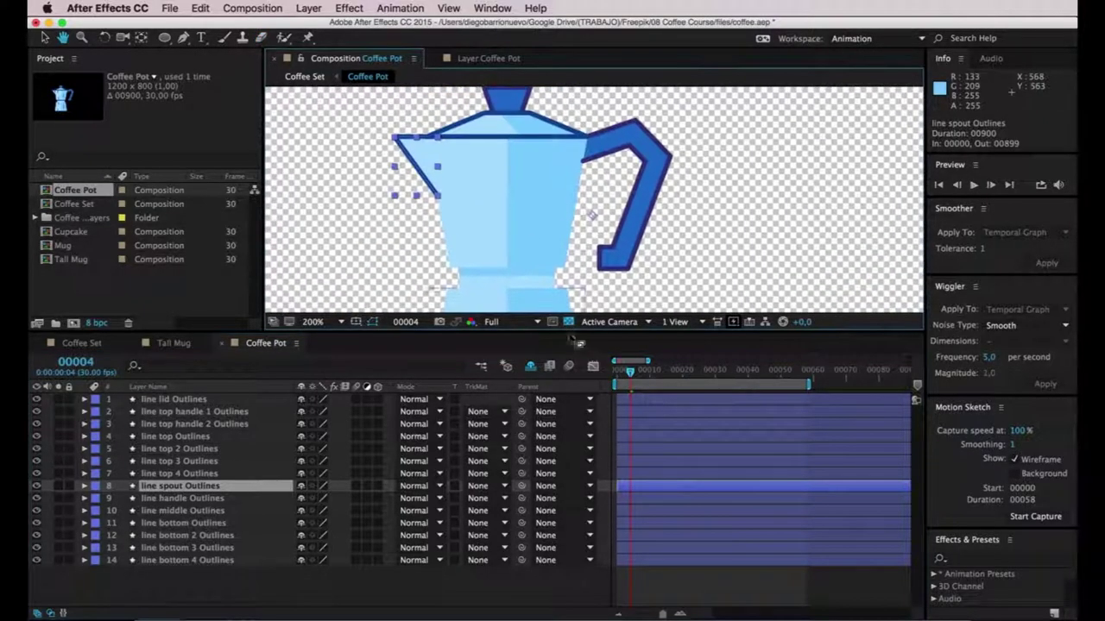
left_click_drag(630, 373, 718, 376)
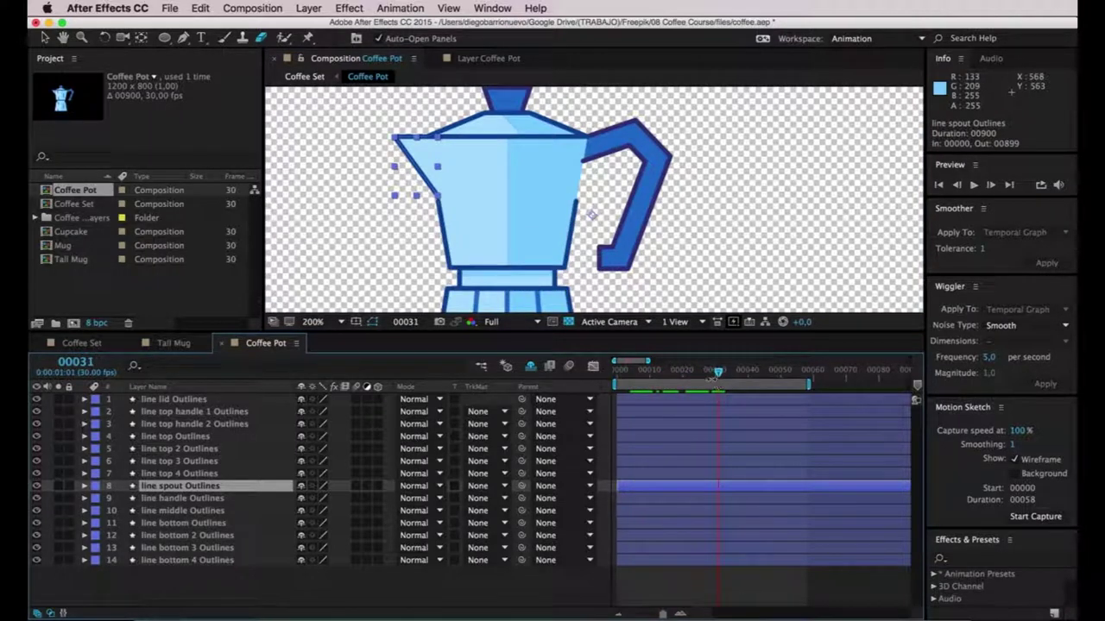
left_click(84, 486)
left_click(371, 500)
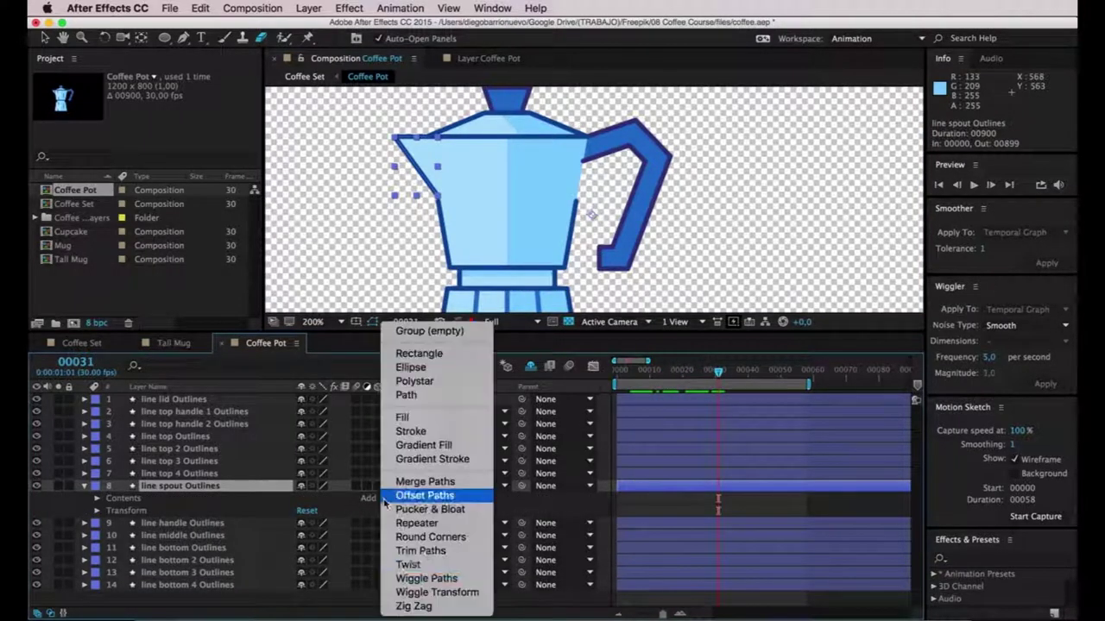
left_click(409, 552)
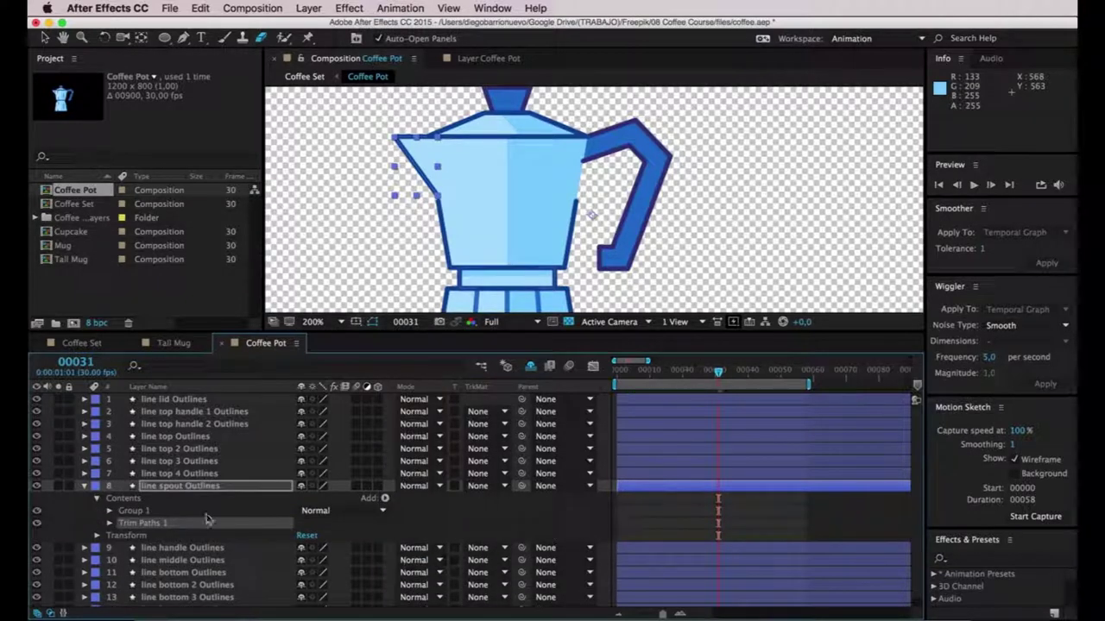
left_click(110, 523)
Keyframe the line spout Start and End at frame 31 and about frame 40, then return to frame 31.
left_click(136, 536)
left_click(134, 548)
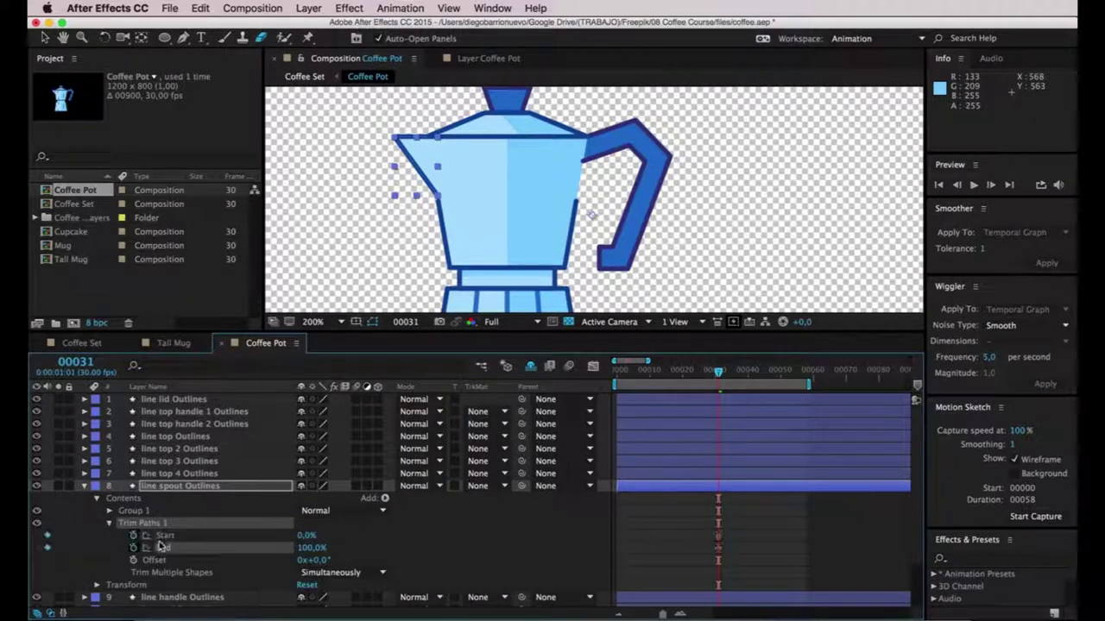
left_click_drag(721, 375, 748, 373)
left_click(48, 536)
left_click(47, 548)
left_click(37, 548)
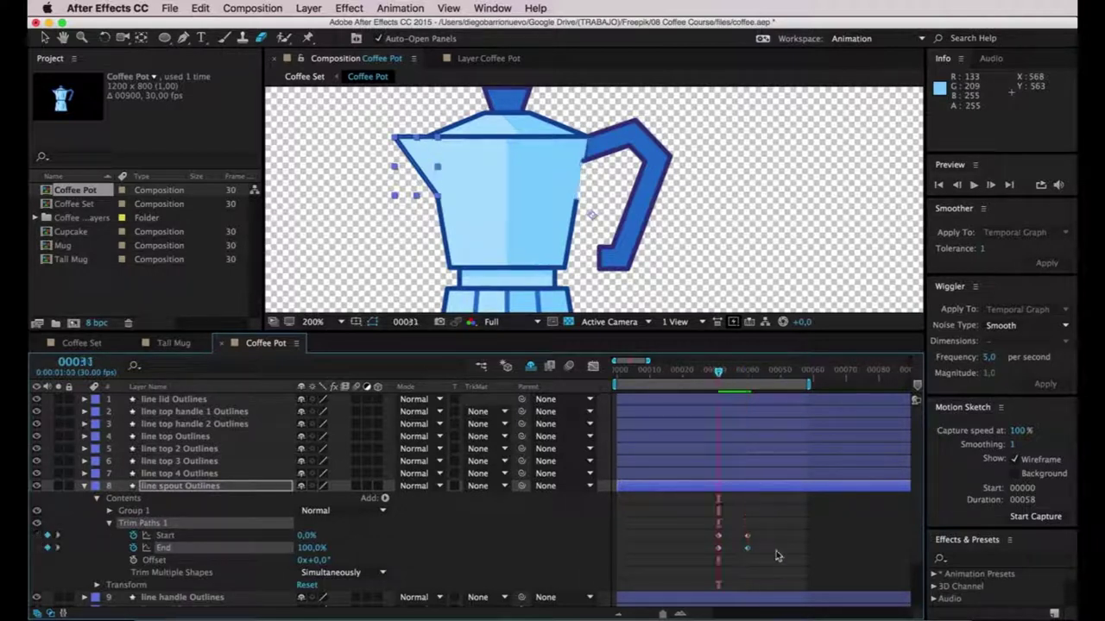
Try an End value of 0% for line spout at frame 31 and scrub to check the drawing direction.
left_click(718, 539)
left_click(311, 548)
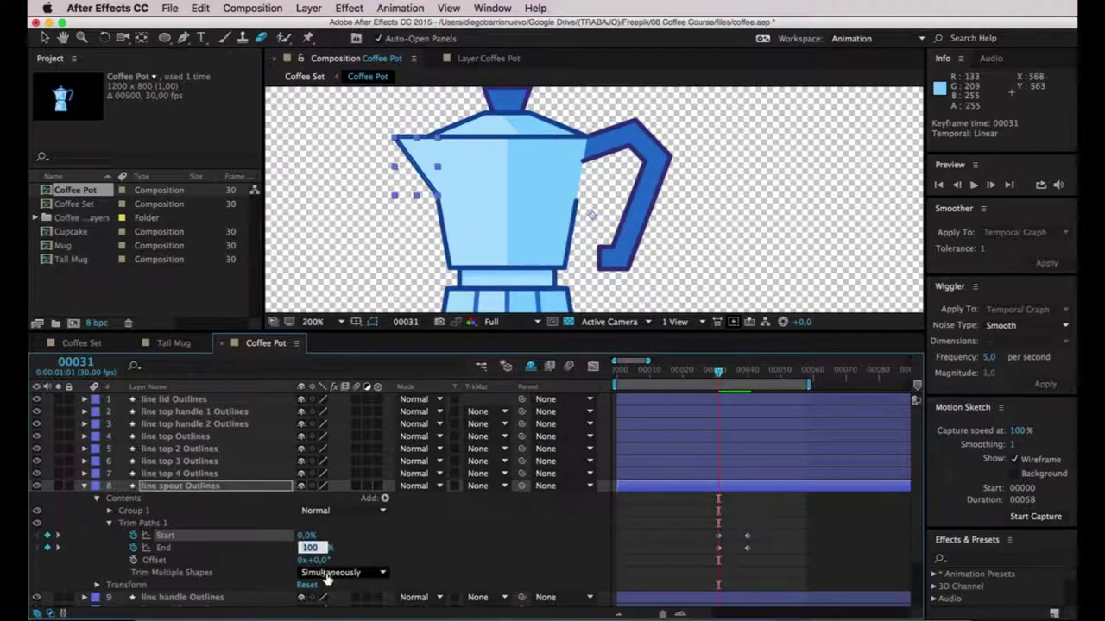
type("0")
key("Return")
left_click_drag(718, 377, 734, 380)
left_click(34, 542)
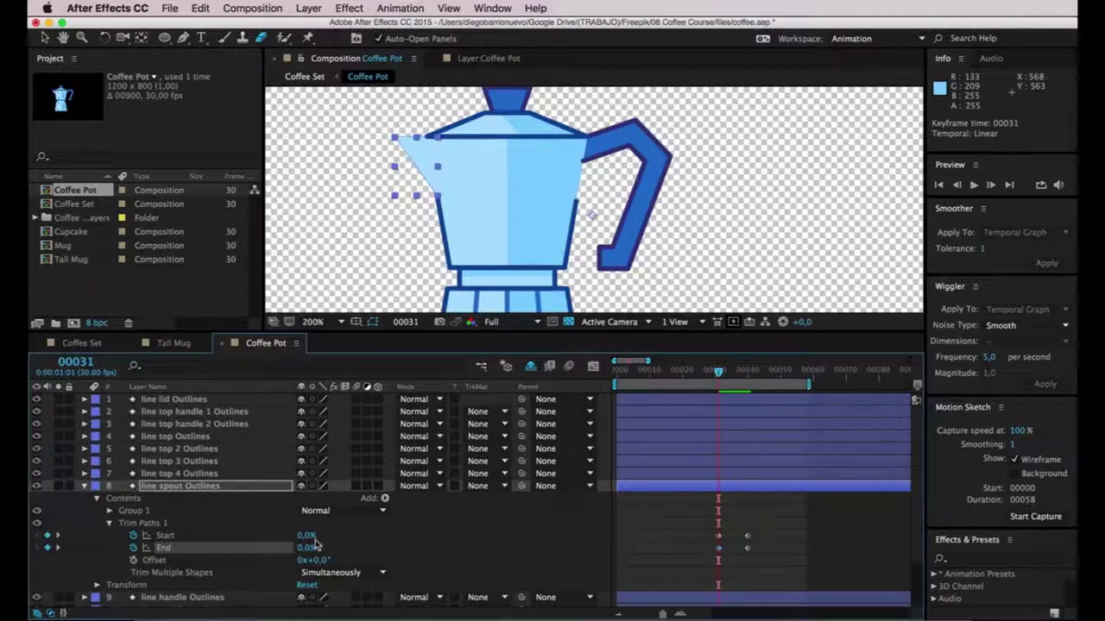
Set the line spout Start and End to 100% at frame 31 and scrub forward to check the line's growth.
left_click(304, 538)
left_click(718, 548)
left_click(306, 536)
type("100")
key("Return")
left_click(307, 548)
type("100")
key("Return")
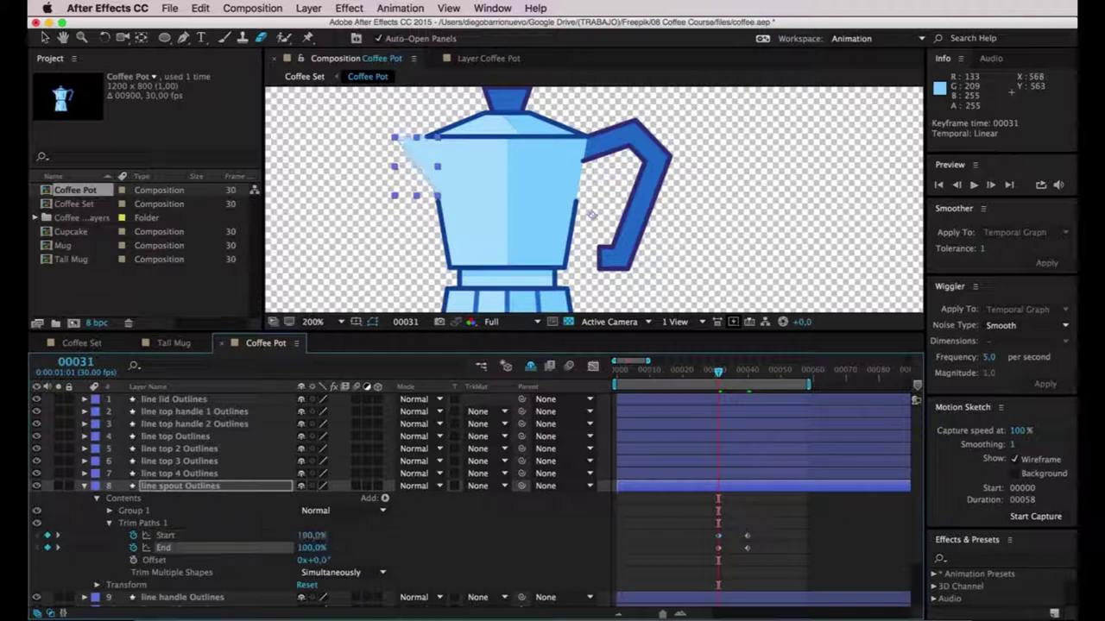
mouse_move(721, 376)
left_mouse_down()
mouse_move(755, 377)
mouse_move(710, 376)
mouse_move(731, 376)
left_mouse_up()
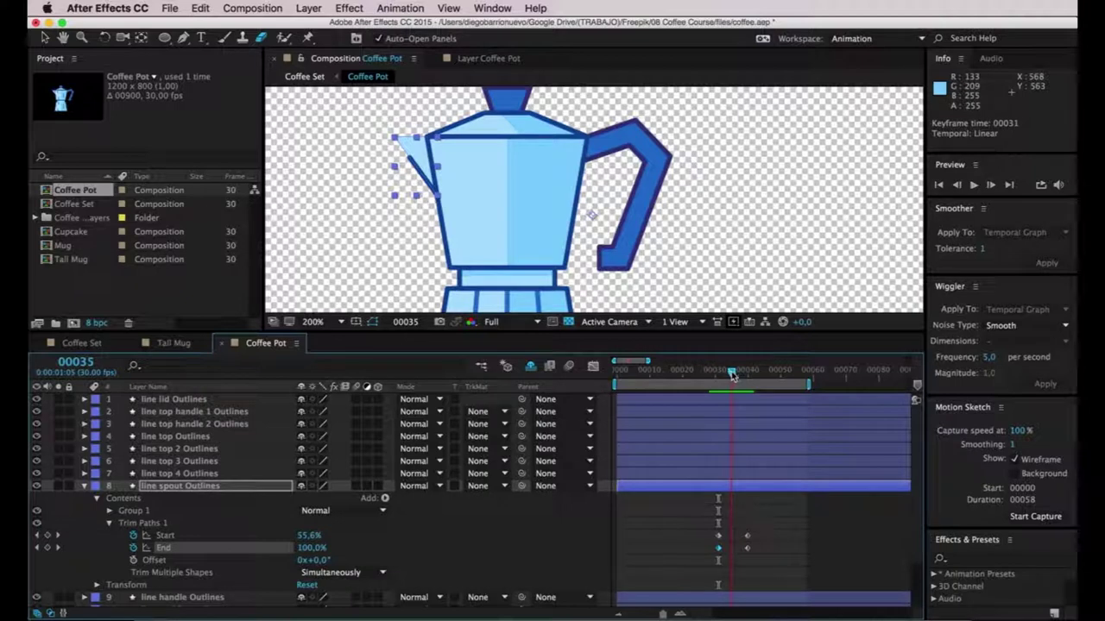
Move the line spout's ending Start and End keyframes to frame 36 and play back the new timing.
left_click(747, 536)
left_click(747, 548, "shift")
left_click_drag(748, 537, 736, 538)
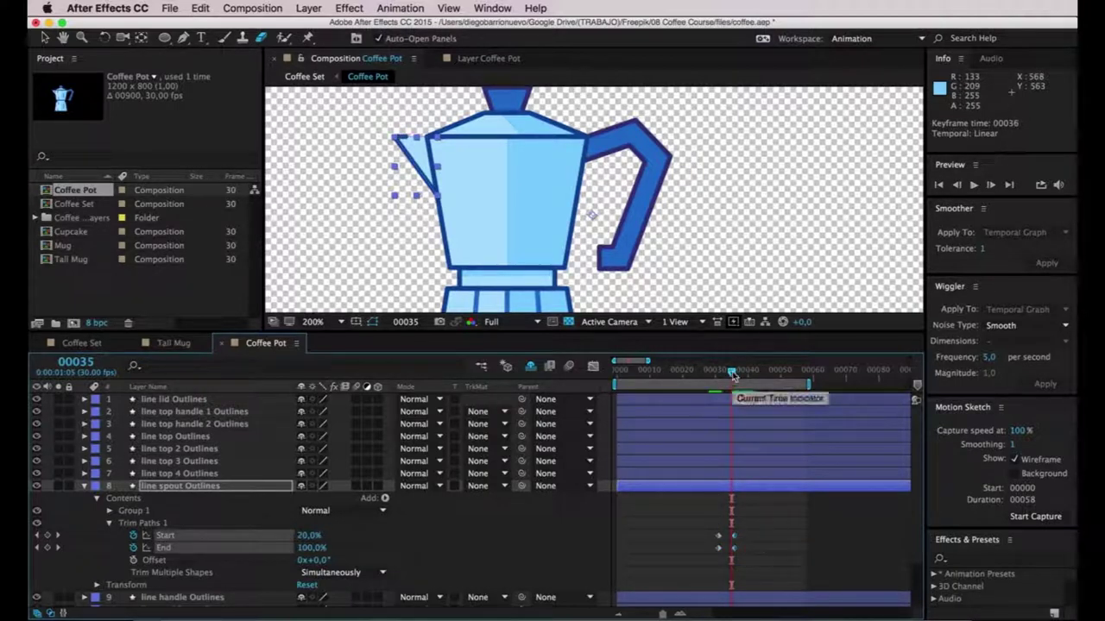
left_click_drag(731, 375, 710, 376)
left_click(749, 230)
key("space")
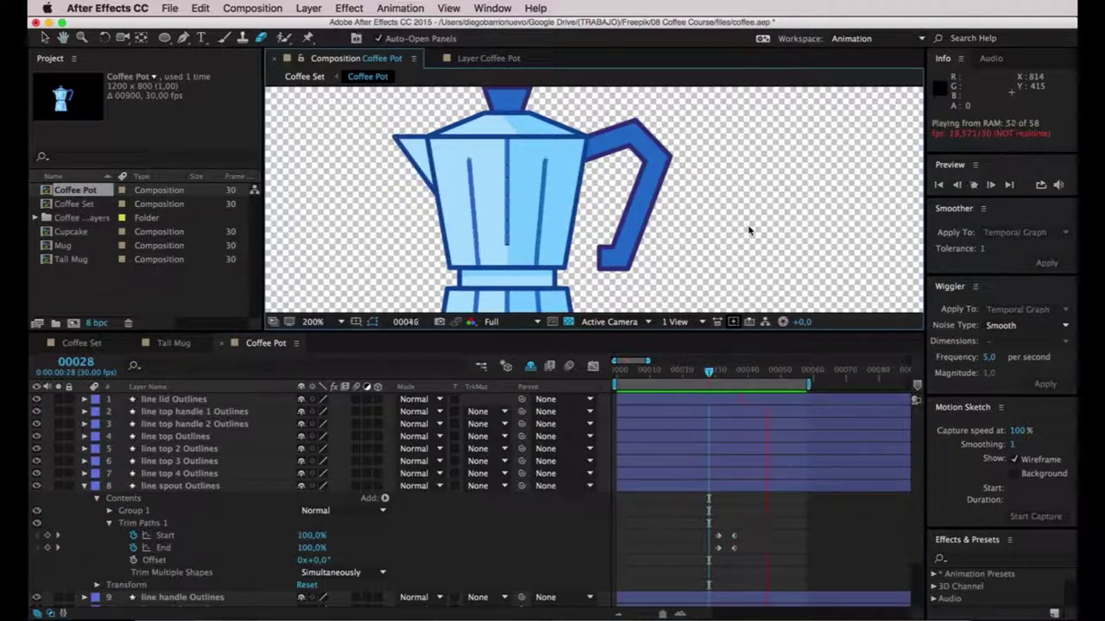
key("space")
Collapse the line spout layer and toggle the visibility of the upper layers to identify the lid's outline.
scroll(727, 233, "down", 1)
left_click_drag(722, 219, 713, 213)
scroll(604, 160, "up", 1)
scroll(584, 158, "up", 2)
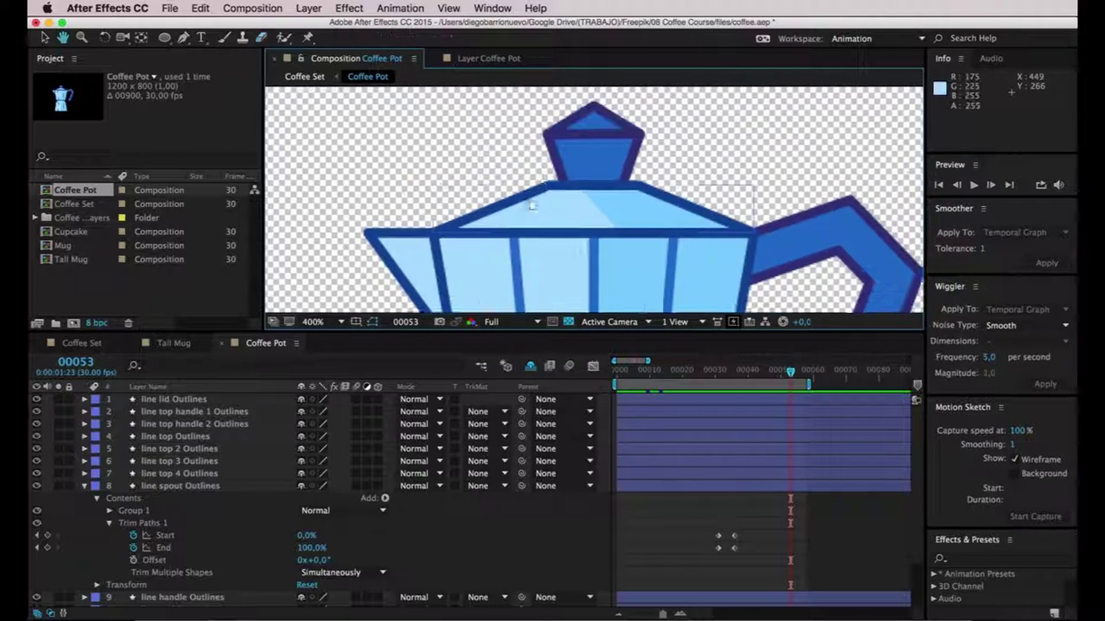
left_click(85, 487)
left_click(195, 424)
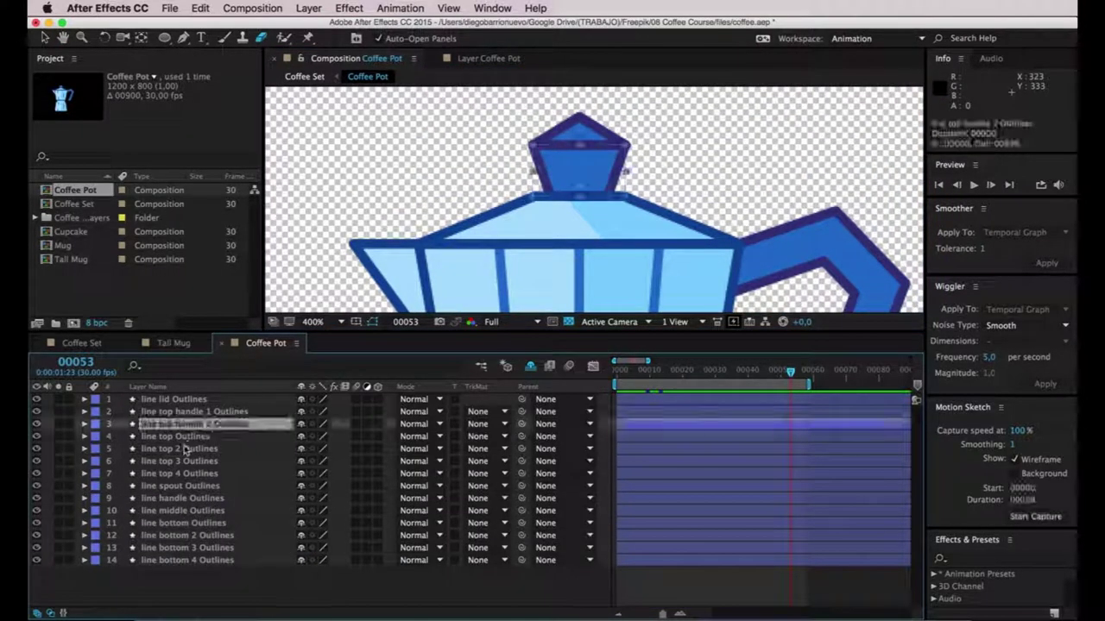
left_click(185, 437)
left_click(36, 437)
left_click(46, 425)
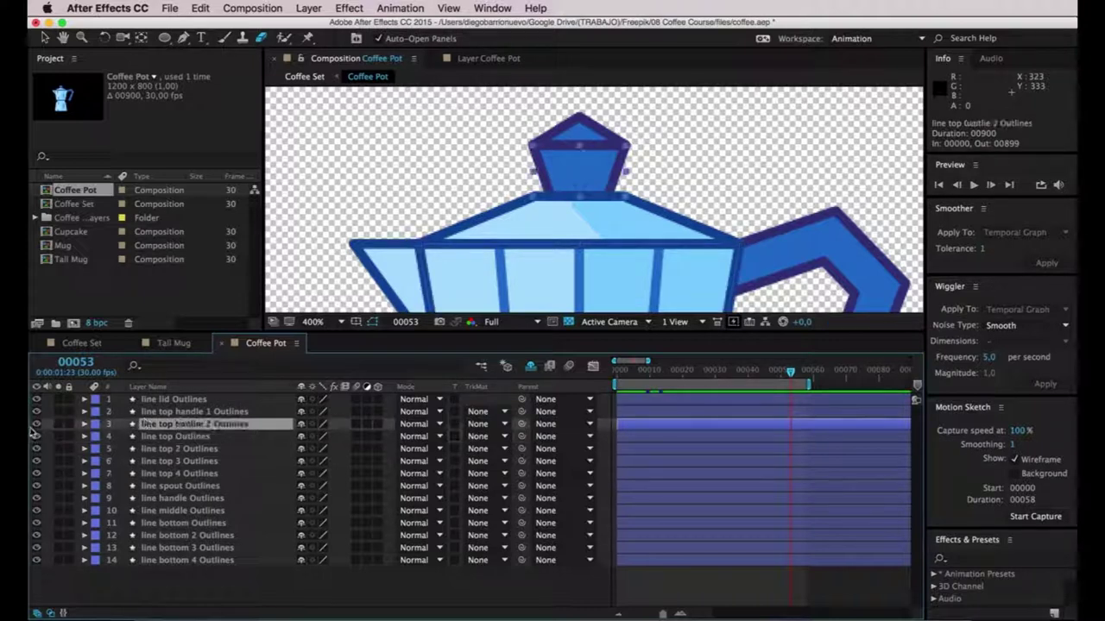
left_click(37, 424)
left_click(37, 424)
left_click(36, 399)
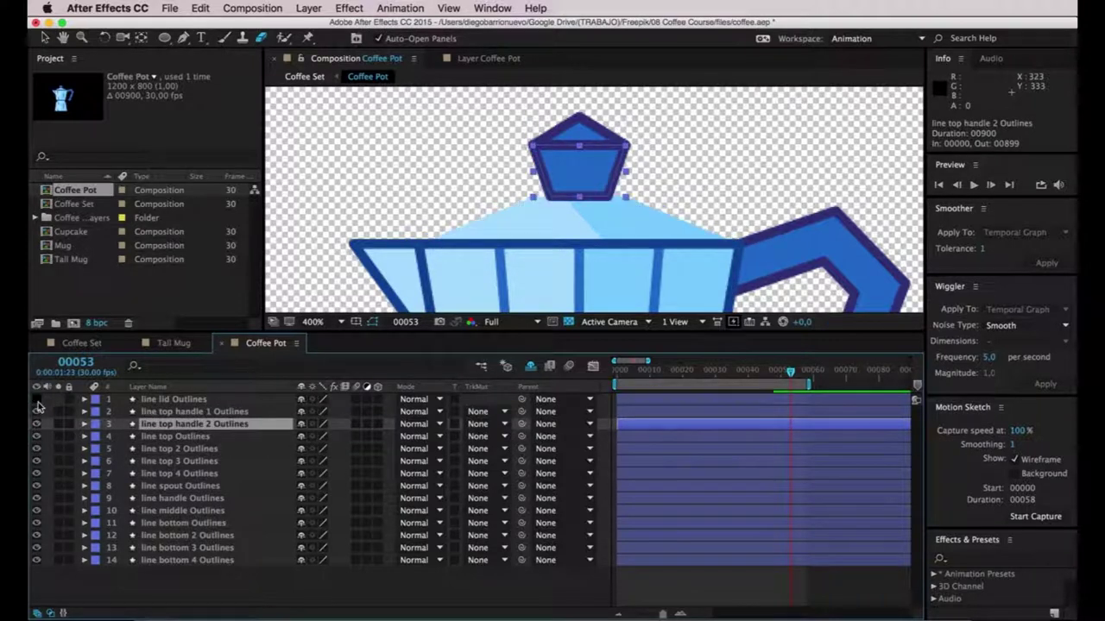
left_click(36, 400)
Add Trim Paths to the line lid layer.
left_click(163, 399)
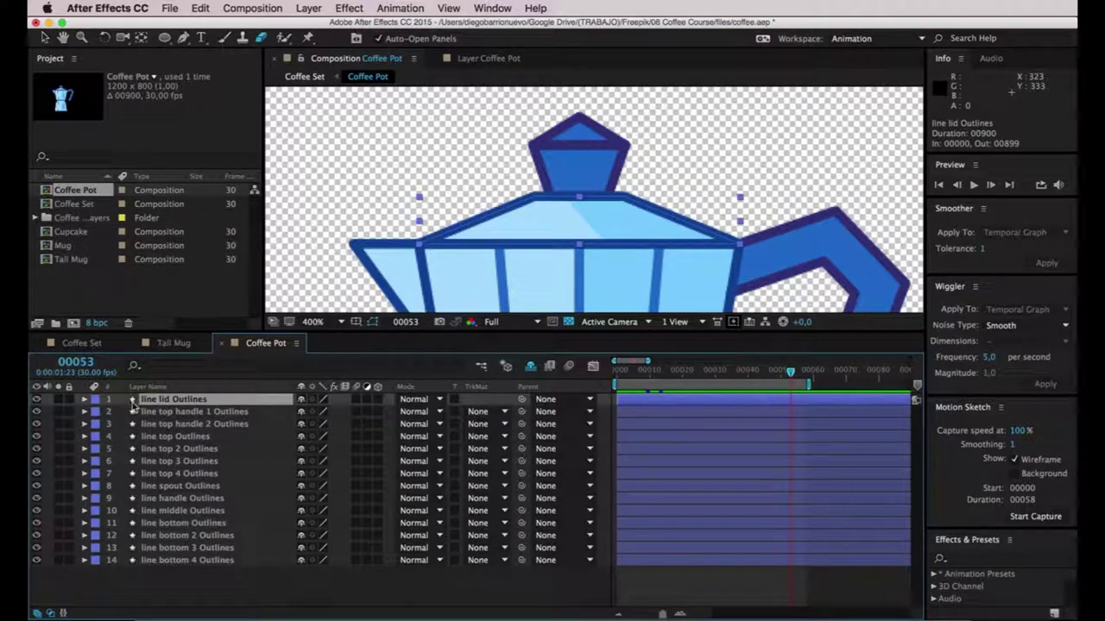
left_click(84, 400)
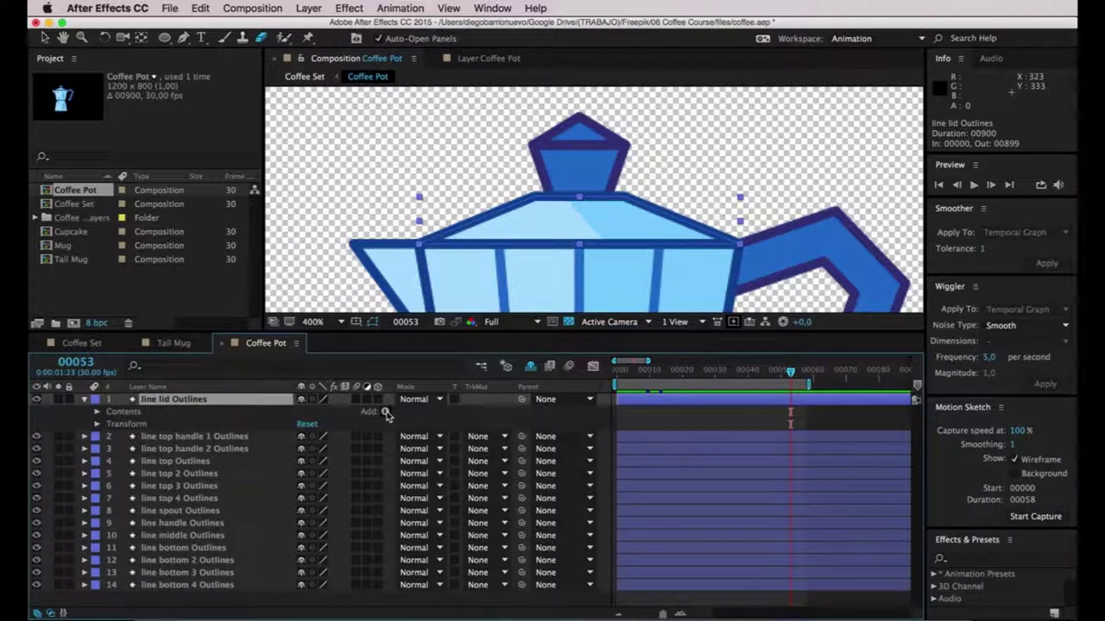
left_click(386, 413)
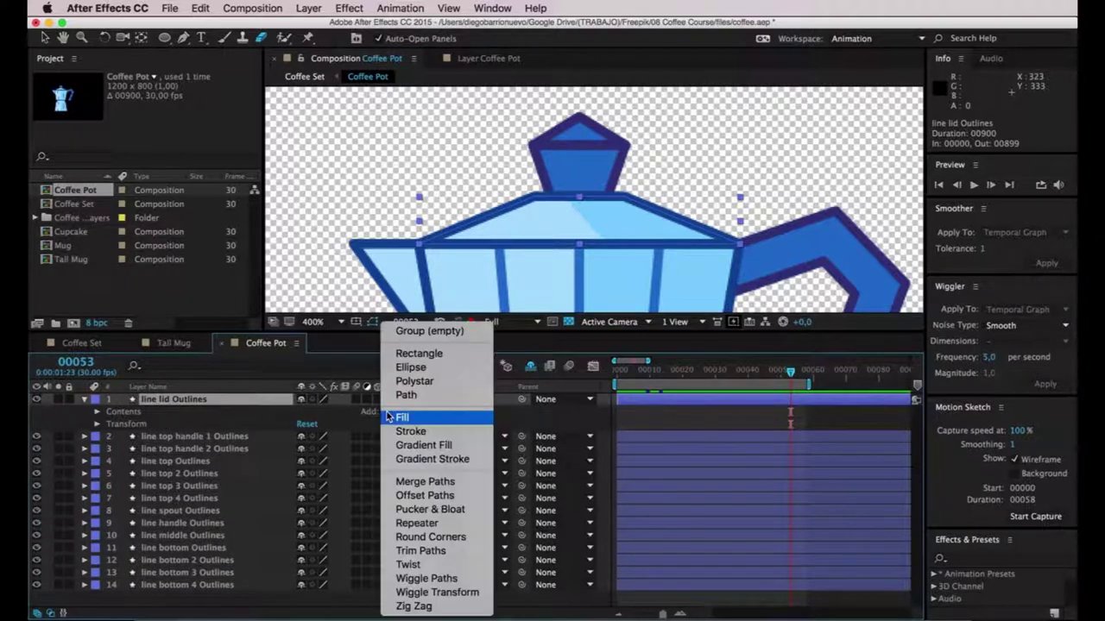
left_click(425, 548)
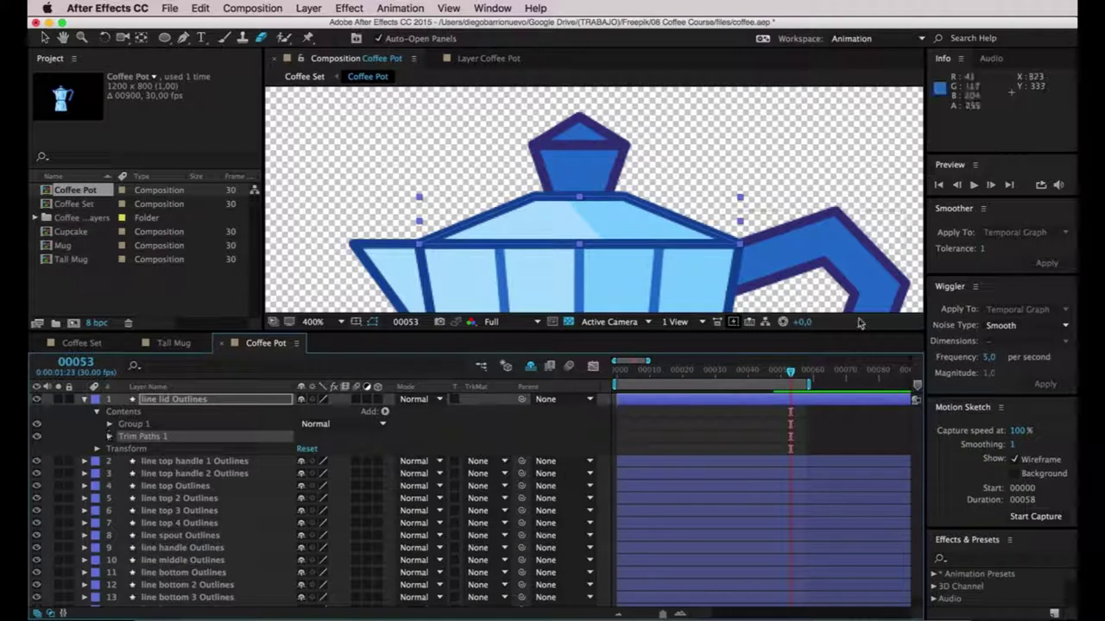
Keyframe the line lid's Trim Paths Start and End at frames 34 and 50 with their current values.
left_click_drag(791, 373, 729, 377)
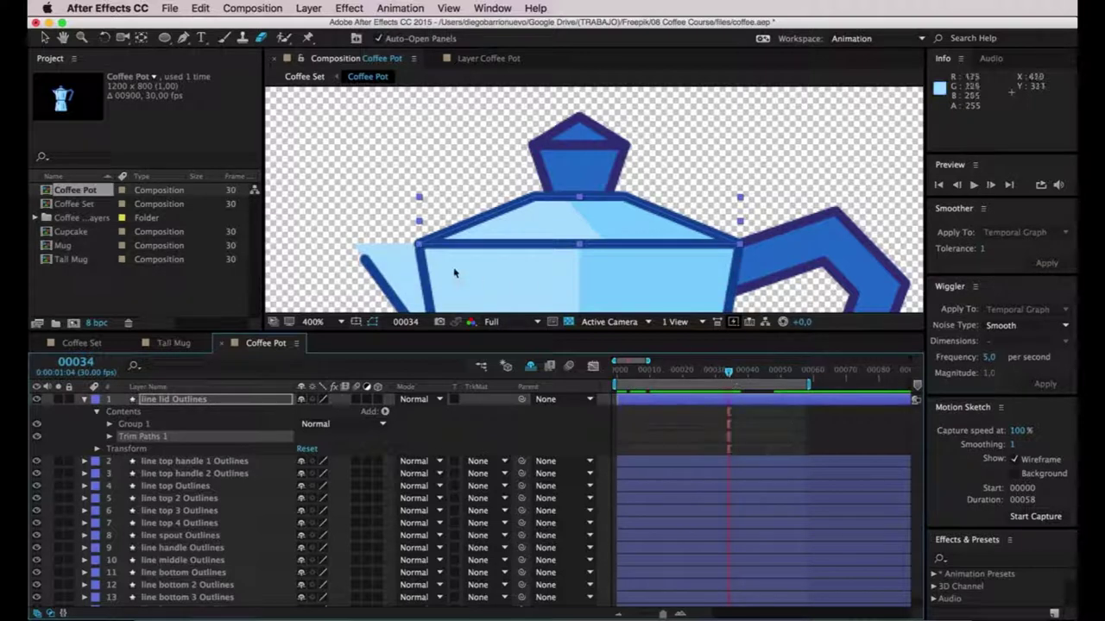
left_click(108, 436)
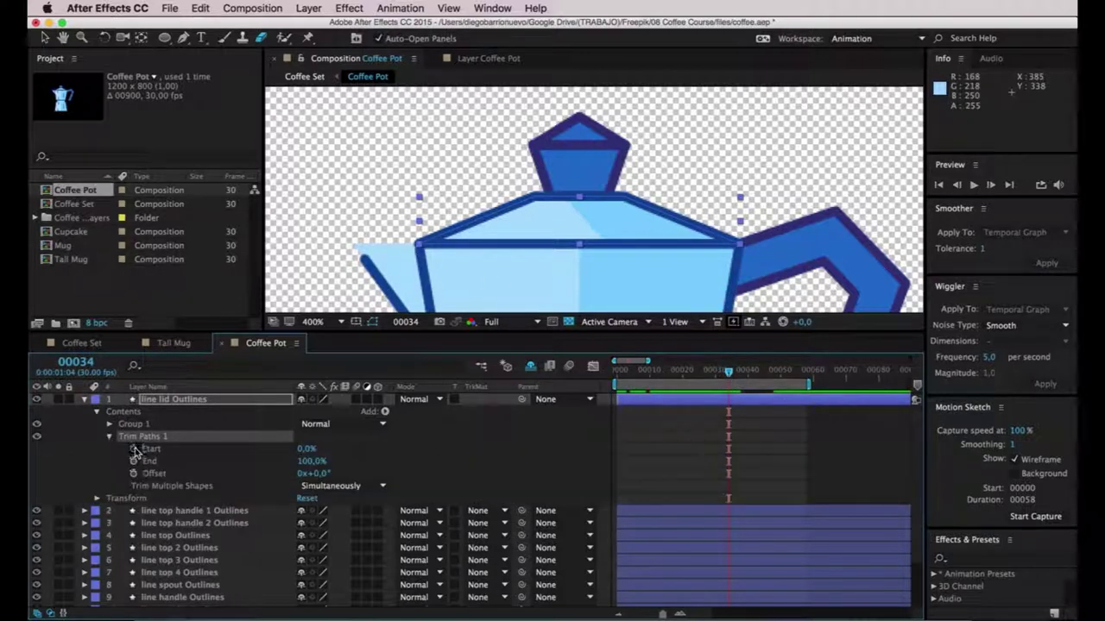
mouse_move(738, 374)
left_mouse_down()
mouse_move(759, 382)
mouse_move(728, 382)
mouse_move(780, 378)
left_mouse_up()
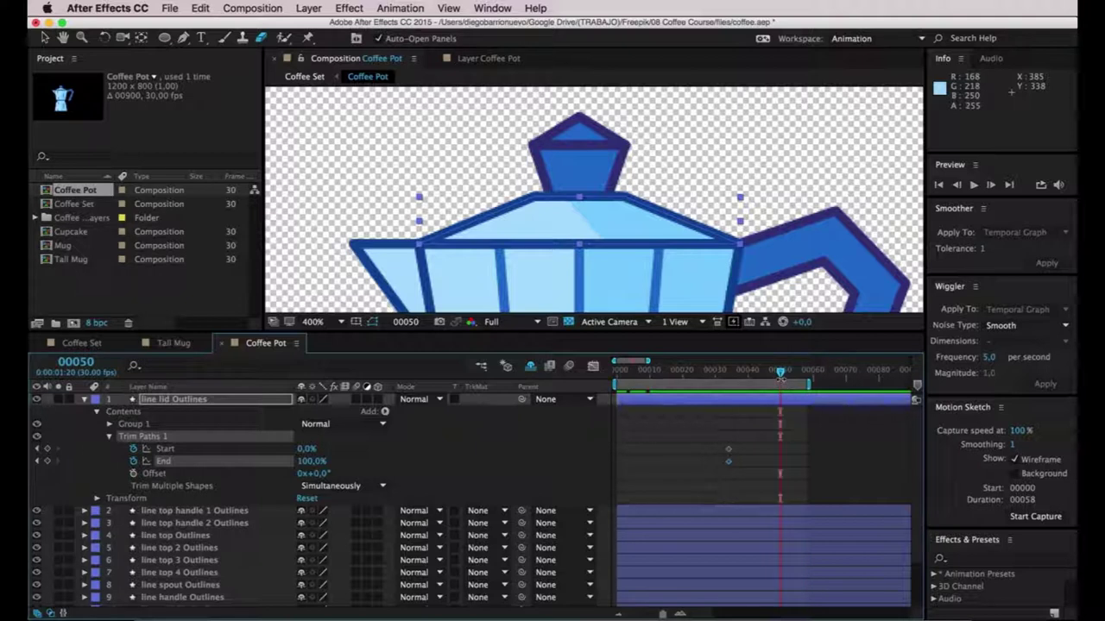
left_click(47, 449)
left_click(48, 461)
Set the line lid's Trim Paths Start and End to 50% at frame 34.
left_click(36, 449)
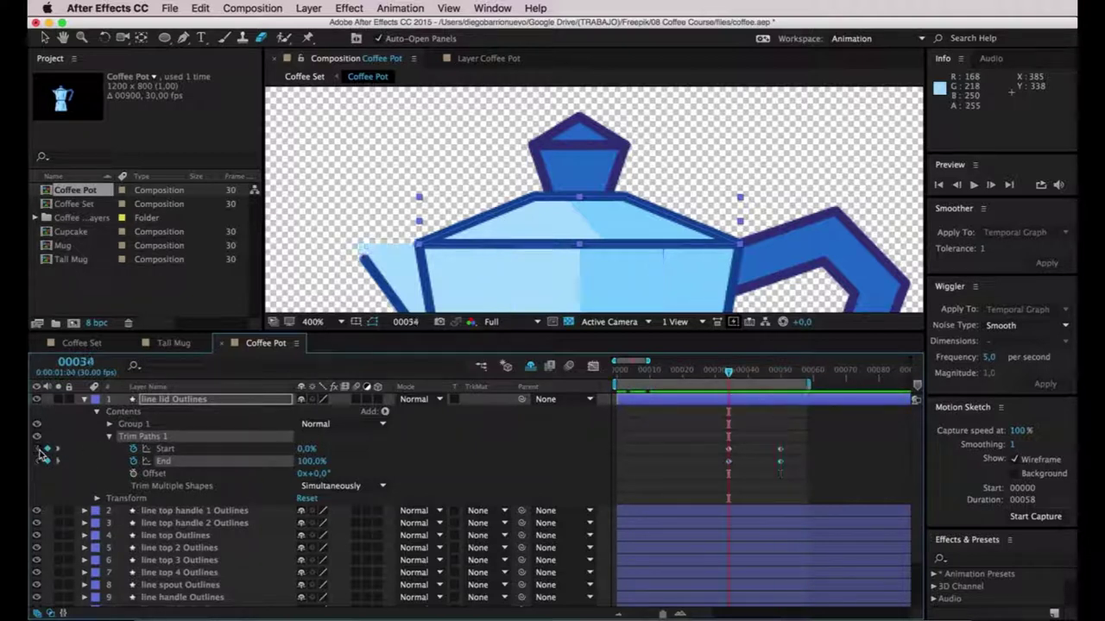
left_click(729, 448)
left_click(309, 449)
type("50")
key("Return")
left_click(310, 463)
type("50")
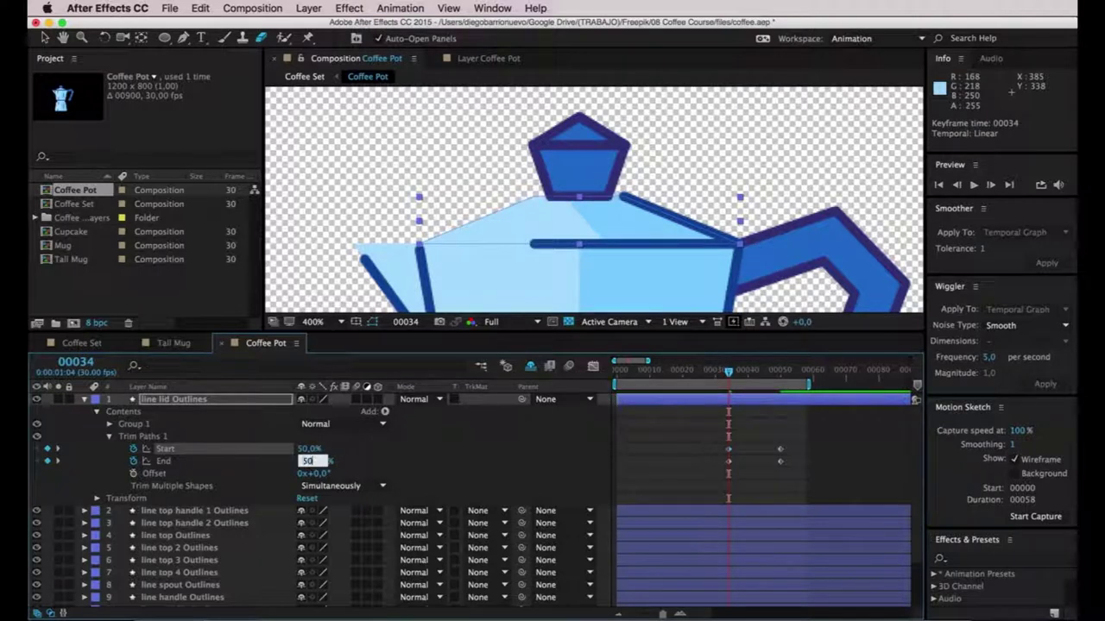
key("Return")
Set the line lid's Trim Paths Offset to 26° while checking the drawing at frame 35.
mouse_move(728, 372)
left_mouse_down()
mouse_move(785, 369)
mouse_move(713, 373)
mouse_move(731, 373)
left_mouse_up()
left_click_drag(305, 461, 336, 473)
key("super+z")
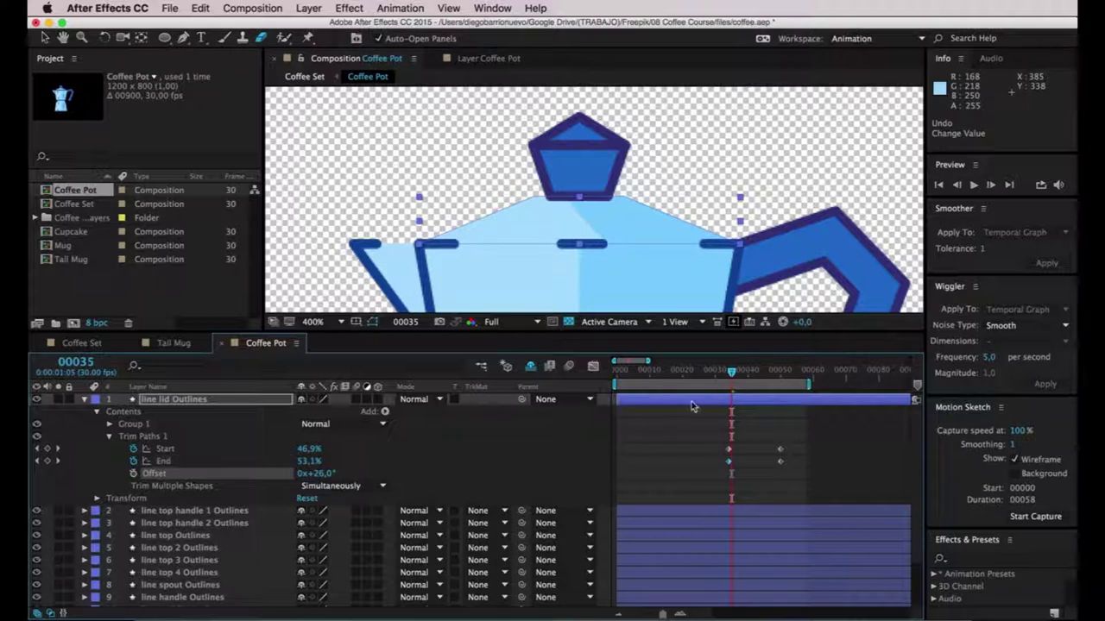
Move the line lid's starting Start and End keyframes to frame 28.
mouse_move(718, 444)
left_mouse_down()
mouse_move(731, 463)
mouse_move(706, 451)
mouse_move(718, 447)
left_mouse_up()
left_click_drag(687, 372, 721, 384)
left_click_drag(719, 451, 707, 453)
Play back the lid outline's growth from frame 20 and from the beginning with the whole pot body in view.
left_click(682, 377)
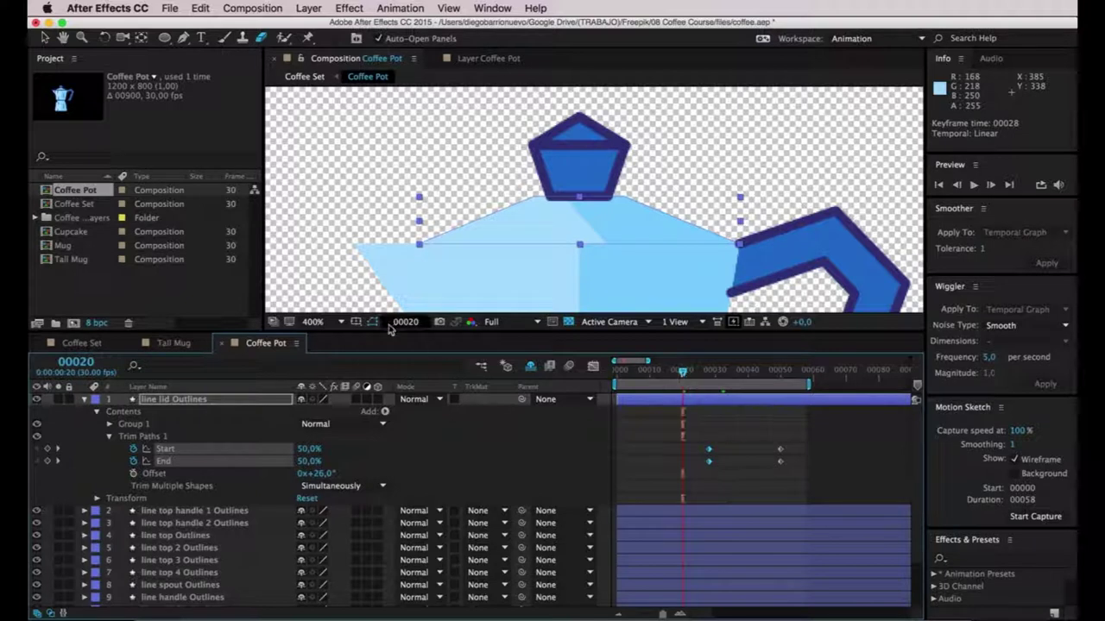
left_click(320, 197)
scroll(320, 198, "down", 1)
key("h")
left_click_drag(325, 234, 388, 174)
key("space")
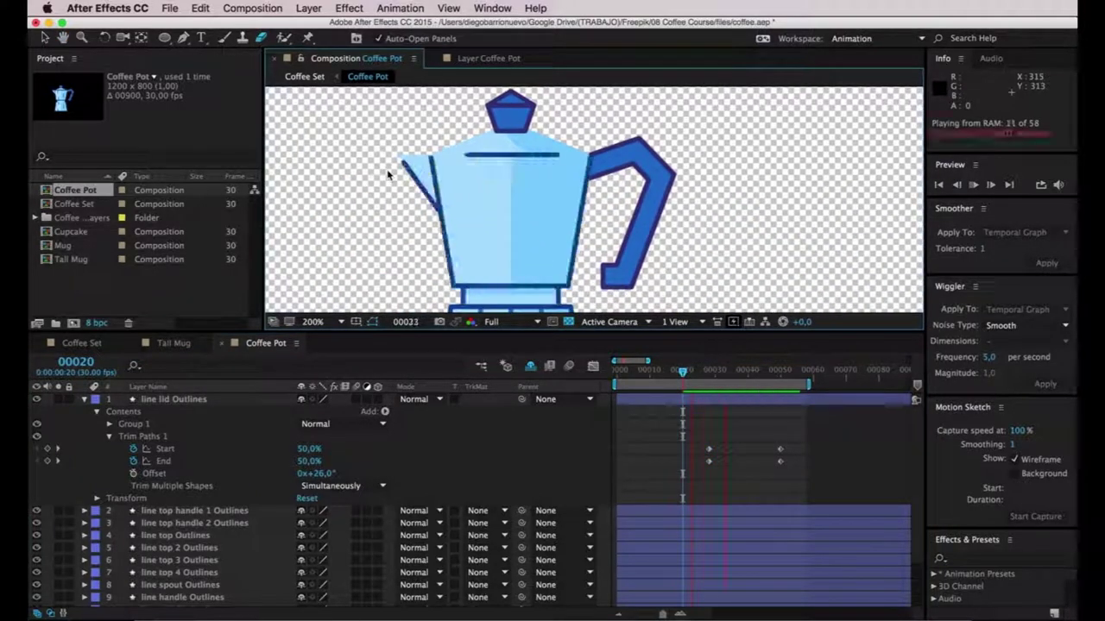
key("Home")
key("space")
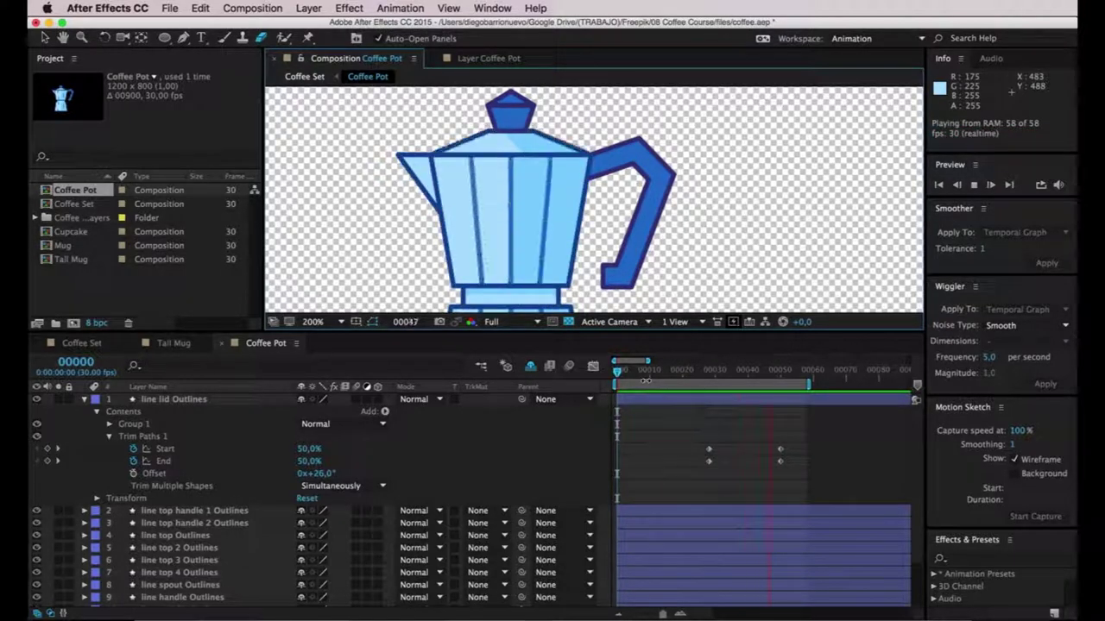
key("space")
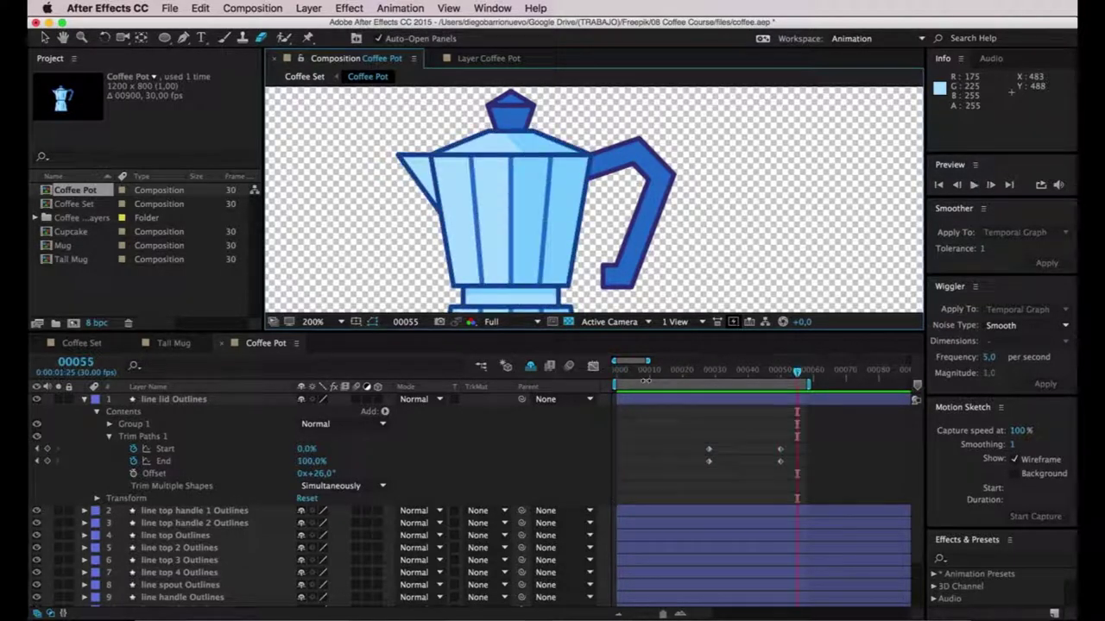
Collapse the line lid layer and toggle the upper layers' visibility to identify the top handle and handle outlines.
left_click(85, 399)
left_click_drag(169, 412, 168, 423)
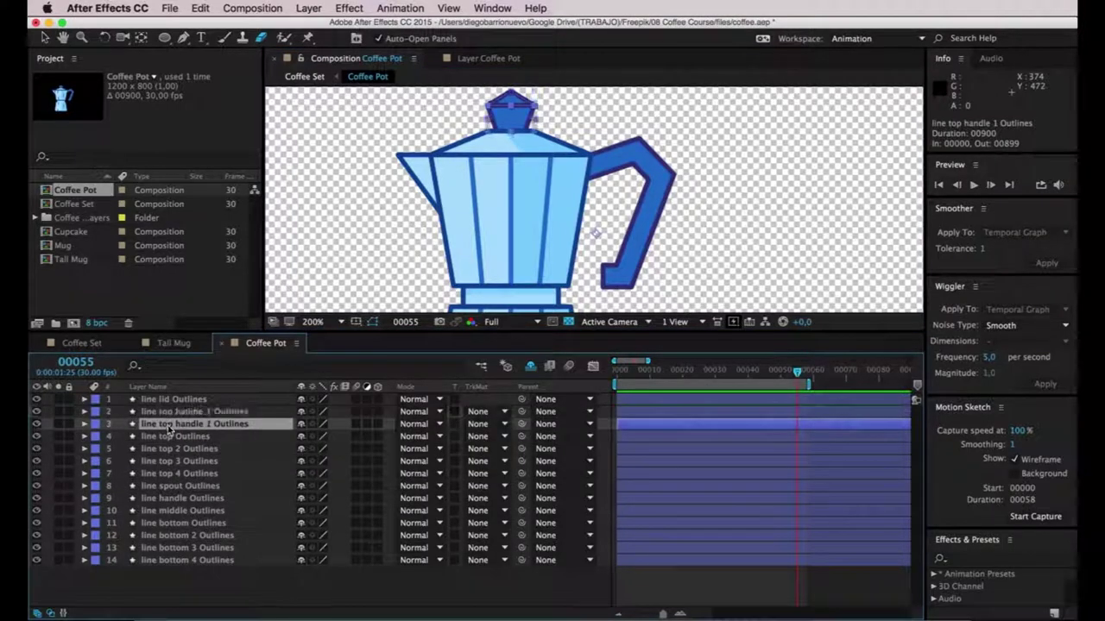
left_click(218, 499)
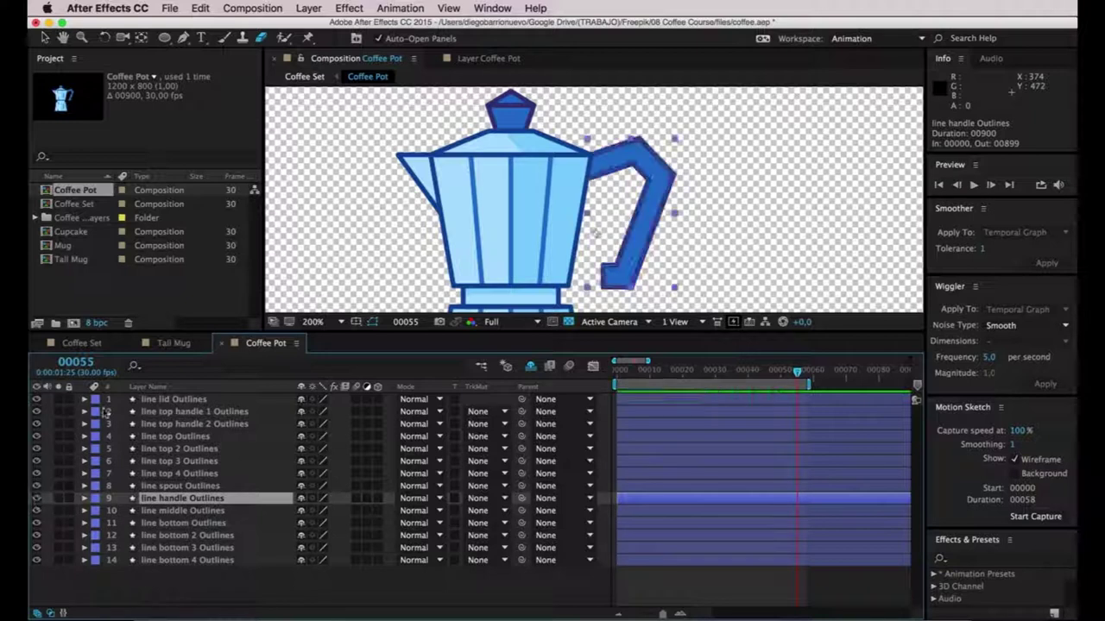
left_click(36, 400)
left_click(36, 400)
left_click(37, 412)
left_click(37, 424)
left_click(37, 412)
left_click(36, 423)
Add Trim Paths to the line handle layer and keyframe its Start and End at frames 33 and 50.
left_click(84, 499)
left_click_drag(798, 377, 724, 369)
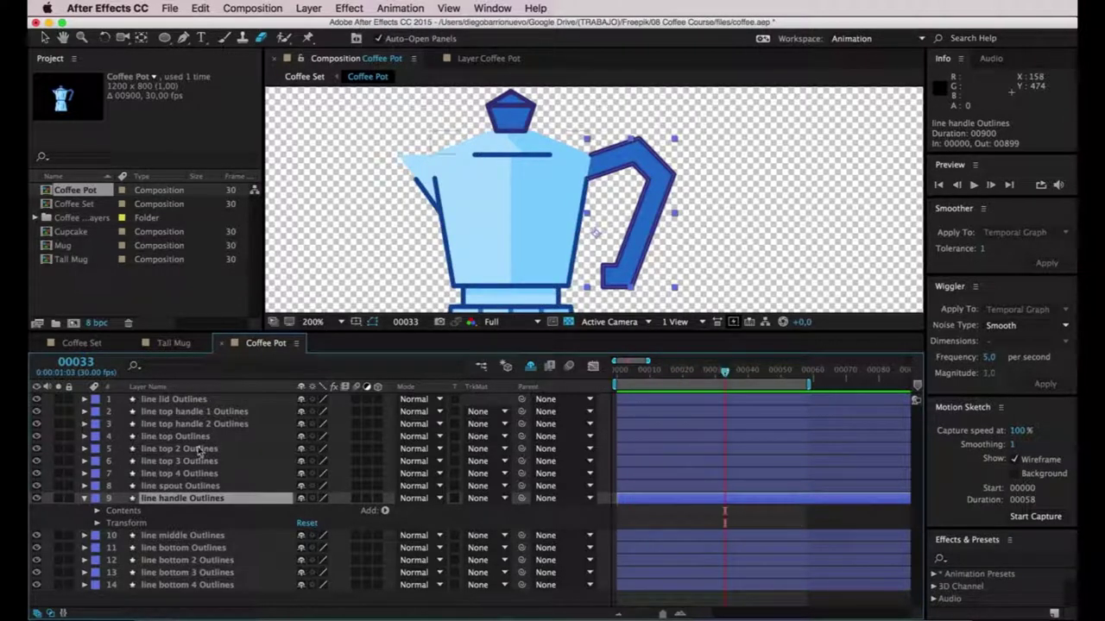
left_click(384, 510)
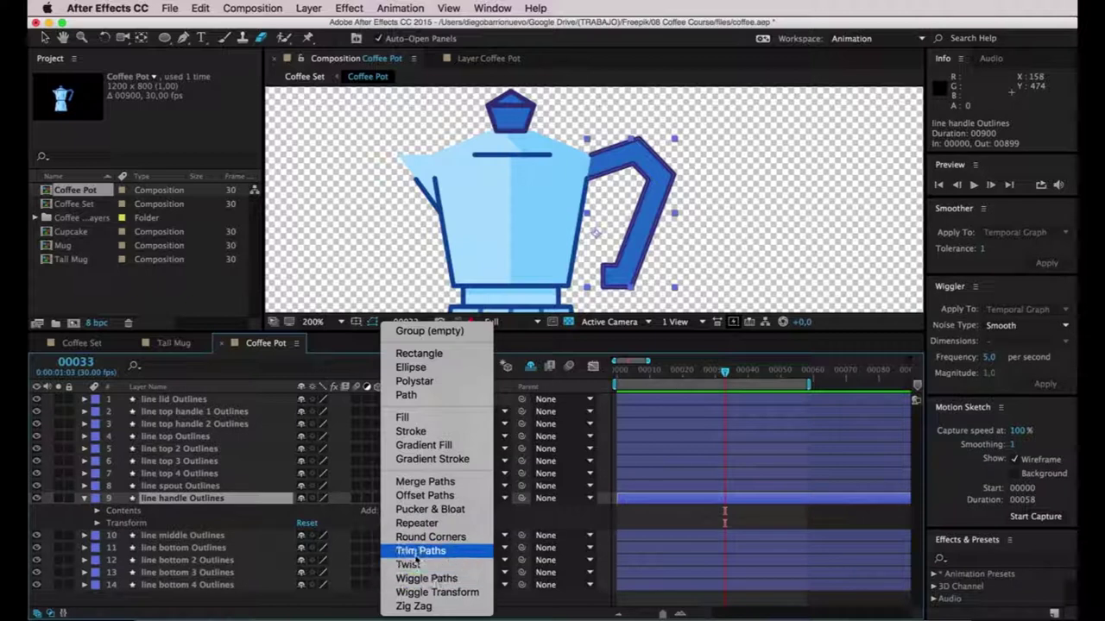
left_click(414, 551)
left_click(109, 535)
left_click(133, 547)
left_click(133, 561)
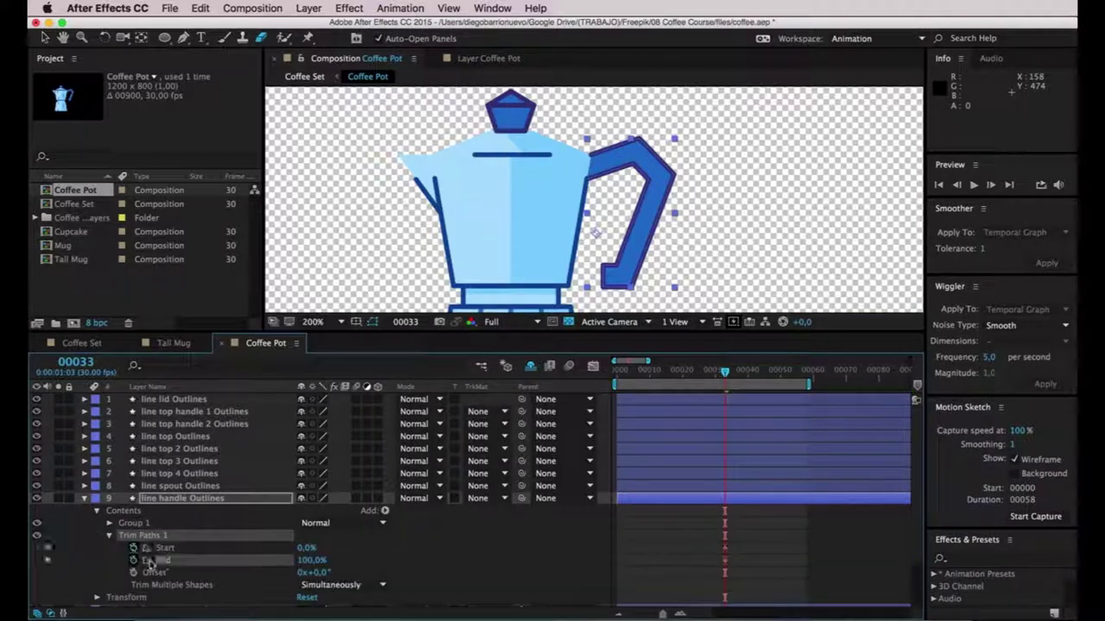
left_click_drag(725, 376, 780, 375)
left_click(48, 547)
left_click(47, 560)
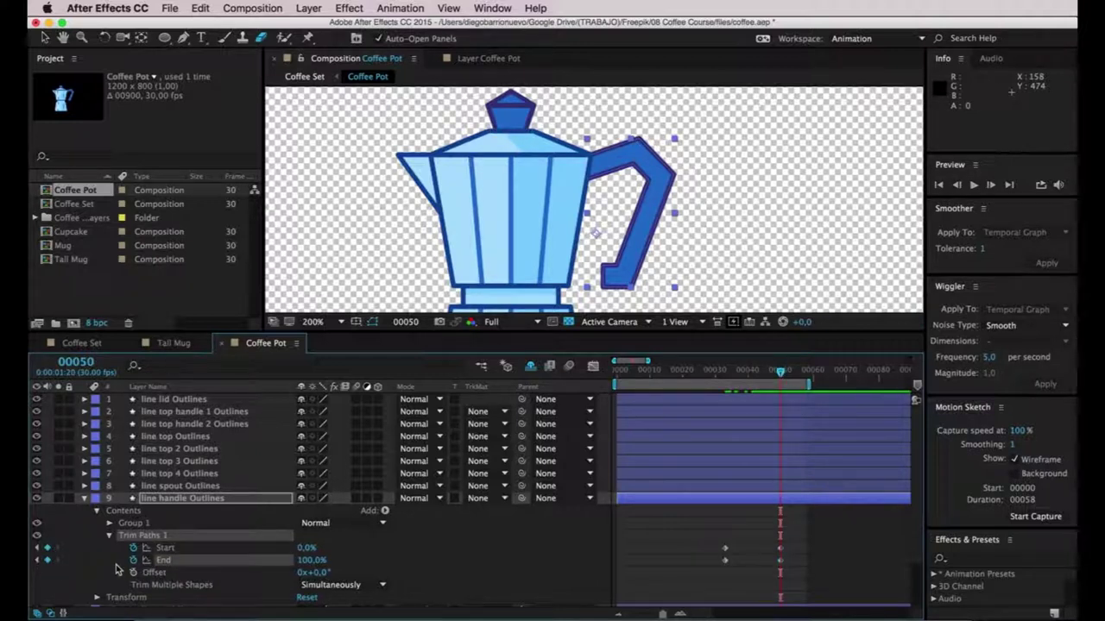
Set the line handle's Trim Paths End to 0% at frame 33 and scrub through the handle's growth.
key("j")
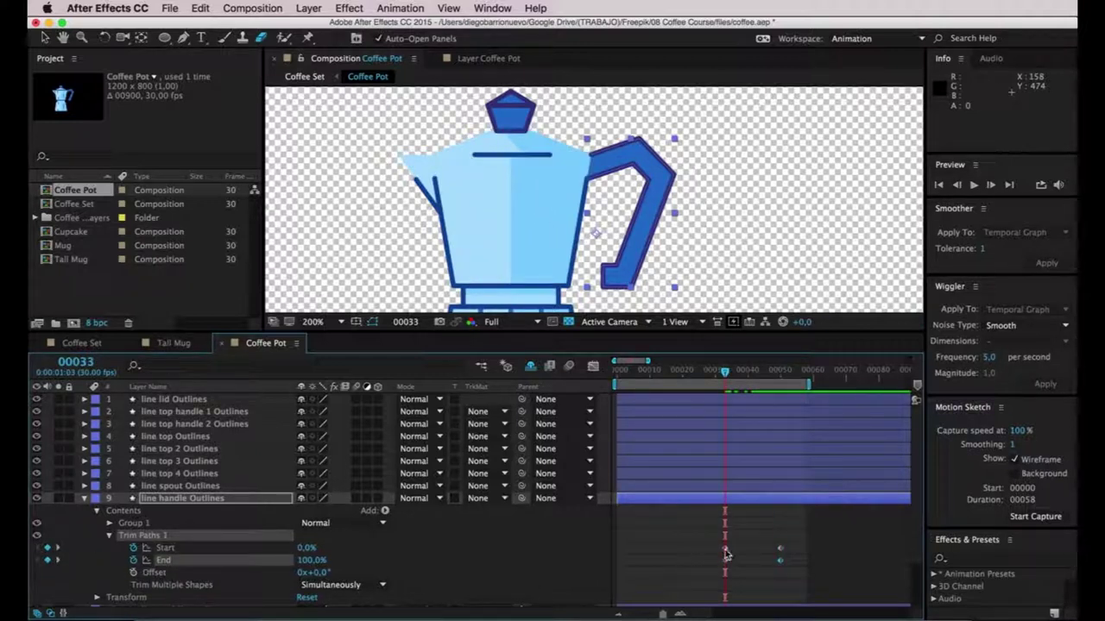
left_click(725, 549)
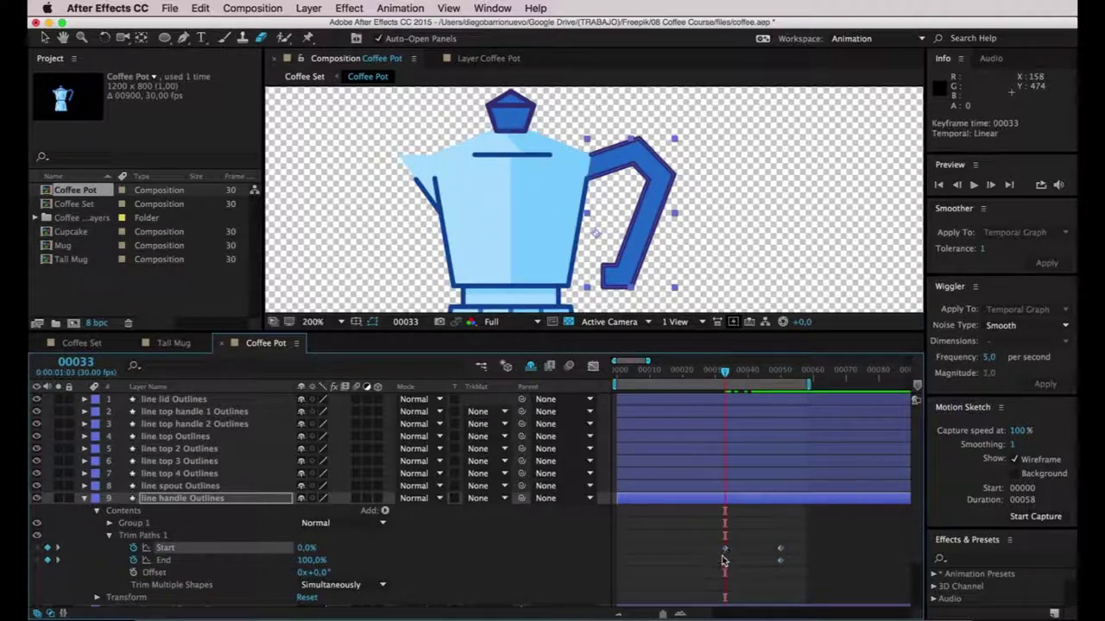
type("0")
key("Return")
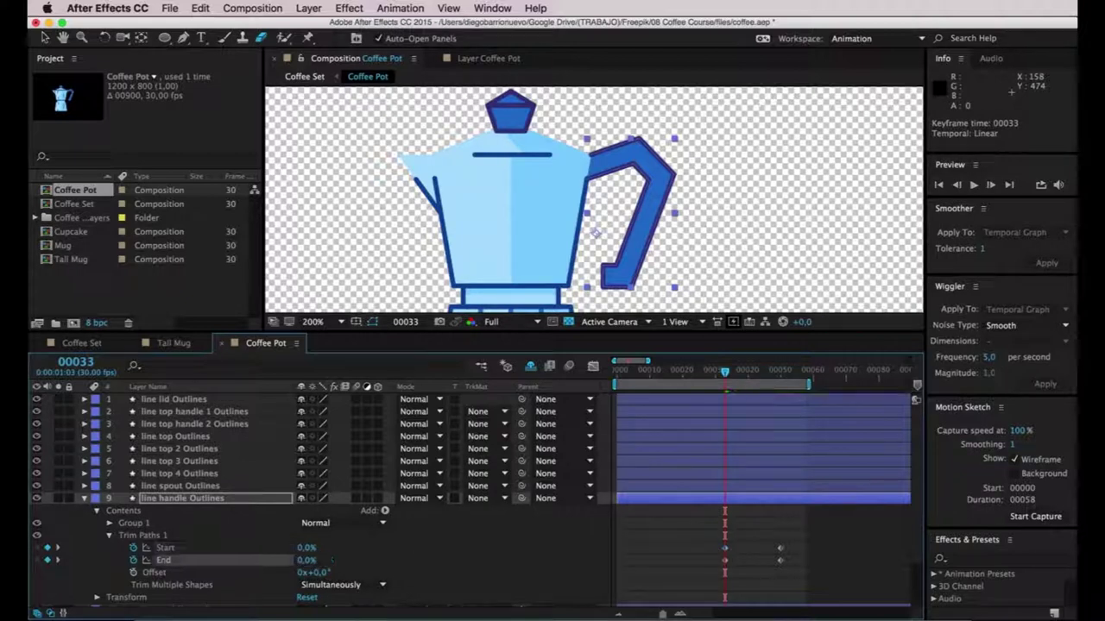
mouse_move(725, 376)
left_mouse_down()
mouse_move(776, 377)
mouse_move(722, 386)
mouse_move(785, 397)
left_mouse_up()
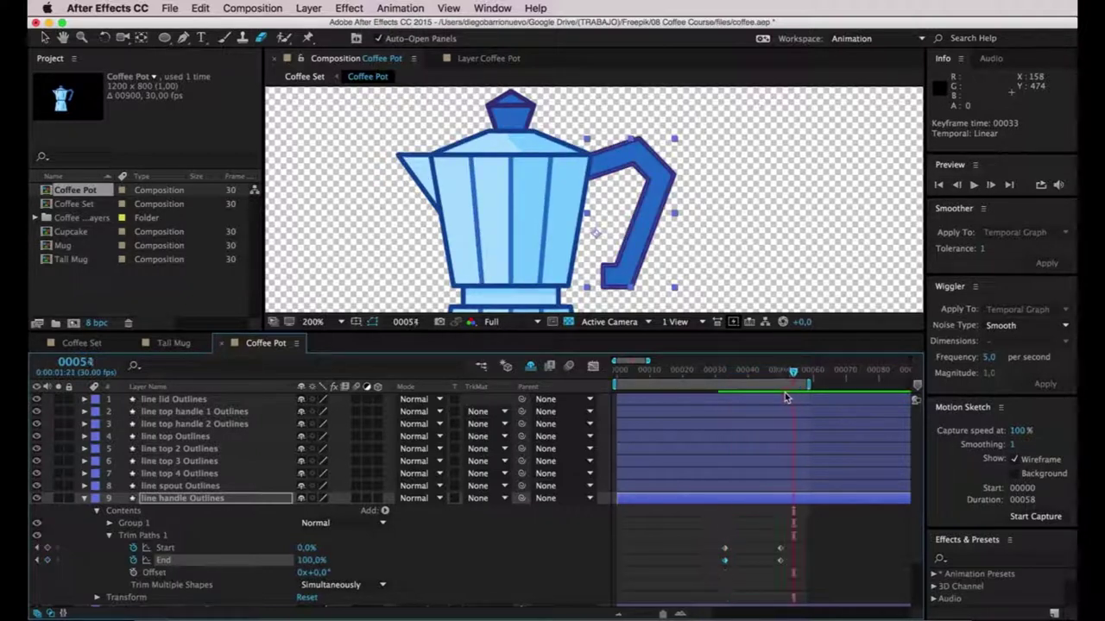
Extend the work area to frame 75 and add Trim Paths to the line top handle 2 layer.
key("minus")
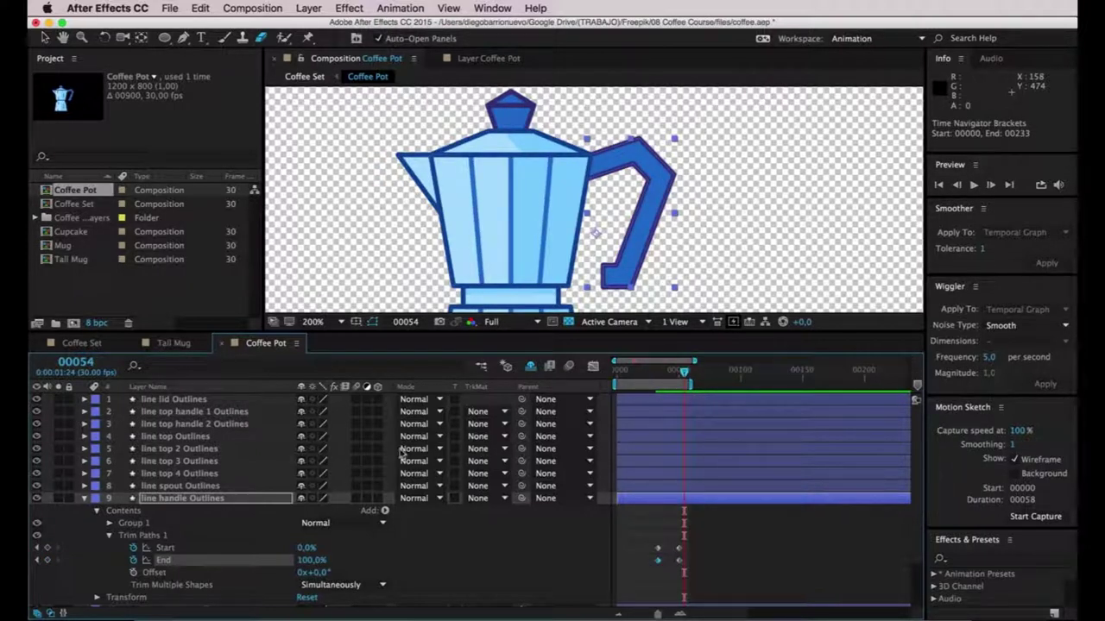
left_click(185, 401)
left_click(173, 412)
left_click(173, 399)
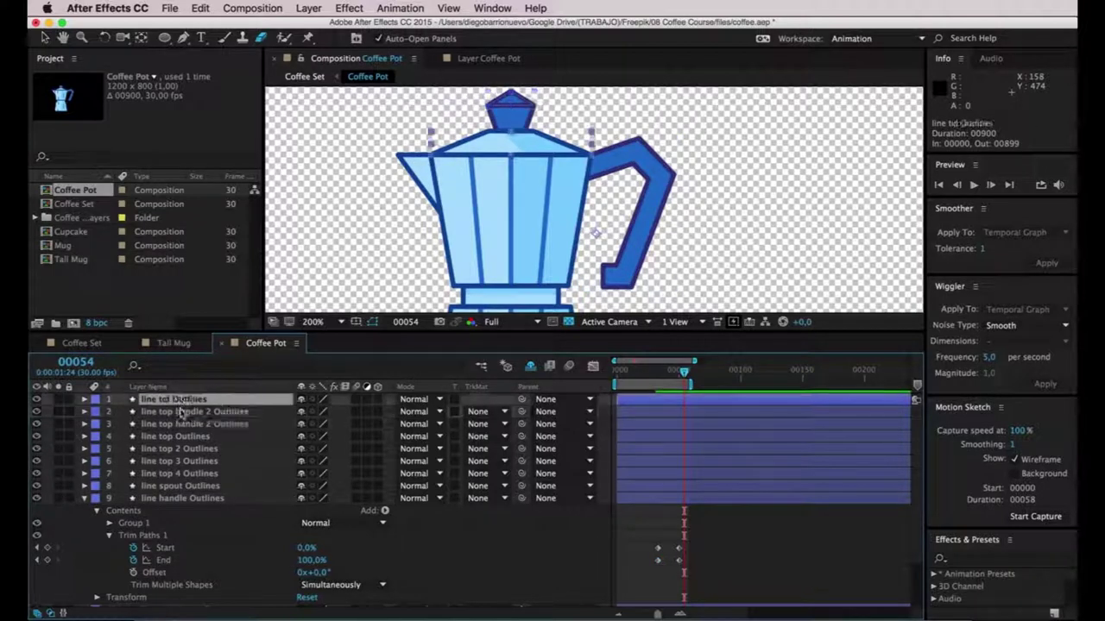
left_click(177, 412)
left_click(177, 423)
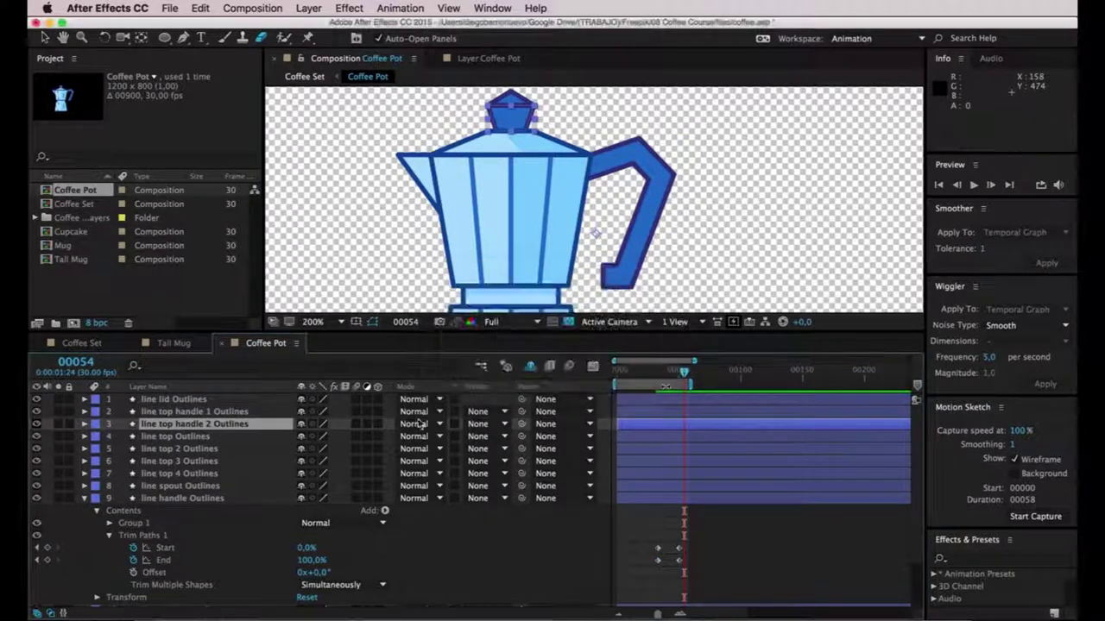
left_click_drag(684, 373, 676, 372)
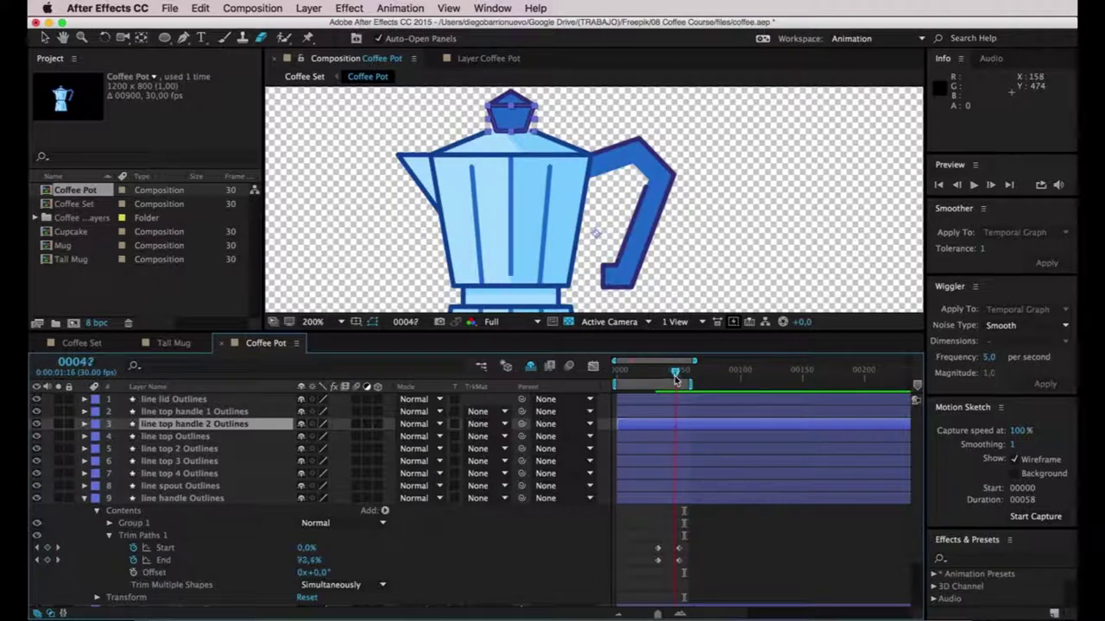
key("F2")
left_click(84, 424)
left_click_drag(687, 385, 713, 385)
left_click(385, 437)
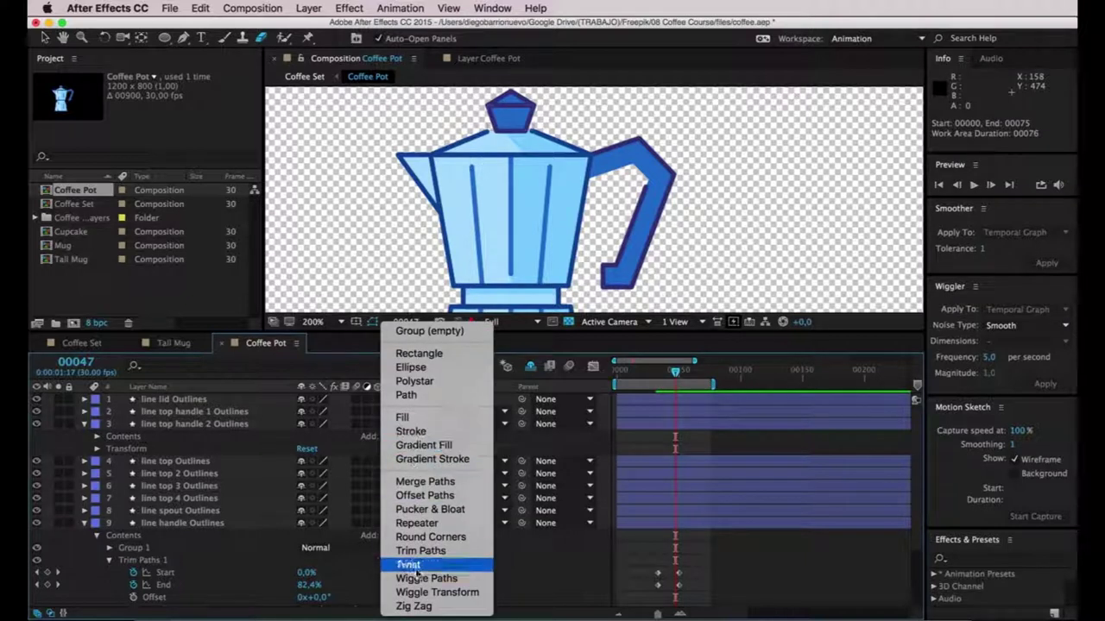
left_click(422, 483)
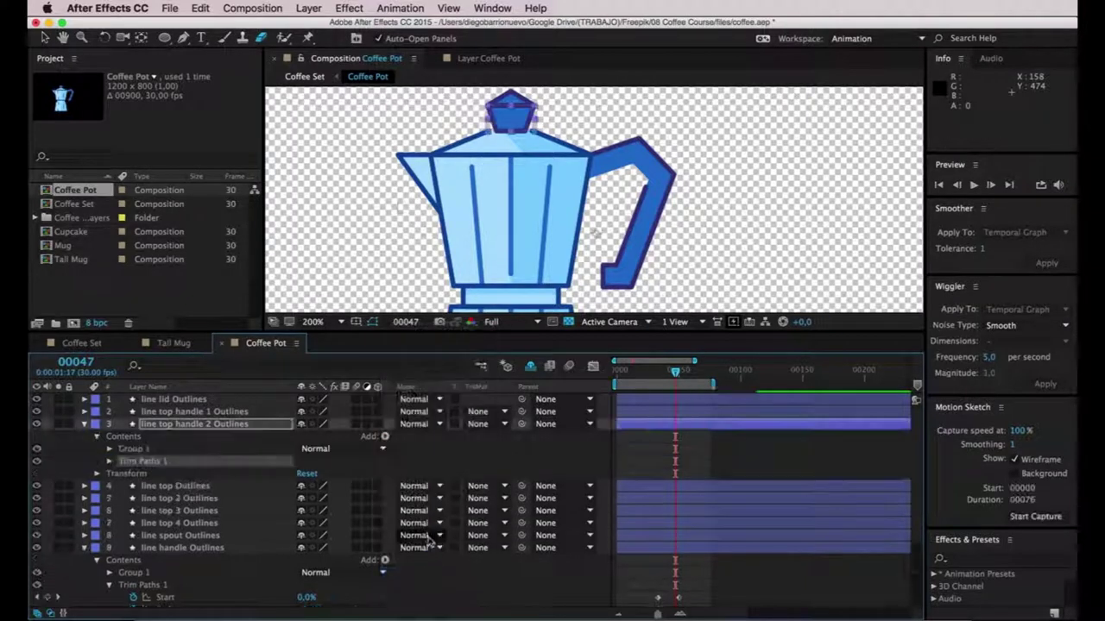
Keyframe the line top handle 2's Trim Paths Start and End at frame 47 and at frame 65.
left_click(108, 461)
left_click(133, 474)
left_click(133, 486)
left_click_drag(692, 380, 698, 375)
left_click(48, 474)
left_click(47, 486)
Set the line top handle 2's Trim Paths Start and End to 50% at frame 47.
left_click(38, 473)
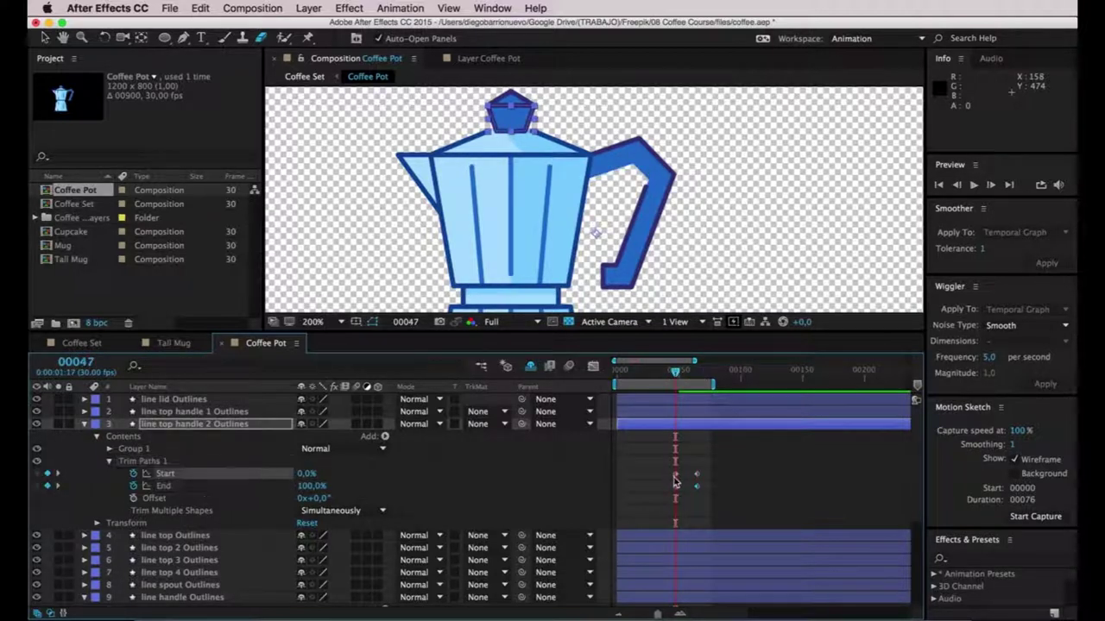
left_click(164, 474)
left_click(307, 473)
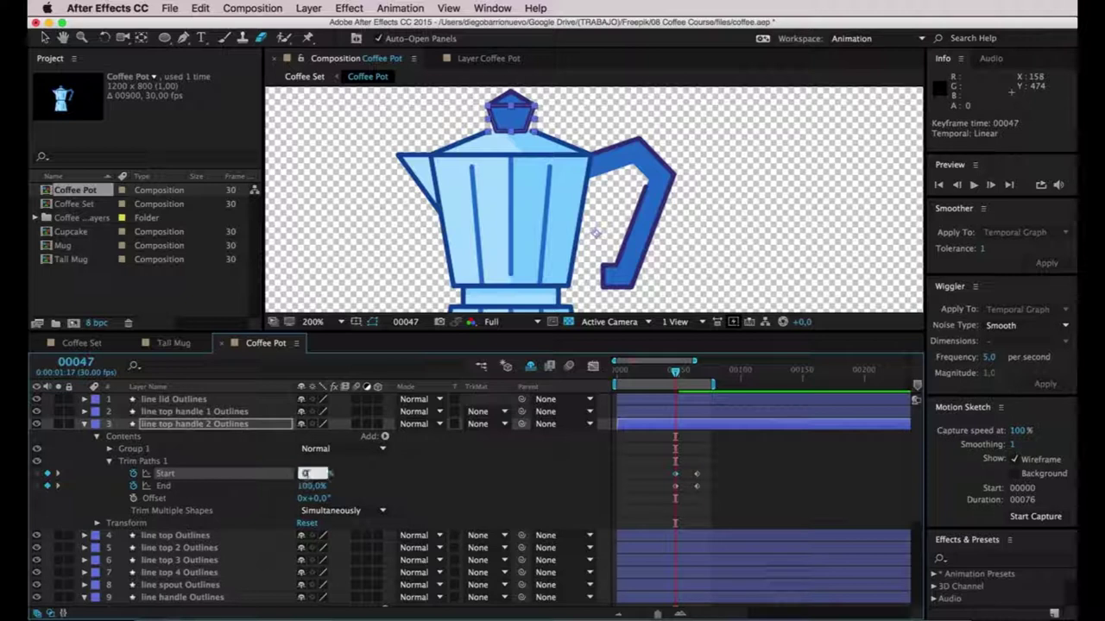
type("50")
key("Return")
left_click(307, 486)
type("50")
key("Return")
Play back and scrub through the line top handle 2's growth up to frame 58.
key("space")
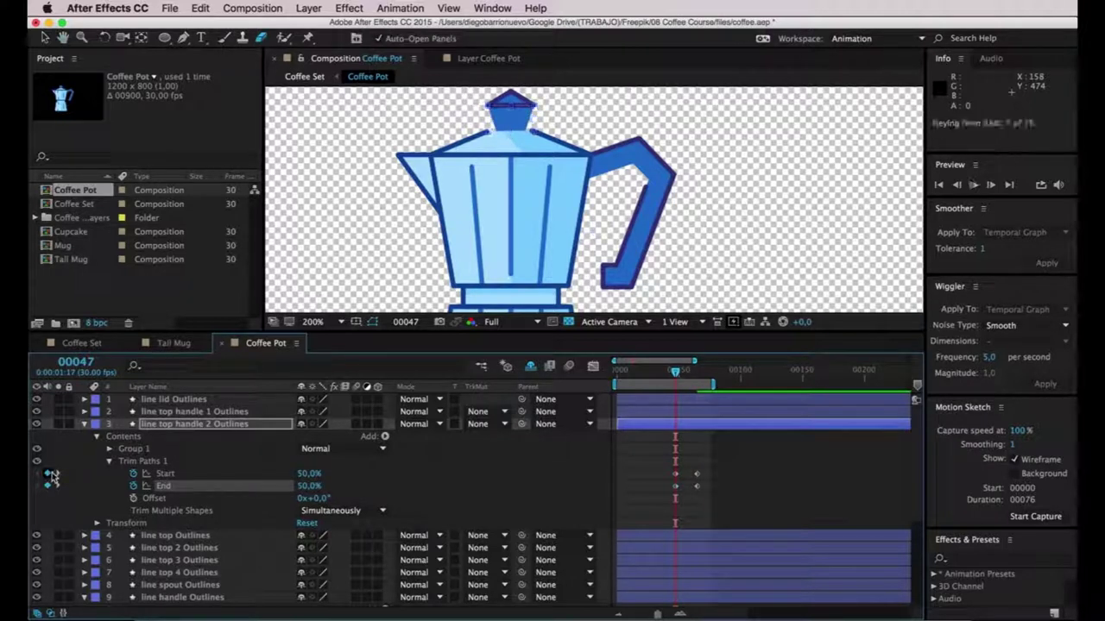
key("space")
left_click_drag(674, 377, 687, 373)
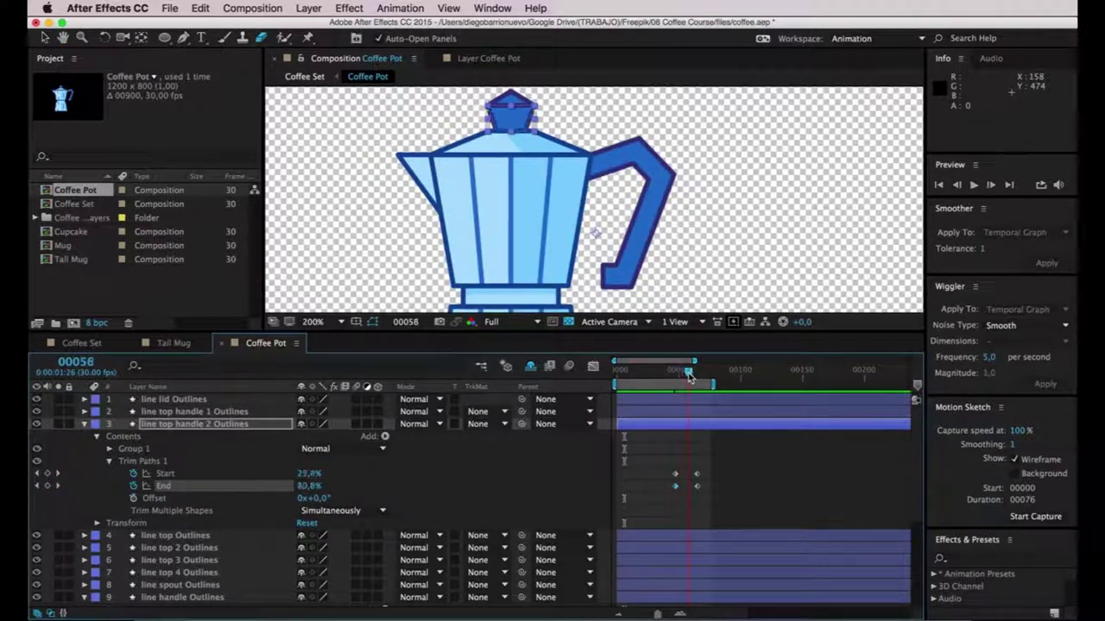
Add Trim Paths to the line top handle 1 layer and keyframe its Start and End at frame 58.
left_click(190, 412)
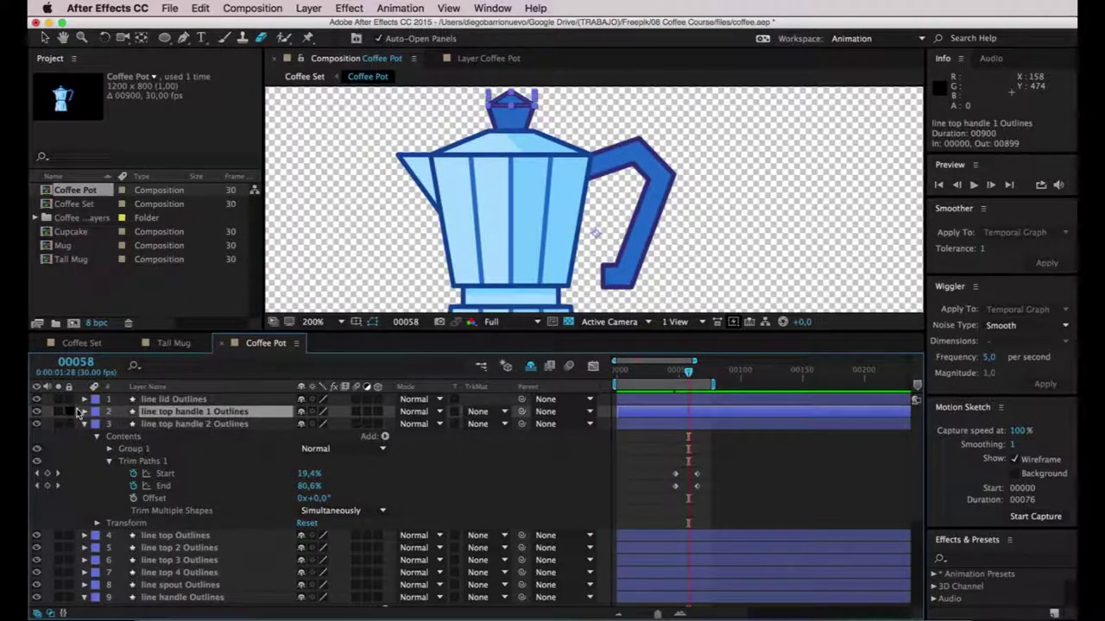
left_click(84, 412)
left_click(385, 424)
left_click(420, 551)
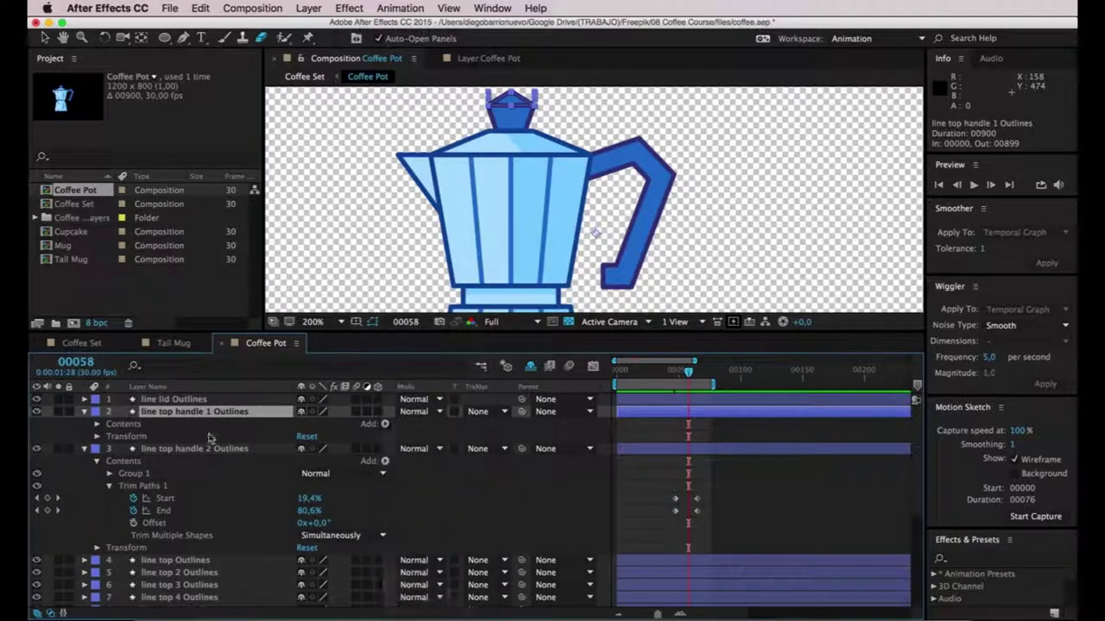
left_click(110, 449)
left_click(133, 461)
left_click(133, 473)
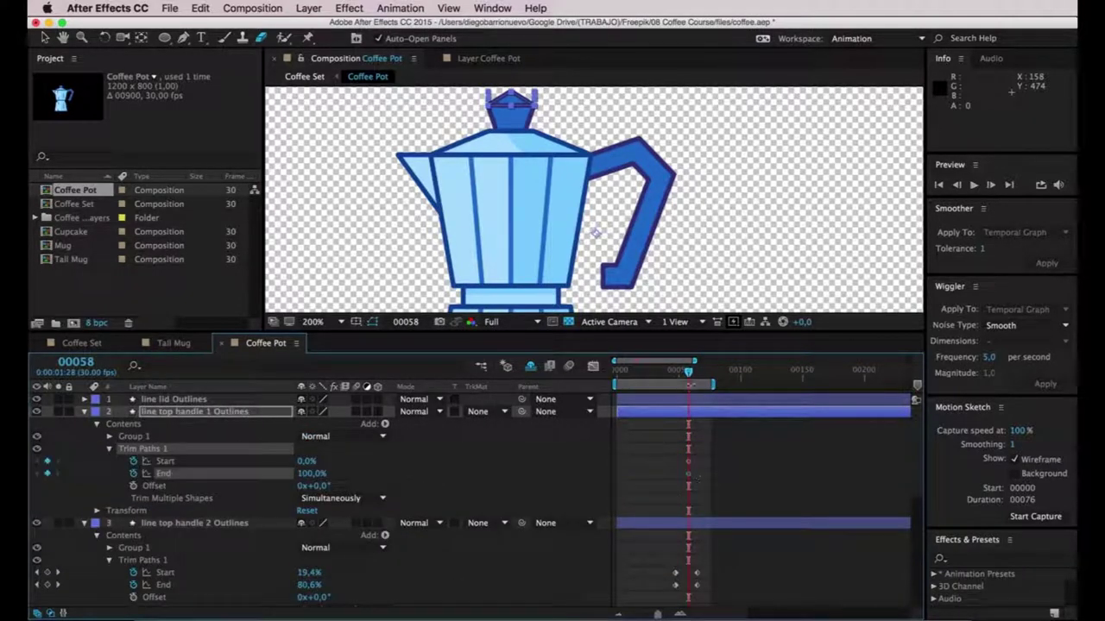
Extend the work area to frame 85 and add a second pair of Start and End keyframes to line top handle 1.
mouse_move(709, 385)
left_mouse_down()
mouse_move(725, 385)
mouse_move(687, 385)
mouse_move(706, 383)
left_mouse_up()
left_click(706, 373)
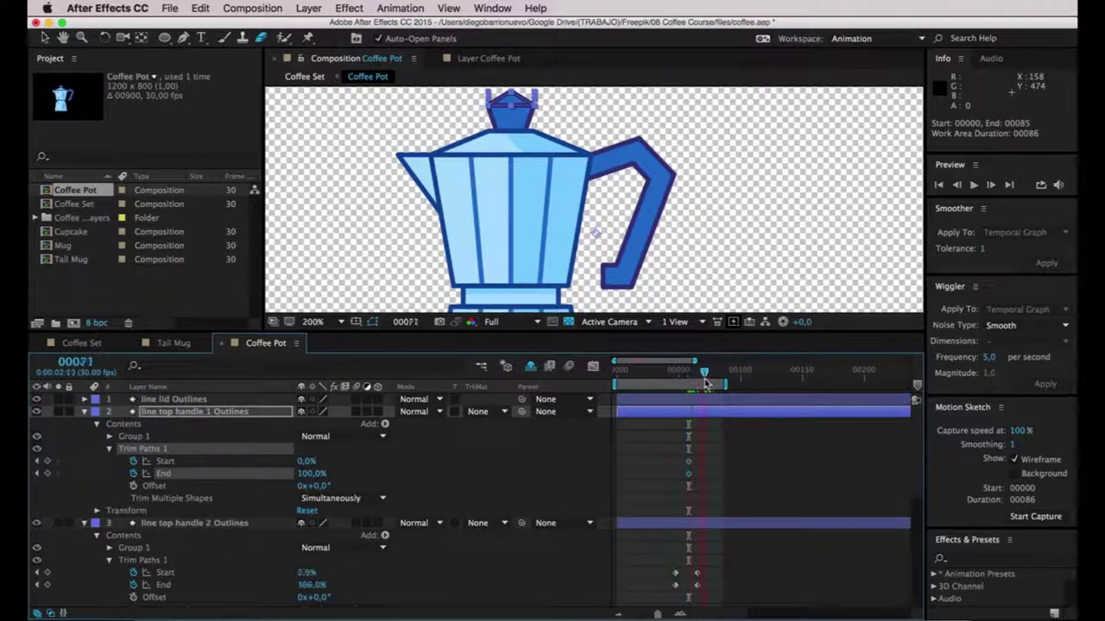
left_click(48, 461)
left_click(48, 473)
Set the line top handle 1's Trim Paths Start and End to 50% at frame 58.
left_click(36, 461)
left_click(688, 462)
left_click(306, 461)
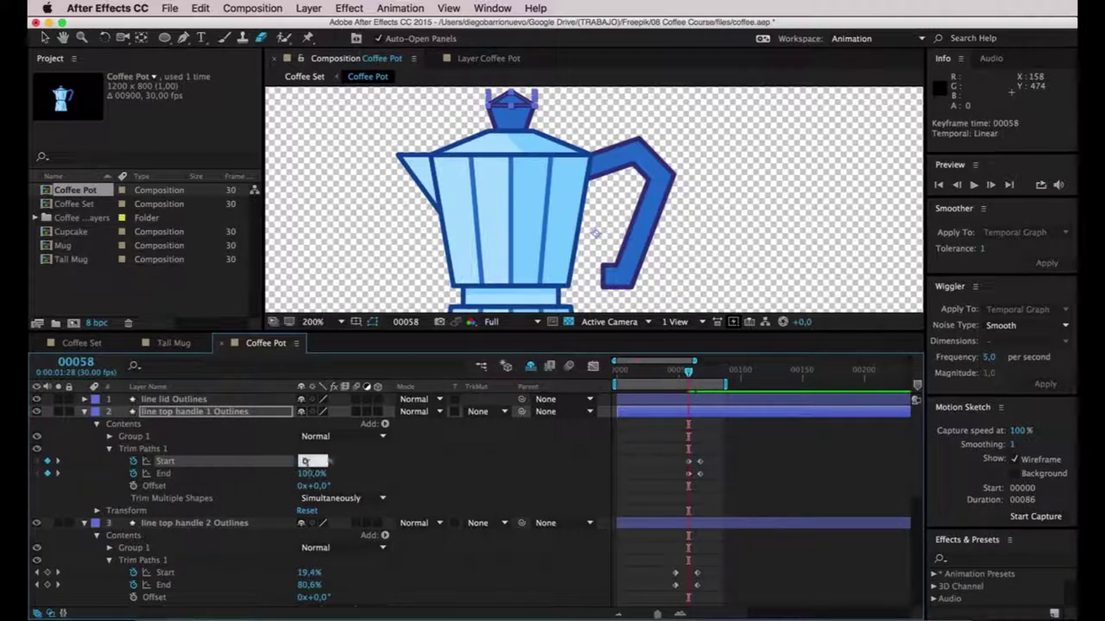
key("Tab")
type("5")
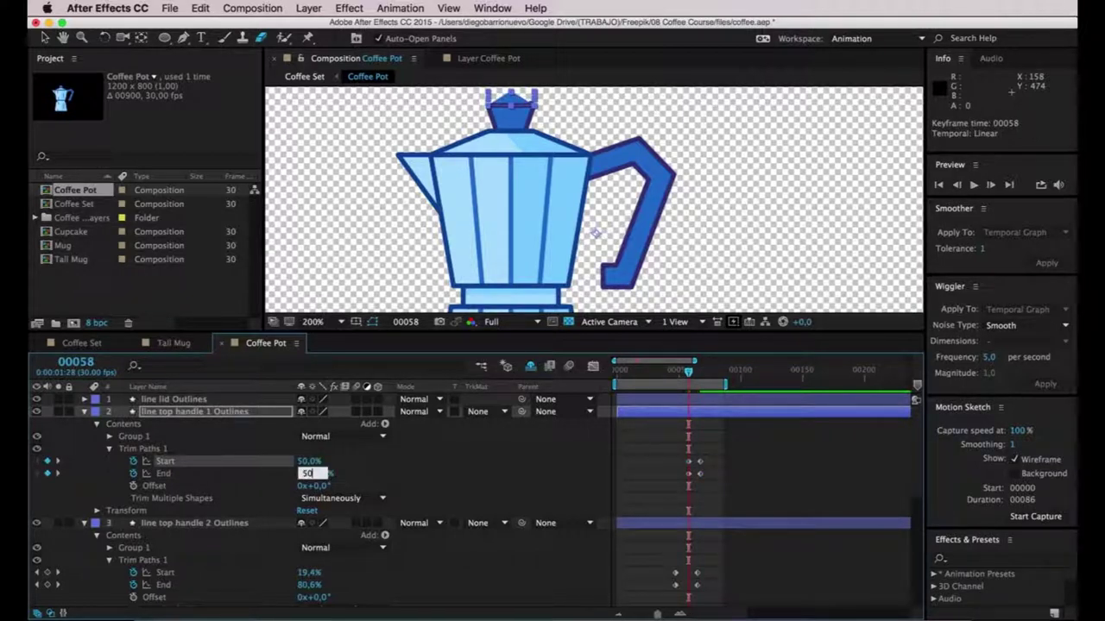
key("Return")
Play back the coffee pot's line animation from frame 0.
left_click_drag(691, 378, 614, 382)
key("space")
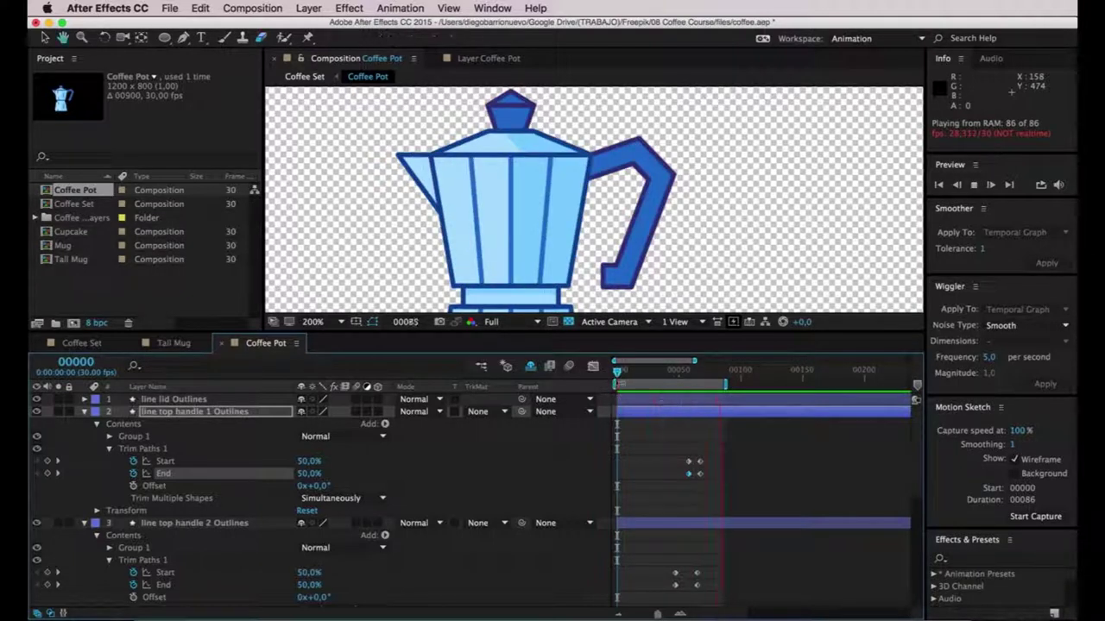
key("space")
key("minus")
key("minus")
key("minus")
scroll(336, 292, "down", 2)
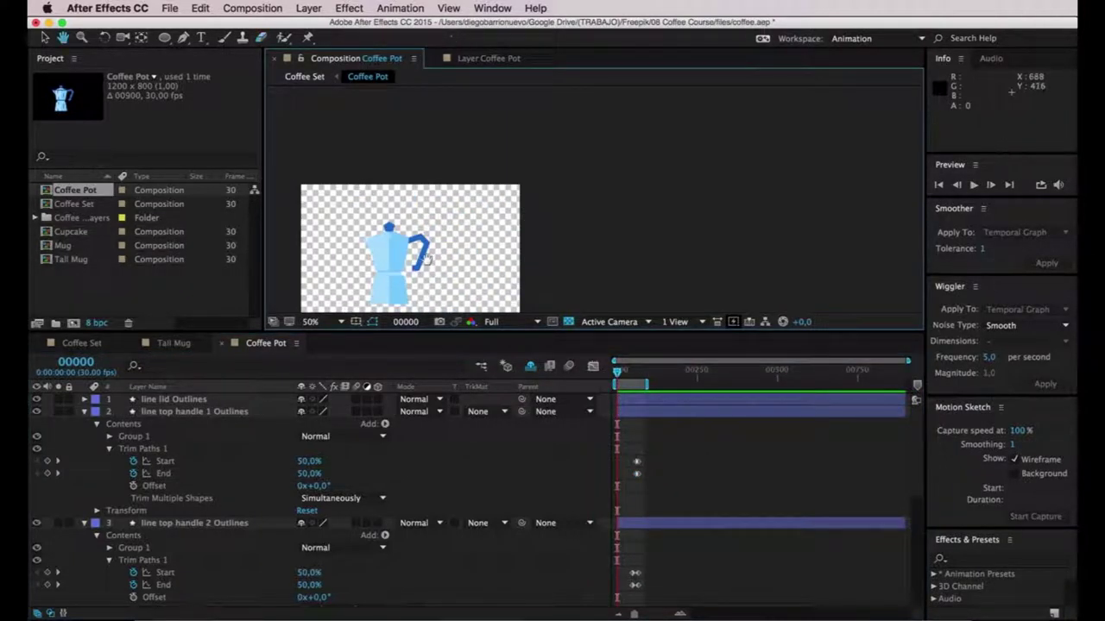
Collapse the expanded line layers in the Coffee Pot timeline.
left_click(84, 412)
left_click(83, 424)
left_click(83, 486)
left_click(84, 498)
Reveal the shy layers, mark the remaining line layers as shy and hide all shy layers again.
left_click(530, 366)
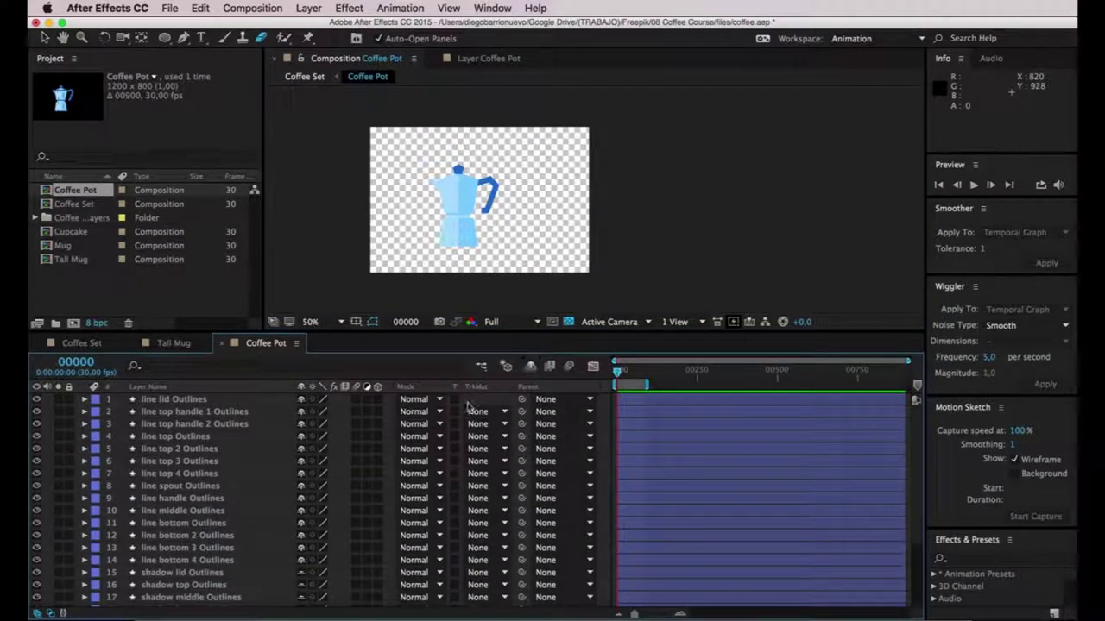
left_click_drag(301, 398, 302, 421)
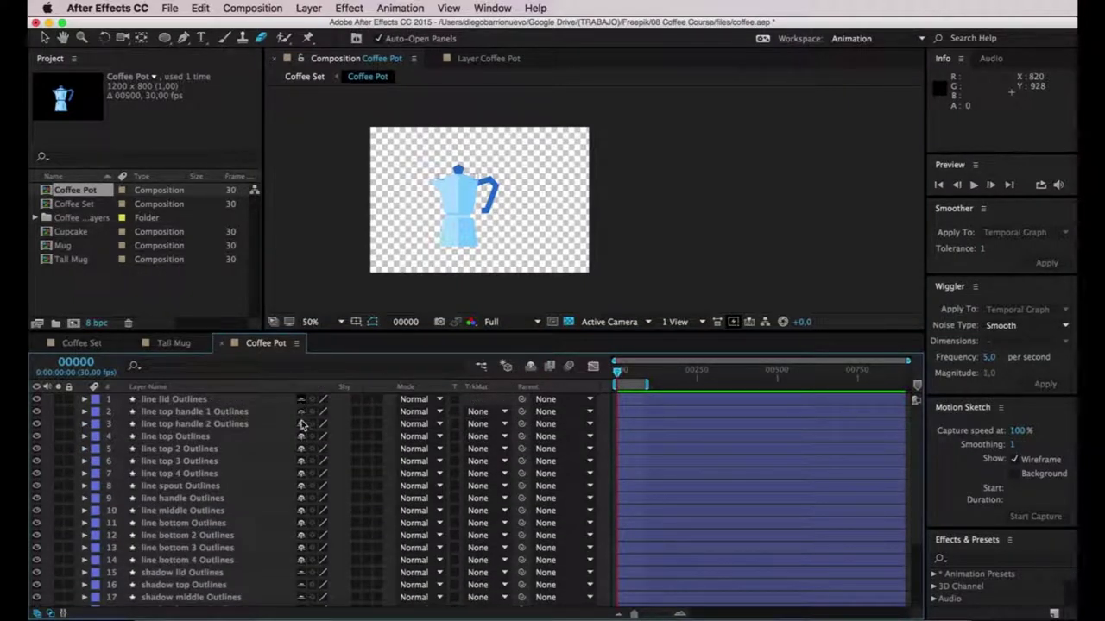
left_click_drag(302, 485, 304, 568)
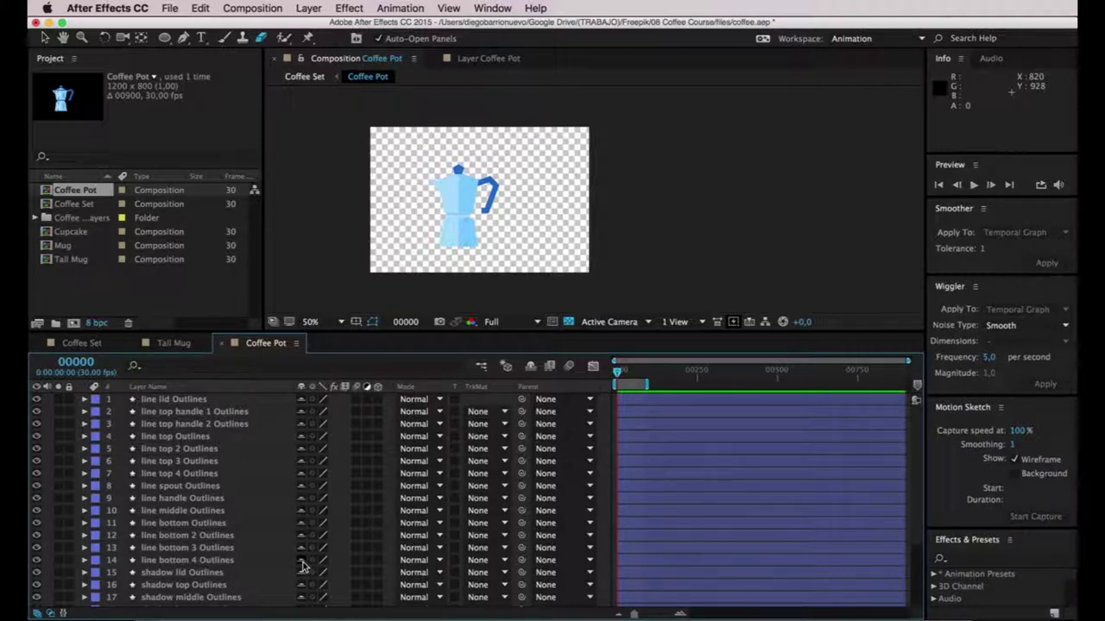
scroll(302, 578, "down", 3)
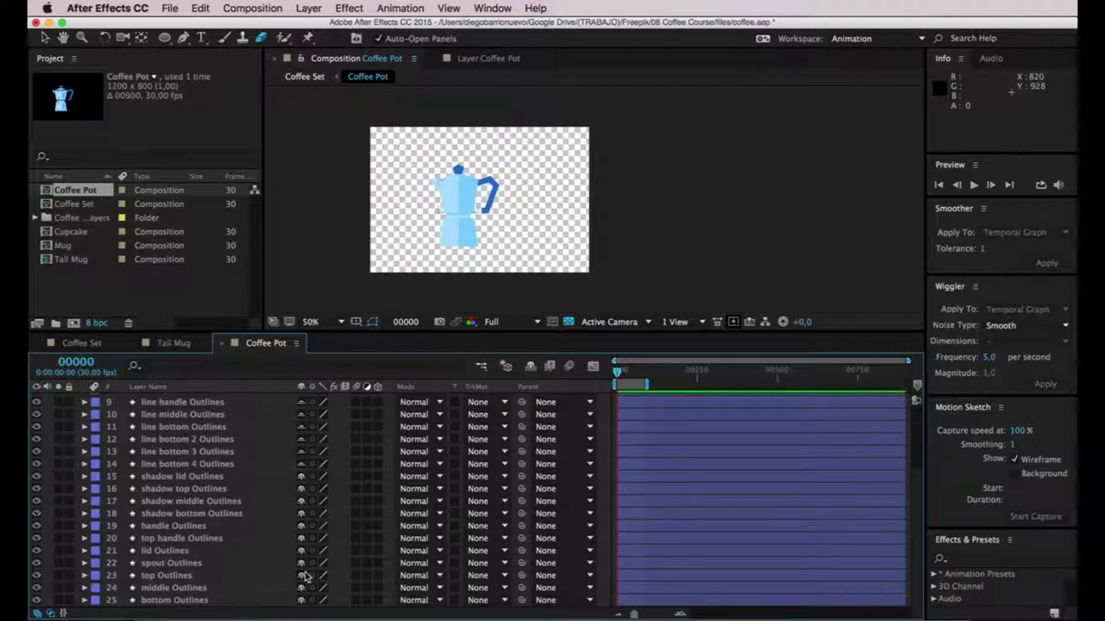
left_click(530, 367)
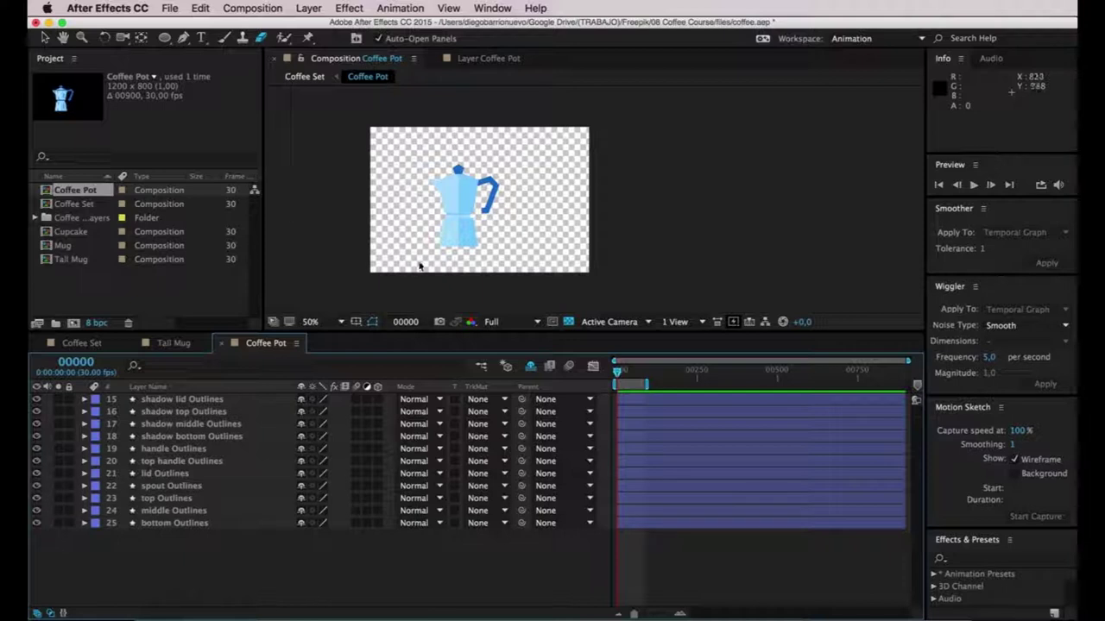
Draw a rectangular mask about 363 × 215 px around the pot's base on the bottom Outlines layer.
left_click_drag(347, 260, 401, 267)
scroll(505, 221, "up", 1)
mouse_move(478, 233)
left_mouse_down()
mouse_move(491, 209)
mouse_move(483, 239)
left_mouse_up()
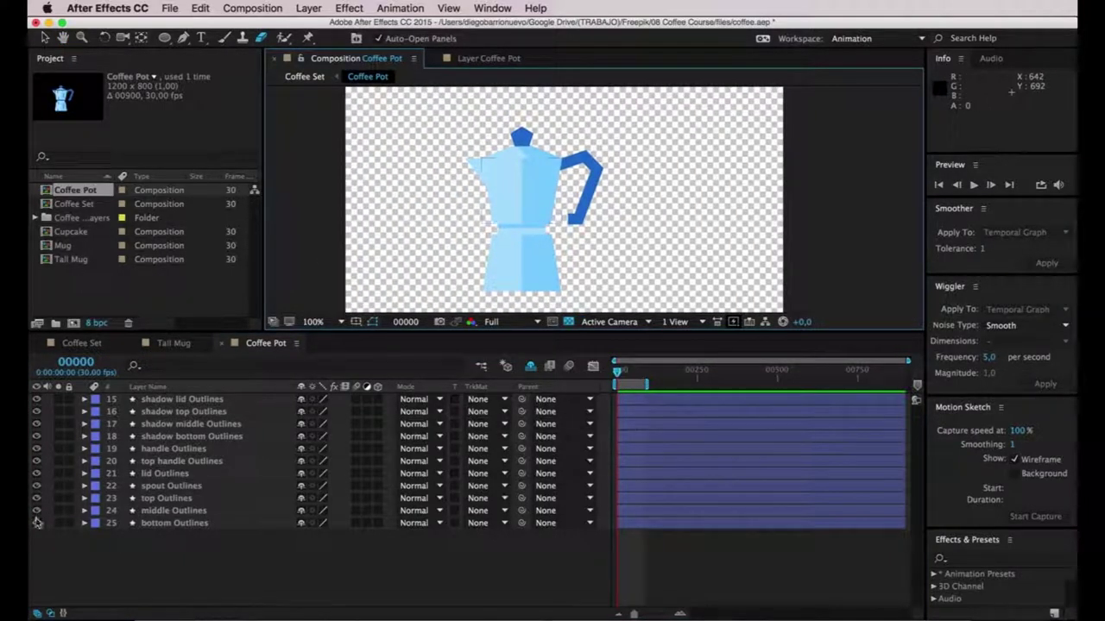
scroll(661, 513, "up", 3)
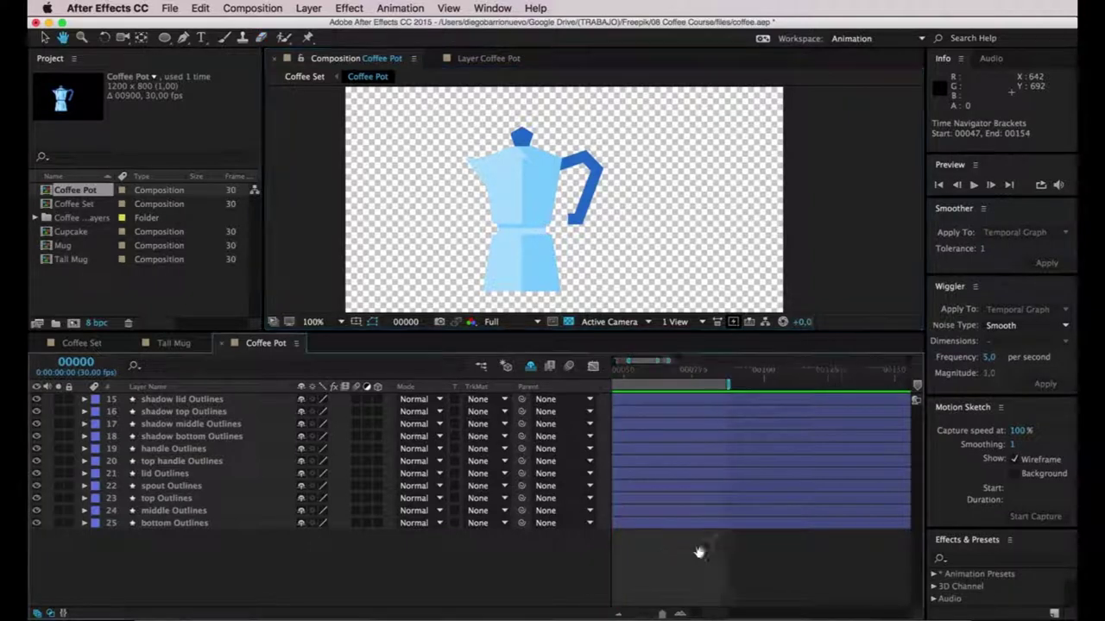
left_click_drag(698, 553, 834, 549)
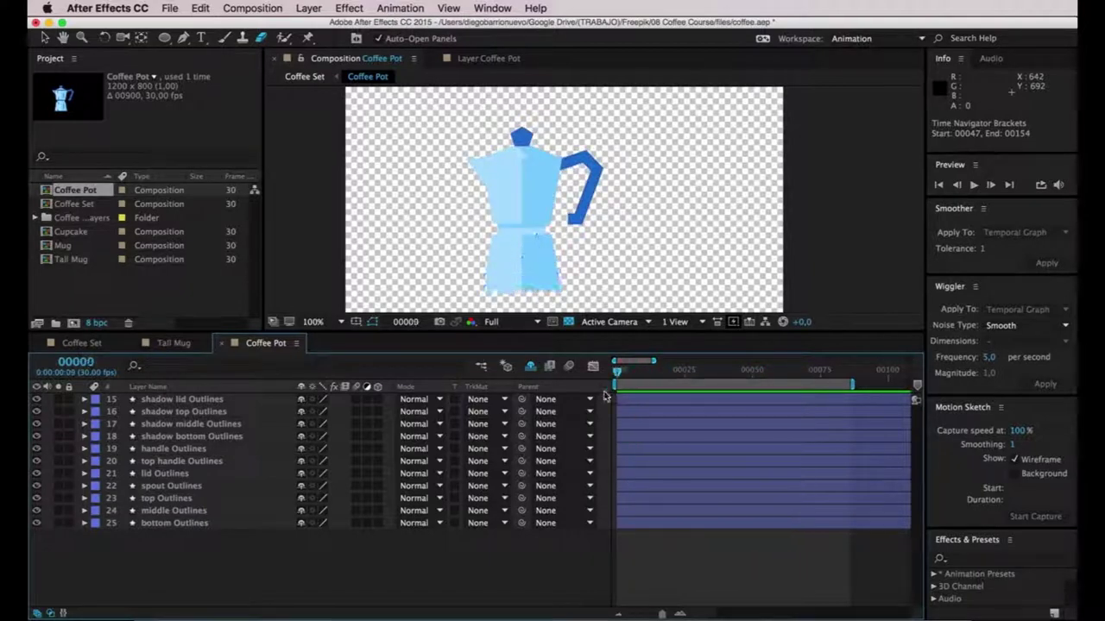
left_click(189, 524)
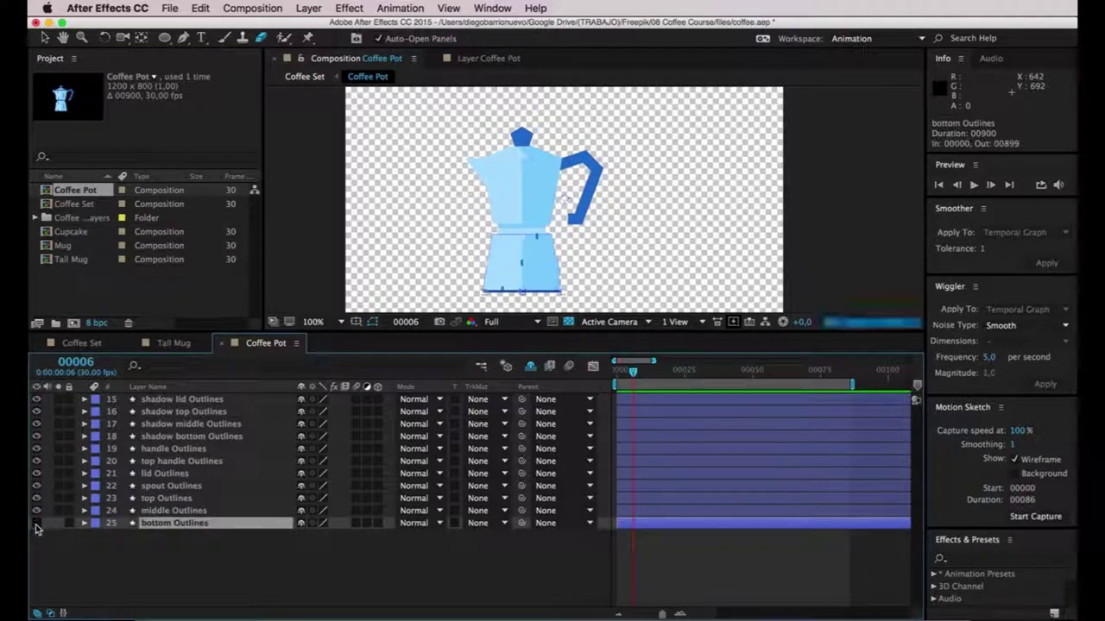
left_click(84, 524)
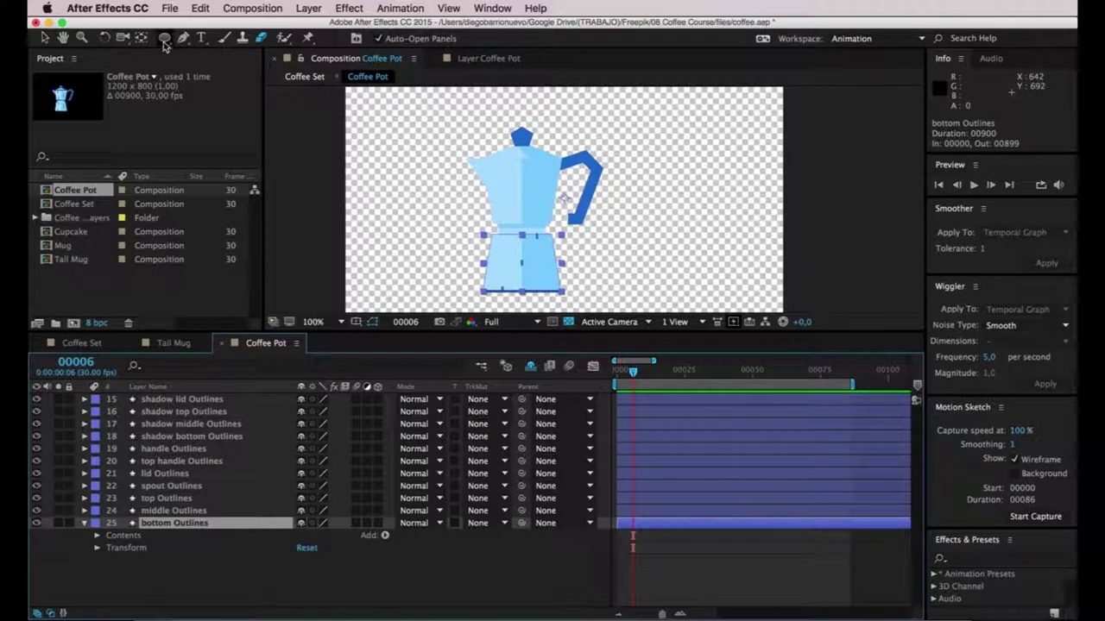
left_click_drag(168, 44, 226, 36)
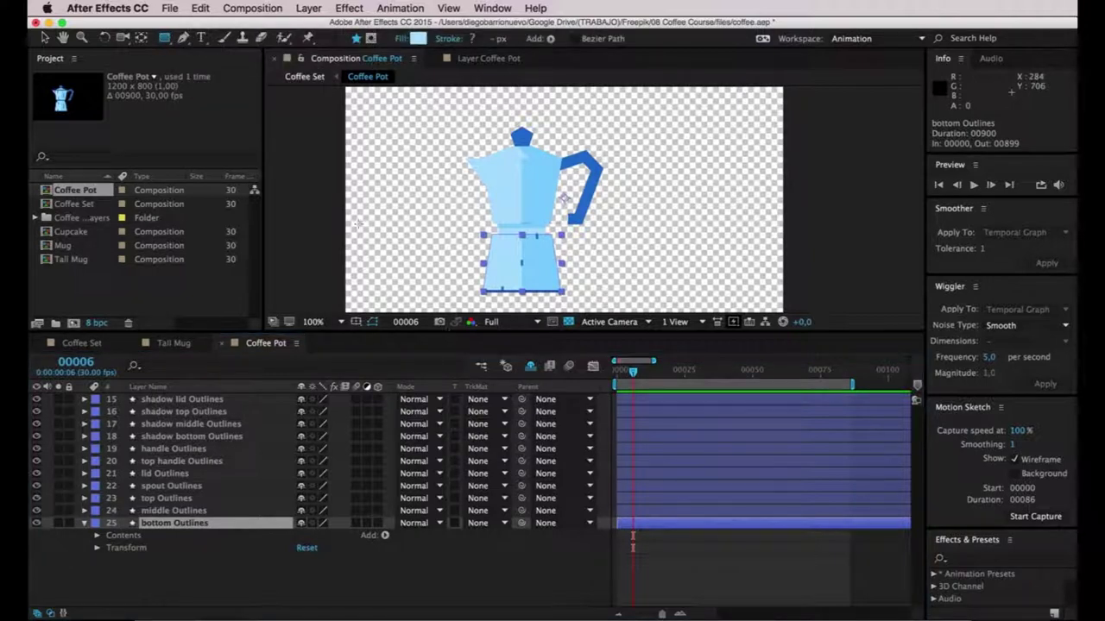
left_click(372, 40)
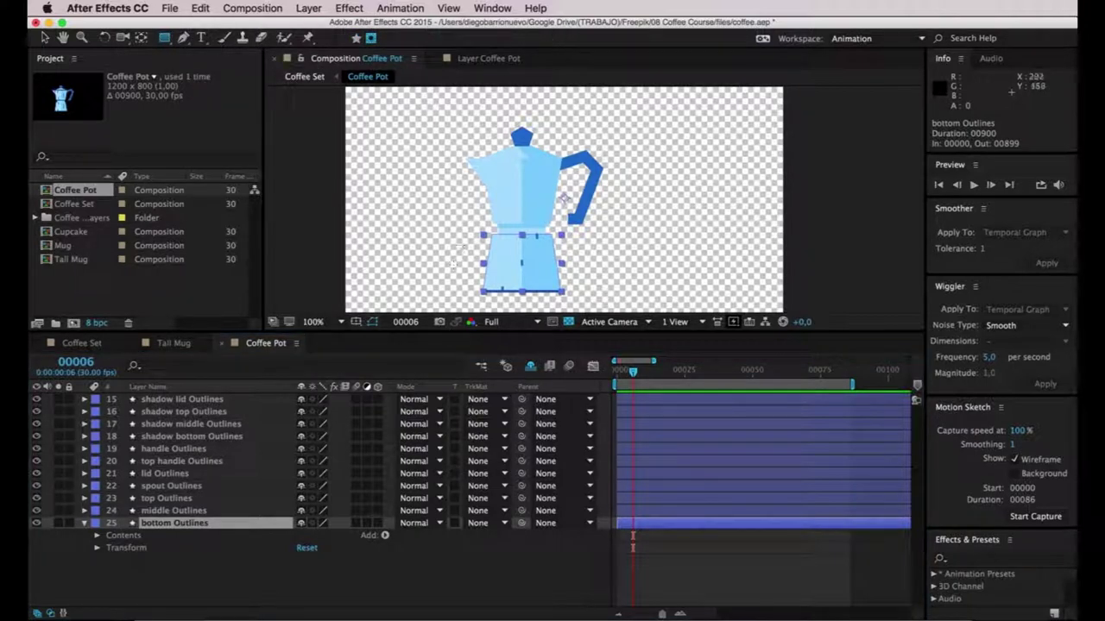
left_click_drag(453, 222, 584, 300)
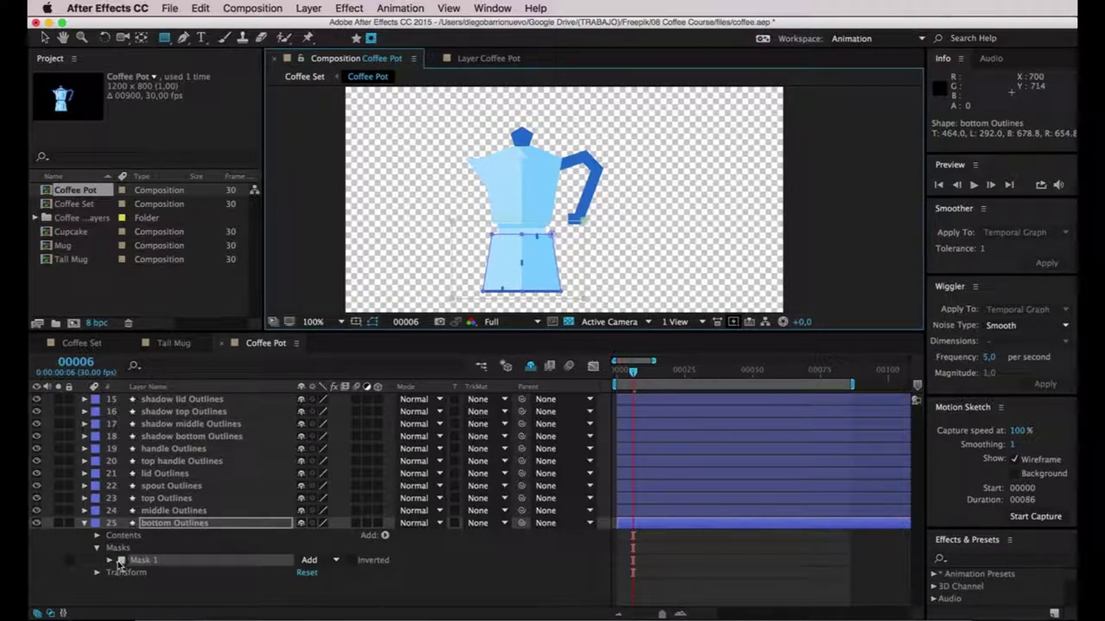
Keyframe the bottom Outlines' Mask Path at frame 6 and add a second keyframe at frame 20.
left_click(109, 560)
scroll(147, 570, "down", 1)
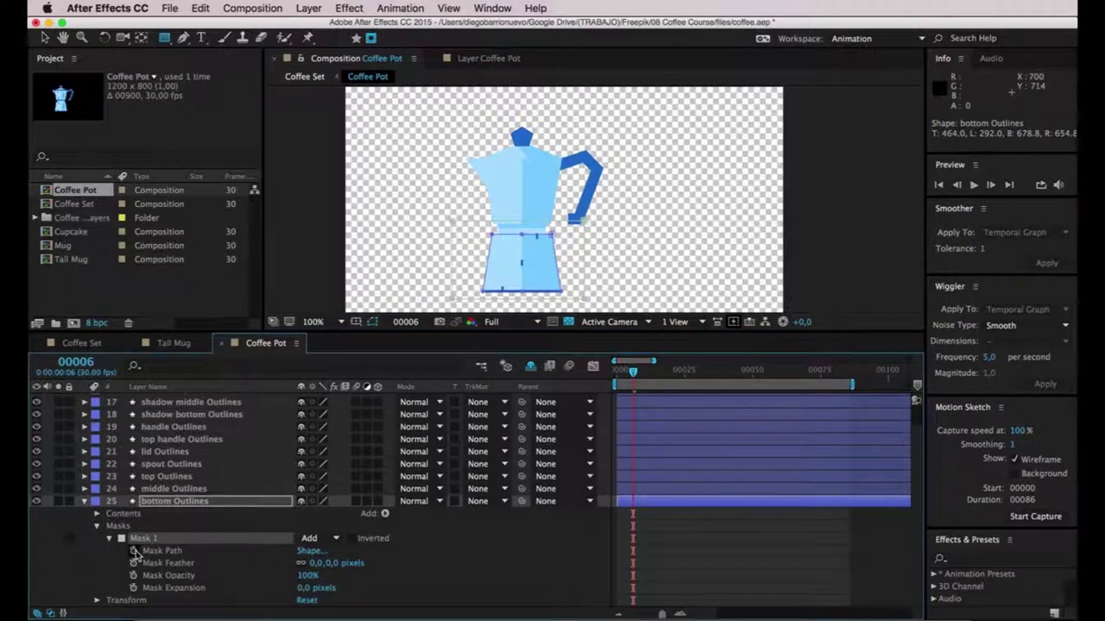
left_click(134, 551)
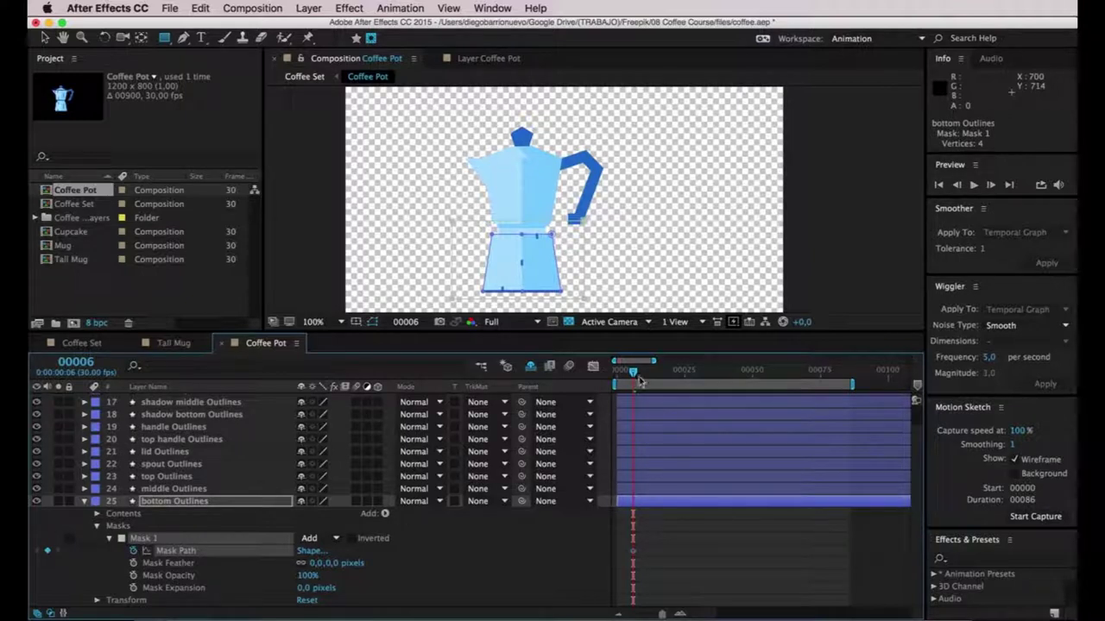
left_click_drag(635, 373, 676, 373)
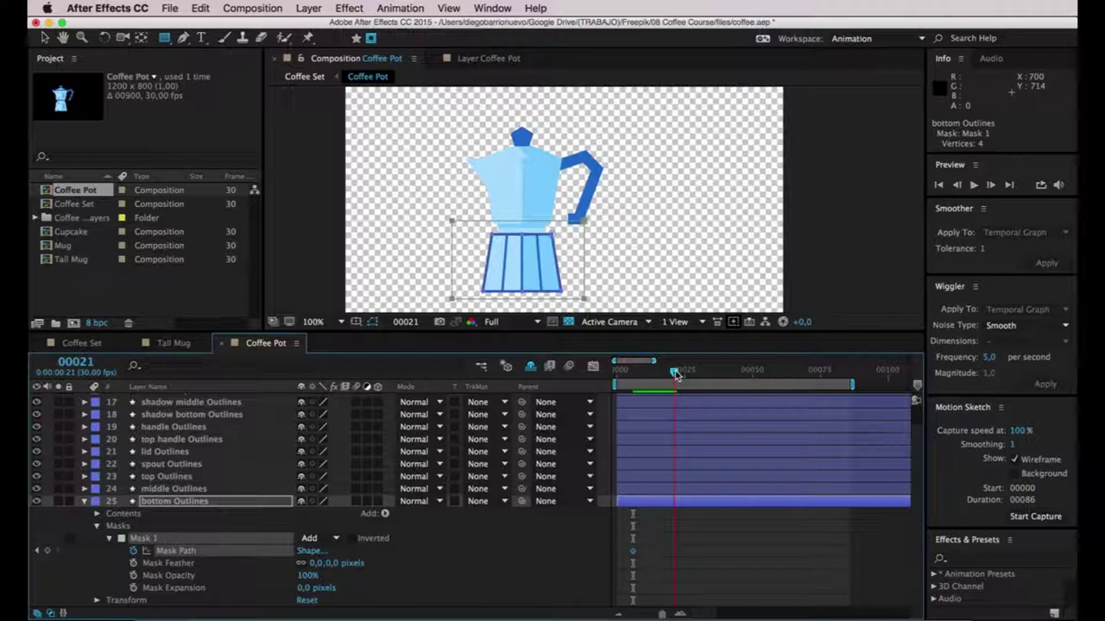
Move the bottom Outlines' mask down below the pot's base at the frame 6 keyframe.
left_click(37, 550)
left_click(633, 551)
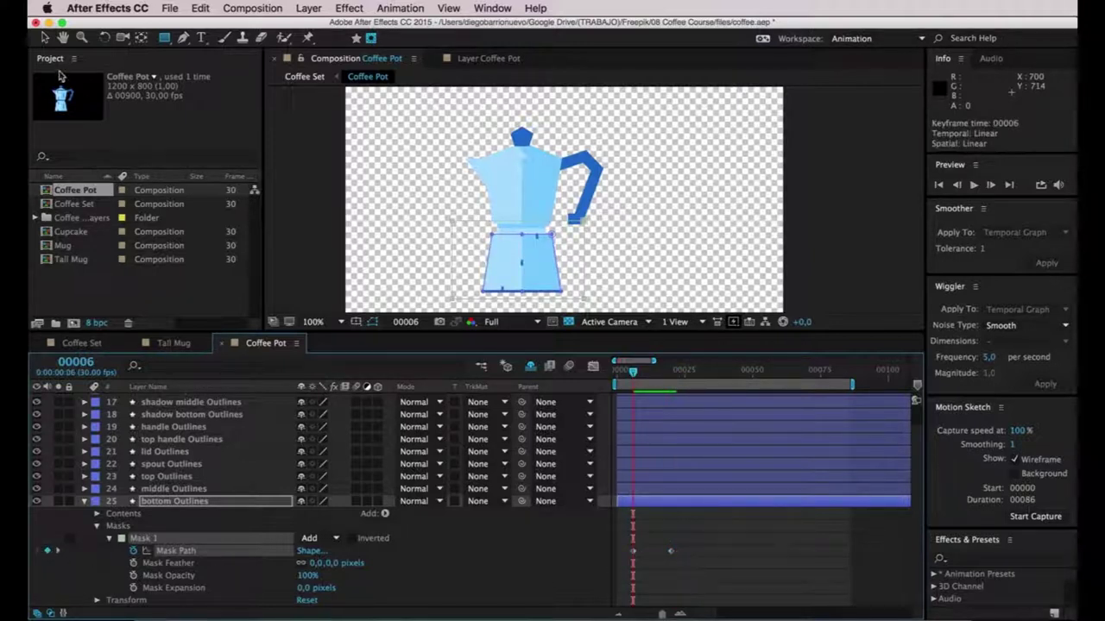
left_click_drag(584, 241, 577, 291)
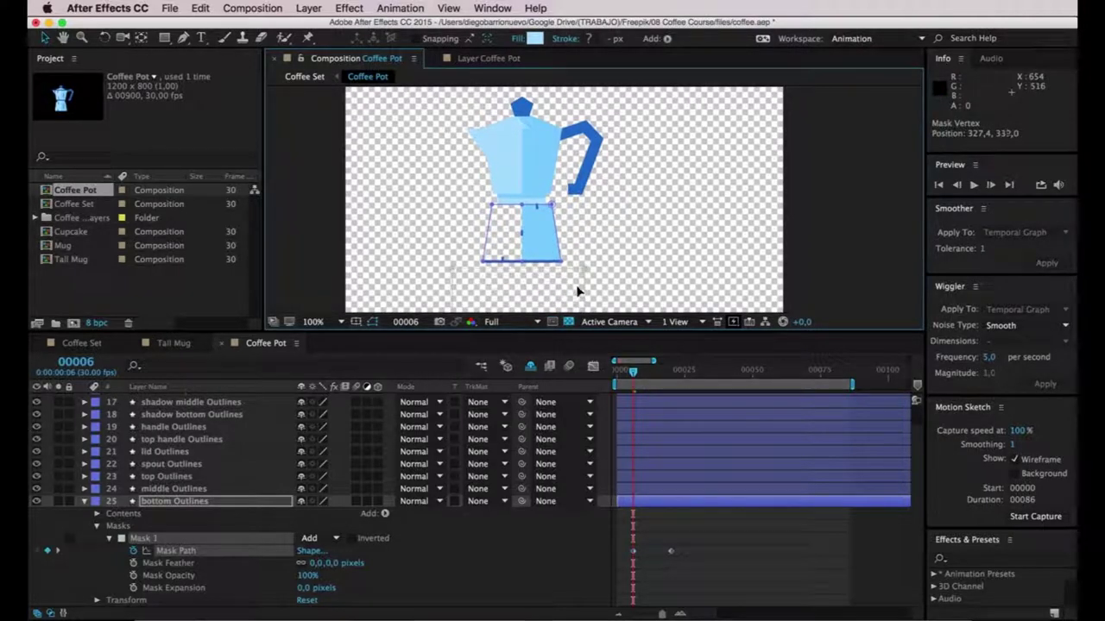
Play back the bottom Outlines' mask reveal and stop at frame 20.
key("space")
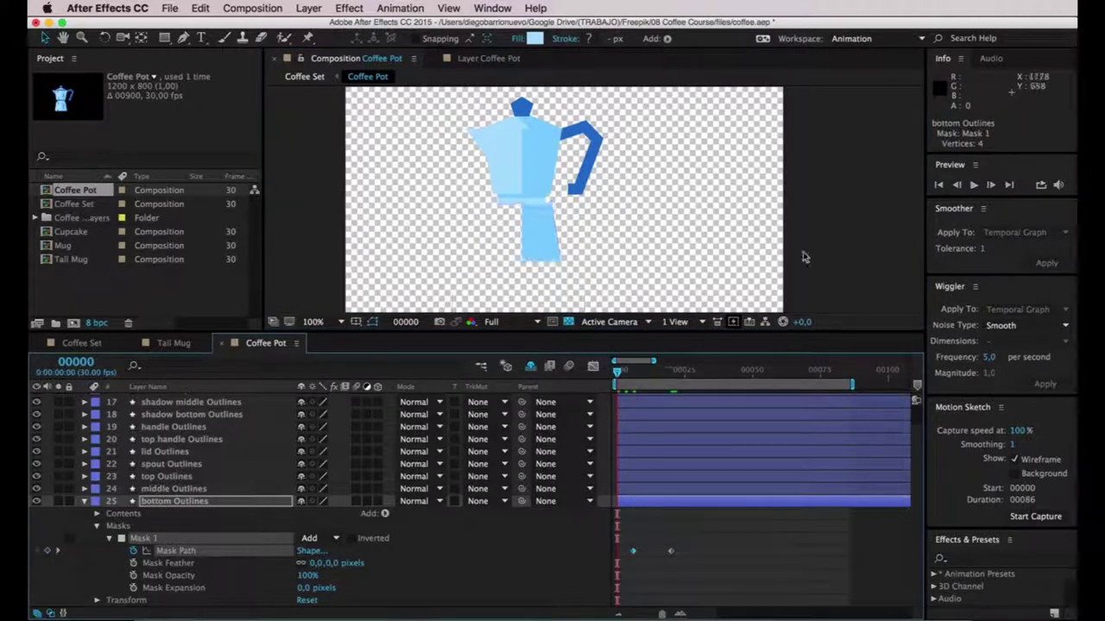
key("space")
mouse_move(689, 377)
left_mouse_down()
mouse_move(630, 377)
mouse_move(676, 373)
left_mouse_up()
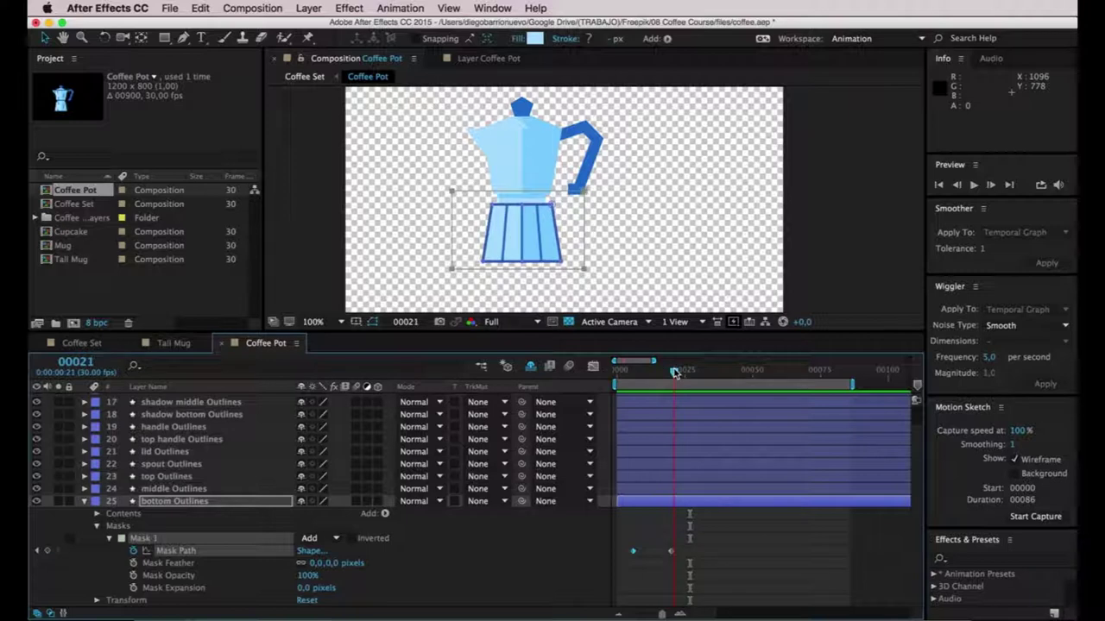
key("Page_Up")
left_click(199, 489)
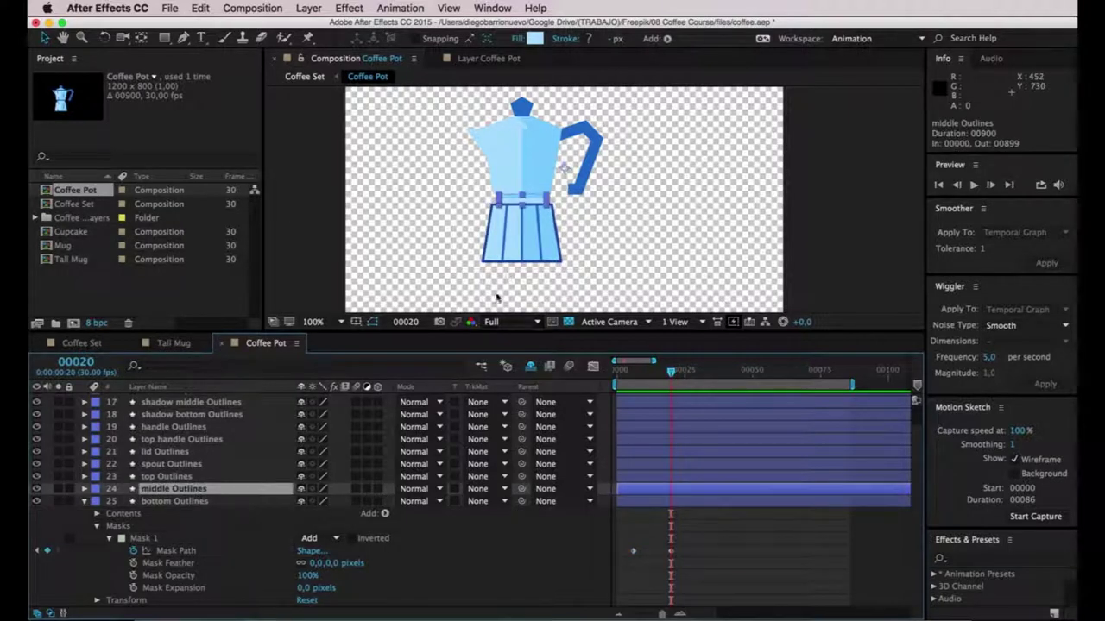
scroll(196, 482, "up", 1)
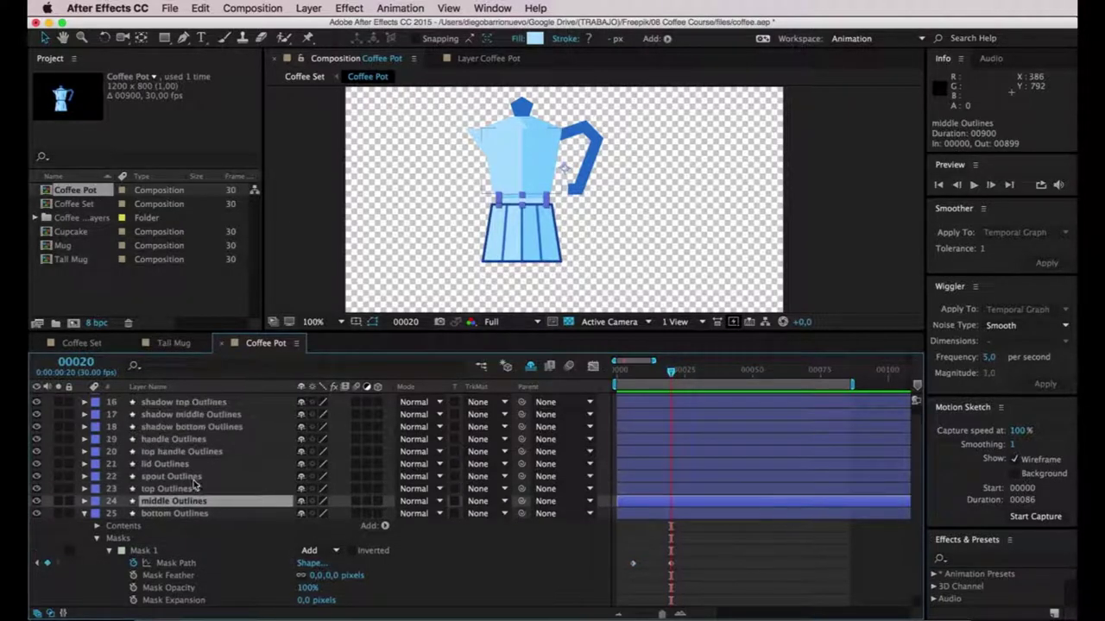
Keyframe the shadow bottom Outlines' Opacity at frame 20 and add a second 100% keyframe at about frame 32.
left_click(190, 427)
left_click(35, 427)
left_click(36, 427)
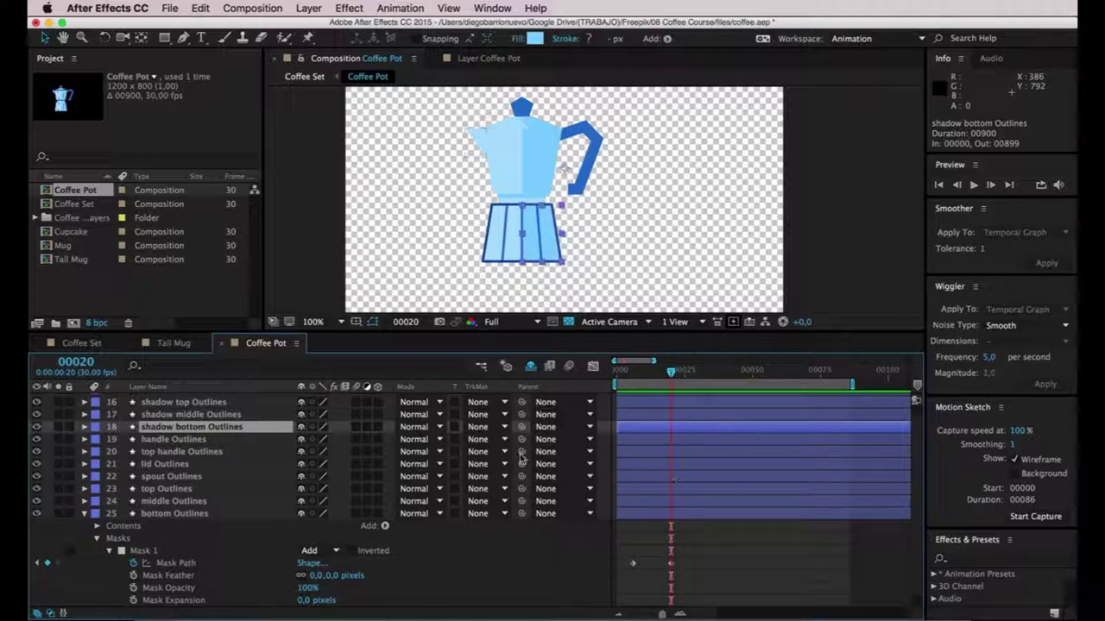
left_click_drag(679, 377, 649, 380)
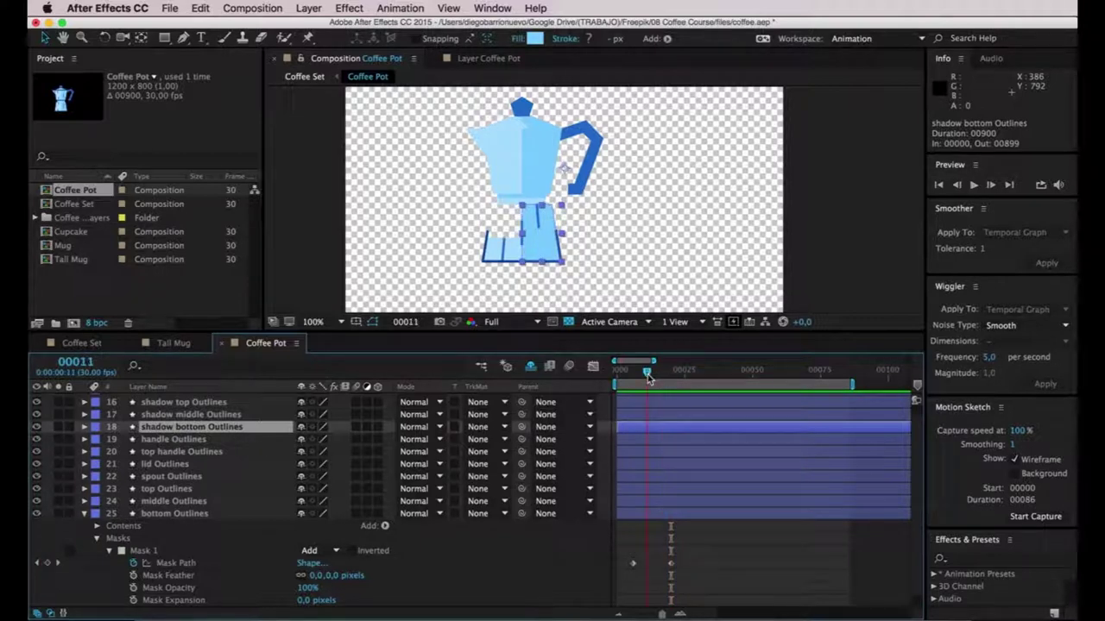
key("t")
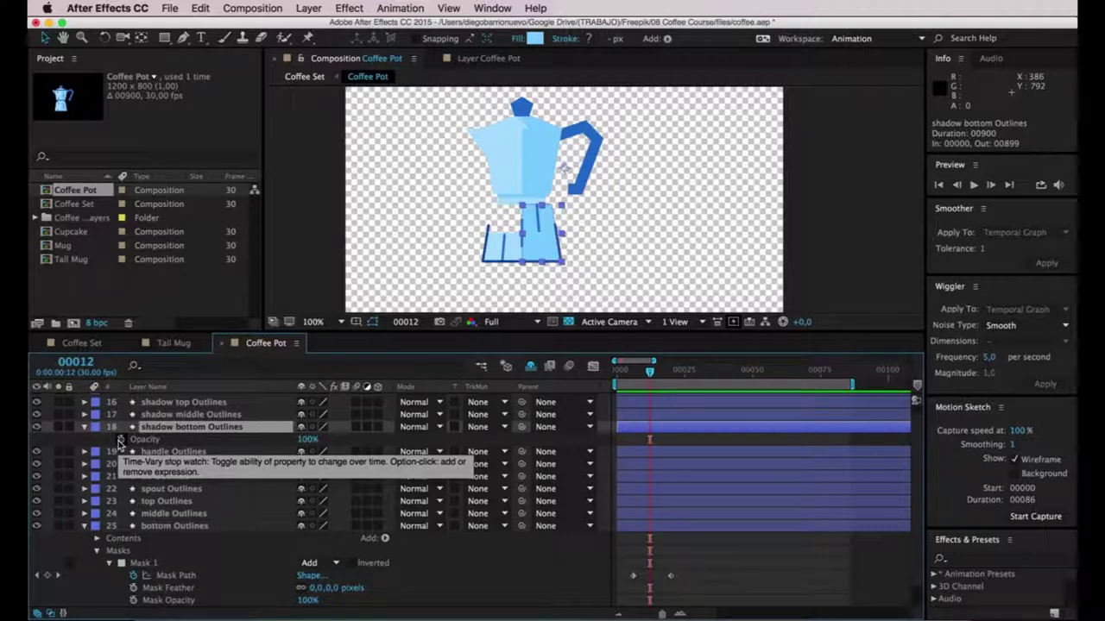
left_click_drag(655, 378, 671, 377)
left_click(122, 440)
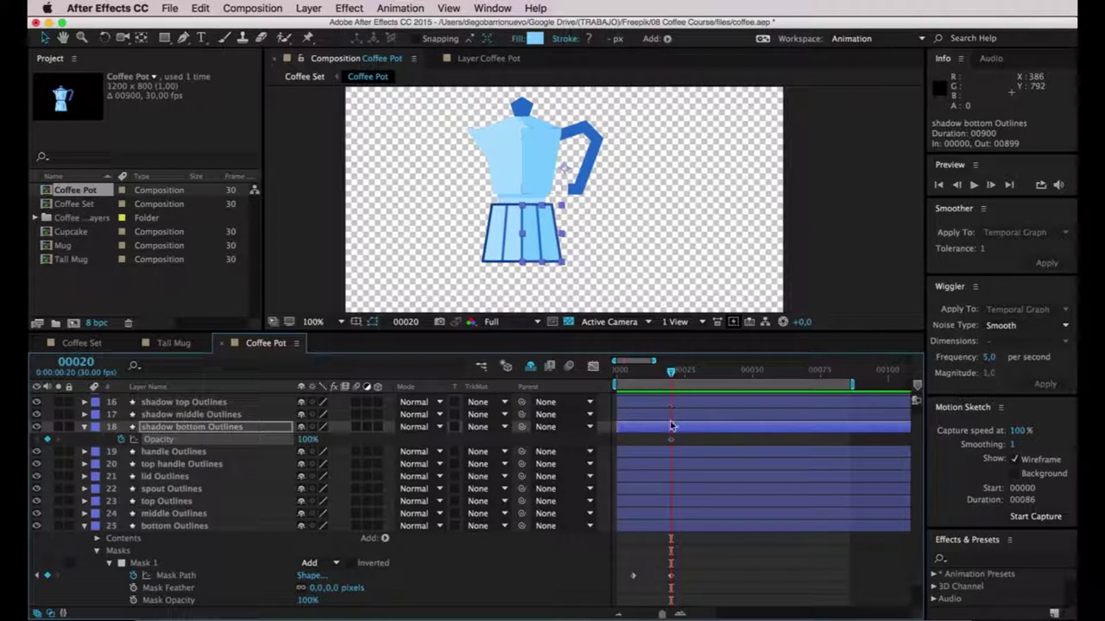
left_click_drag(710, 377, 703, 372)
Set the shadow bottom Outlines' Opacity to 0% at frame 20.
left_click(37, 440)
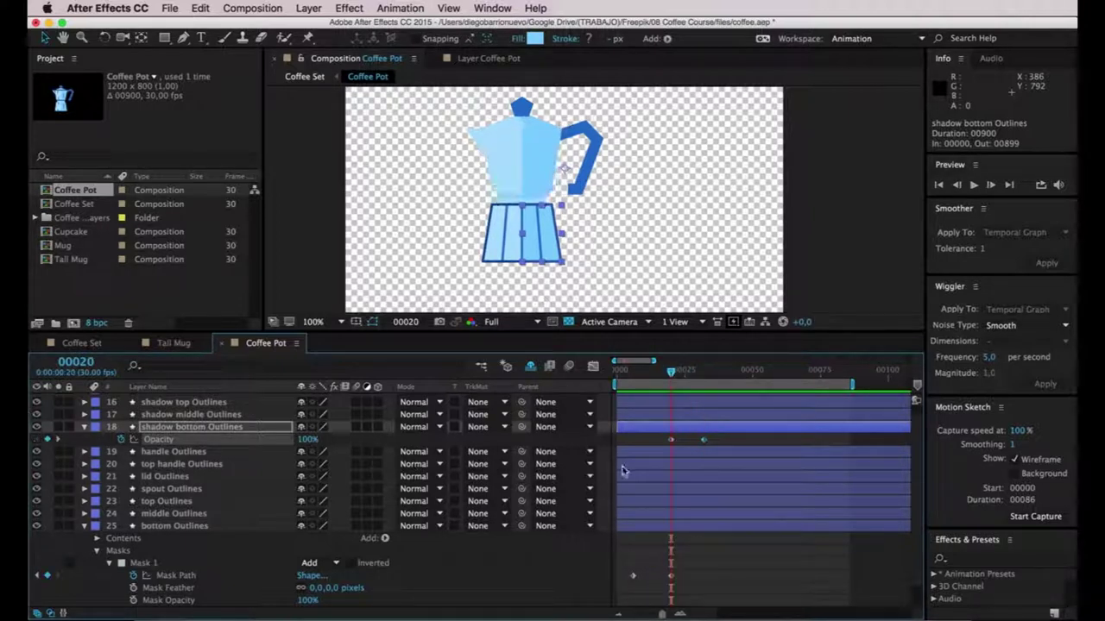
left_click(671, 441)
type("0")
key("Return")
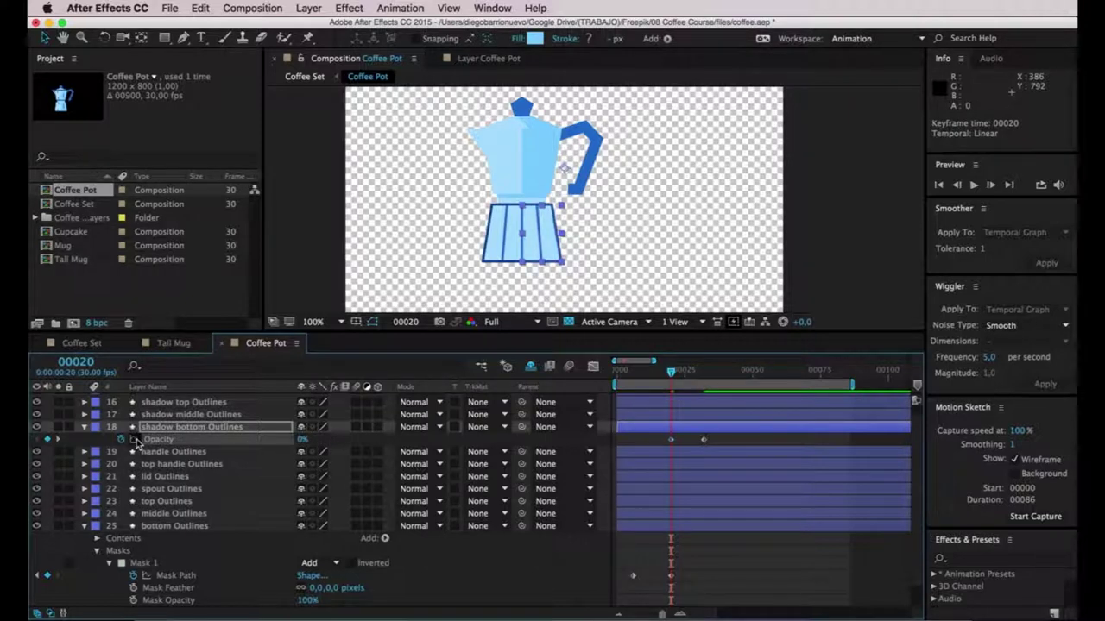
Play back the animation from the start and scrub through the base's fill and shadow reveal.
key("Home")
left_click(831, 265)
key("space")
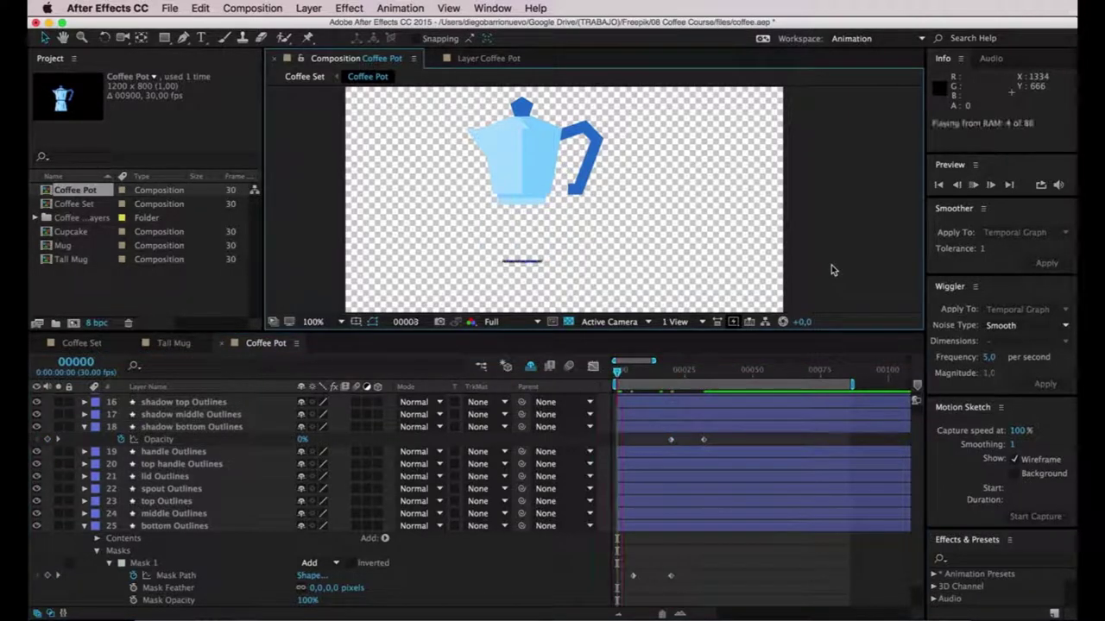
left_click_drag(646, 377, 670, 380)
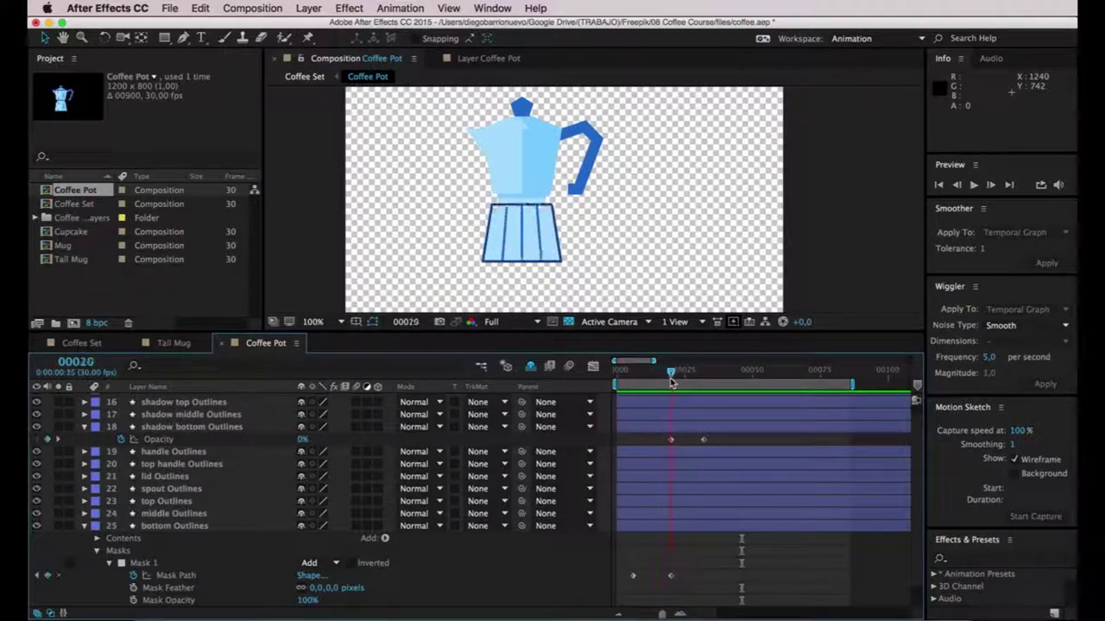
Collapse the shadow bottom and bottom Outlines layers and expand the middle Outlines layer.
left_click(84, 427)
left_click(85, 514)
left_click(173, 512)
left_click(84, 511)
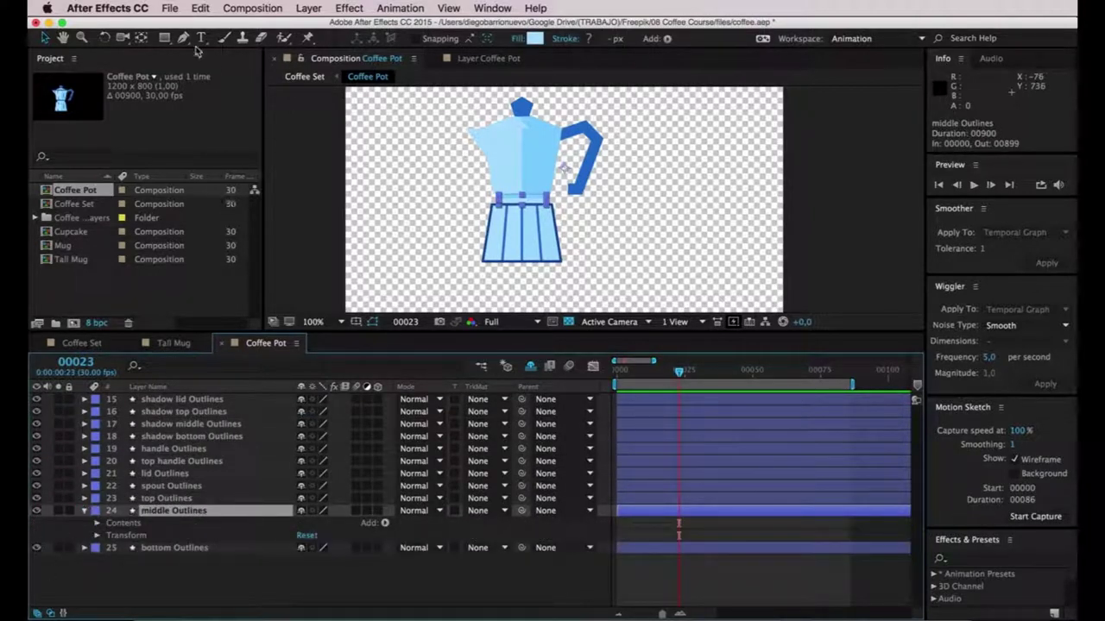
Draw a rectangular mask around the pot's narrow middle band on the middle Outlines layer.
left_click(164, 38)
left_click(371, 38)
left_click_drag(462, 160, 591, 240)
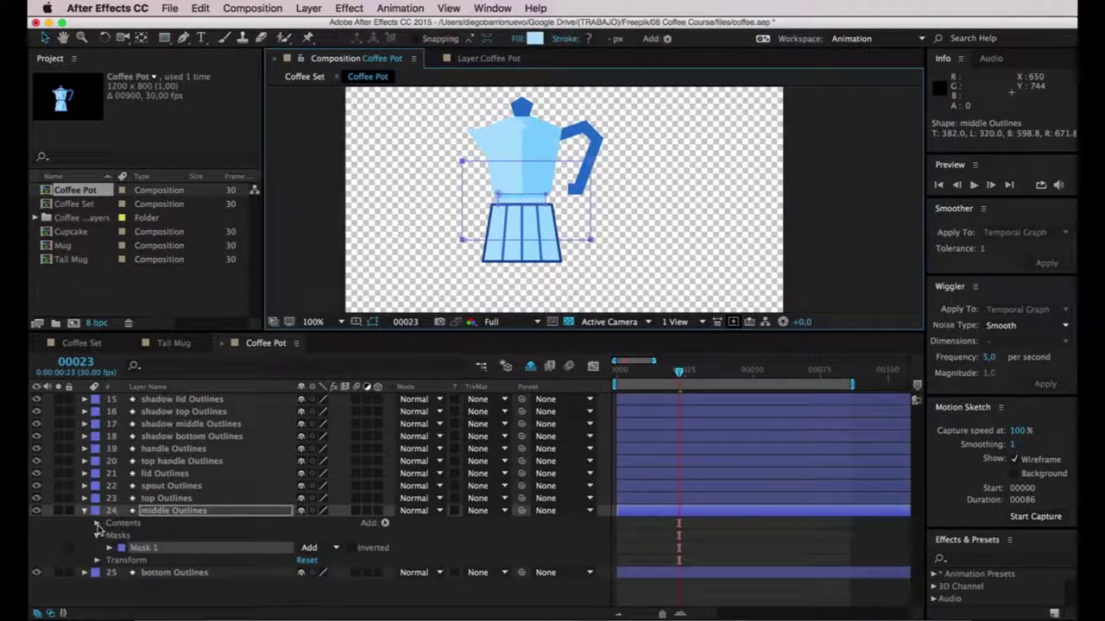
Keyframe the middle Outlines' Mask Expansion from -123 pixels at frame 20 to 0 pixels at frame 27.
left_click(109, 548)
scroll(660, 412, "down", 1)
mouse_move(679, 378)
left_mouse_down()
mouse_move(637, 378)
mouse_move(666, 384)
left_mouse_up()
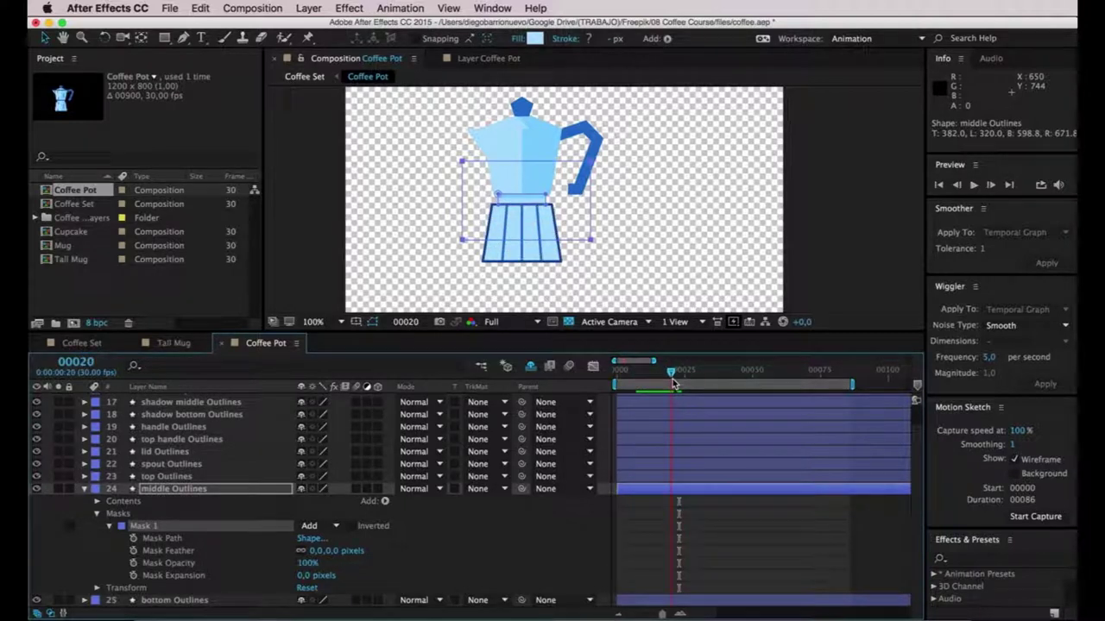
left_click(132, 576)
left_click_drag(671, 373, 692, 380)
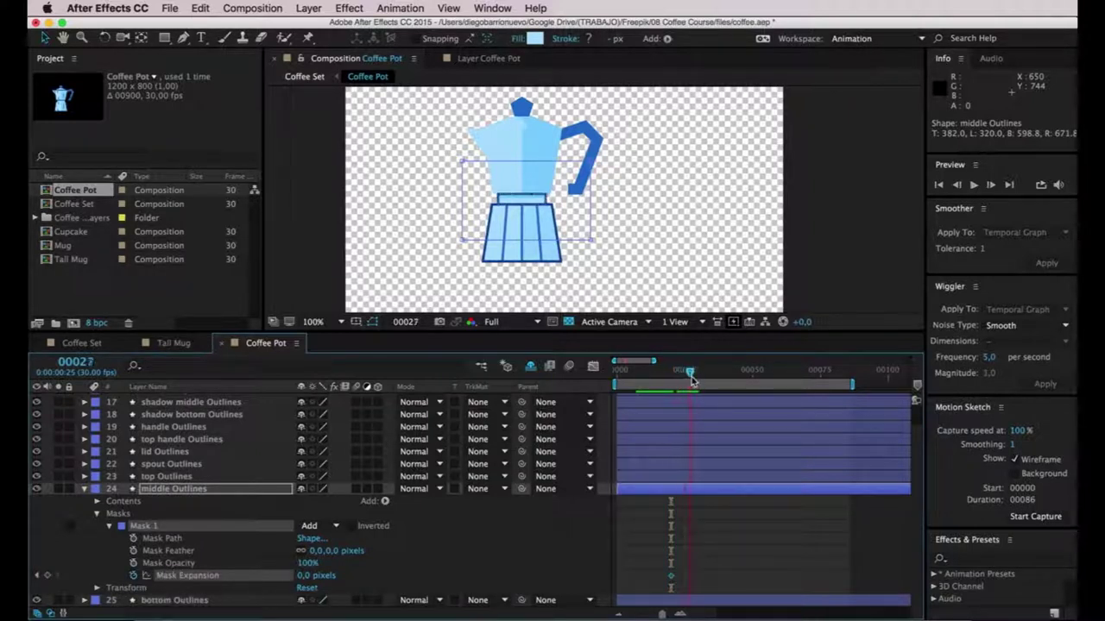
left_click(37, 577)
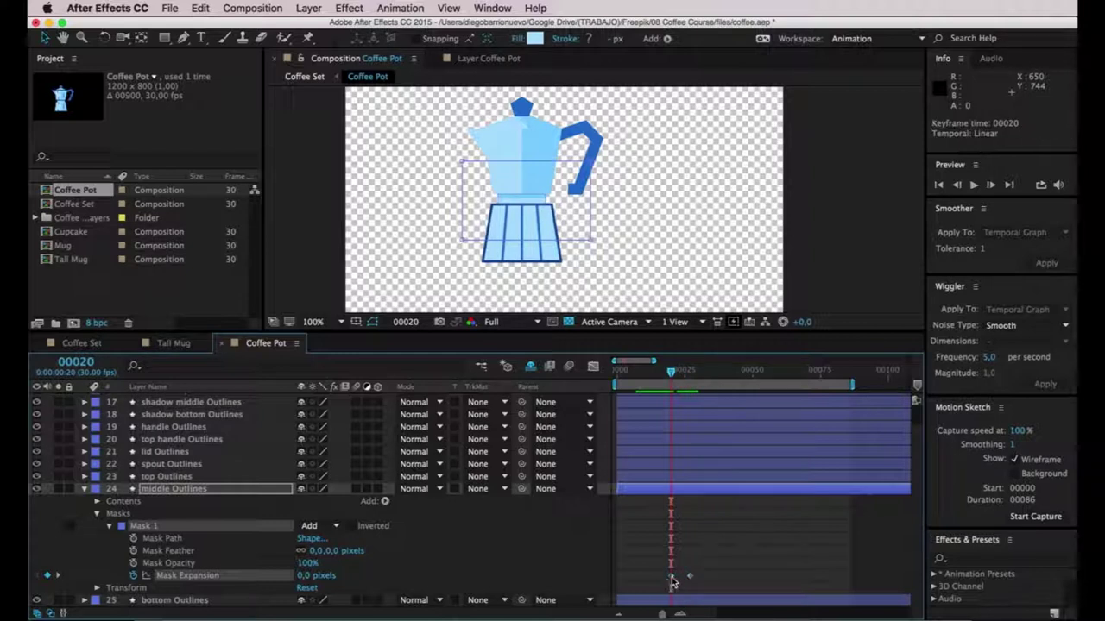
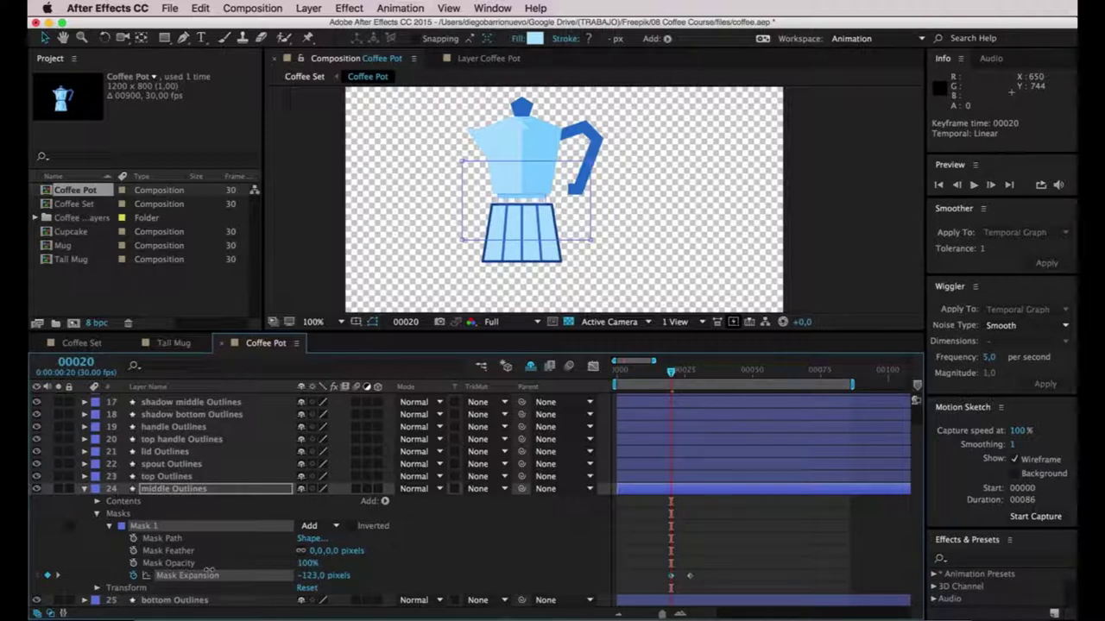
left_click(282, 264)
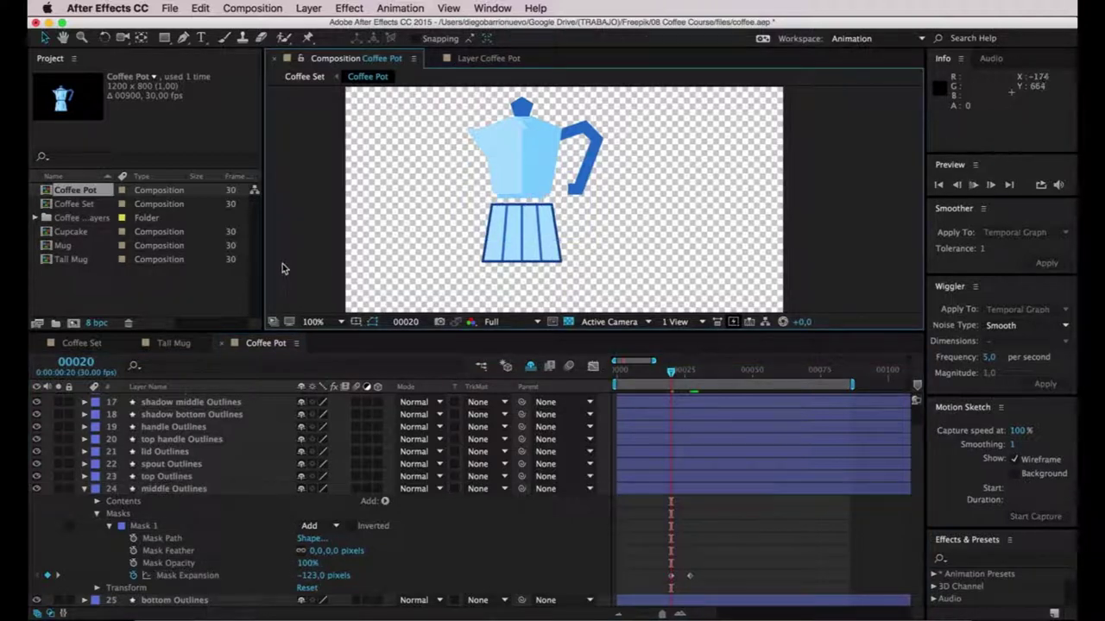
Preview the middle band's mask reveal and collapse the middle Outlines layer.
key("space")
mouse_move(672, 373)
left_mouse_down()
mouse_move(652, 373)
mouse_move(672, 373)
left_mouse_up()
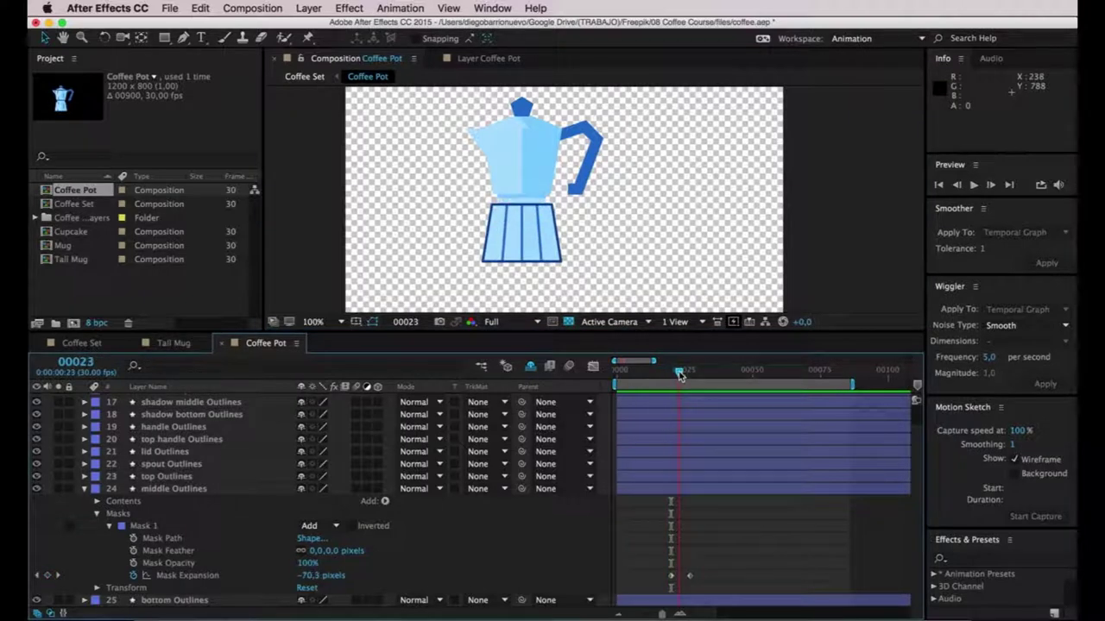
left_click(84, 489)
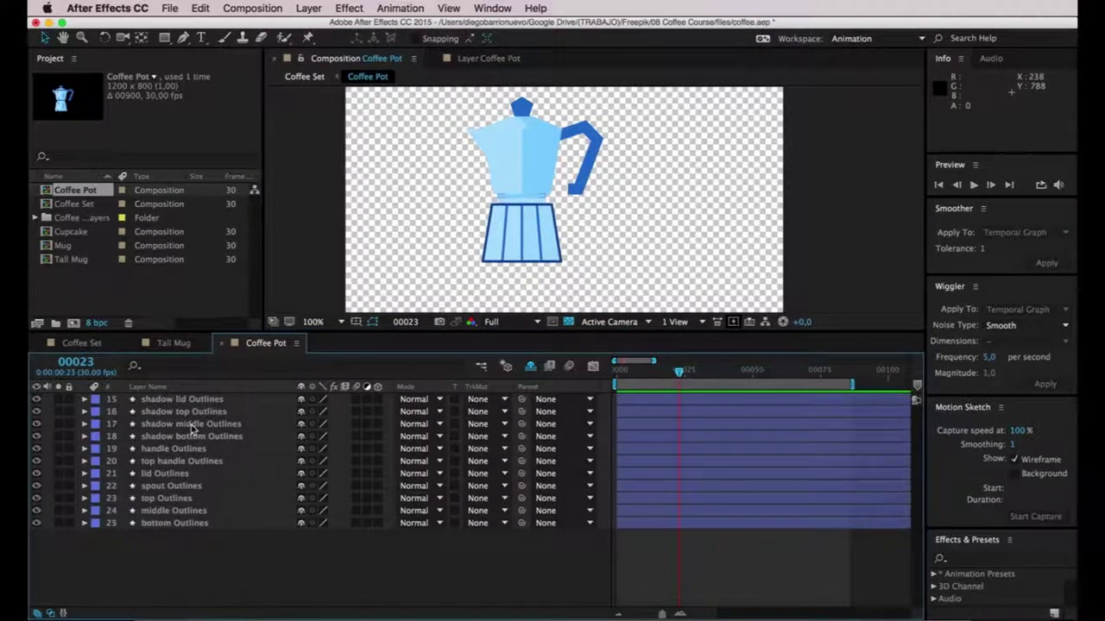
Keyframe the shadow middle Outlines' Opacity from 0% at frame 24 to 100% at frame 35, and check the fade.
left_click(86, 424)
mouse_move(682, 376)
left_mouse_down()
mouse_move(663, 376)
mouse_move(684, 379)
left_mouse_up()
key("alt+shift+t")
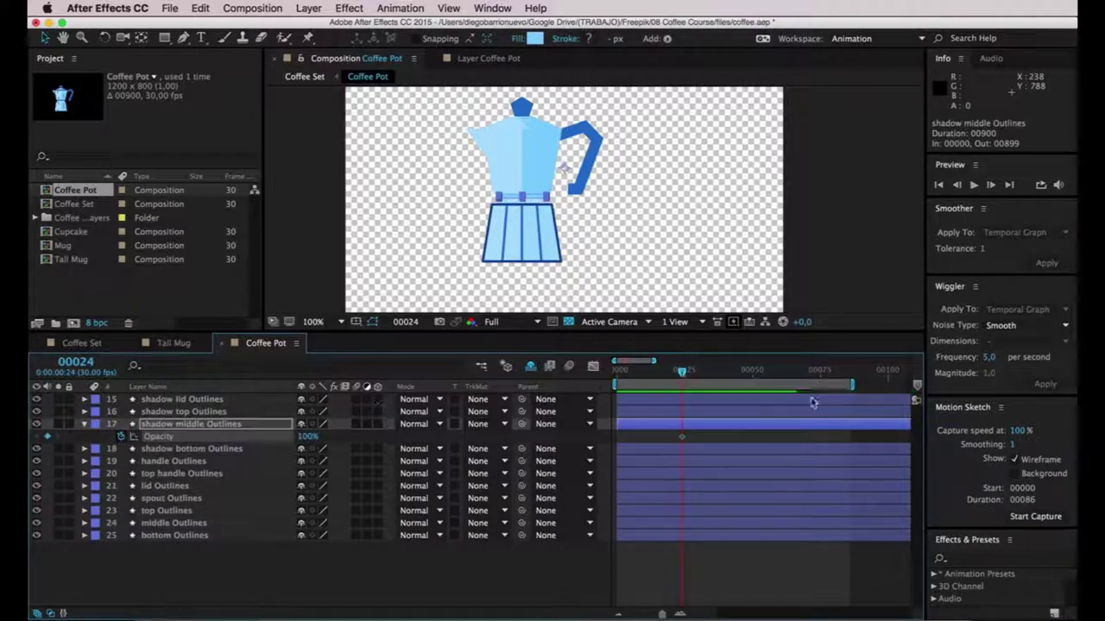
left_click_drag(681, 372, 711, 373)
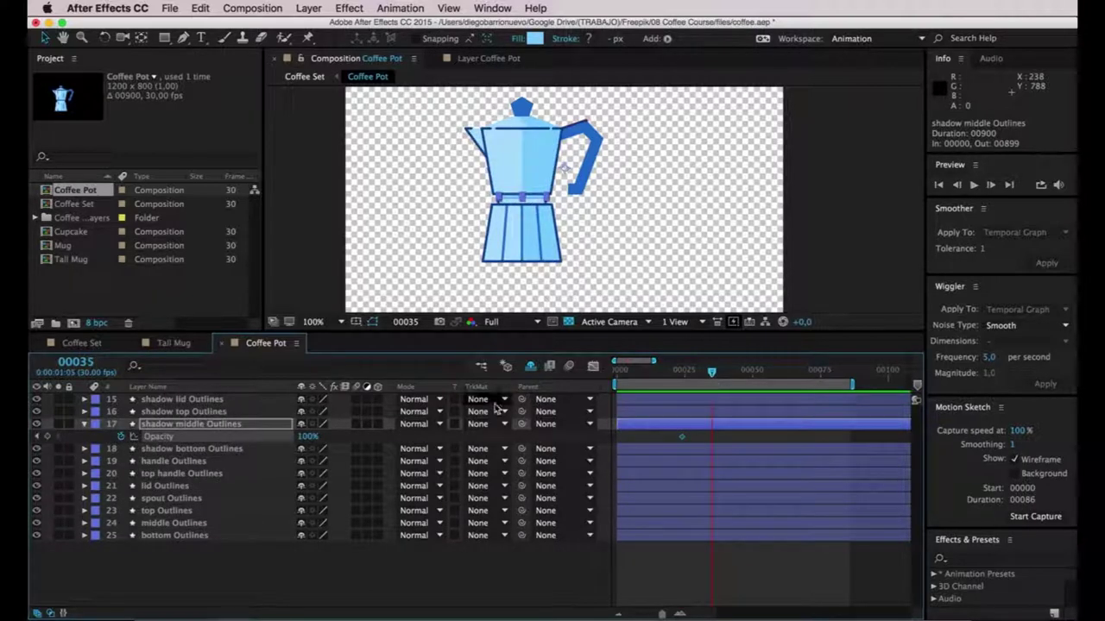
left_click(48, 436)
left_click(37, 437)
left_click(682, 437)
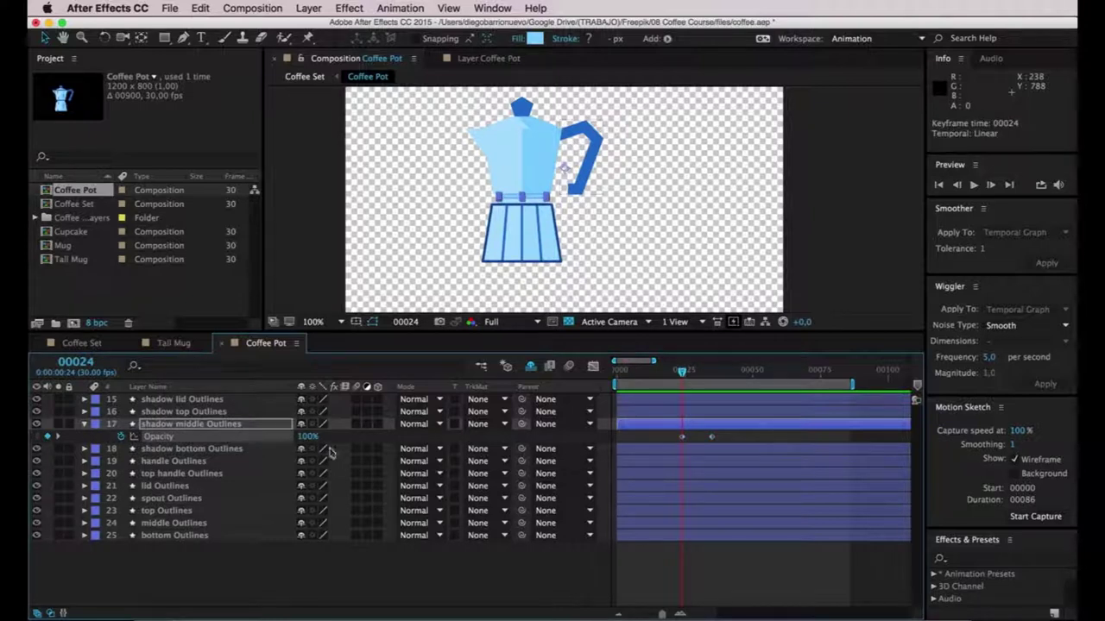
left_click(403, 598)
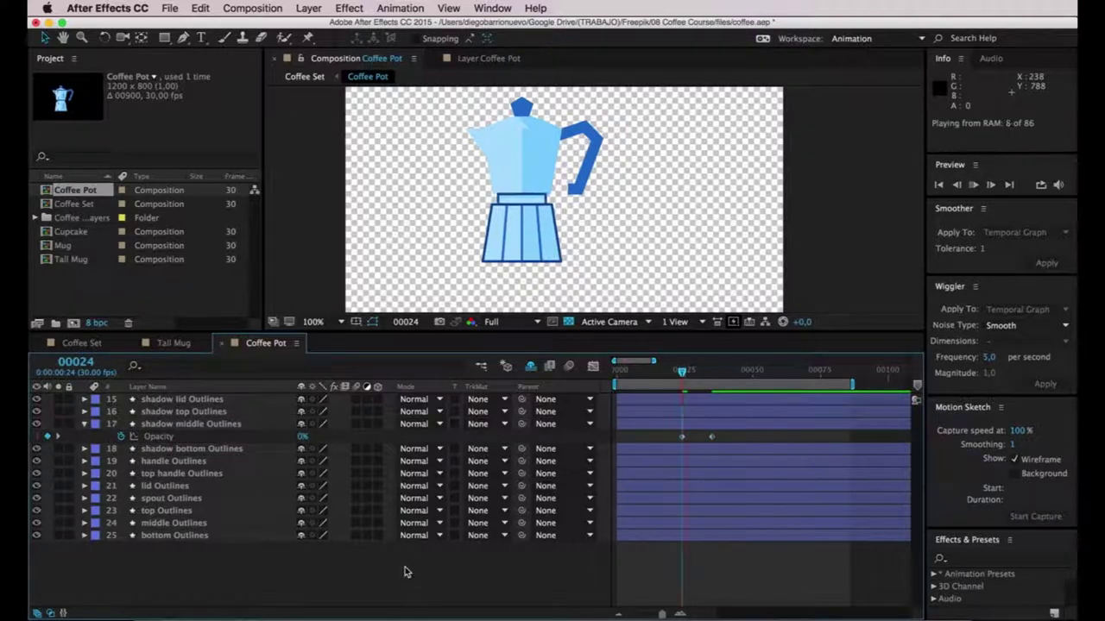
left_click_drag(717, 375, 696, 384)
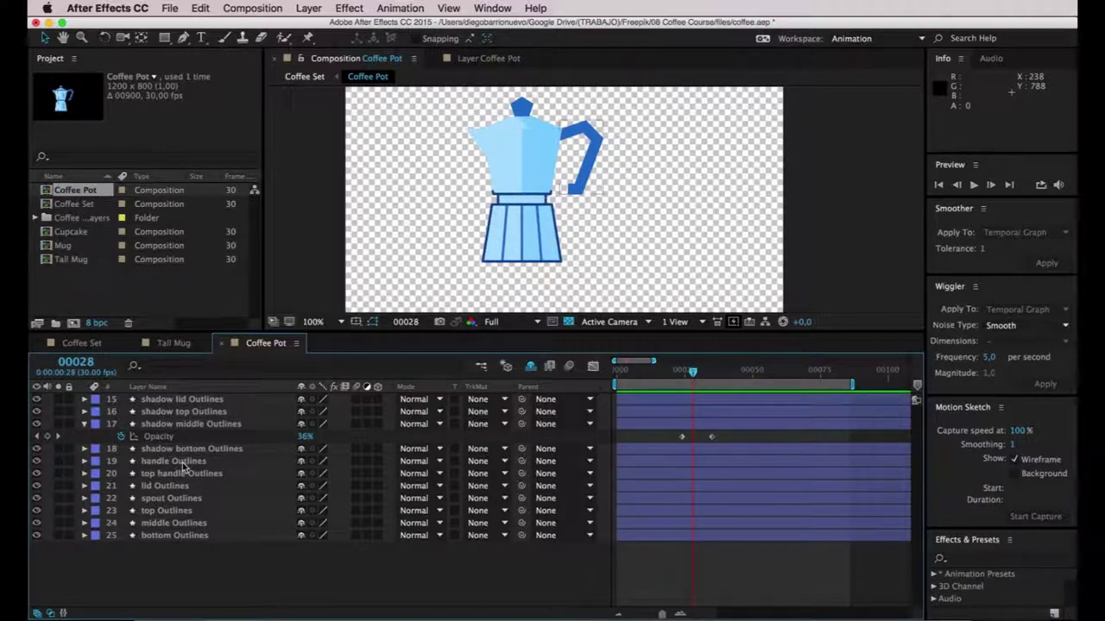
Draw a rectangular mask on the top Outlines layer that encloses the pot's whole upper body.
left_click(166, 478)
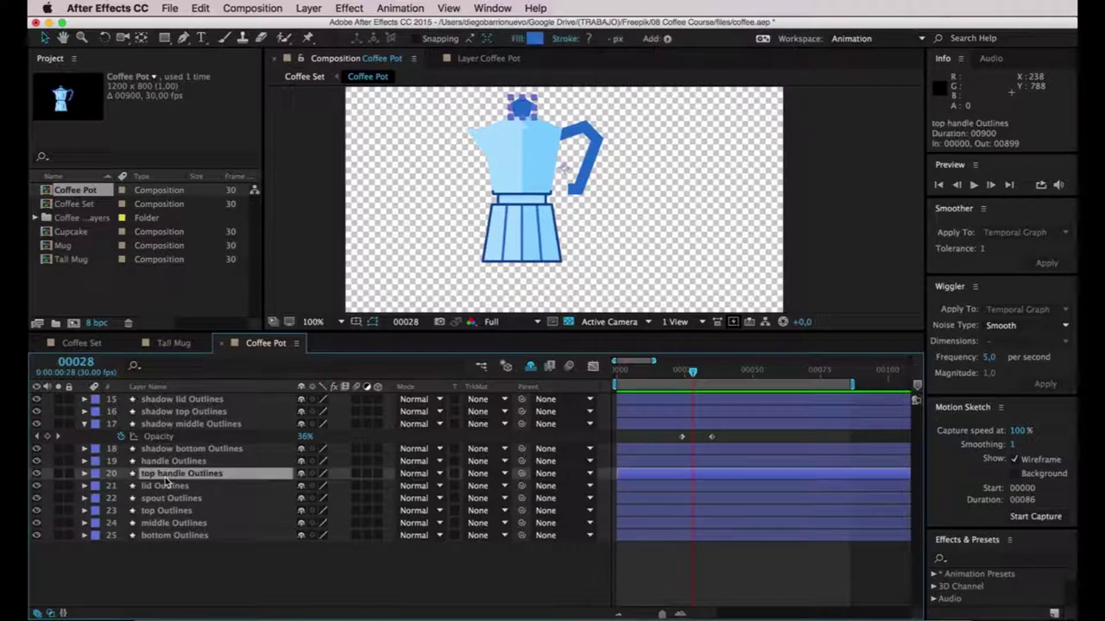
left_click(172, 510)
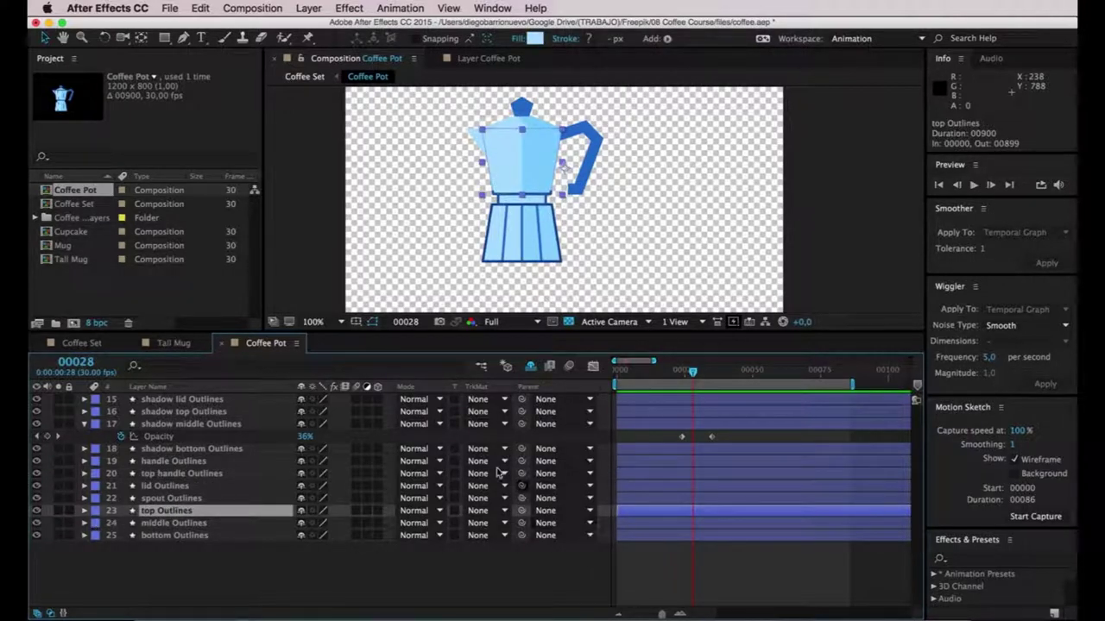
left_click(163, 40)
left_click(370, 38)
left_click_drag(590, 200, 464, 114)
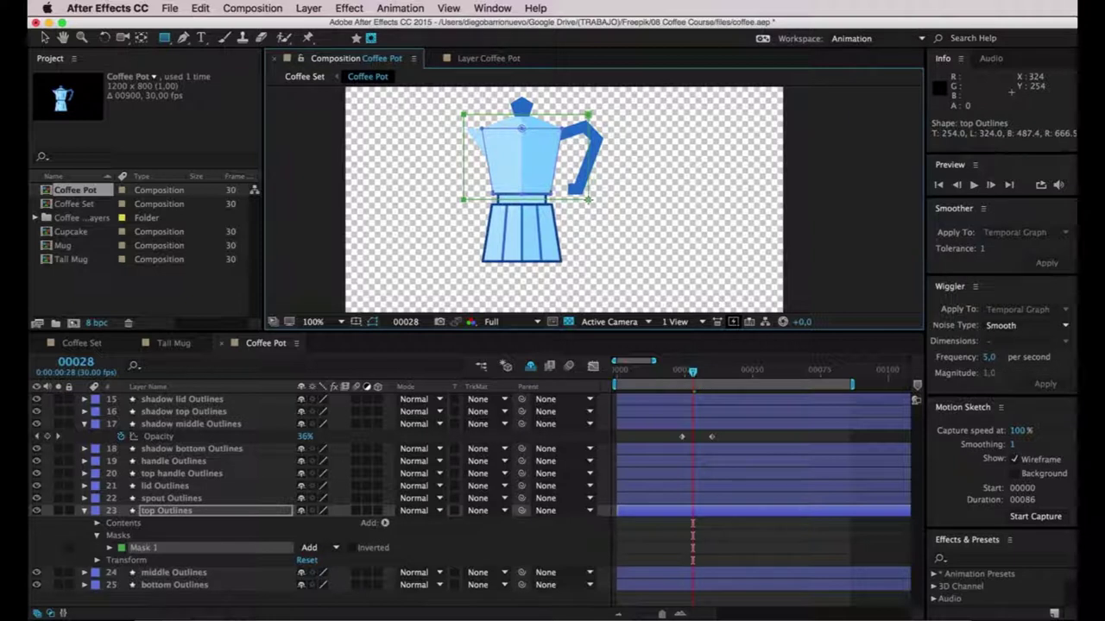
Keyframe the Mask Path of the top Outlines' Mask 1 at frames 30 and 40.
left_click(109, 548)
scroll(271, 534, "down", 2)
left_click_drag(693, 373, 725, 382)
left_click(133, 526)
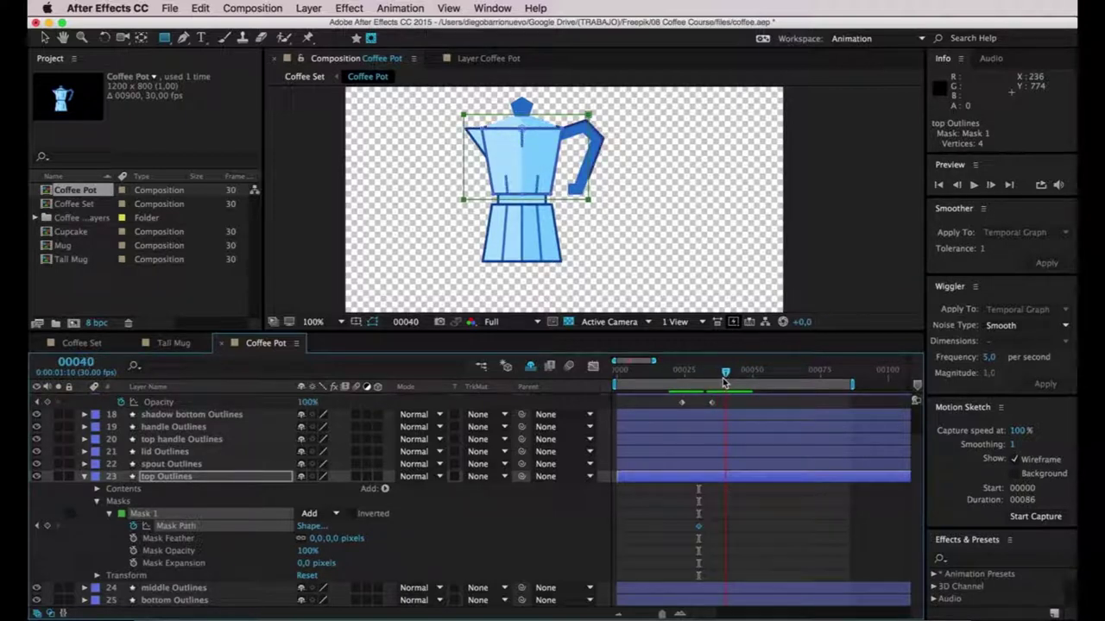
left_click(38, 526)
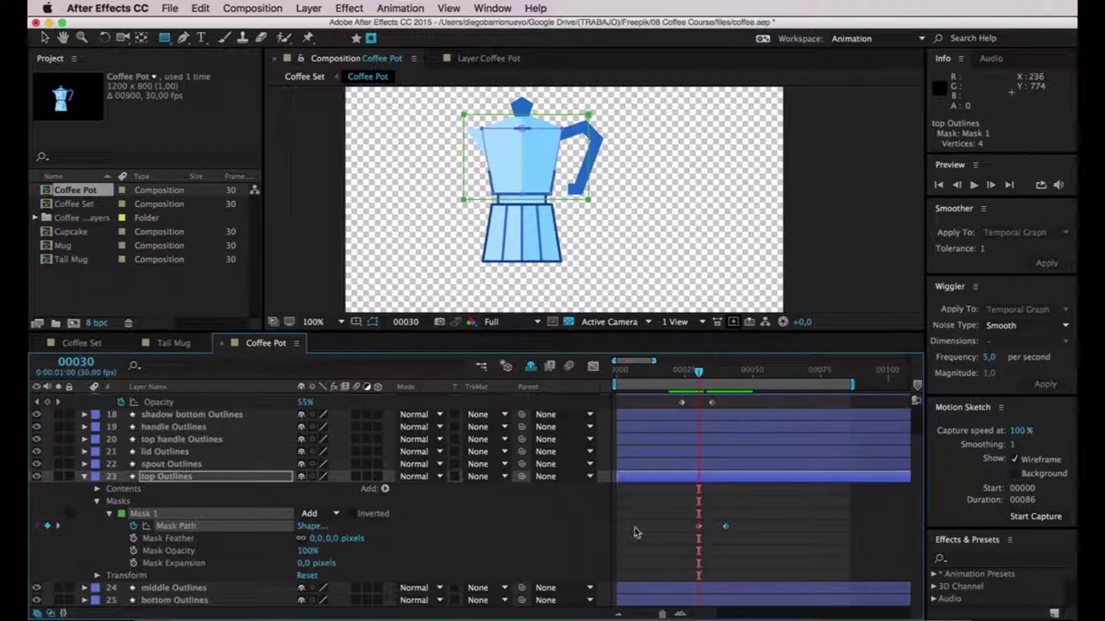
At frame 30, move the top Outlines mask down below the upper body so its fill is hidden.
left_click(698, 528)
left_click(46, 38)
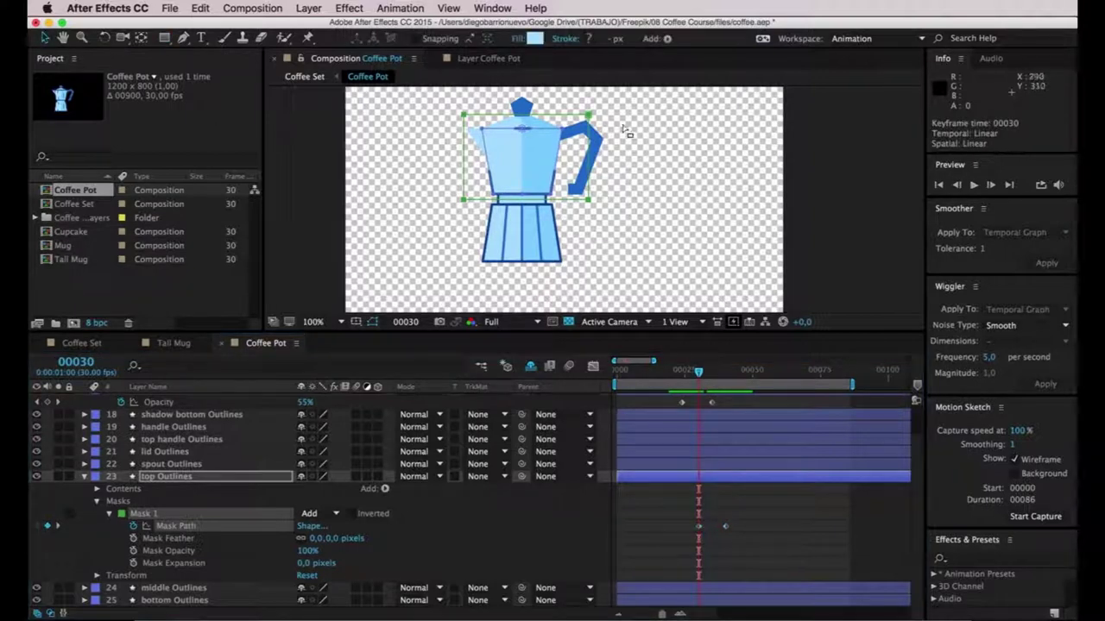
left_click_drag(574, 119, 550, 198)
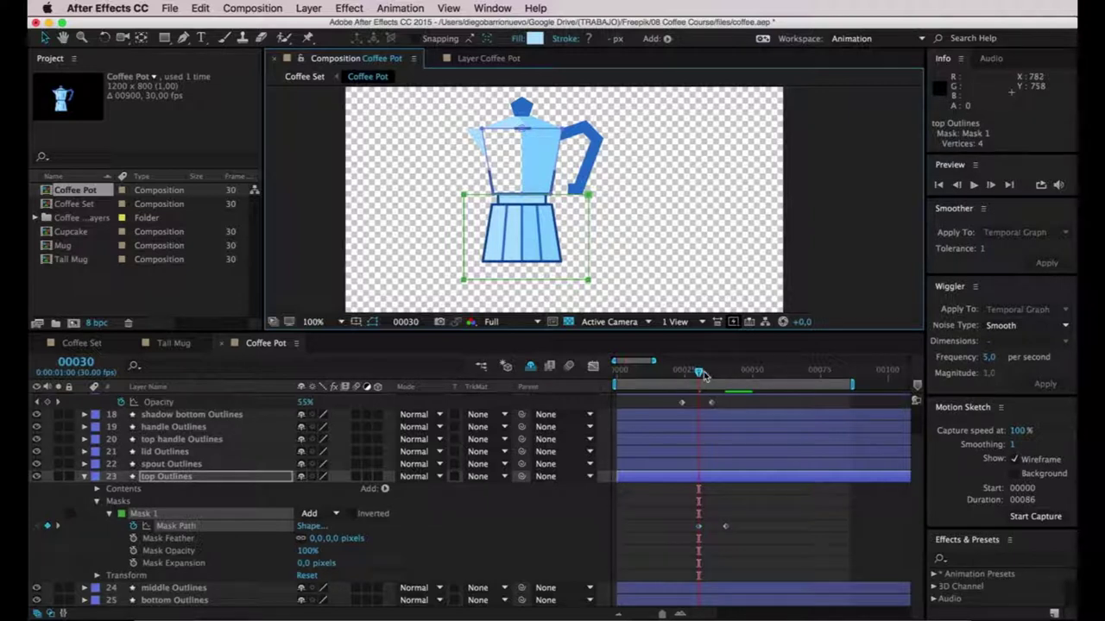
left_click(821, 293)
left_click(823, 278)
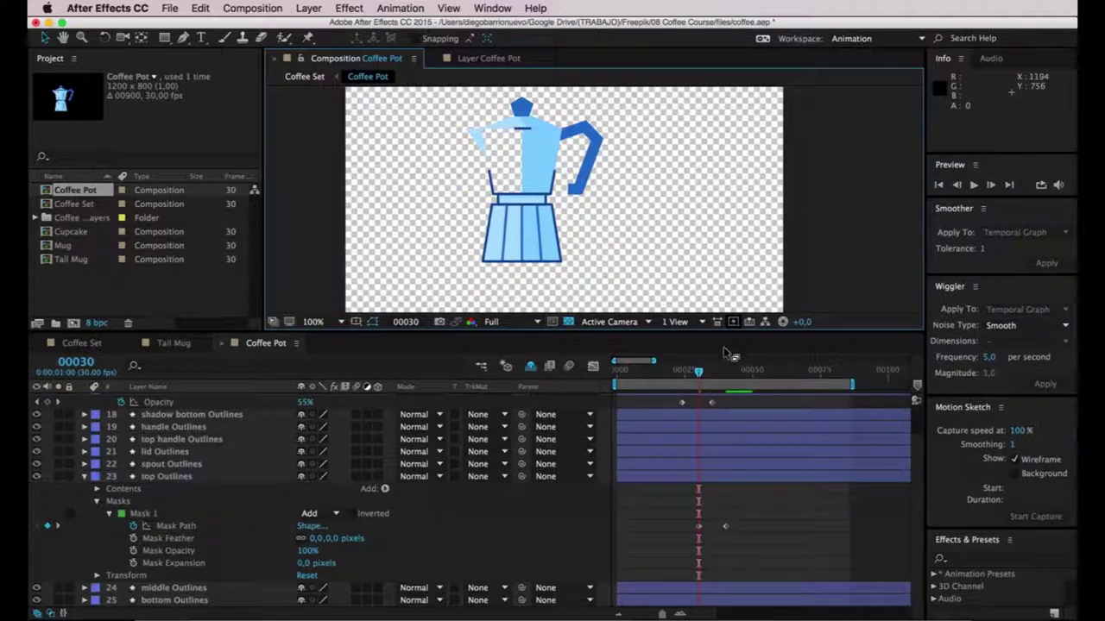
Play back the animation and scrub through the upper body's fill reveal.
left_click(647, 372)
key("space")
key("space")
left_click_drag(678, 374, 729, 372)
Keyframe the shadow top Outlines' Opacity from 0% at frame 40 to 100% at frame 50.
left_click(177, 416)
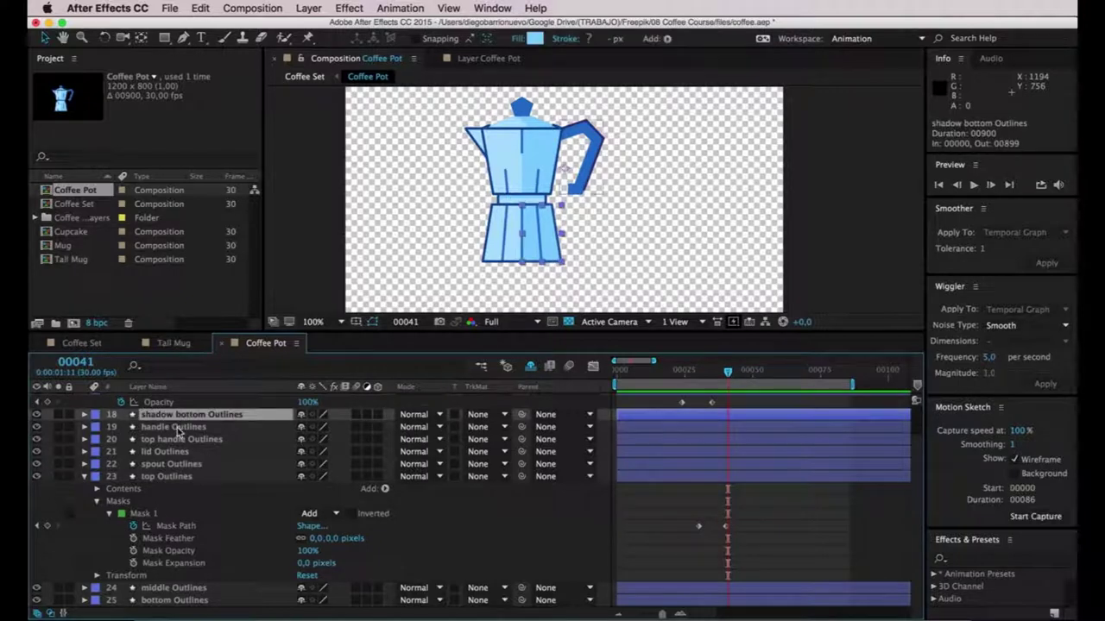
scroll(177, 422, "up", 3)
left_click(181, 423)
left_click(177, 415)
mouse_move(728, 372)
left_mouse_down()
mouse_move(717, 372)
mouse_move(729, 377)
left_mouse_up()
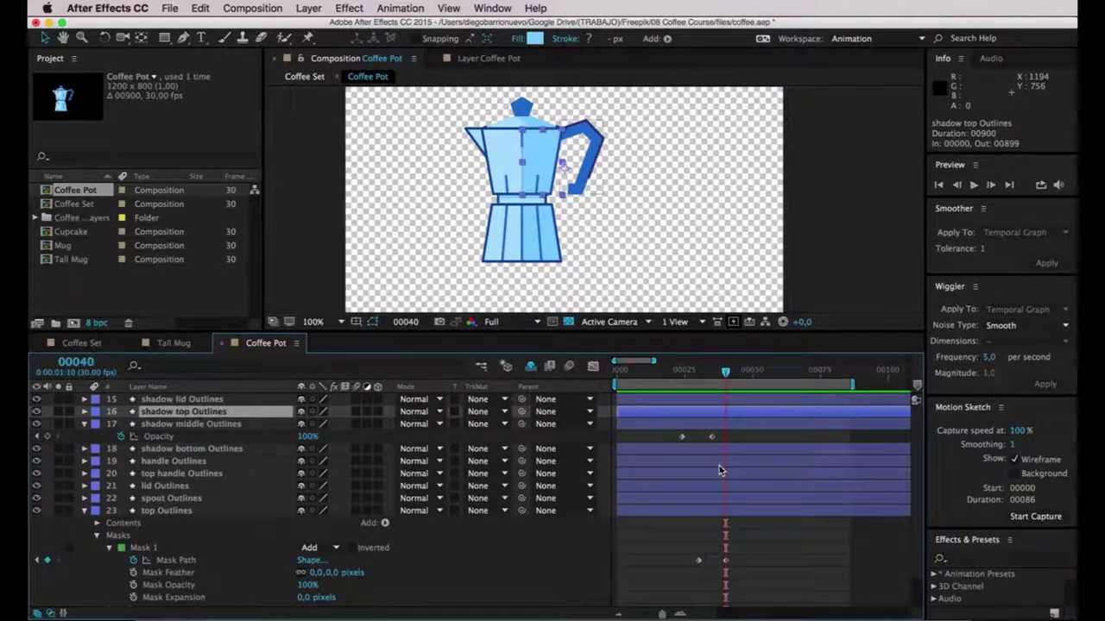
key("alt+shift+t")
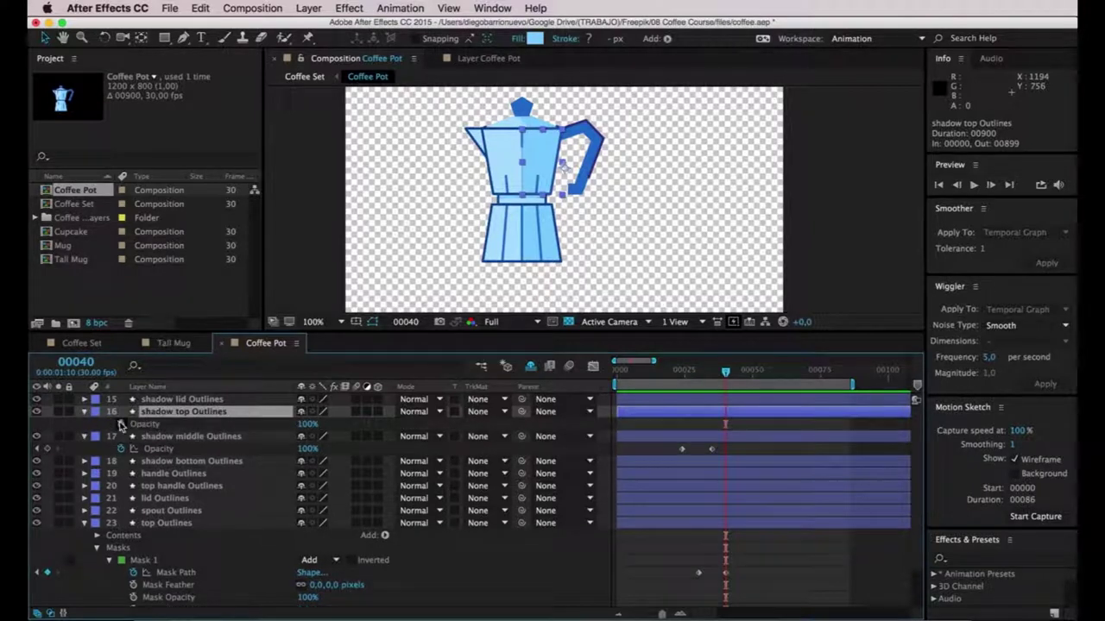
left_click_drag(744, 375, 752, 372)
left_click(38, 424)
left_click(39, 424)
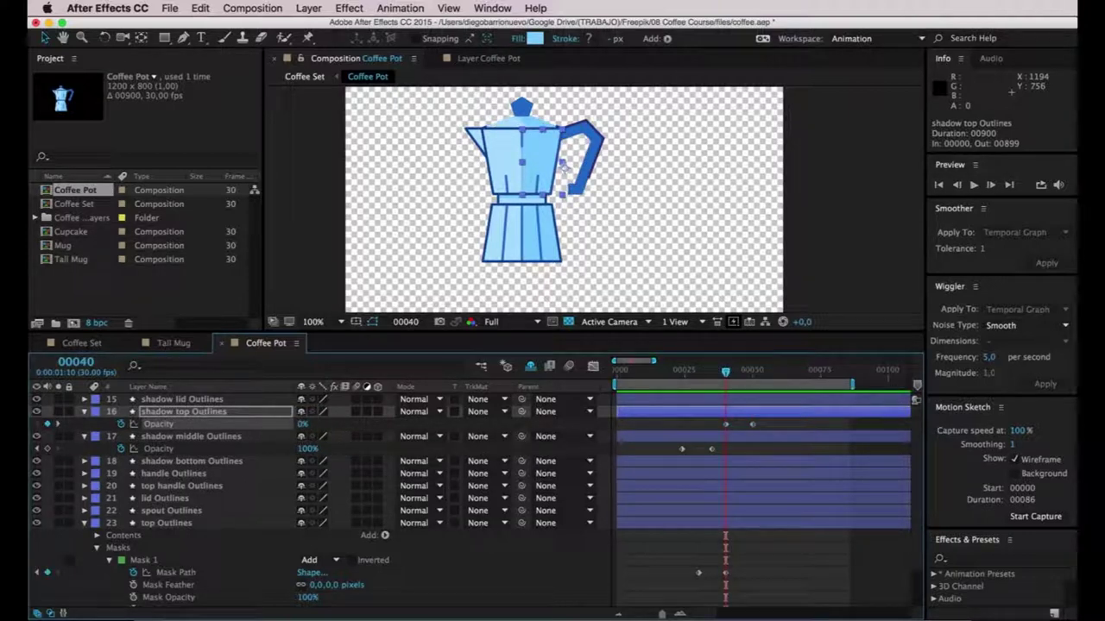
key("Return")
Play back and scrub through the upper body's fill and shadow reveal.
key("space")
key("space")
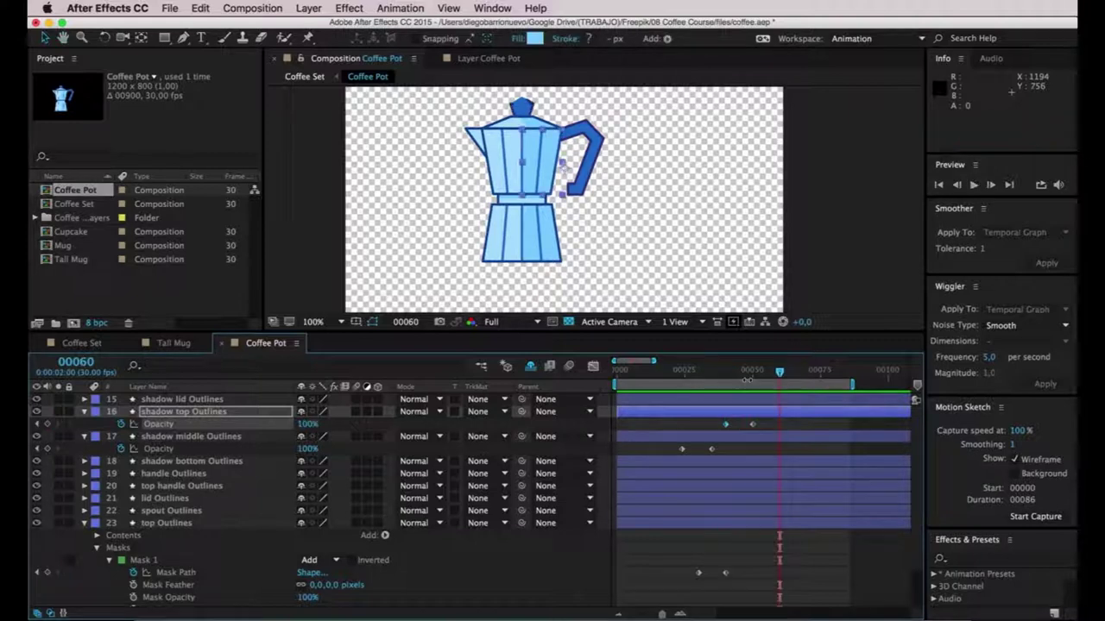
left_click(757, 373)
left_click_drag(765, 372, 710, 378)
Collapse the shadow top, shadow middle and top Outlines layers.
left_click(85, 413)
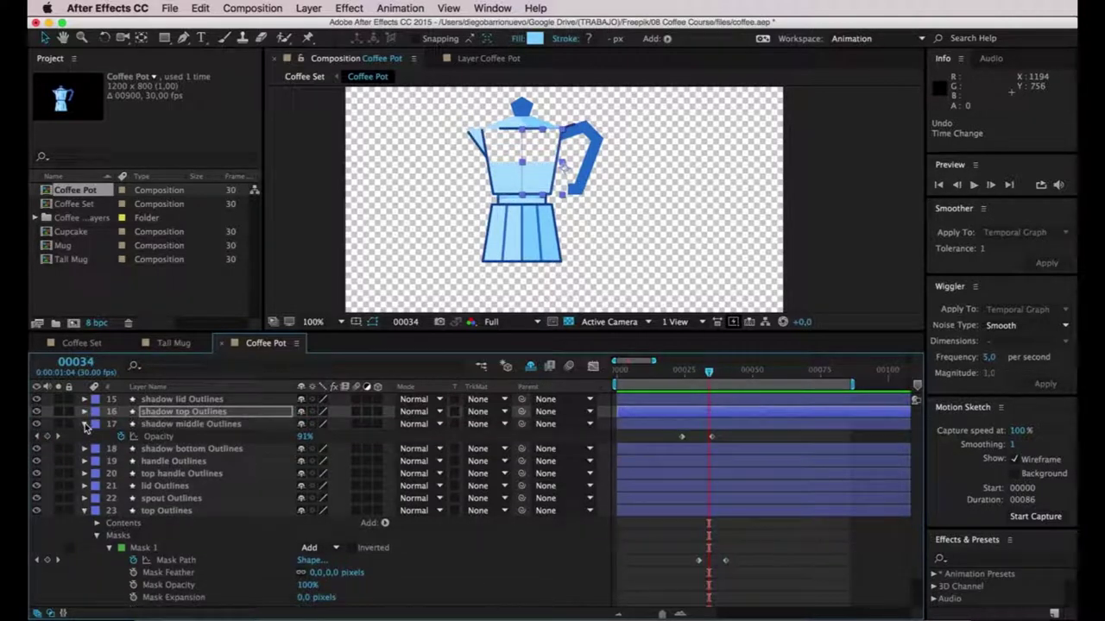
left_click(84, 424)
left_click(84, 499)
Draw a rectangular mask around the spout on the spout Outlines layer.
left_click(169, 486)
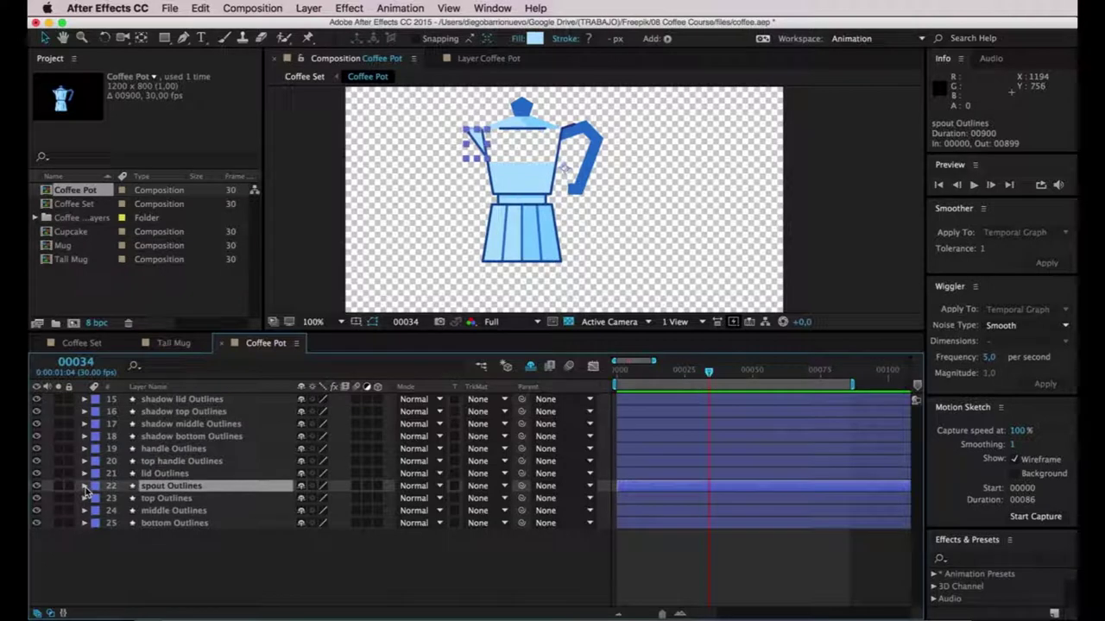
left_click(164, 39)
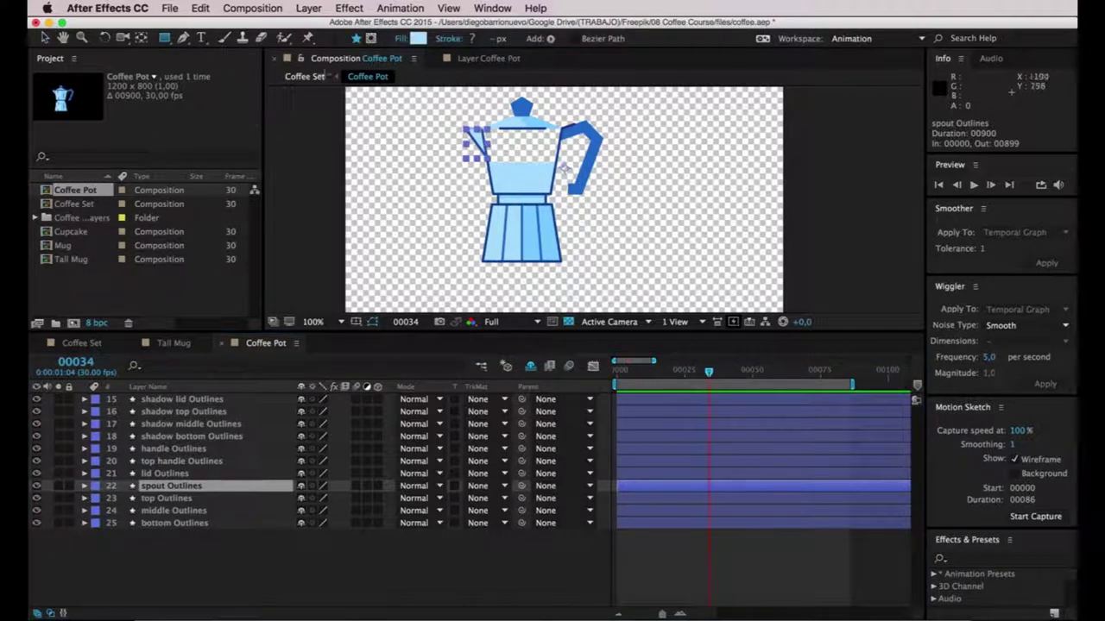
left_click(372, 39)
left_click_drag(440, 112, 493, 186)
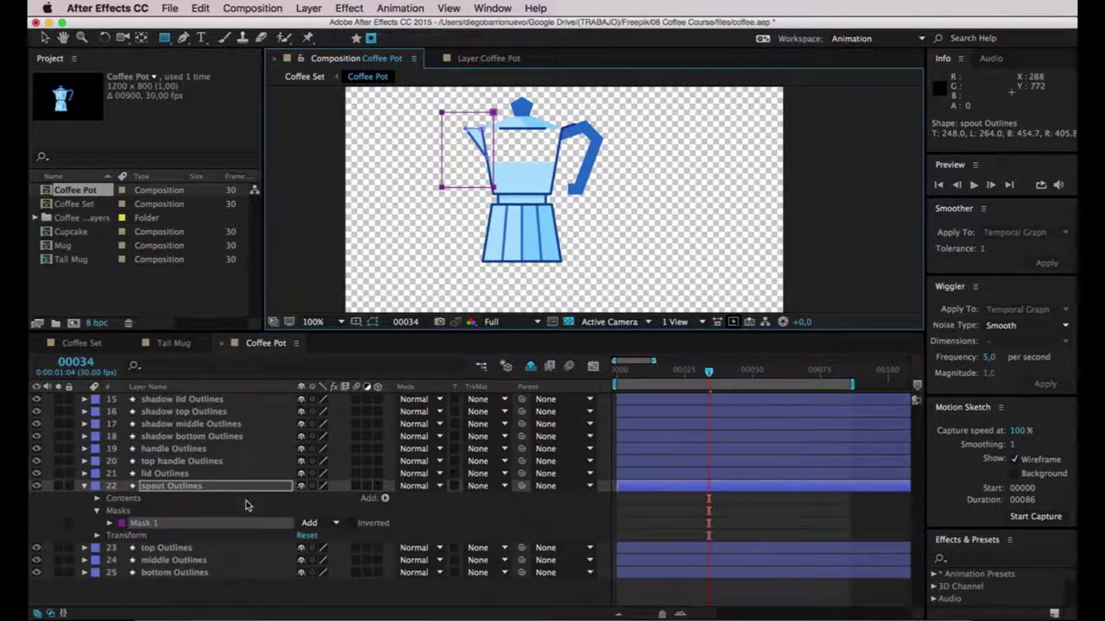
Keyframe the Mask Path of the spout Outlines' Mask 1 at frame 35 and about frame 45.
left_click(109, 523)
mouse_move(712, 375)
left_mouse_down()
mouse_move(688, 373)
mouse_move(712, 374)
left_mouse_up()
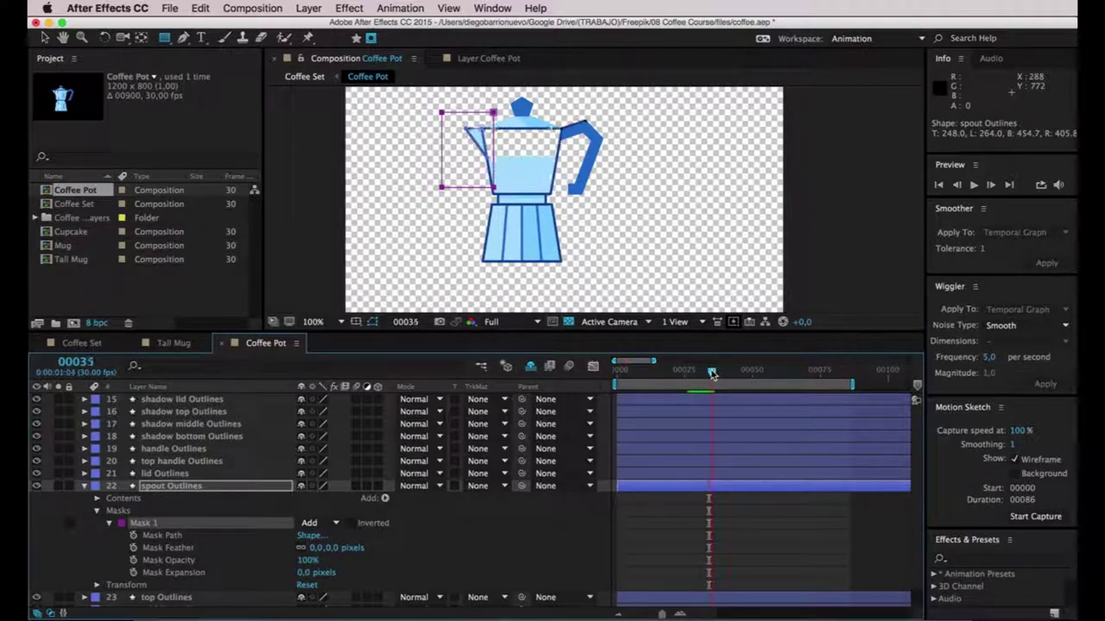
left_click(133, 536)
left_click_drag(712, 375, 738, 377)
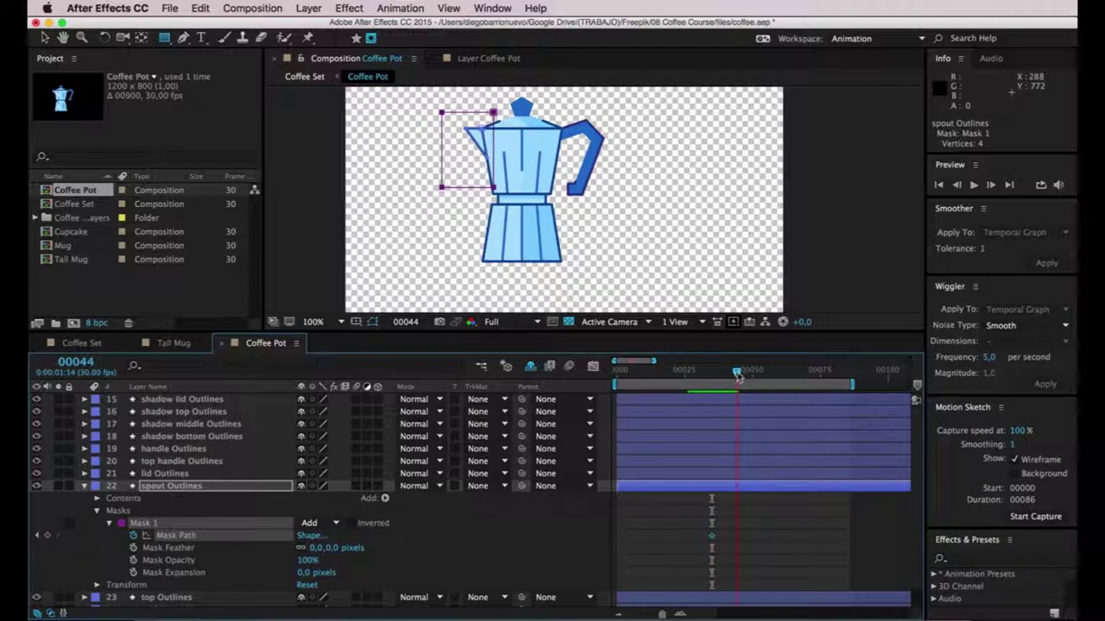
left_click(39, 536)
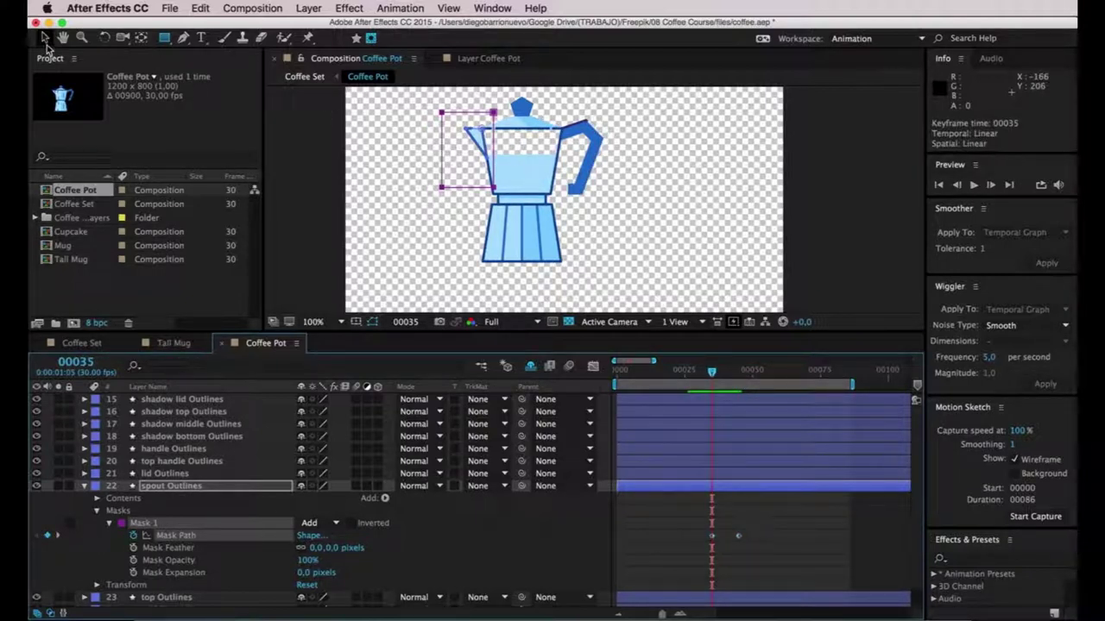
At frame 35, shift the spout mask sideways towards the pot body so the spout's fill is hidden.
left_click(45, 39)
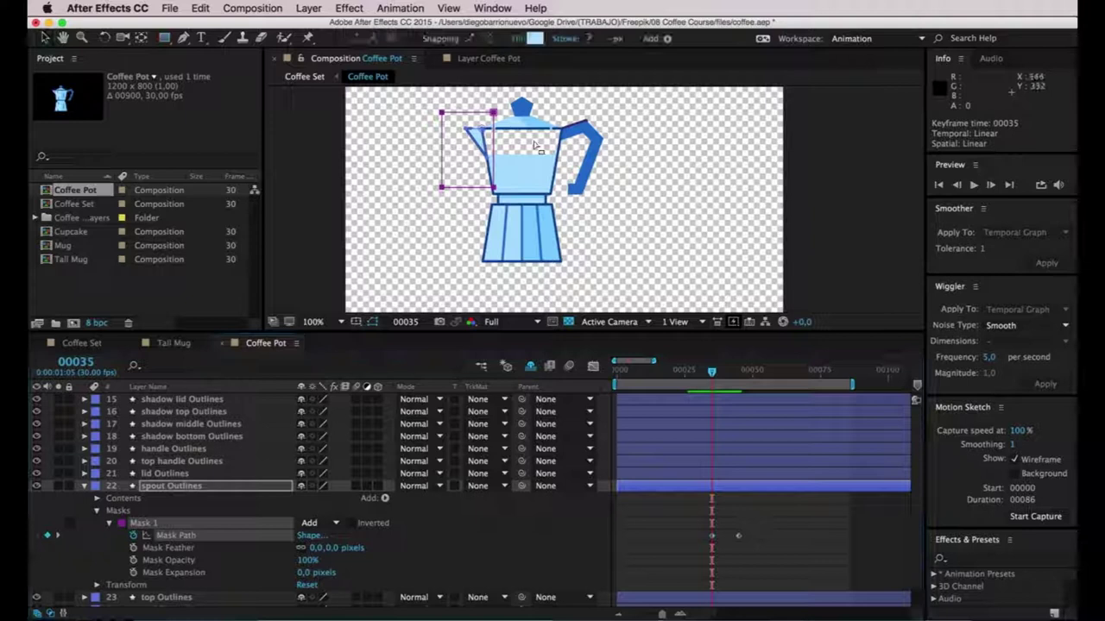
left_click(449, 140)
left_click_drag(443, 127, 494, 128)
left_click(778, 531)
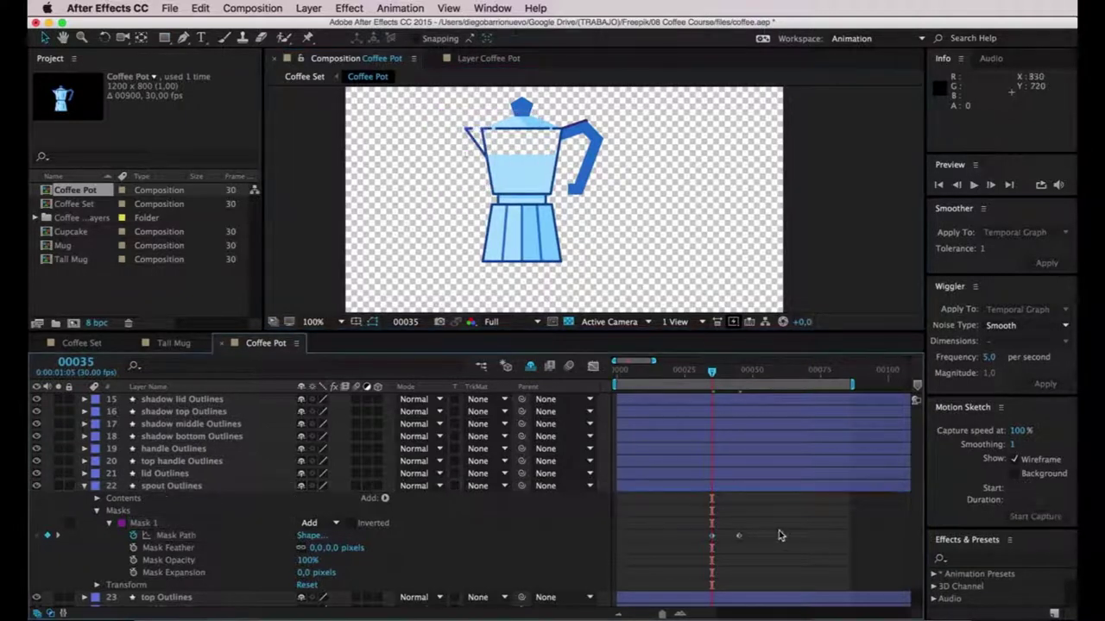
Check the spout's reveal around frame 37, then collapse the spout Outlines layer.
mouse_move(711, 377)
left_mouse_down()
mouse_move(703, 379)
mouse_move(730, 376)
mouse_move(717, 377)
left_mouse_up()
scroll(467, 134, "up", 2)
scroll(379, 245, "down", 2)
left_click_drag(752, 237, 744, 221)
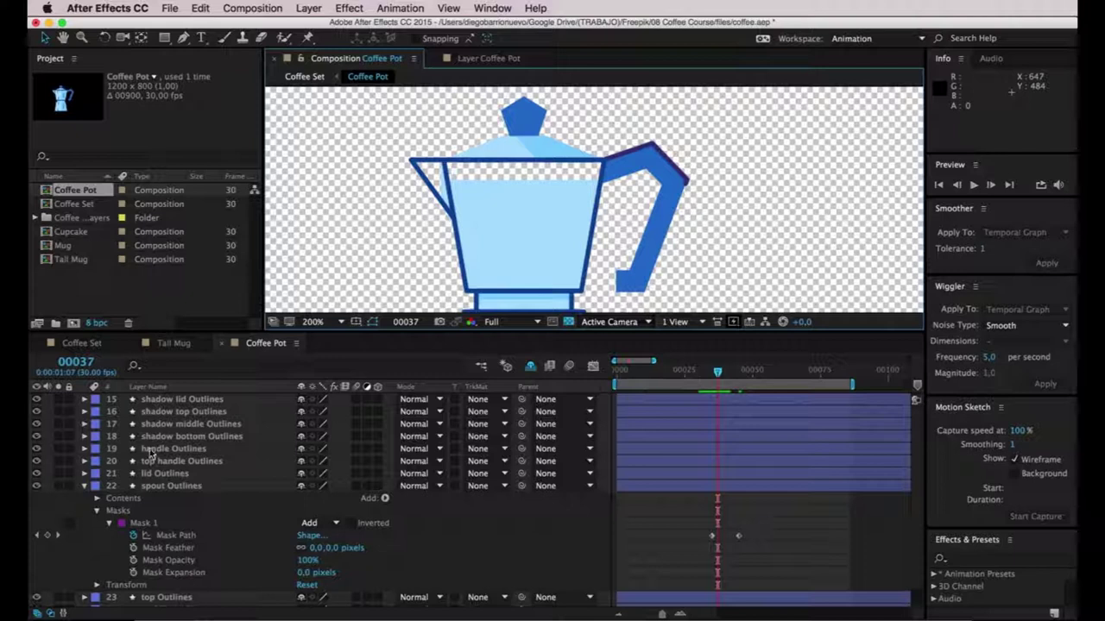
left_click(85, 486)
At frame 36, draw a rectangular mask around the pot's handle on the handle Outlines layer.
left_click(172, 448)
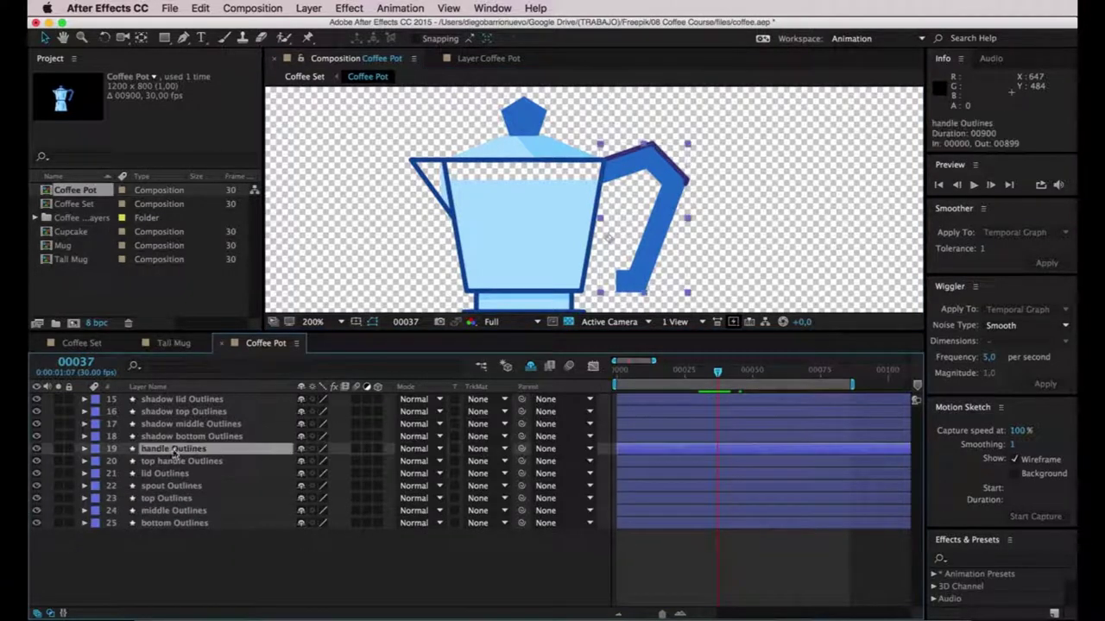
left_click(85, 448)
mouse_move(712, 380)
left_mouse_down()
mouse_move(698, 377)
mouse_move(715, 377)
left_mouse_up()
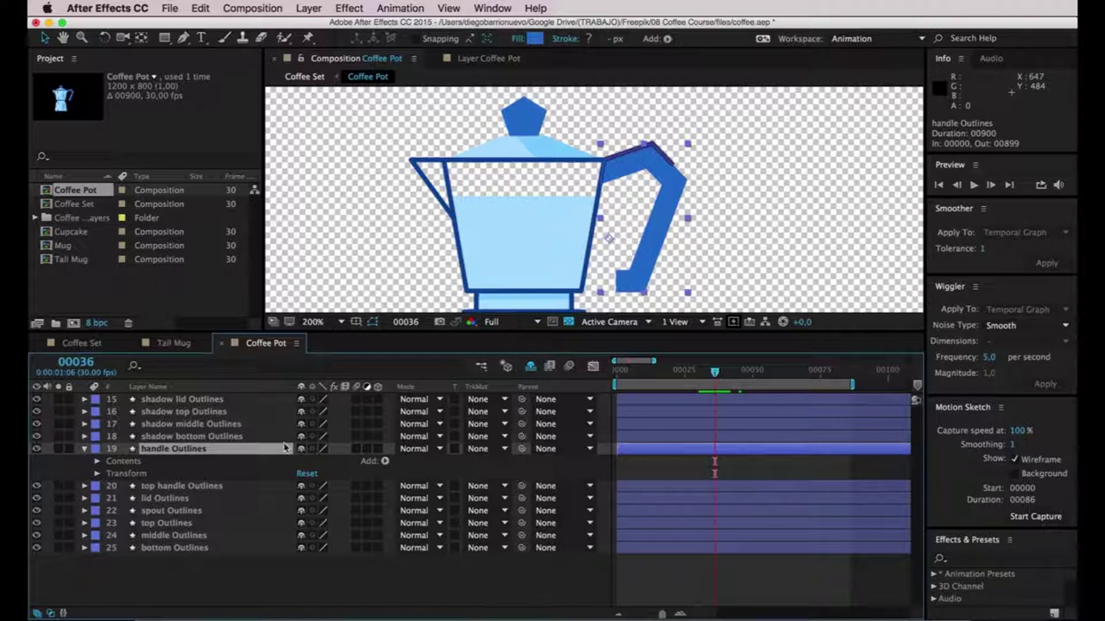
left_click(164, 37)
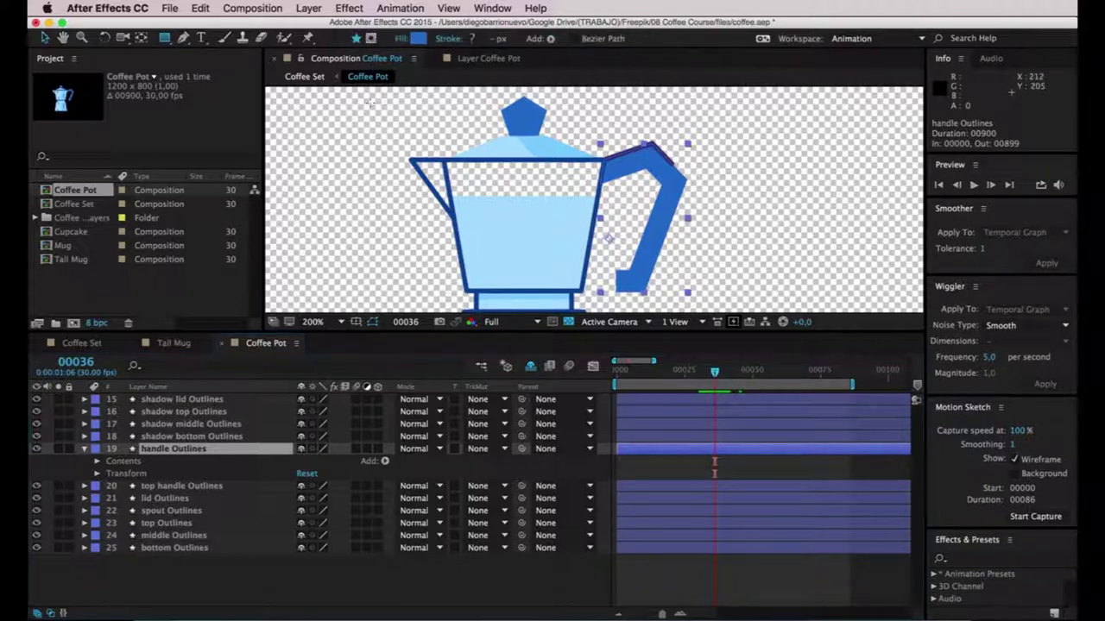
left_click(370, 38)
left_click_drag(561, 113, 715, 322)
key("comma")
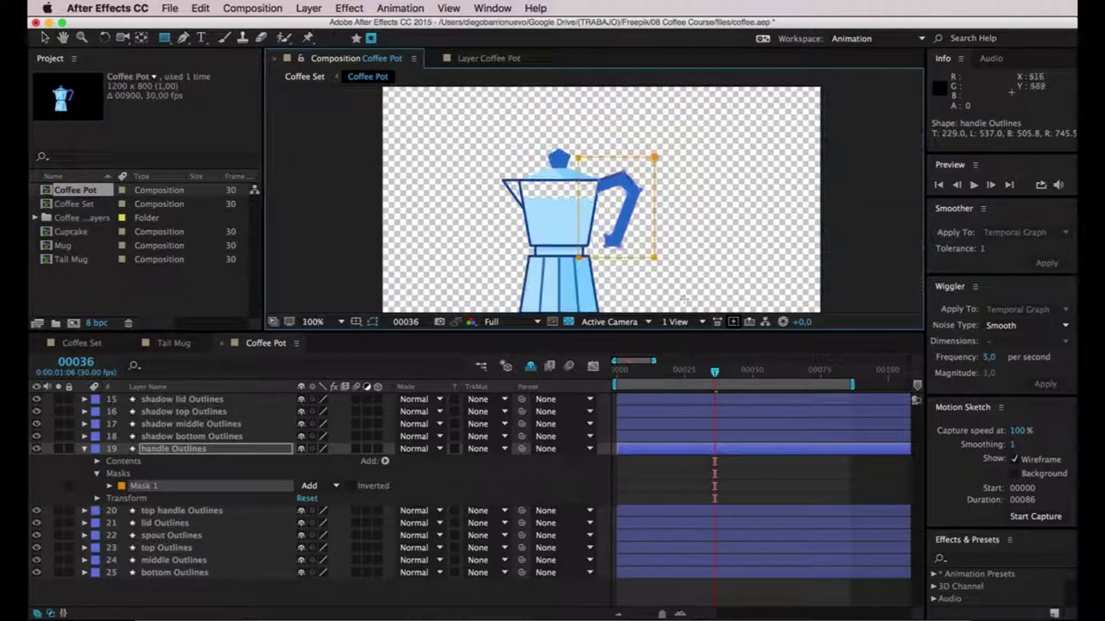
Keyframe the Mask Path of the handle Outlines' Mask 1 at frames 36 and 50.
left_click(110, 486)
left_click(173, 498)
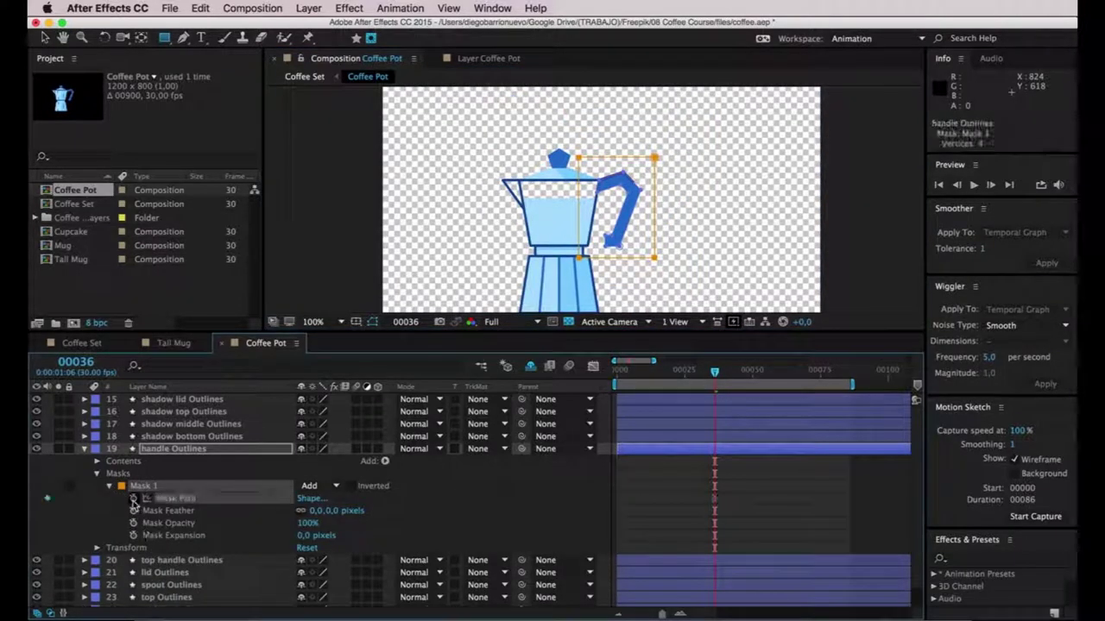
left_click_drag(719, 375, 749, 375)
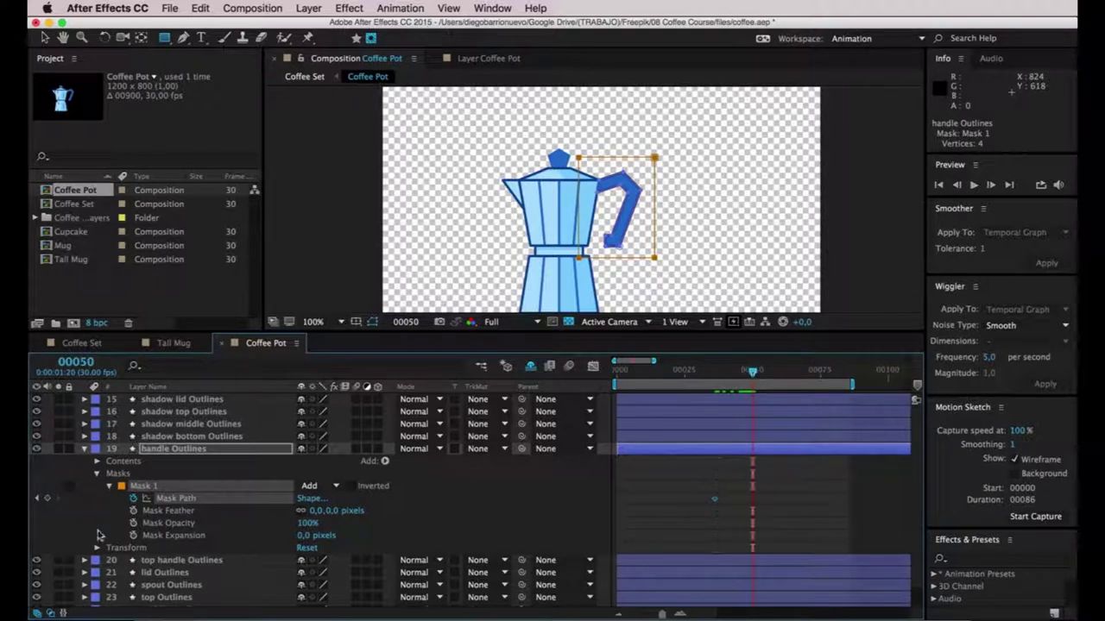
left_click(47, 499)
left_click(38, 499)
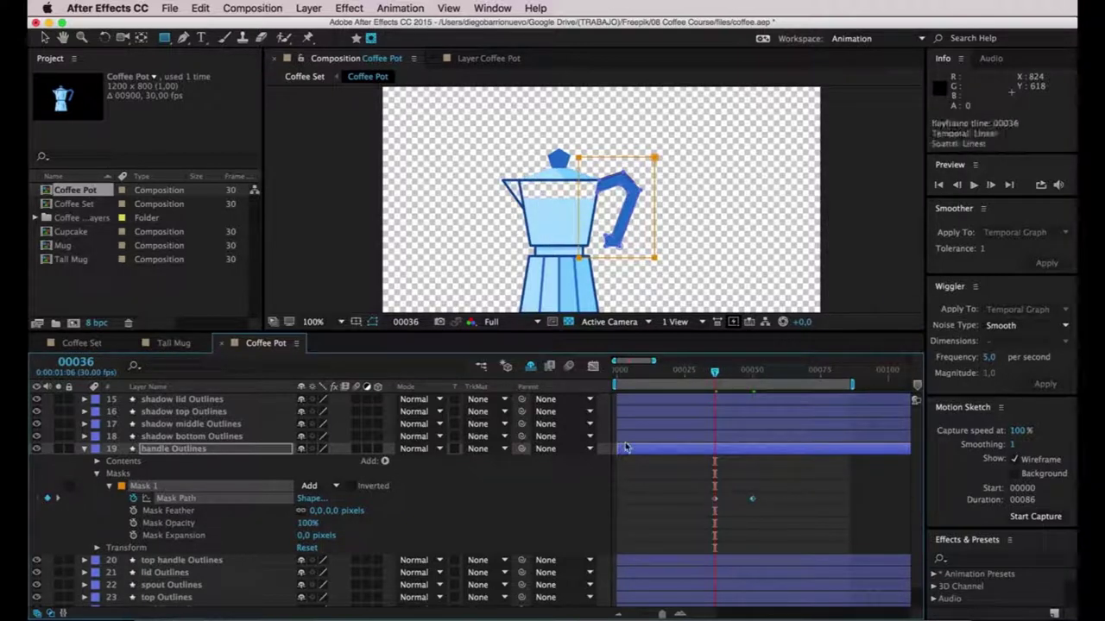
At frame 36, move the handle mask up above the handle so its fill is hidden.
left_click(45, 38)
left_click_drag(658, 219, 652, 131)
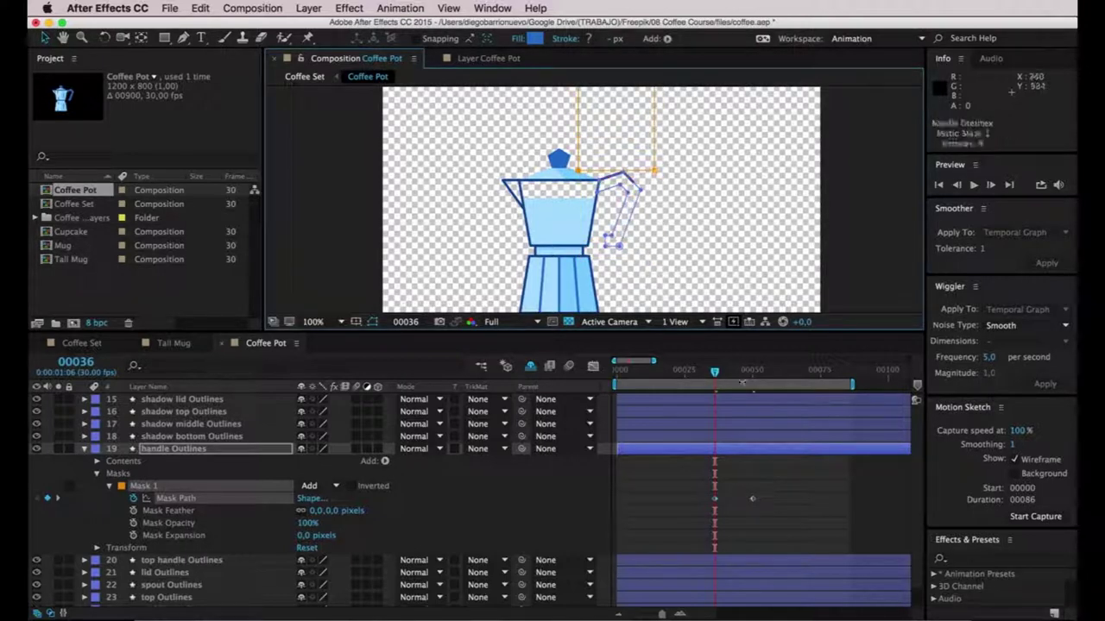
left_click(873, 261)
Play back the handle's reveal and collapse the handle Outlines layer.
key("space")
mouse_move(766, 373)
left_mouse_down()
mouse_move(622, 377)
mouse_move(744, 374)
left_mouse_up()
key("space")
left_click(837, 258)
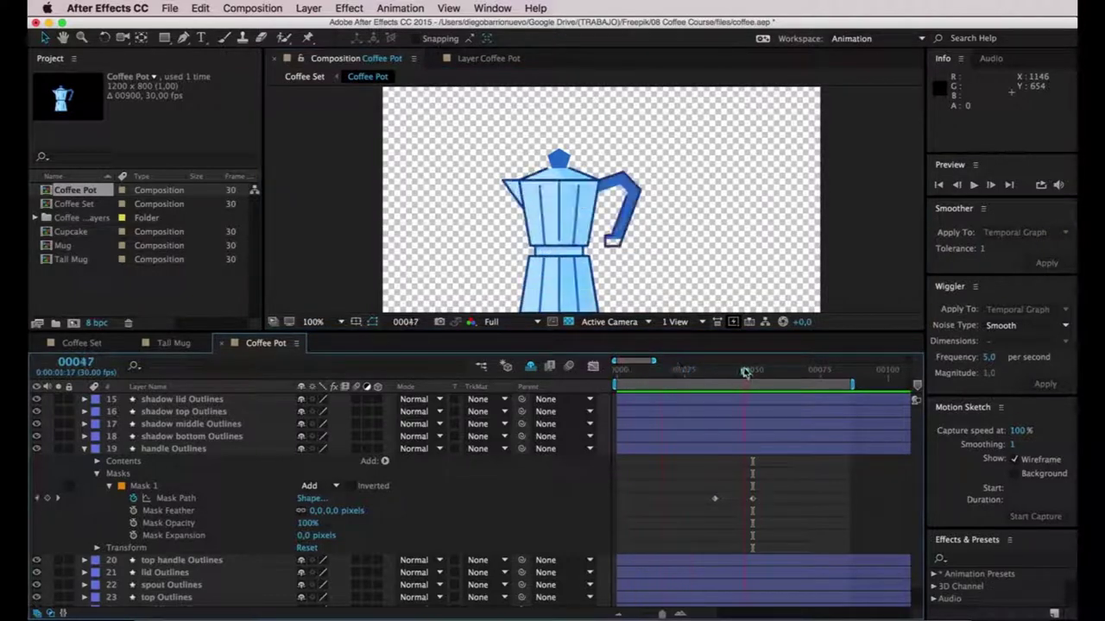
left_click(85, 451)
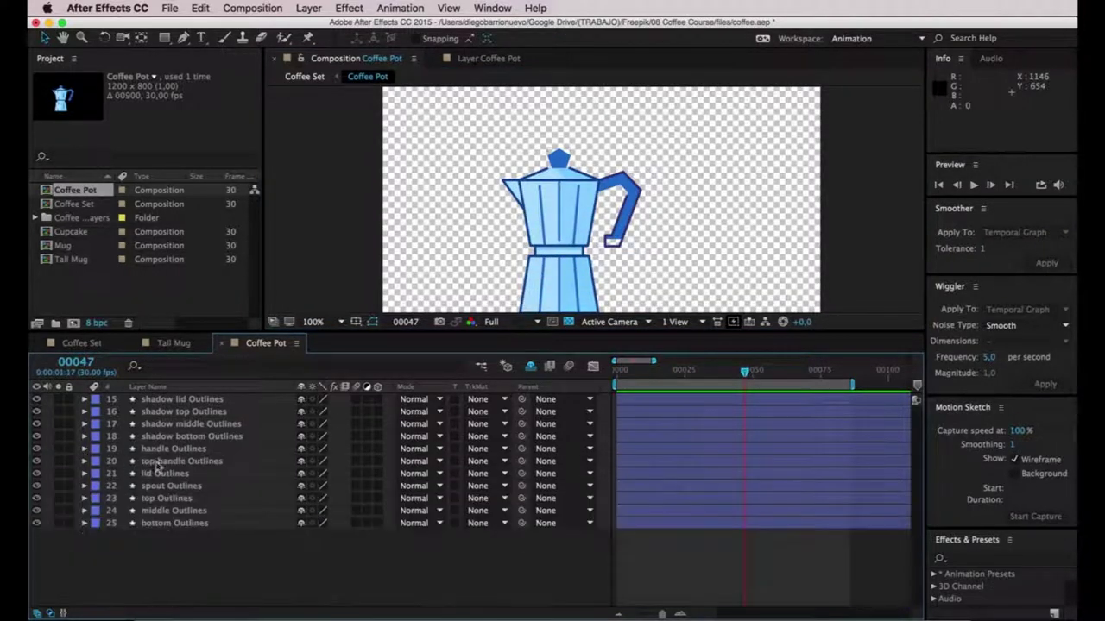
At frame 39, draw a rectangular mask around the lid on the lid Outlines layer.
left_click(142, 463)
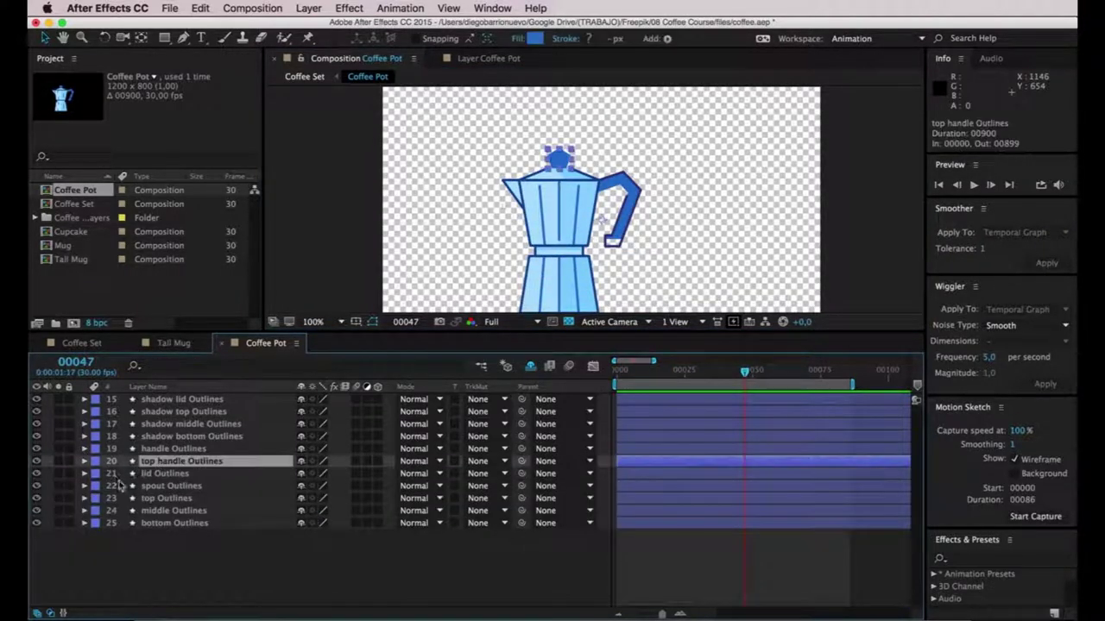
left_click(160, 401)
left_click(173, 474)
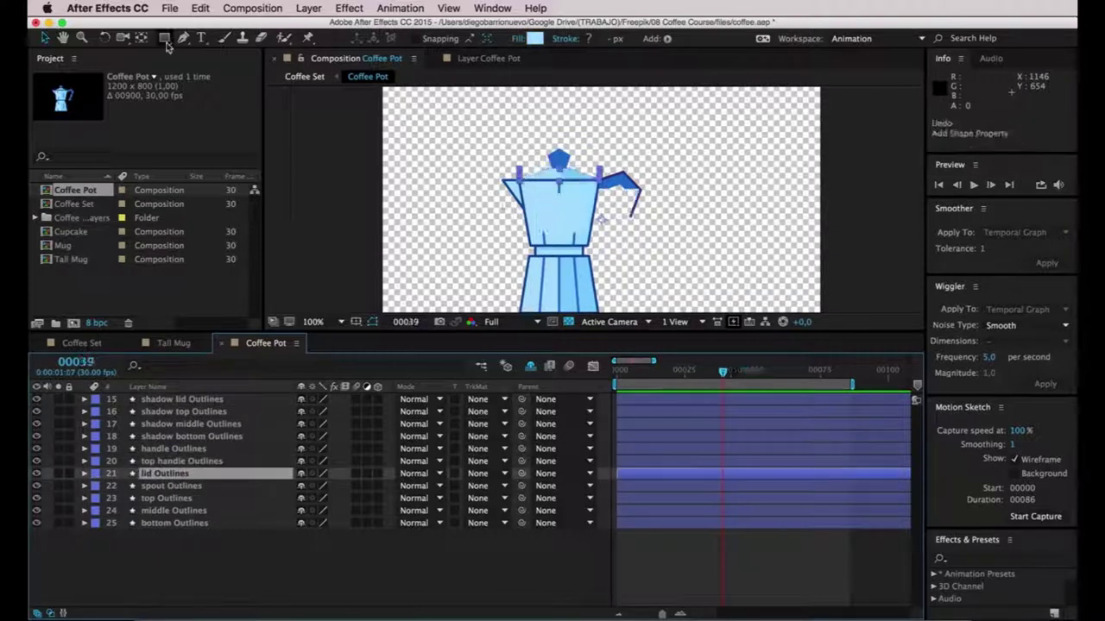
left_click(164, 38)
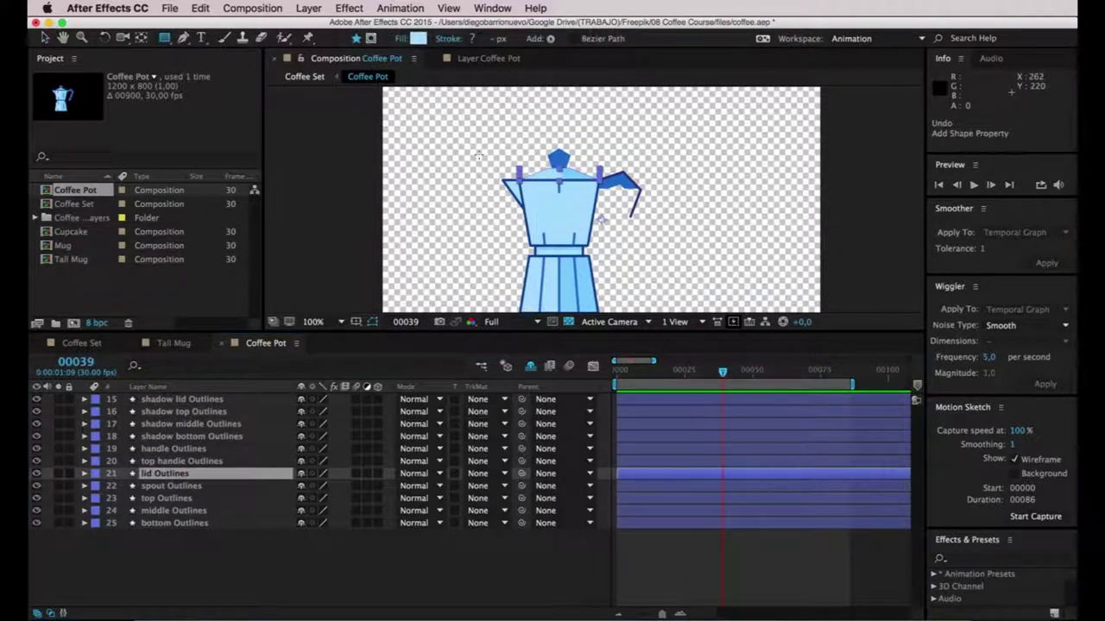
left_click(371, 38)
left_click_drag(490, 146, 607, 185)
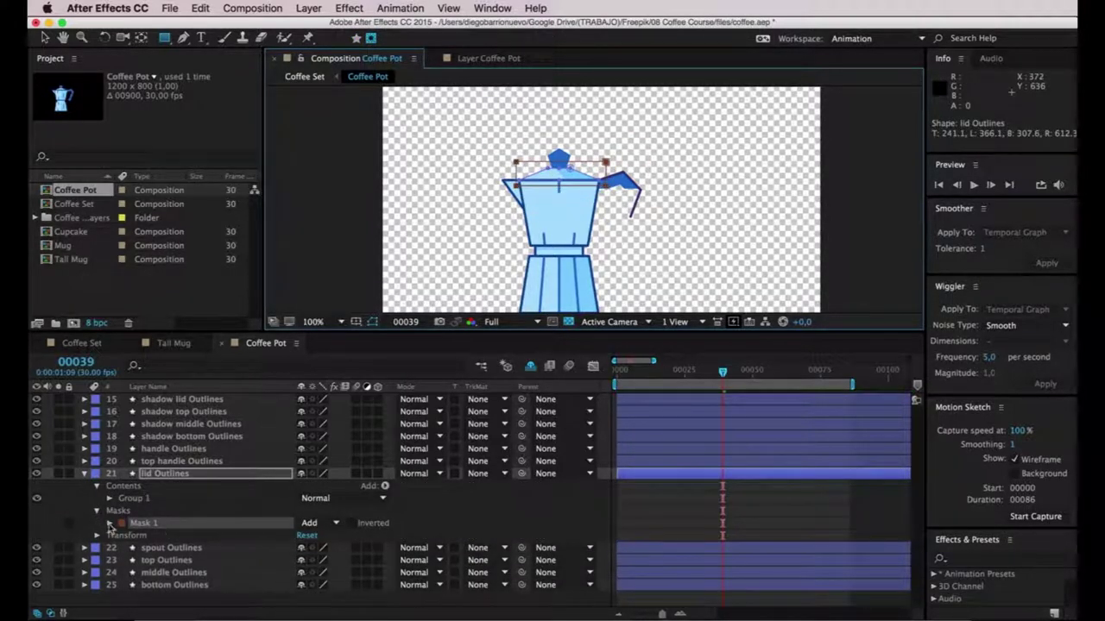
Keyframe the Mask Path of the lid Outlines' Mask 1 at frames 39 and 51.
left_click(109, 523)
left_click(133, 535)
left_click_drag(722, 371, 753, 369)
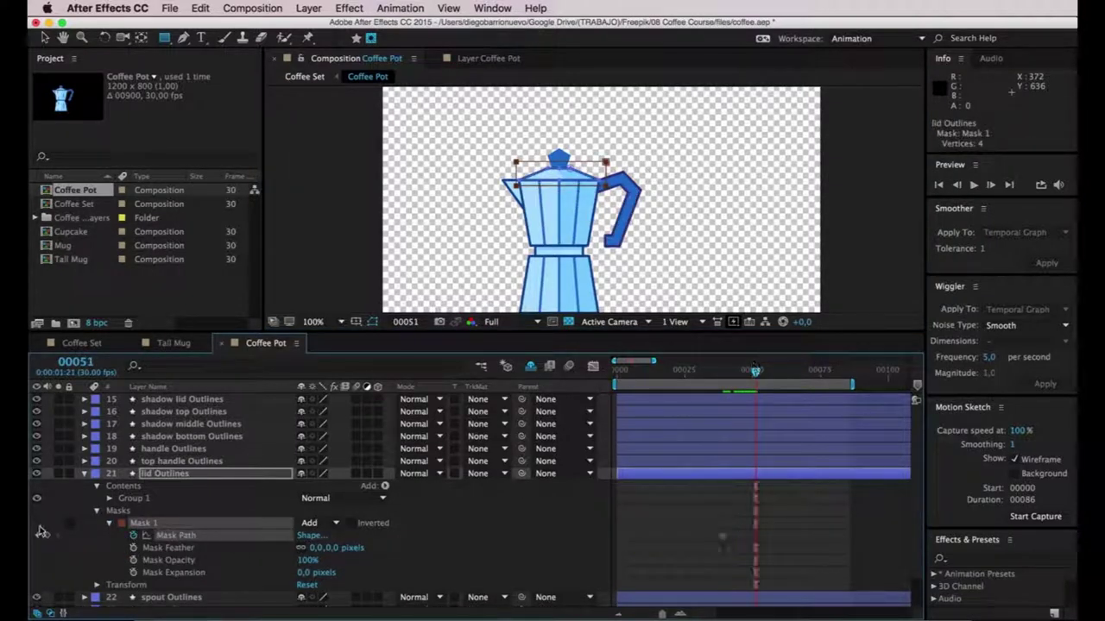
left_click(38, 536)
left_click(722, 536)
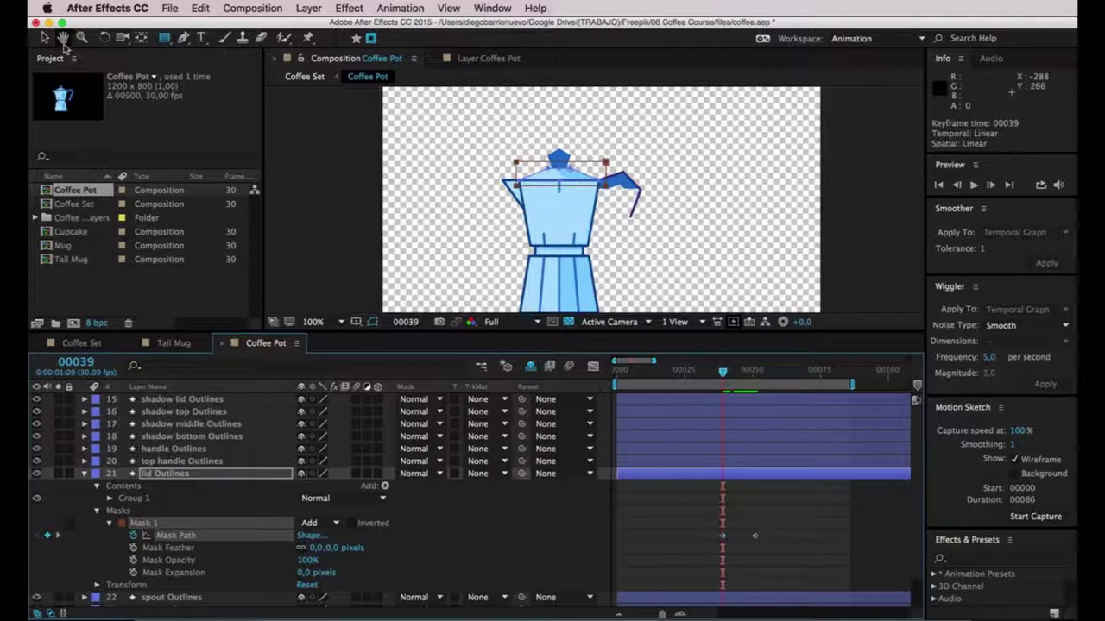
At frame 39, shift the lid mask down over the pot body to hide the lid's fill, and check the reveal frame by frame.
left_click(45, 38)
left_click_drag(608, 175, 604, 195)
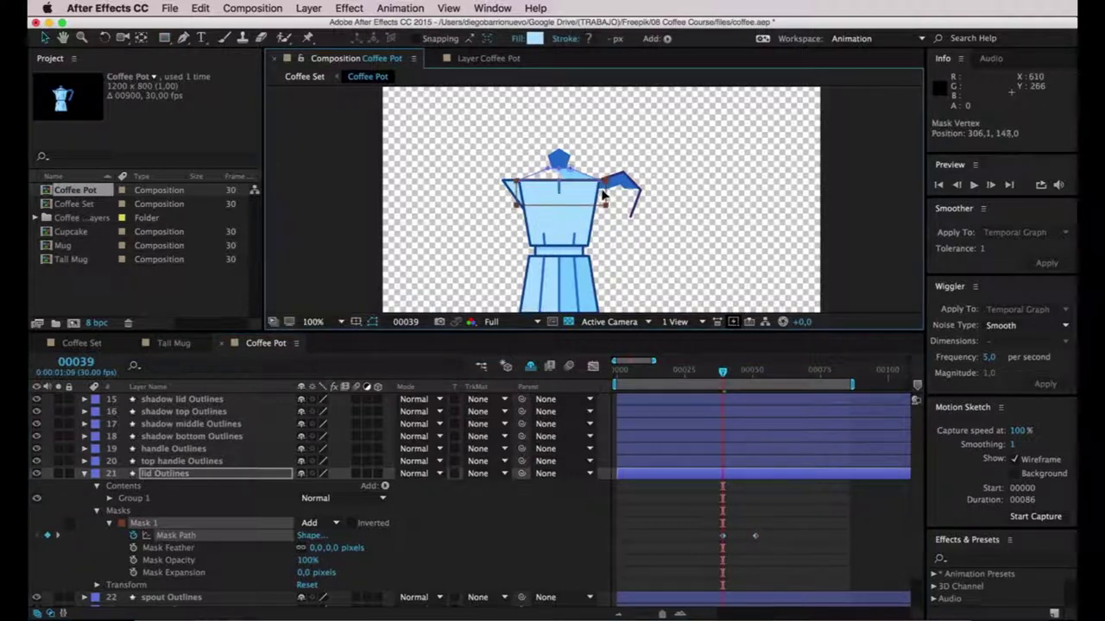
key("Page_Down")
key("Page_Down")
key("Page_Down")
key("Page_Down")
key("Page_Down")
key("Page_Down")
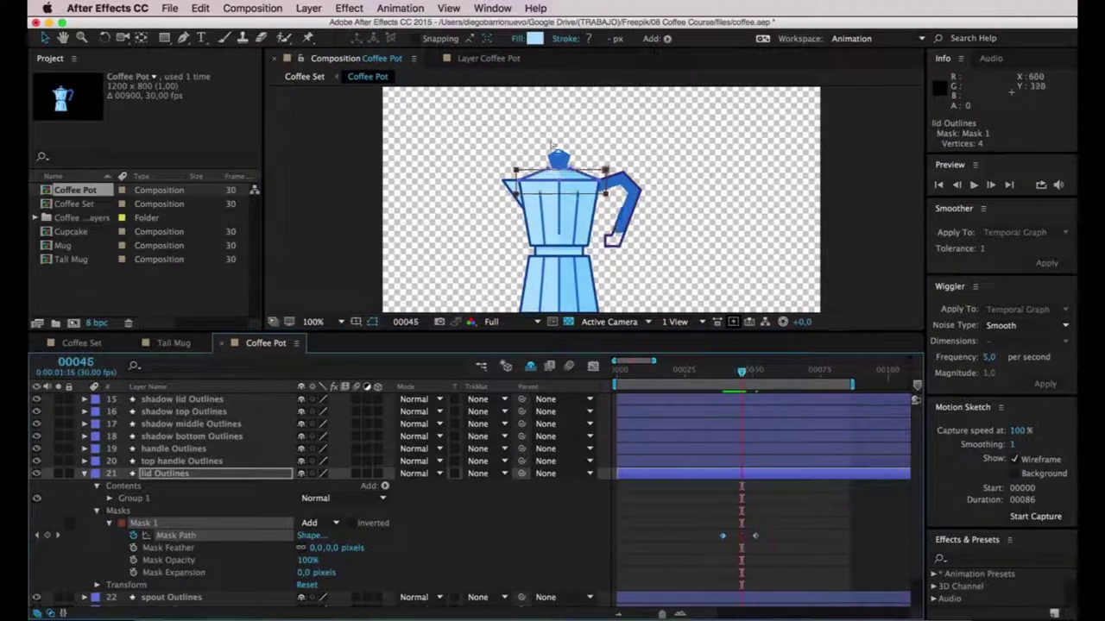
Keyframe the Opacity of the shadow lid Outlines layer at 100% at frames 51 and 66.
scroll(557, 155, "up", 5)
left_click(718, 372)
left_click_drag(718, 373, 747, 373)
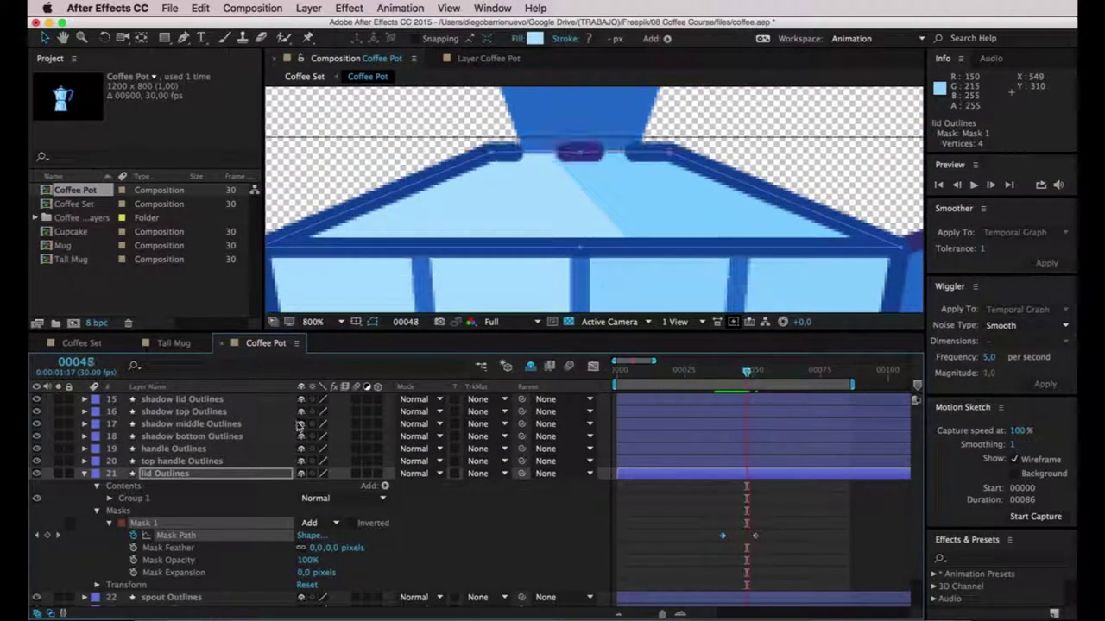
left_click(194, 401)
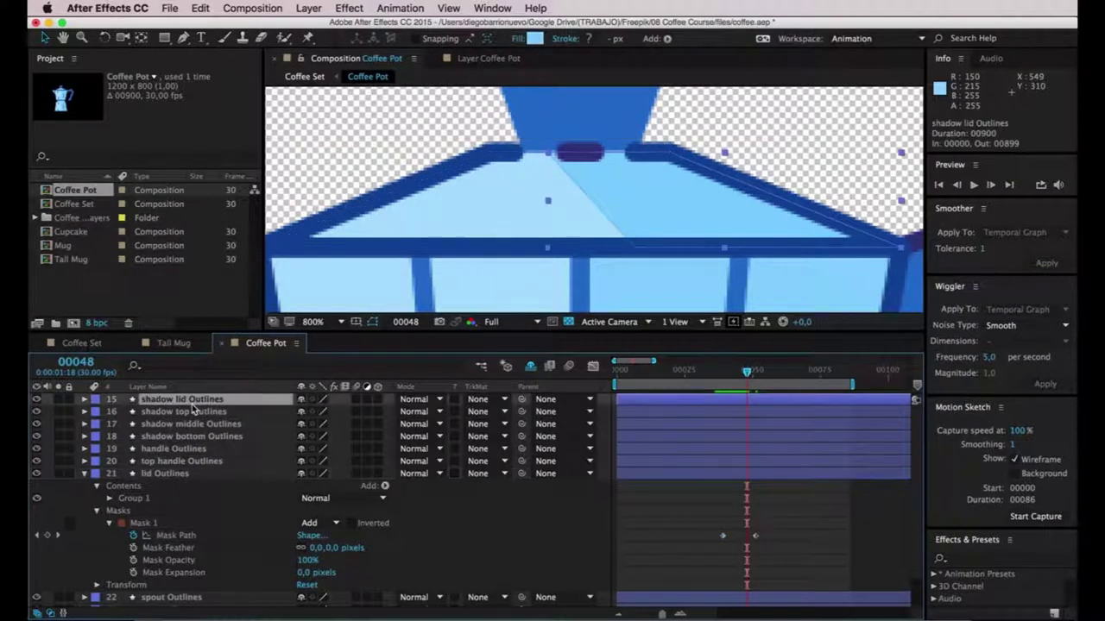
key("t")
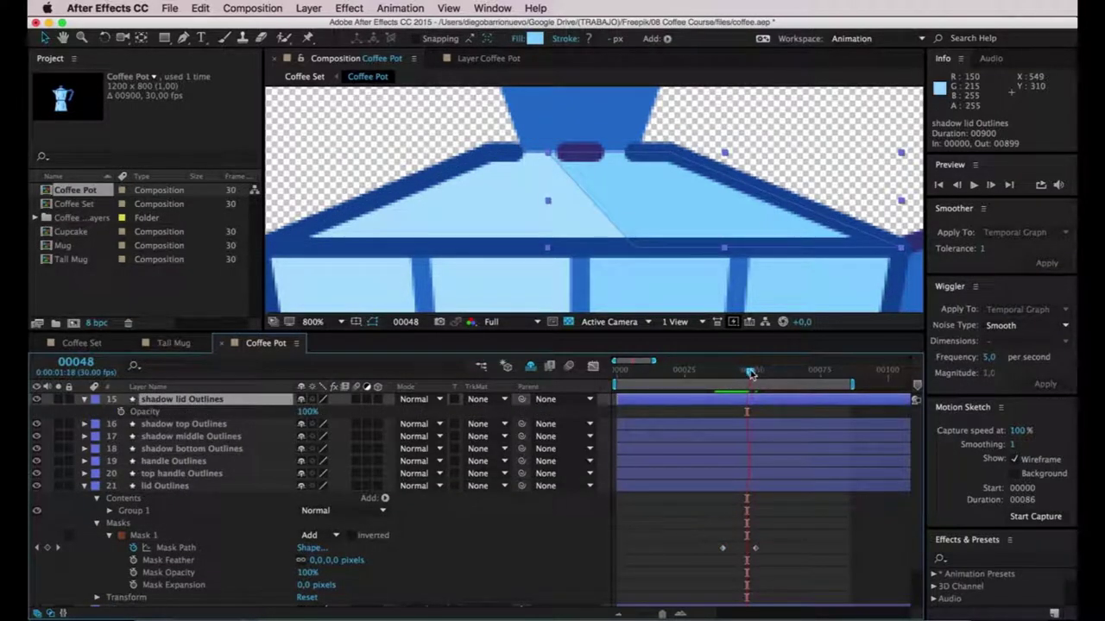
left_click_drag(751, 373, 755, 375)
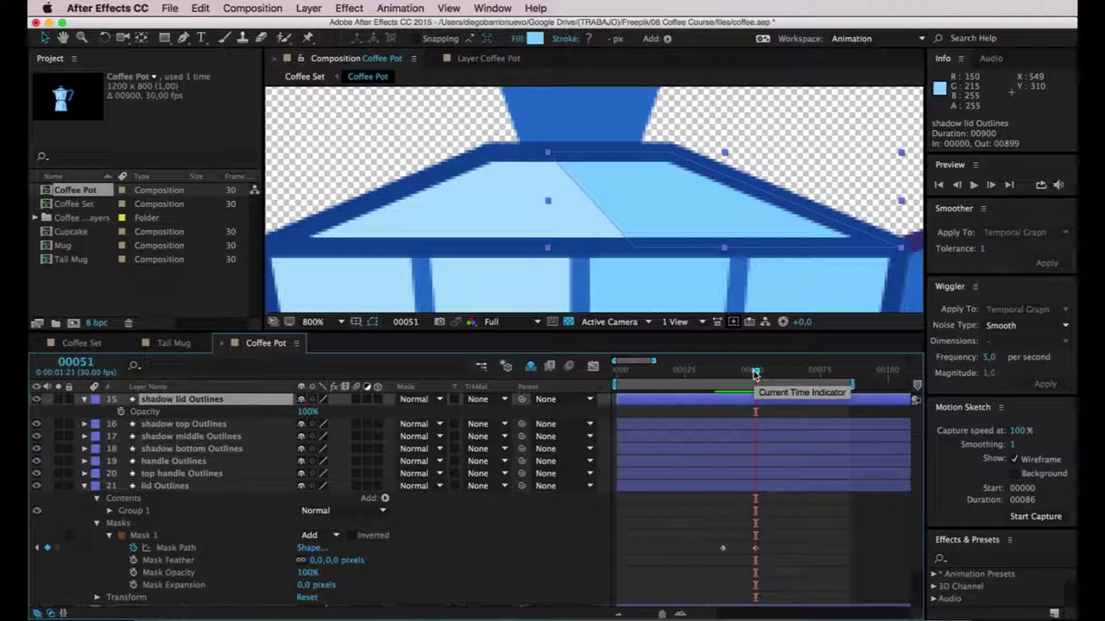
left_click(120, 412)
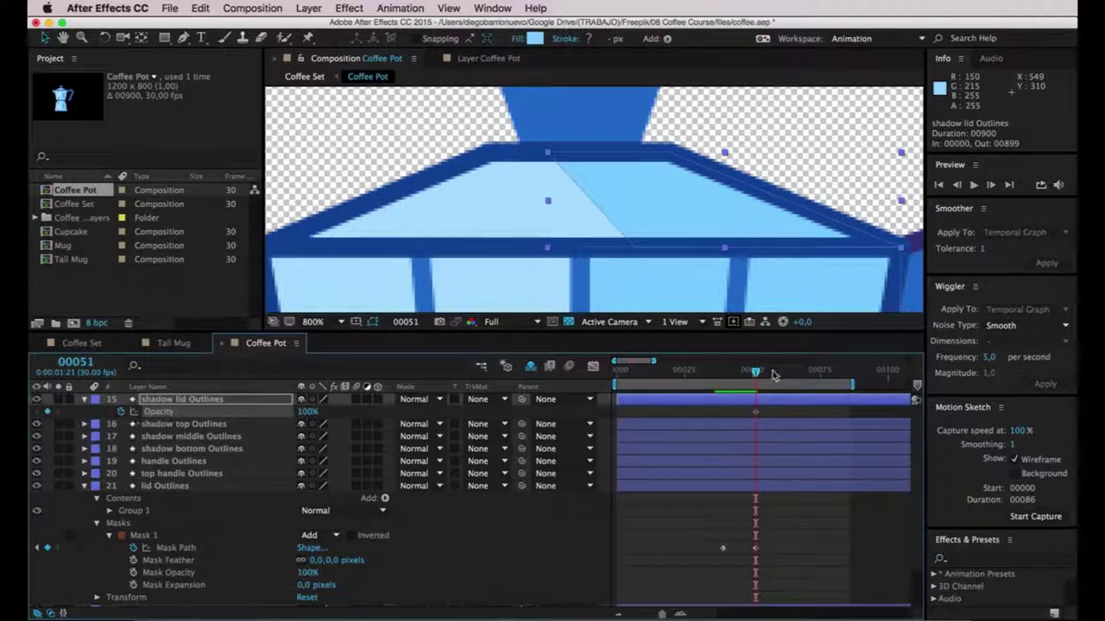
left_click_drag(761, 376, 796, 373)
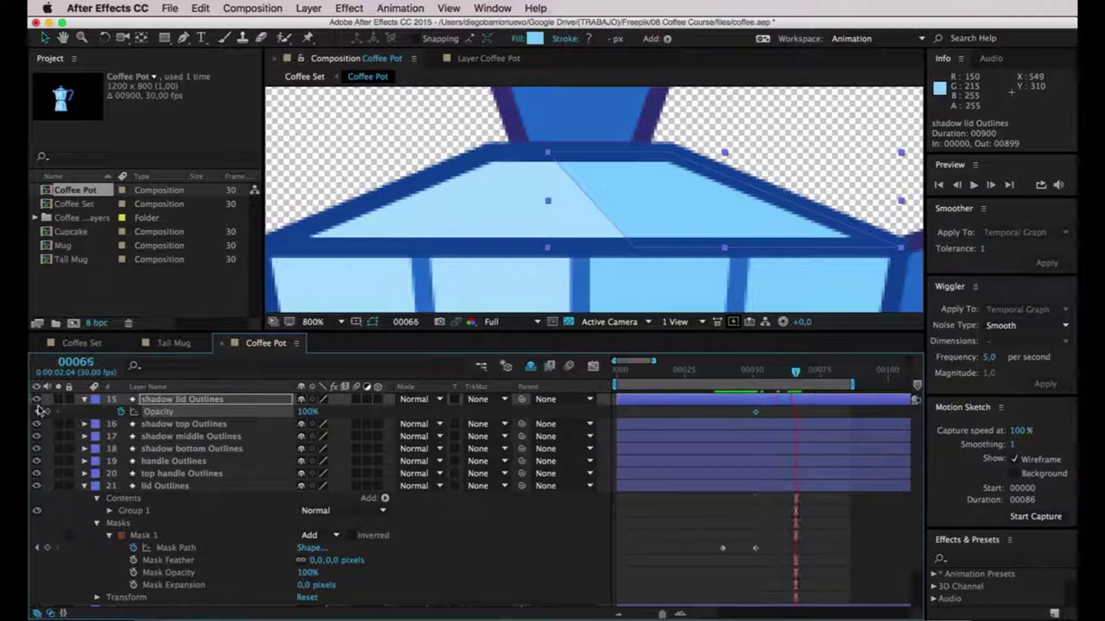
left_click(46, 412)
left_click(37, 411)
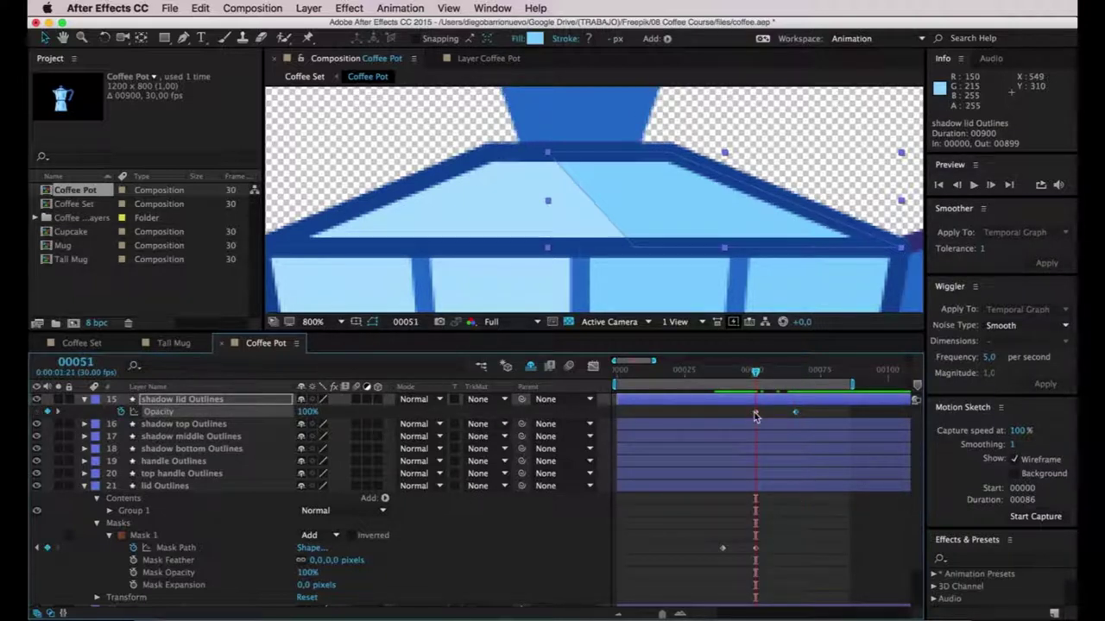
Set the shadow lid Outlines' Opacity to 0% at frame 51.
left_click(307, 412)
type("0")
key("Return")
left_click(407, 204)
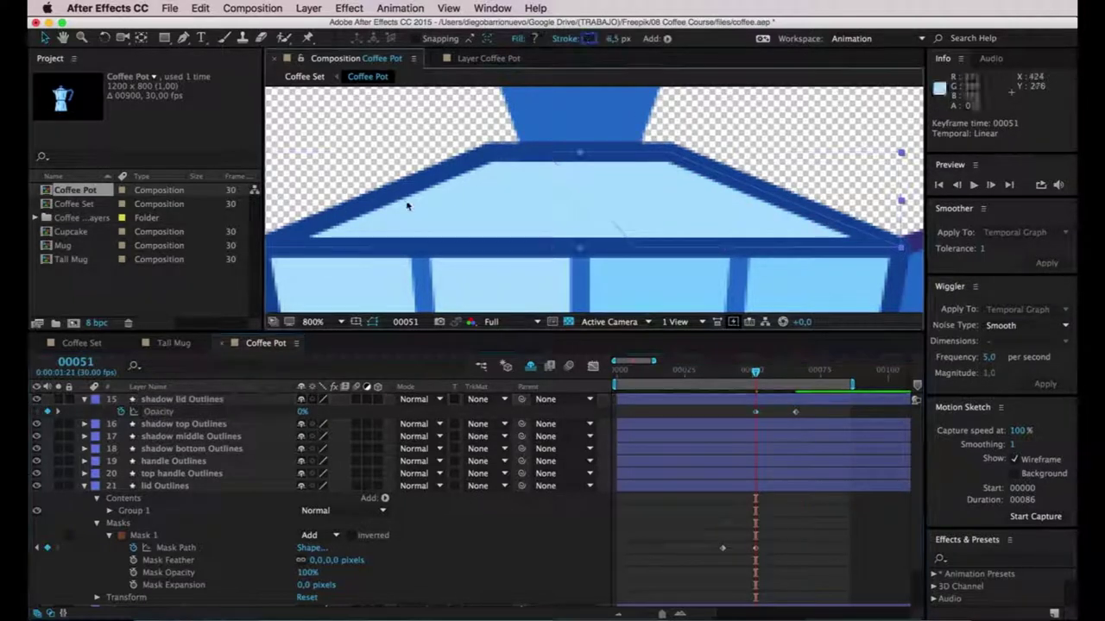
Collapse the shadow lid Outlines and lid Outlines layers.
scroll(406, 203, "down", 2)
left_click(755, 374)
mouse_move(756, 374)
left_mouse_down()
mouse_move(709, 374)
mouse_move(789, 378)
mouse_move(730, 380)
mouse_move(756, 384)
left_mouse_up()
left_click(84, 399)
left_click(85, 473)
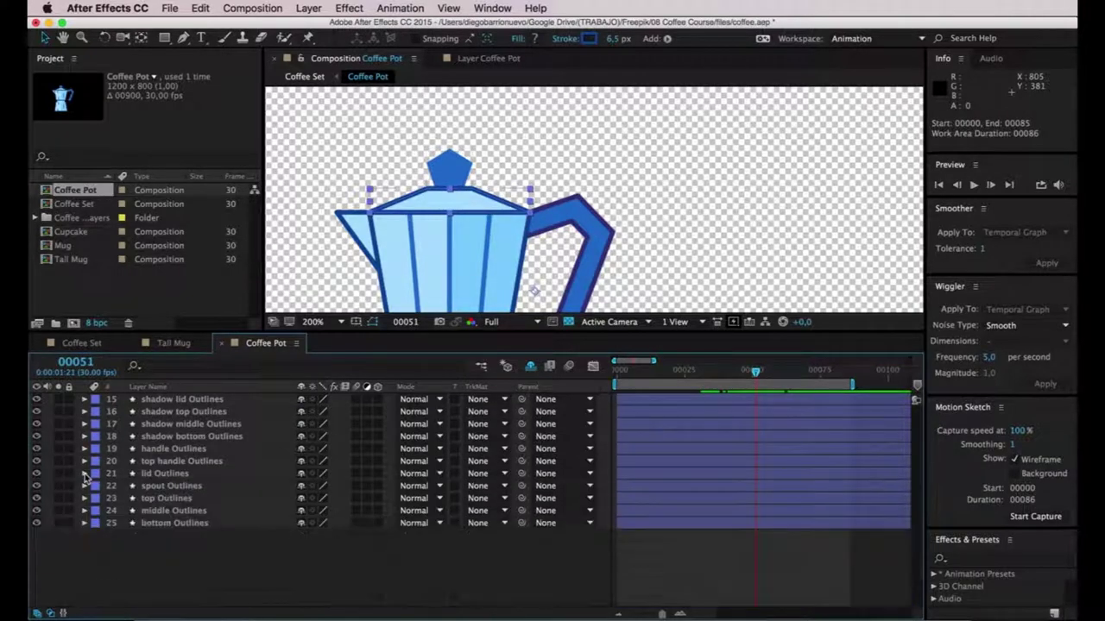
At frame 51, draw a rectangular mask around the lid's knob on the top handle Outlines layer.
left_click(181, 402)
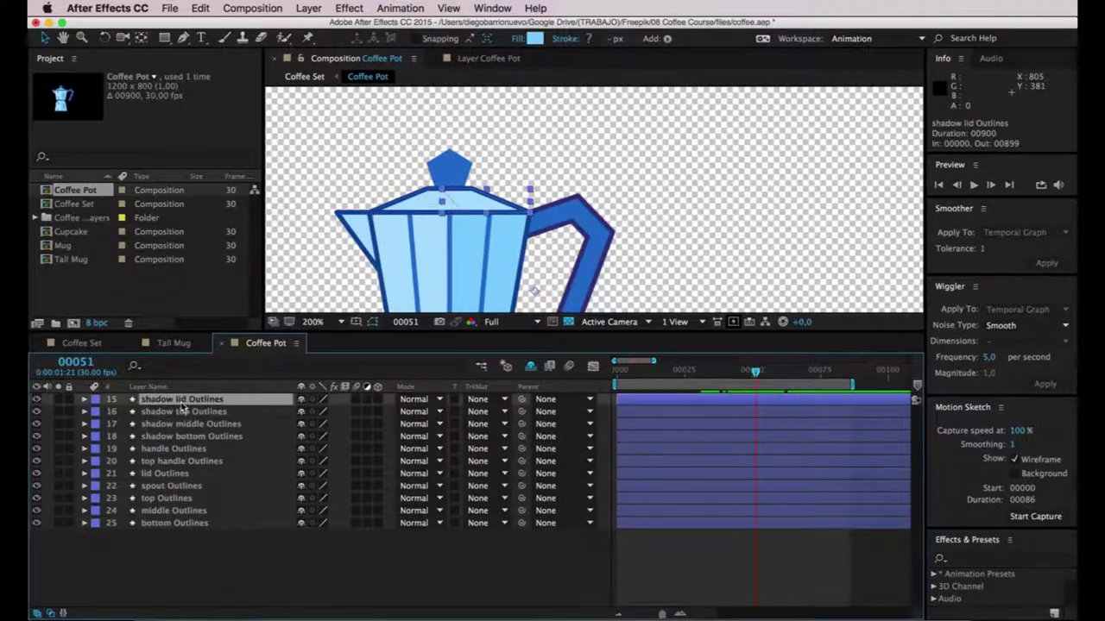
left_click(182, 415)
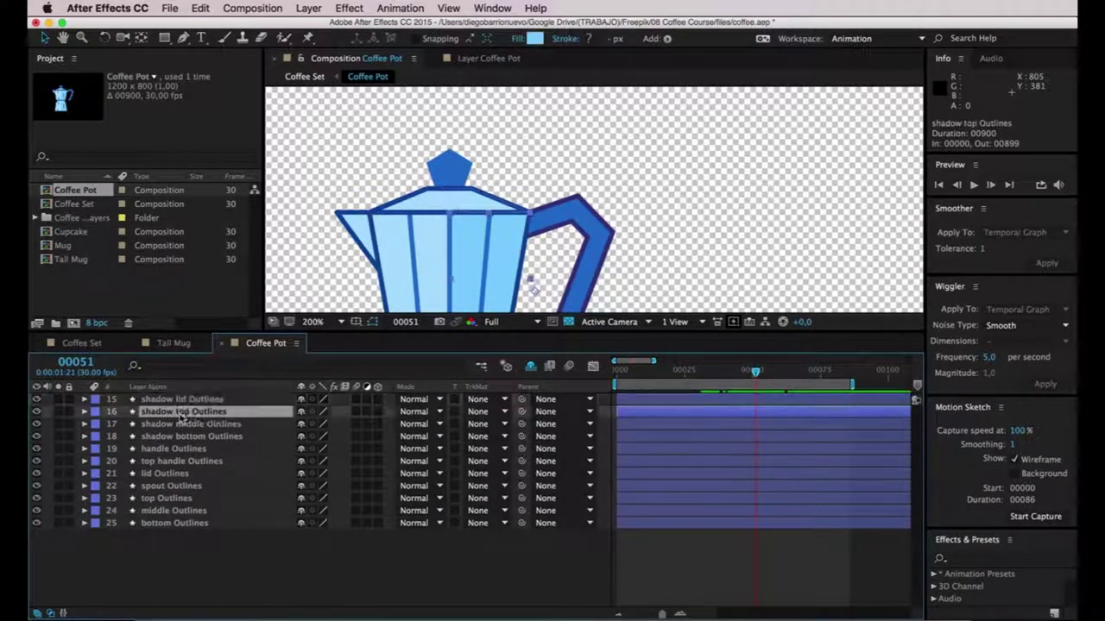
left_click(191, 463)
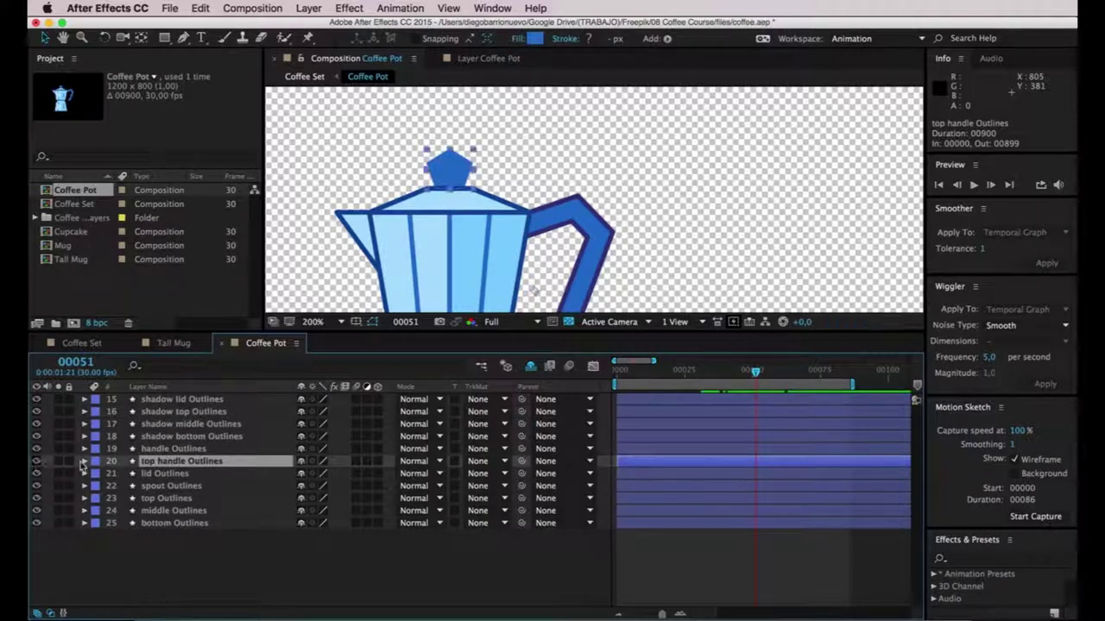
left_click(164, 38)
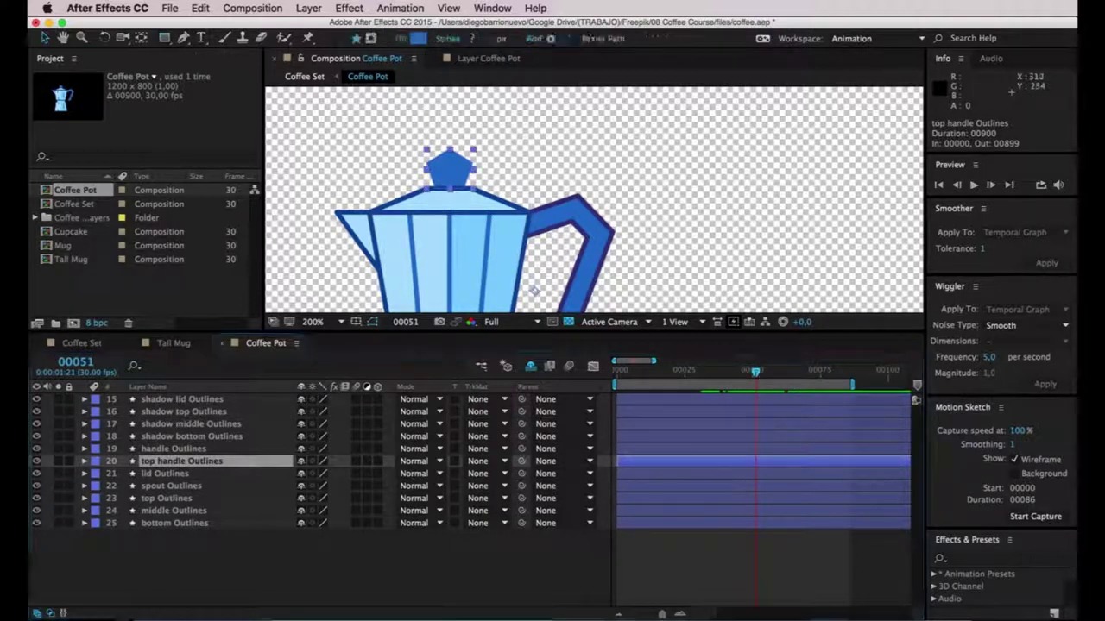
left_click(371, 39)
left_click_drag(418, 142, 473, 194)
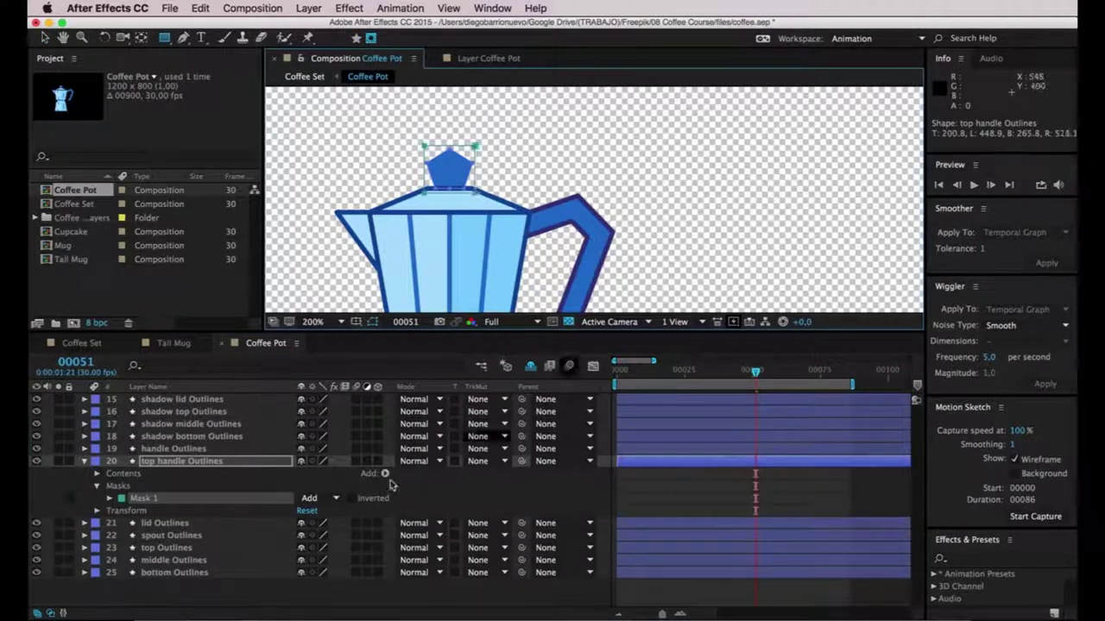
Keyframe the Mask Path of the top handle Outlines' Mask 1 at frame 51 and about frame 68.
left_click(110, 498)
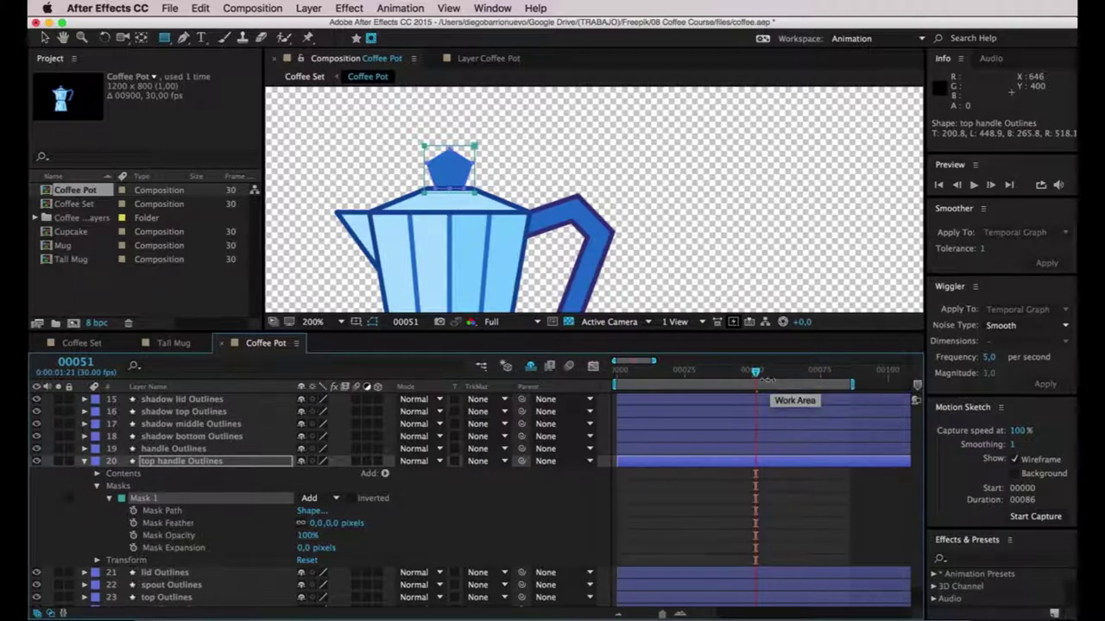
left_click(133, 511)
left_click_drag(756, 372, 800, 370)
left_click(47, 511)
left_click(37, 511)
left_click(756, 512)
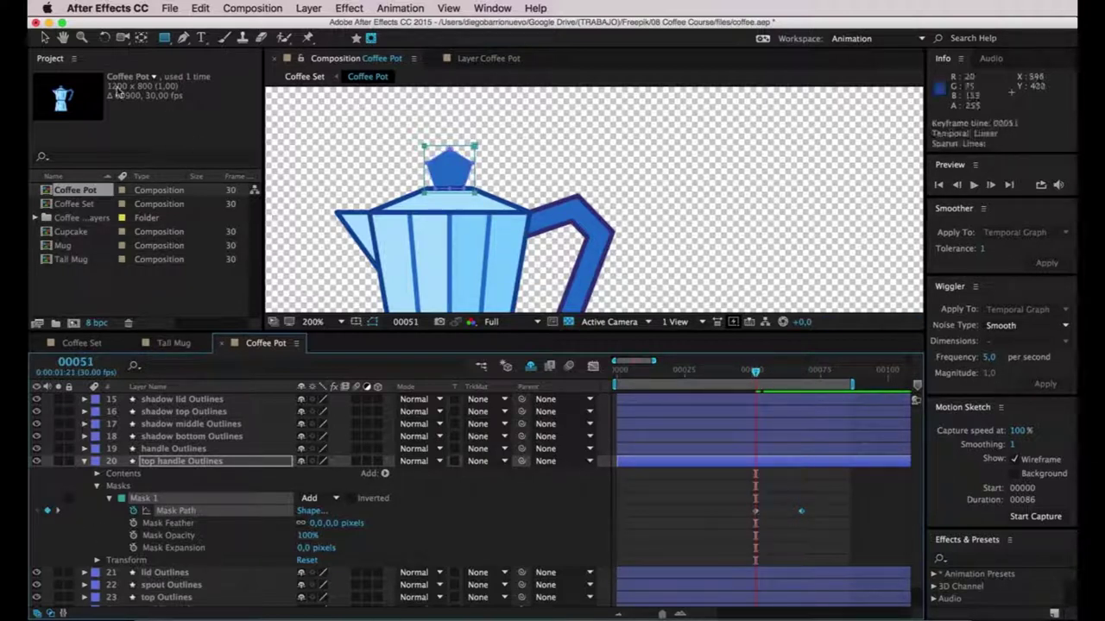
At frame 51, lower the top edge of the top handle Outlines' Mask 1 below the knob to hide its fill, then deselect the layer.
left_click(45, 37)
left_click_drag(473, 157, 474, 201)
left_click_drag(757, 373, 807, 369)
left_click(775, 212)
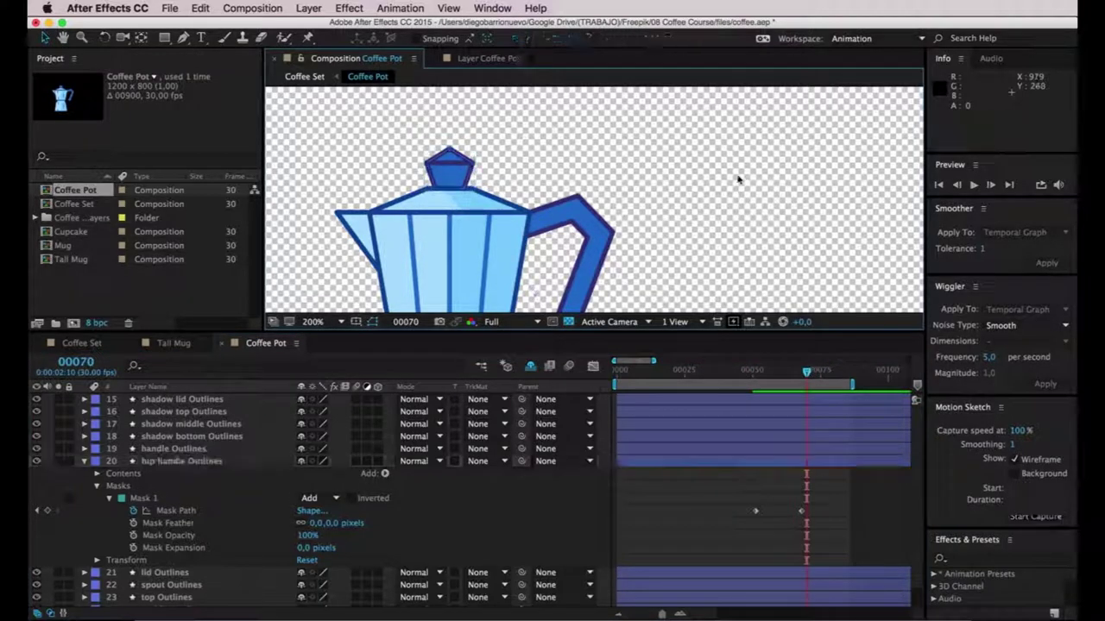
End the Coffee Pot composition's work area at frame 75.
scroll(647, 191, "down", 2)
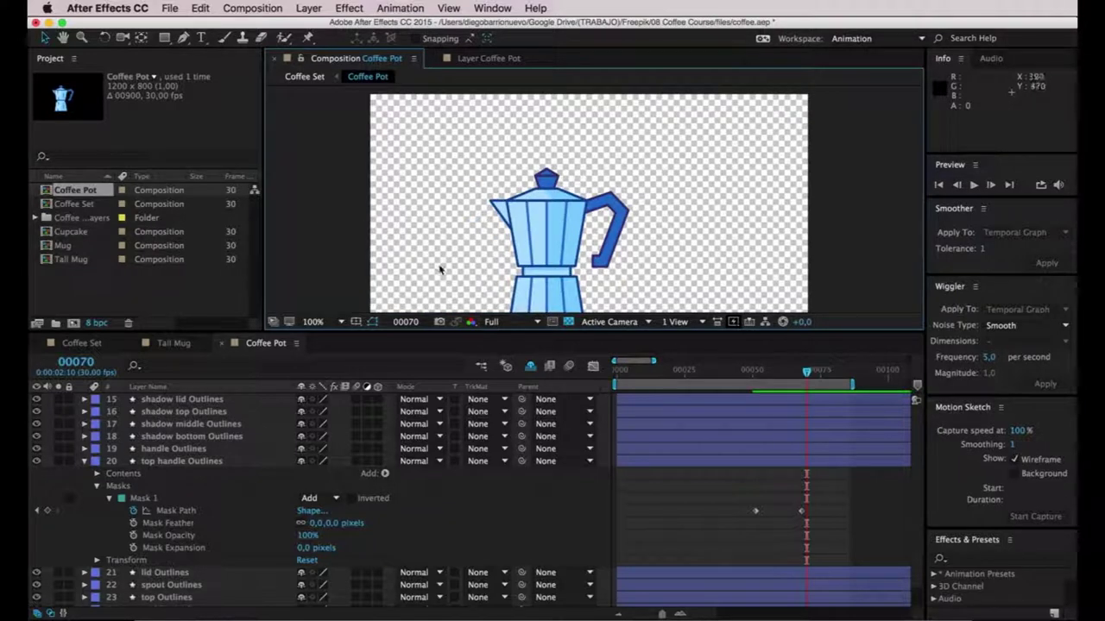
left_click(809, 371)
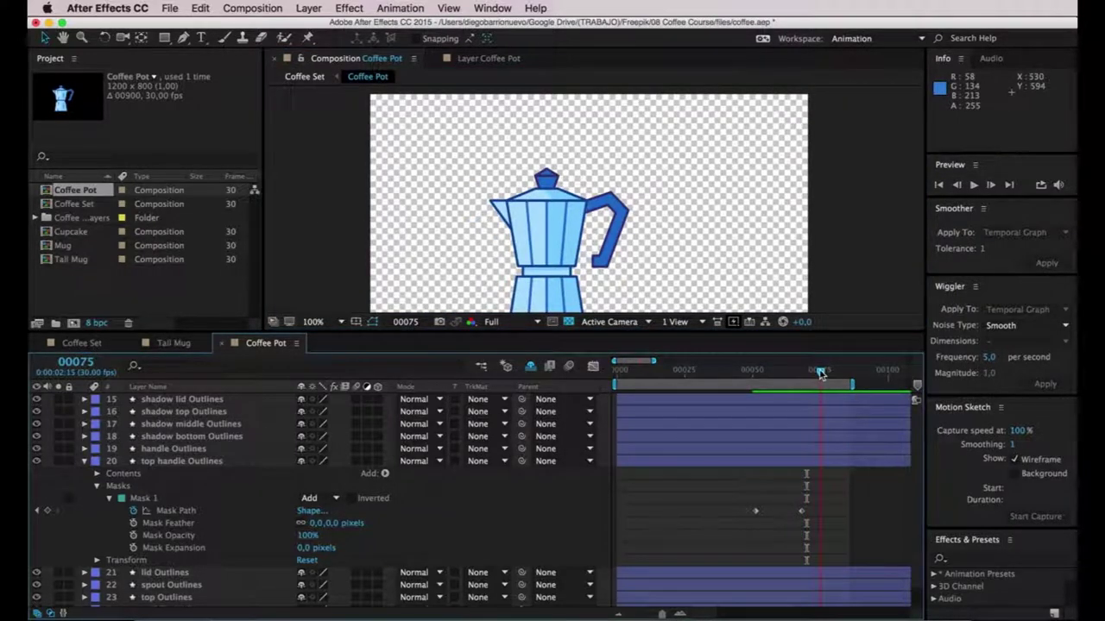
key("n")
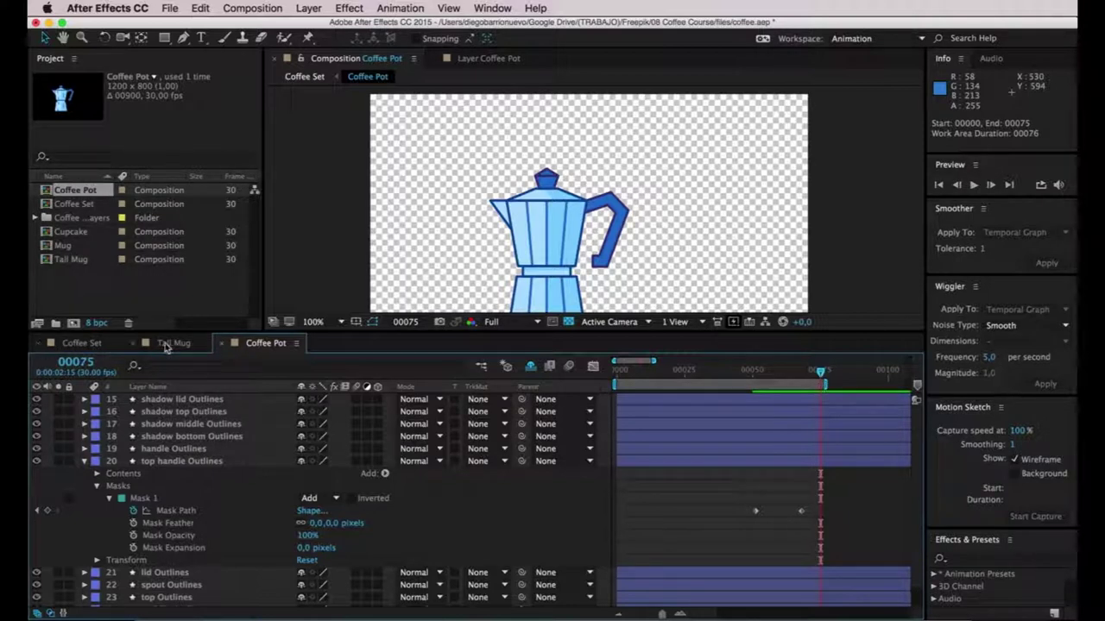
Play a preview of the Coffee Set composition to check the Coffee Pot animation alongside the Tall Mug.
left_click(81, 343)
left_click(496, 513)
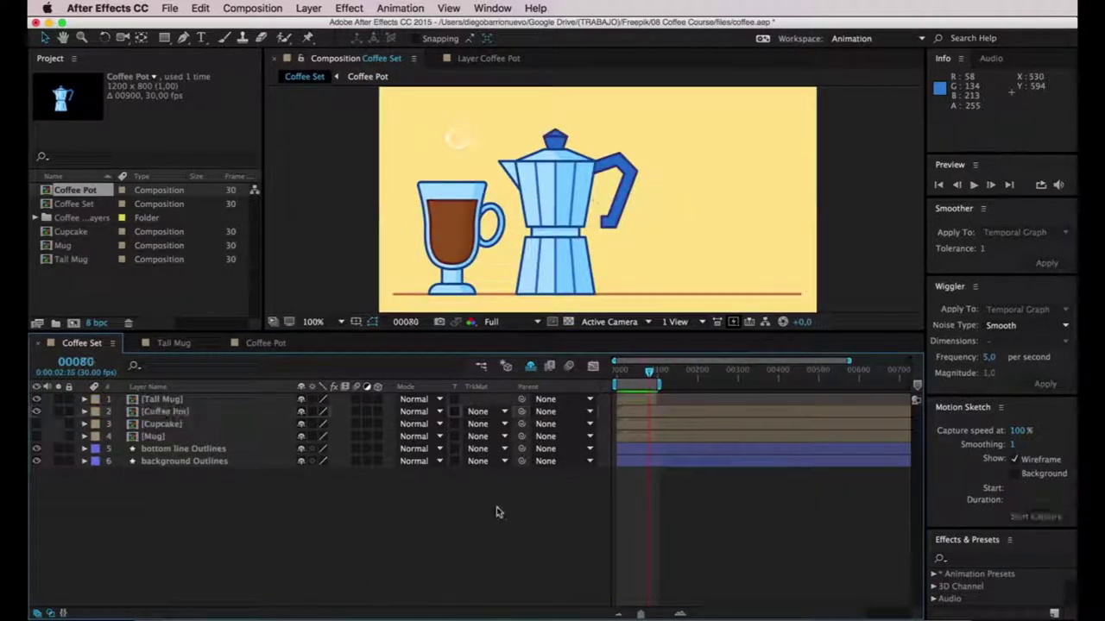
key("space")
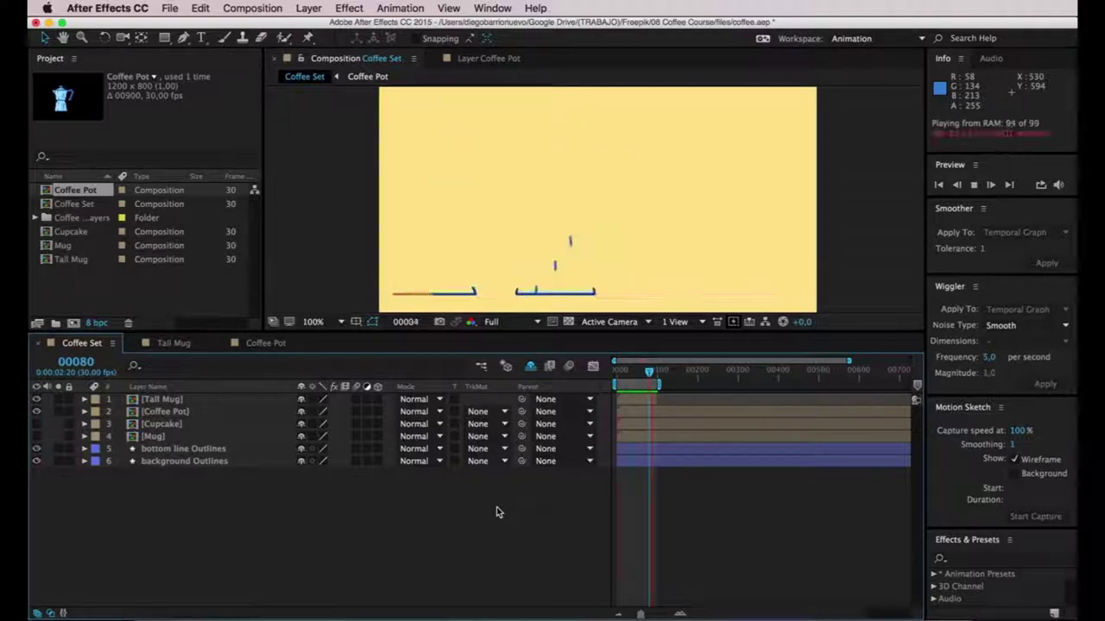